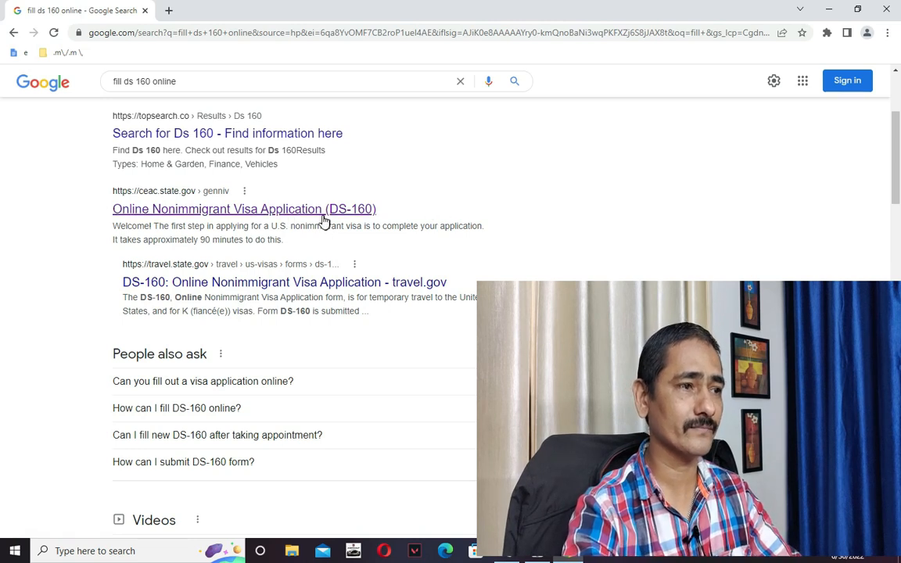
Open the 'Online Nonimmigrant Visa Application (DS-160)' result from ceac.state.gov.
left_click(322, 209)
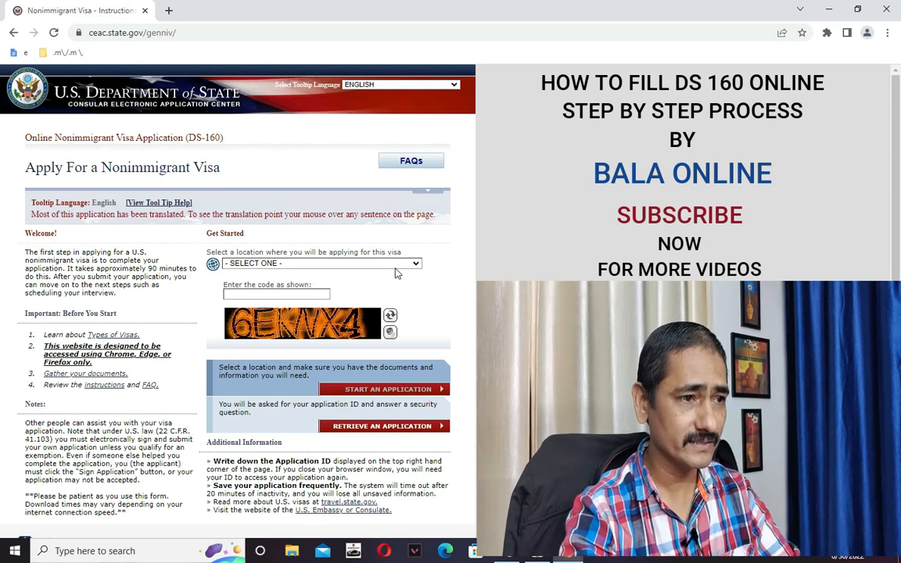
Choose INDIA, NEW DELHI as the application location and enter the displayed security code.
left_click(365, 263)
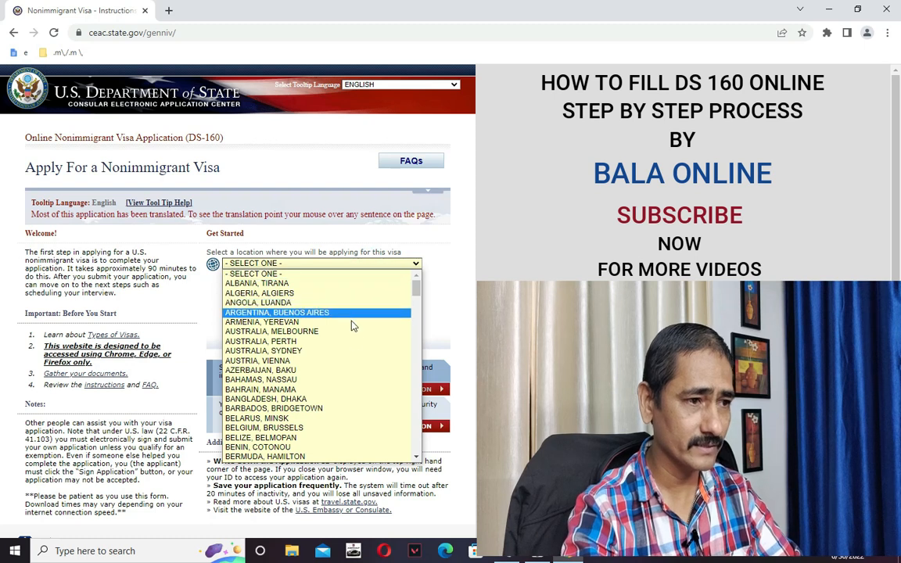
scroll(355, 350, "down", 3)
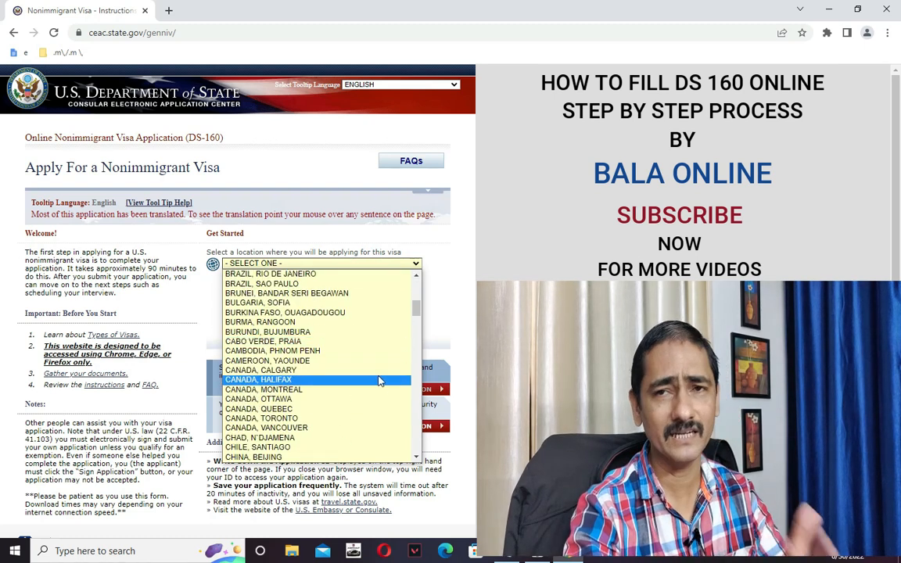
scroll(352, 389, "down", 1)
scroll(352, 389, "down", 2)
scroll(342, 390, "up", 6)
scroll(335, 372, "down", 20)
scroll(332, 373, "up", 10)
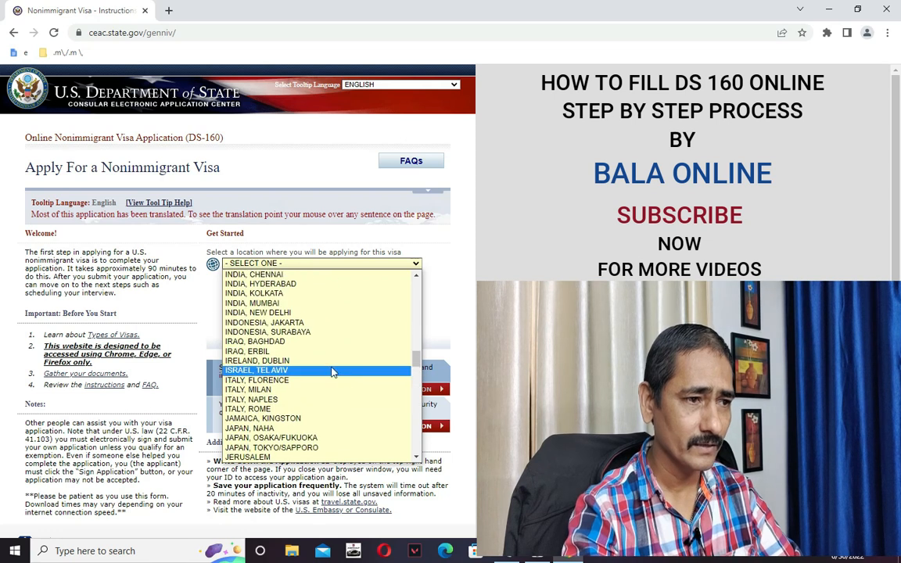
scroll(290, 282, "up", 1)
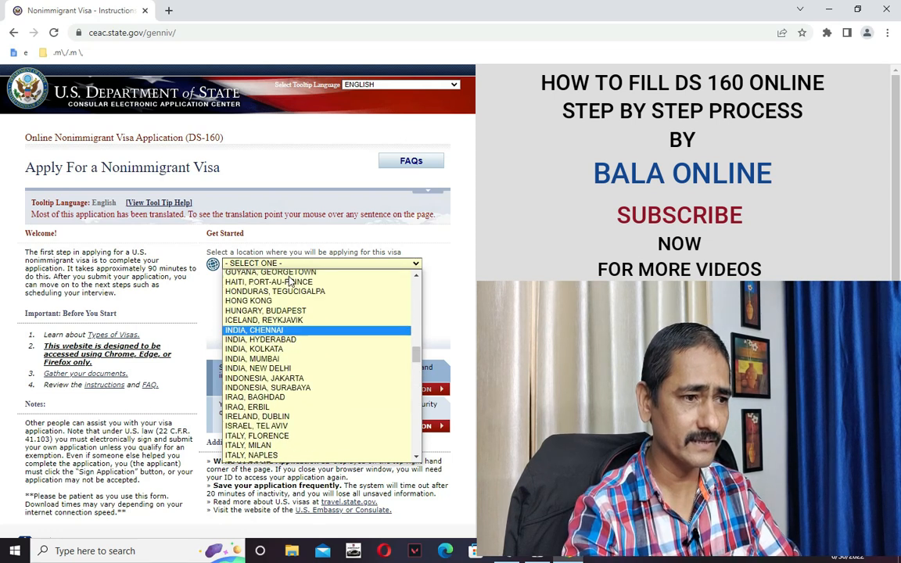
scroll(290, 281, "up", 1)
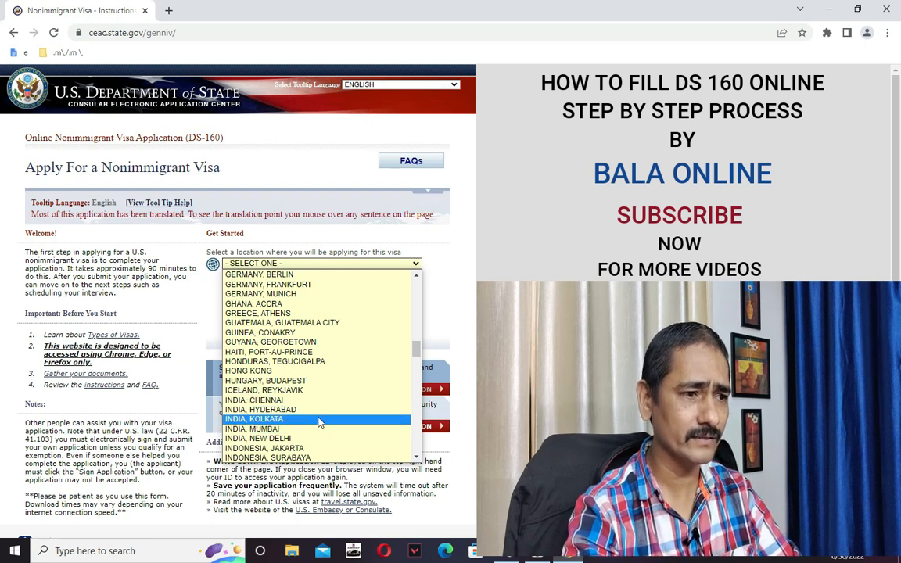
left_click(311, 438)
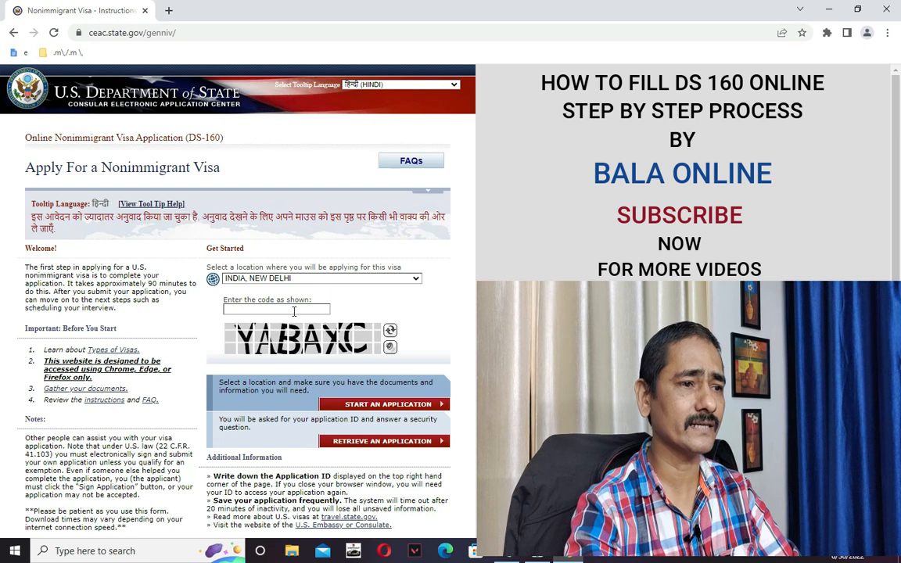
left_click(307, 311)
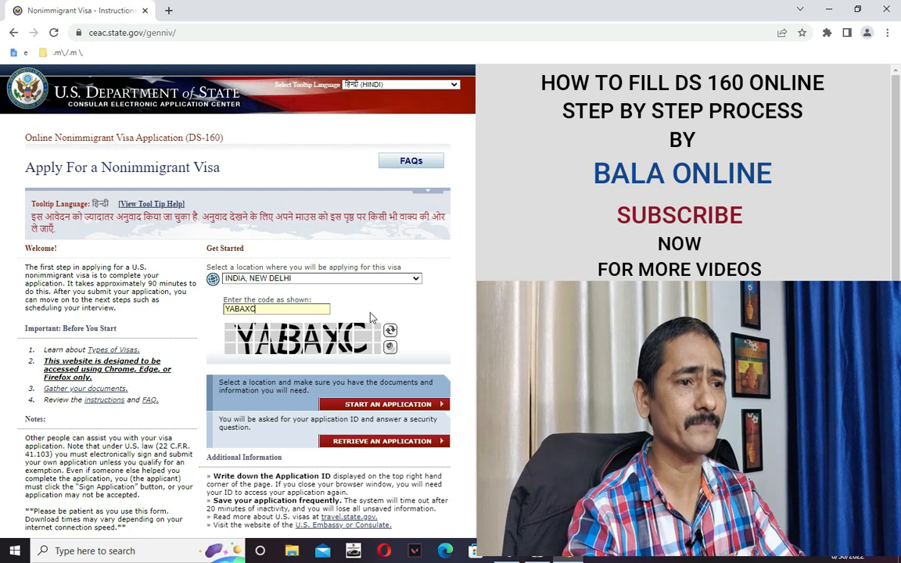
scroll(396, 315, "down", 1)
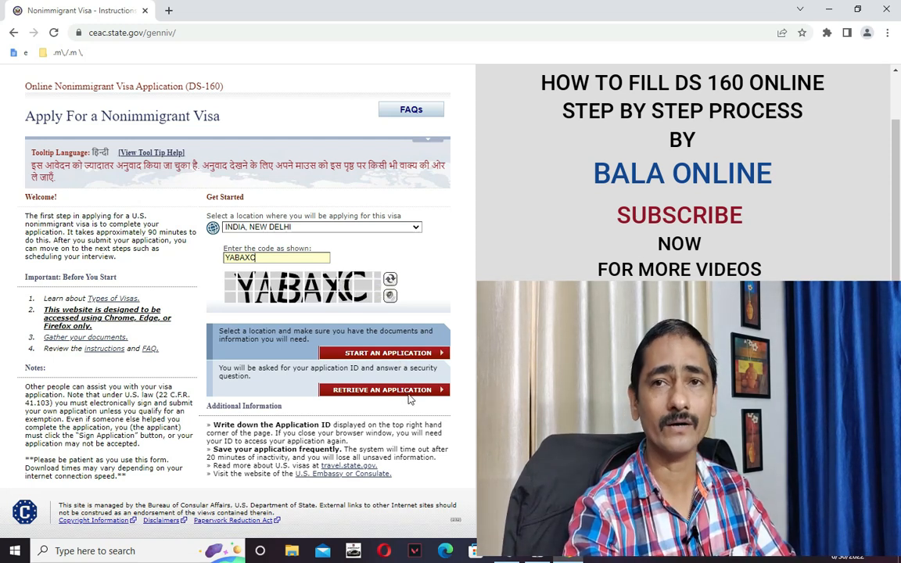
Start a new application, copy its issued Application ID, and switch to the Notepad notes.
left_click(388, 351)
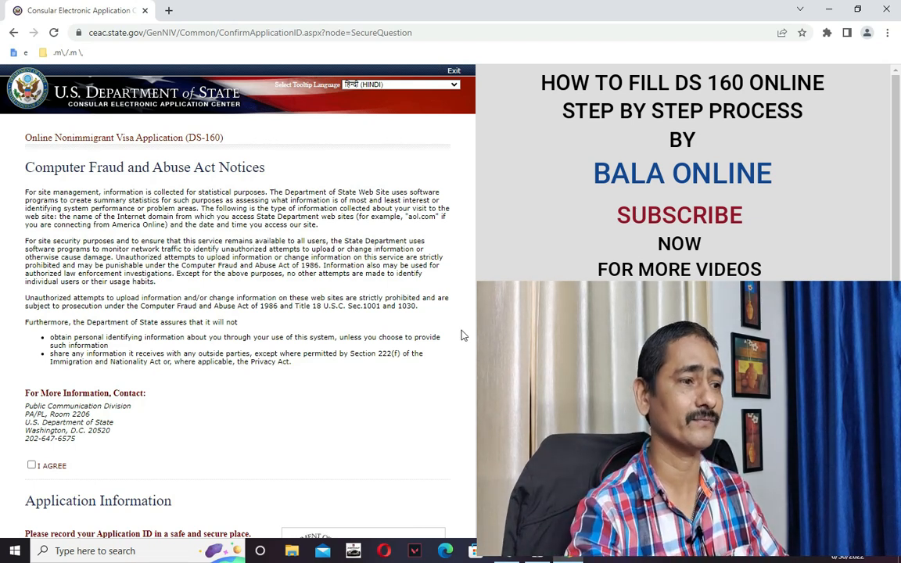
scroll(358, 358, "down", 4)
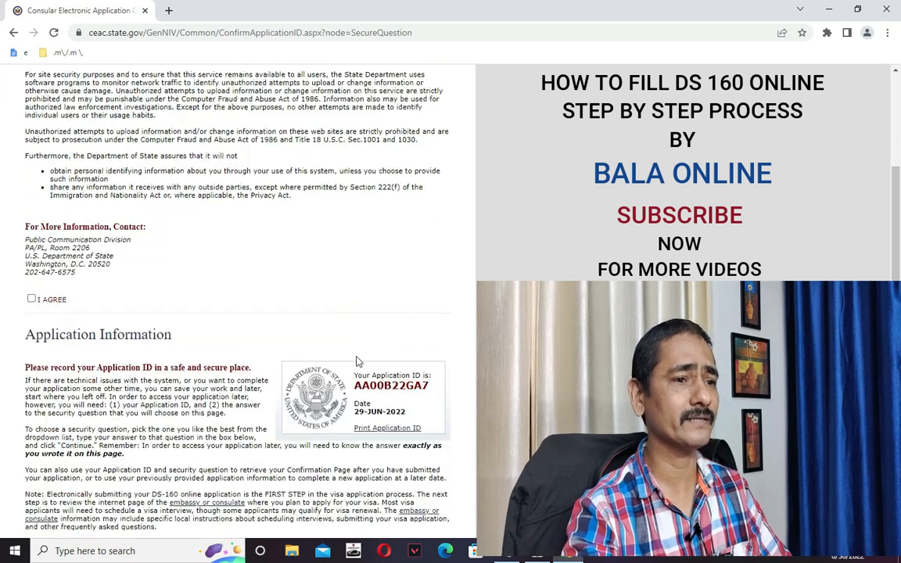
scroll(360, 357, "down", 3)
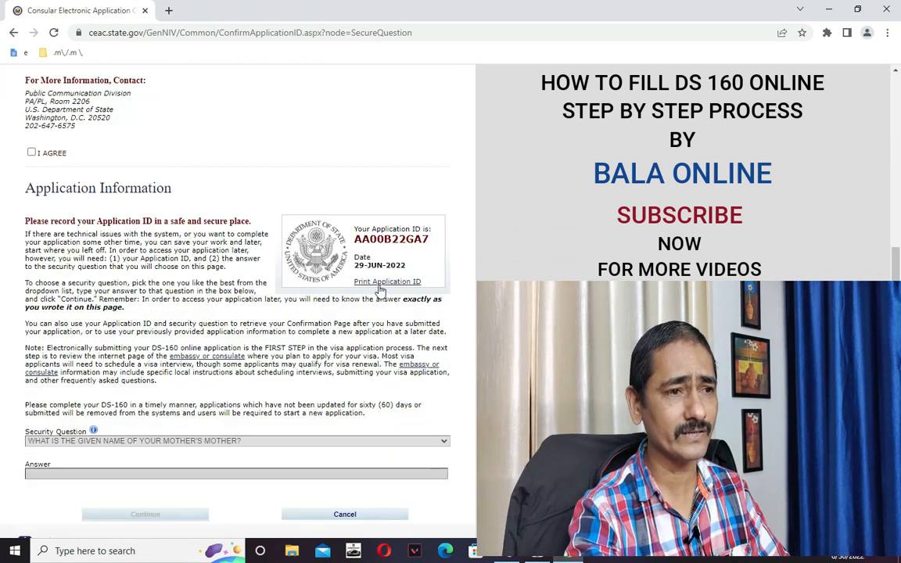
left_click_drag(356, 240, 431, 246)
key("ctrl+c")
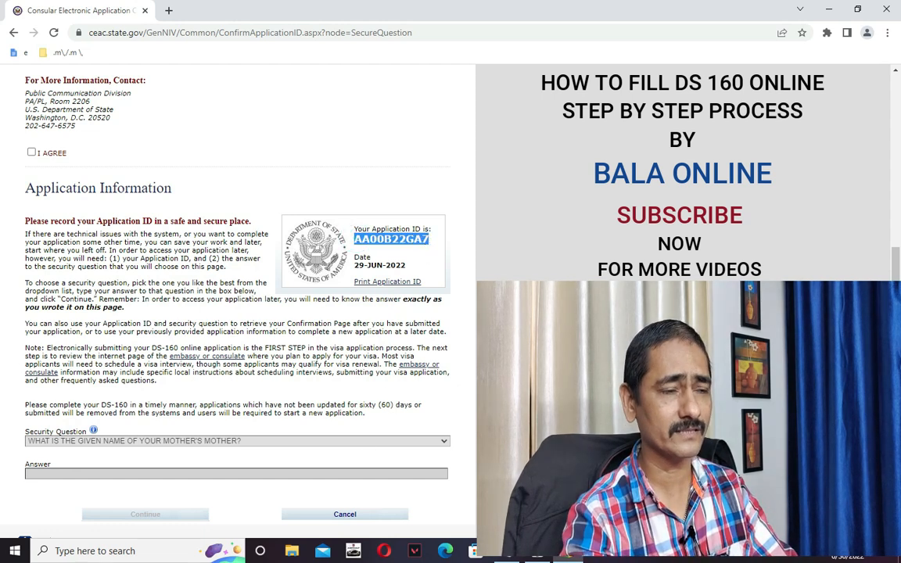
key("alt+Tab")
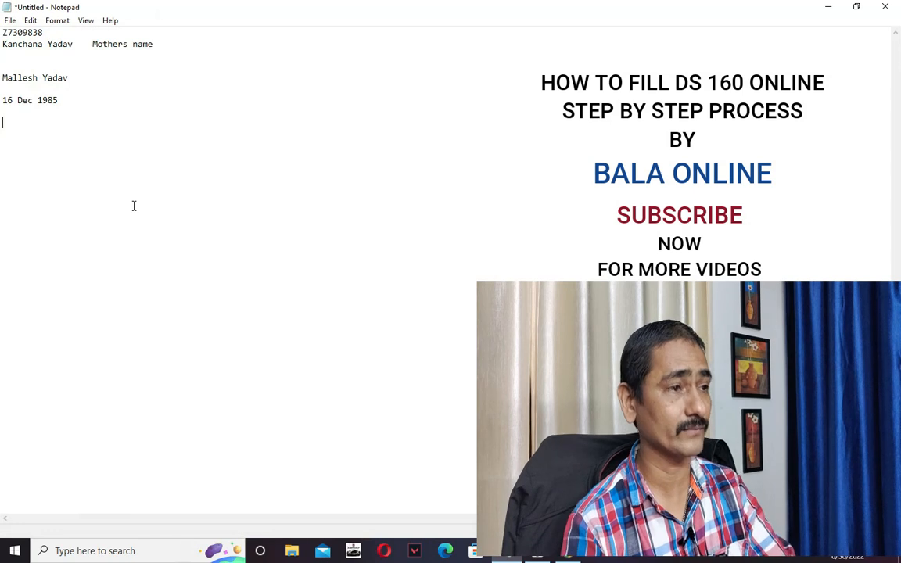
Paste the Application ID into the notes and add a blank line below the father's name.
key("ctrl+v")
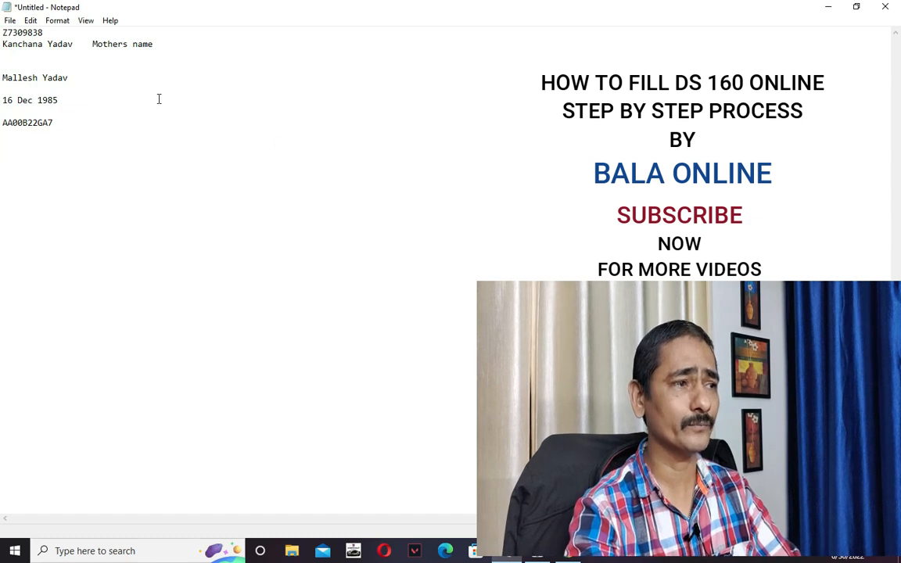
key("alt+Tab")
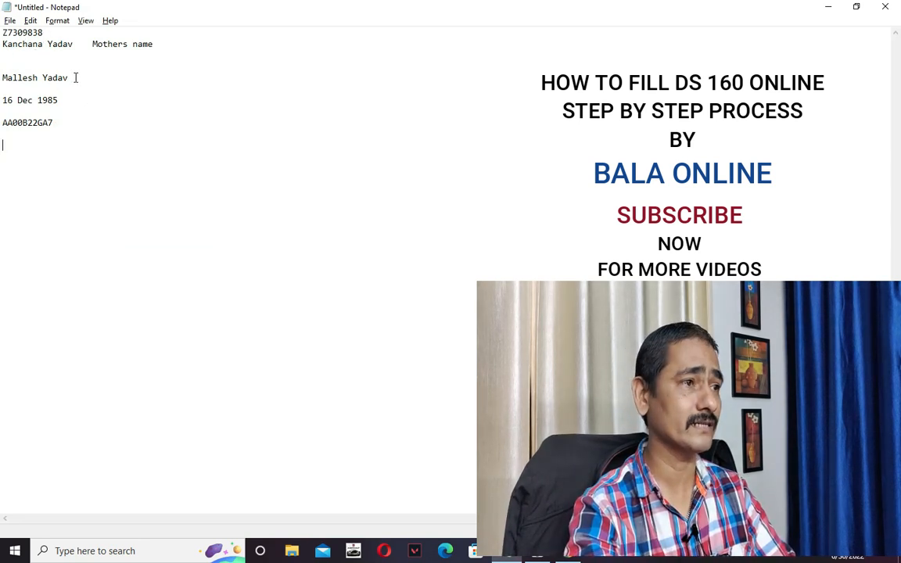
double_click(35, 44)
left_click(34, 62)
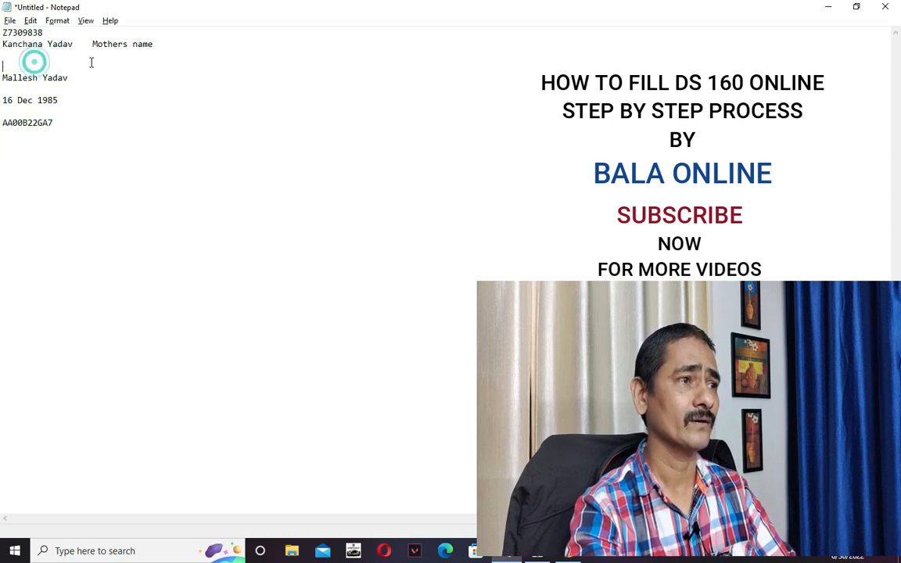
left_click_drag(74, 81, 2, 78)
left_click(113, 97)
left_click_drag(74, 78, 2, 78)
left_click(73, 94)
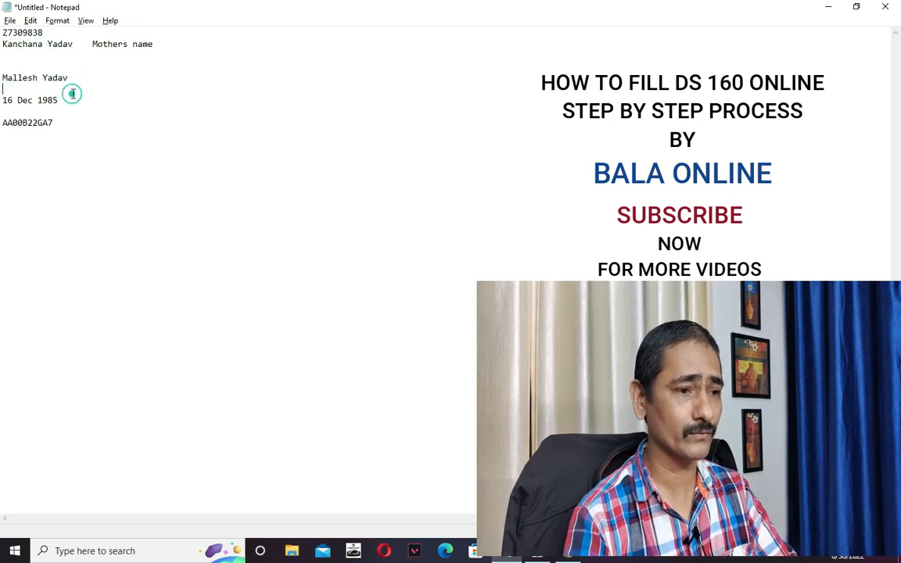
key("Return")
key("Return")
left_click(73, 94)
Type the applicant's name on the new line, labelled '- Applicant'.
type("mAHES")
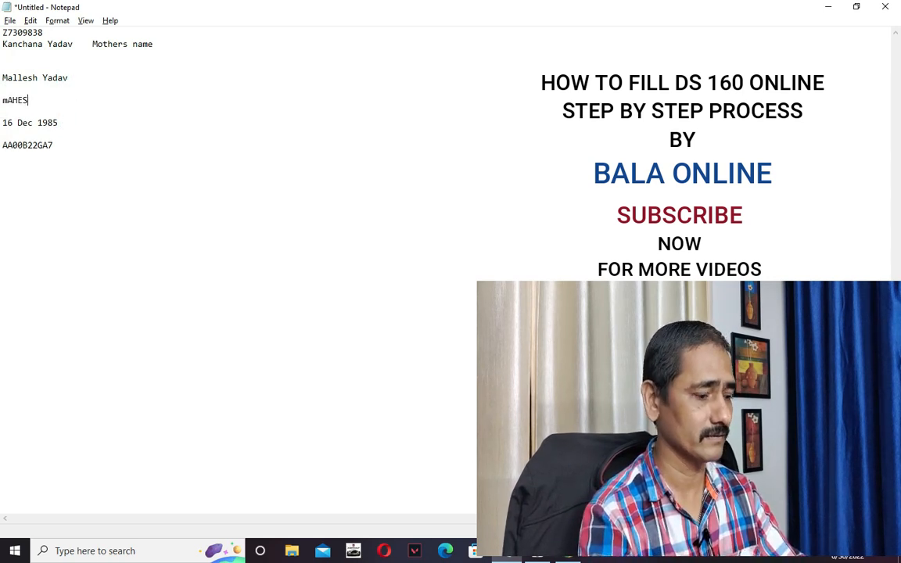
key("BackSpace")
key("BackSpace")
key("BackSpace")
key("BackSpace")
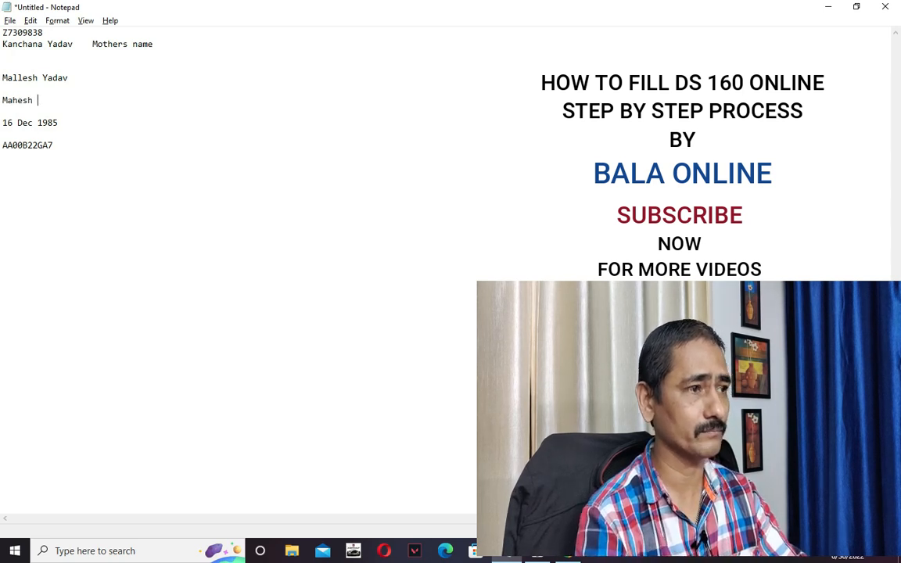
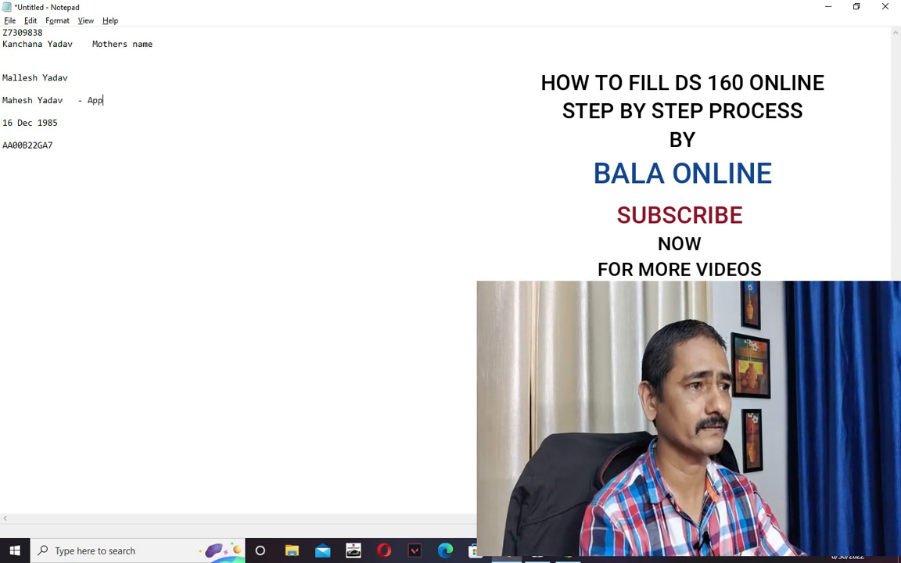
type("licaent")
key("BackSpace")
key("BackSpace")
key("BackSpace")
type("nt")
Label the father's line '- Father' and begin an Application label on the ID line.
left_click(72, 93)
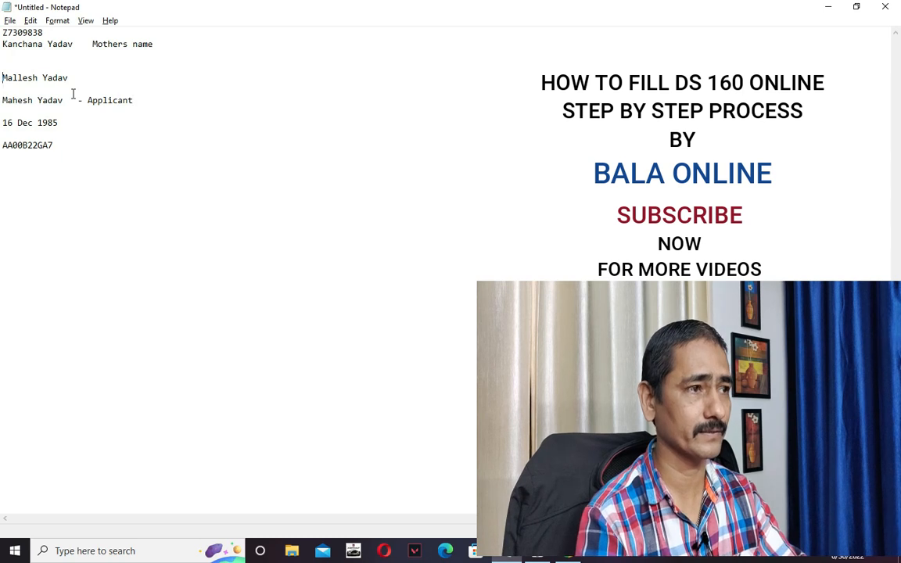
type("-")
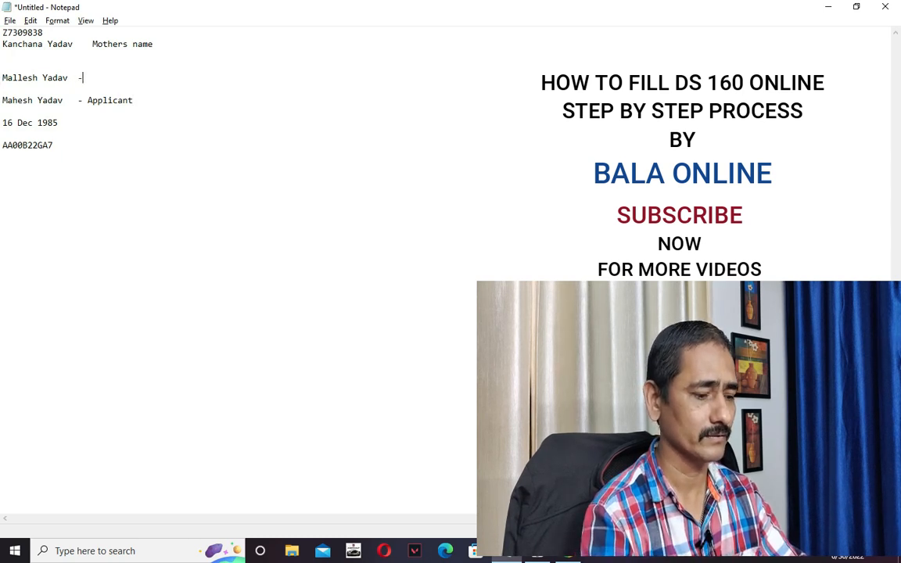
type(" Father")
key("Up")
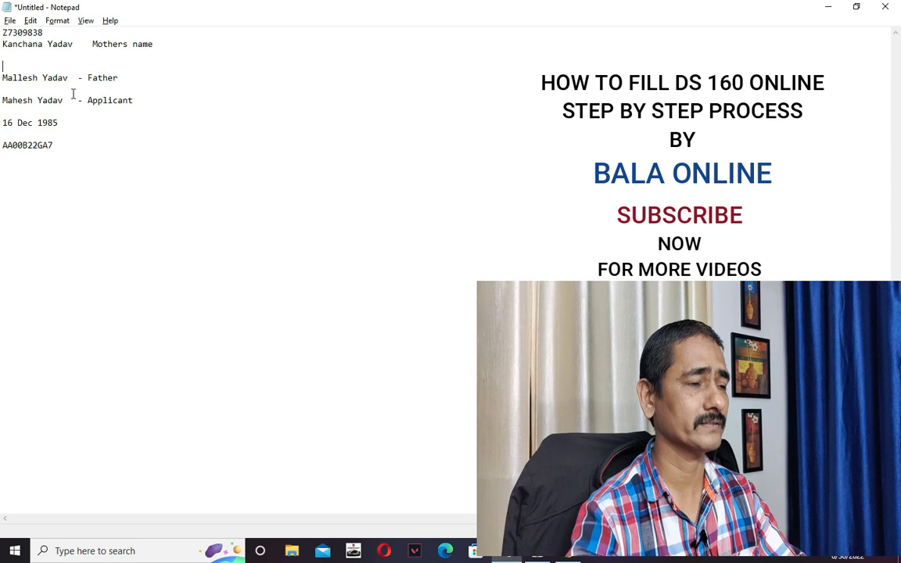
left_click(58, 145)
type("- Appl")
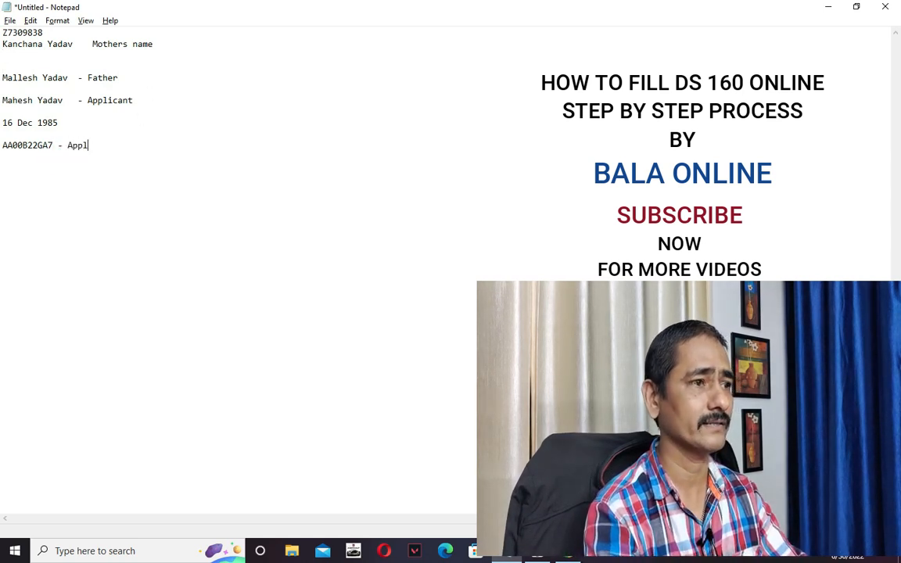
type("cation")
key("BackSpace")
key("BackSpace")
Finish the 'Applcation Id' label, then agree to the Computer Fraud and Abuse Act notice.
type("on Id")
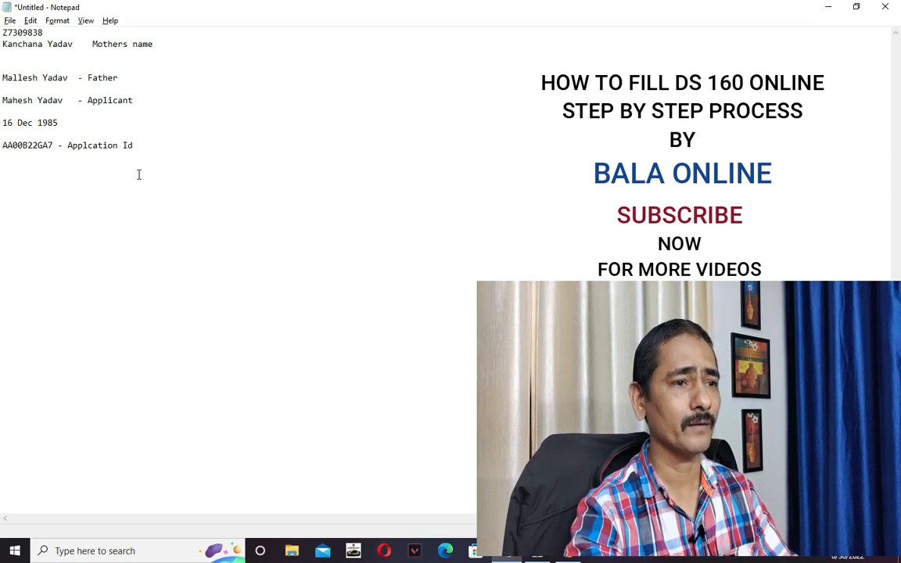
key("alt+Tab")
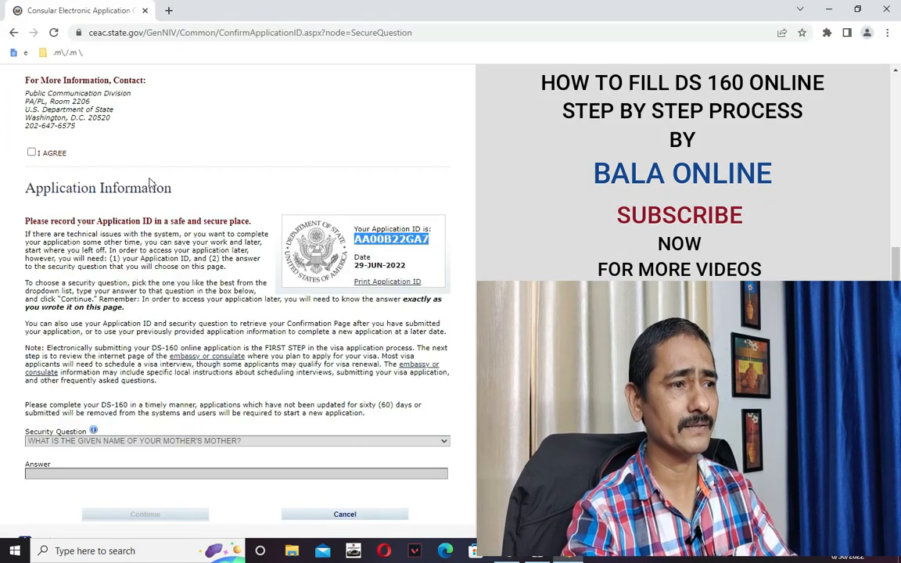
scroll(221, 173, "up", 4)
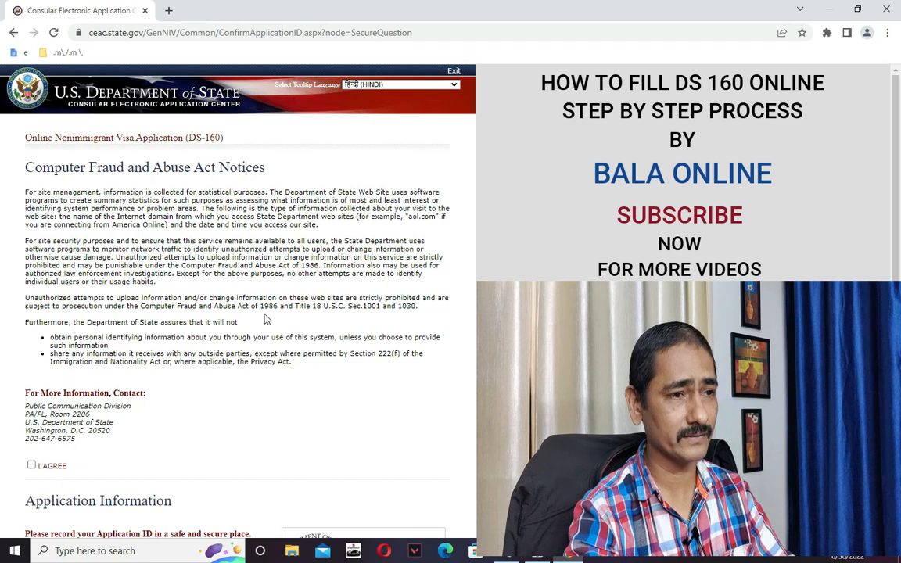
scroll(235, 368, "down", 1)
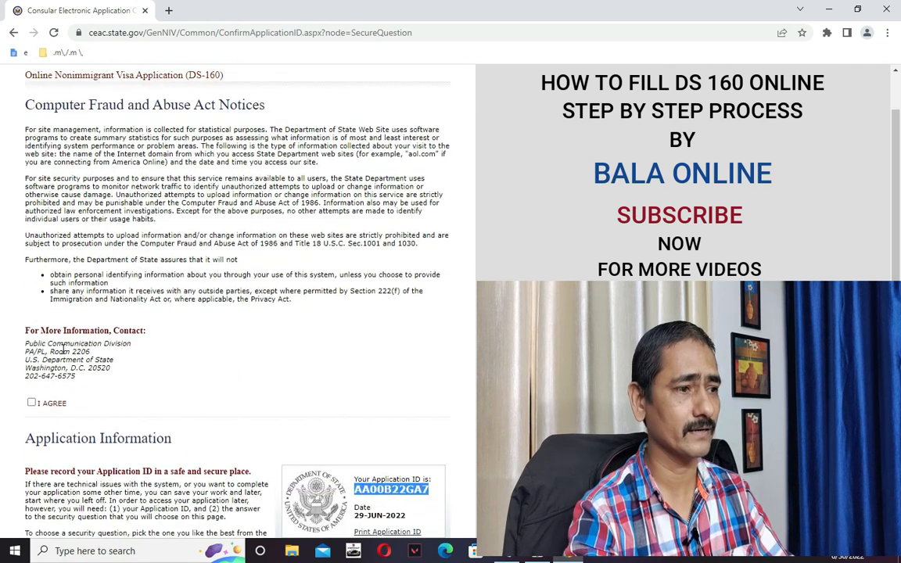
left_click(31, 403)
Scroll down to the Security Question and place the cursor in its Answer box.
scroll(251, 342, "up", 1)
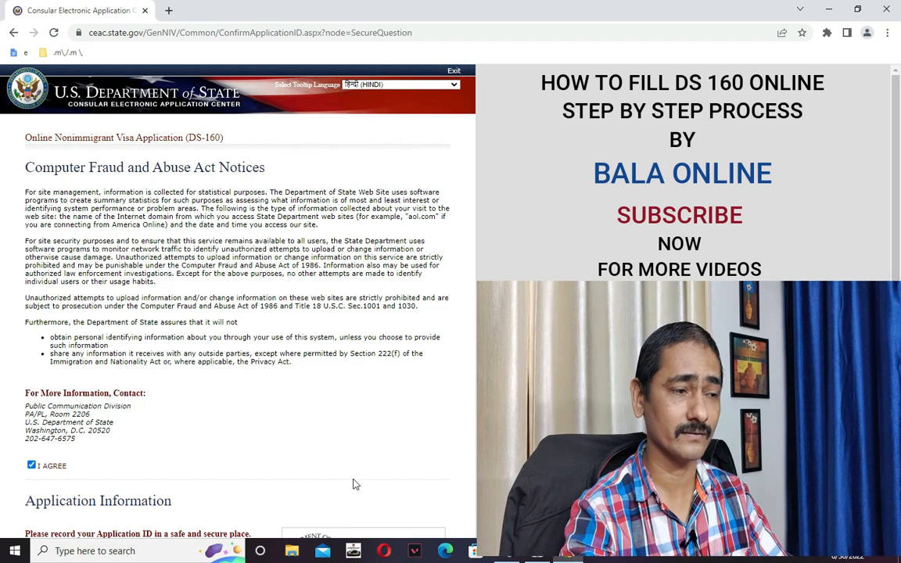
scroll(352, 479, "down", 4)
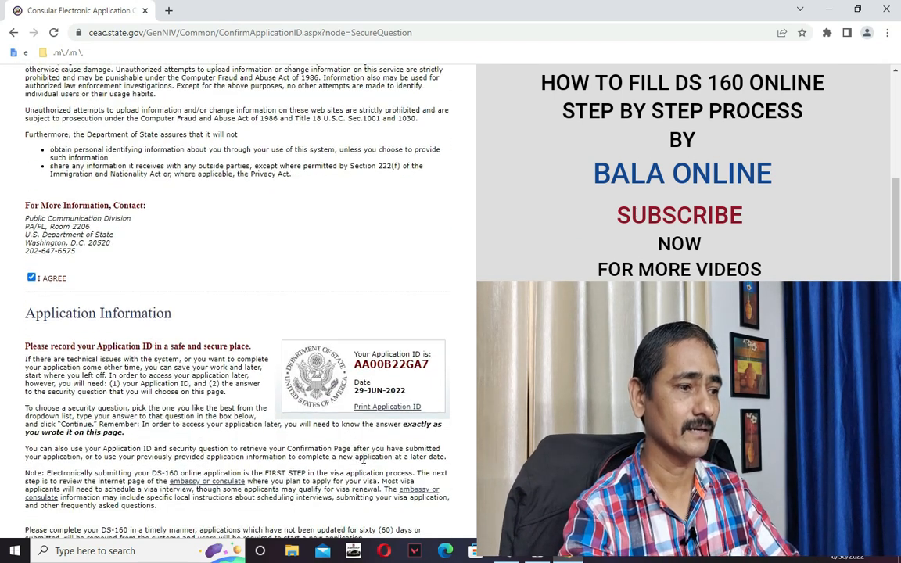
scroll(363, 459, "down", 3)
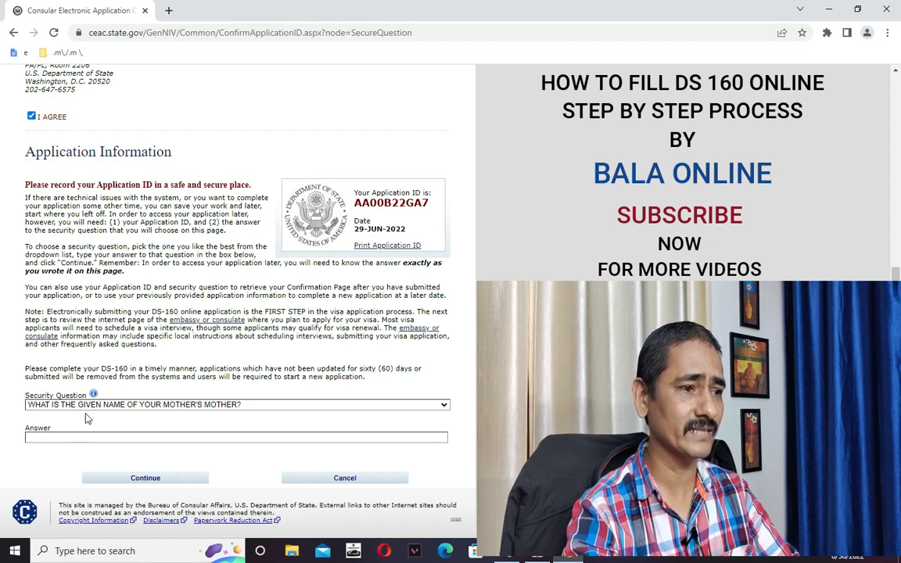
left_click(226, 436)
Answer the security question with the mother's given name copied from the notes, then continue.
key("alt+Tab")
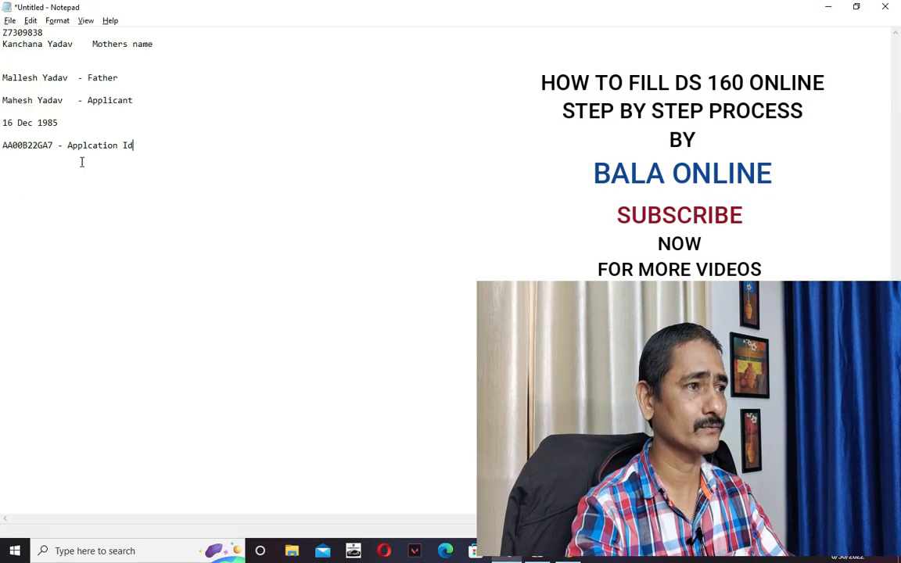
double_click(13, 45)
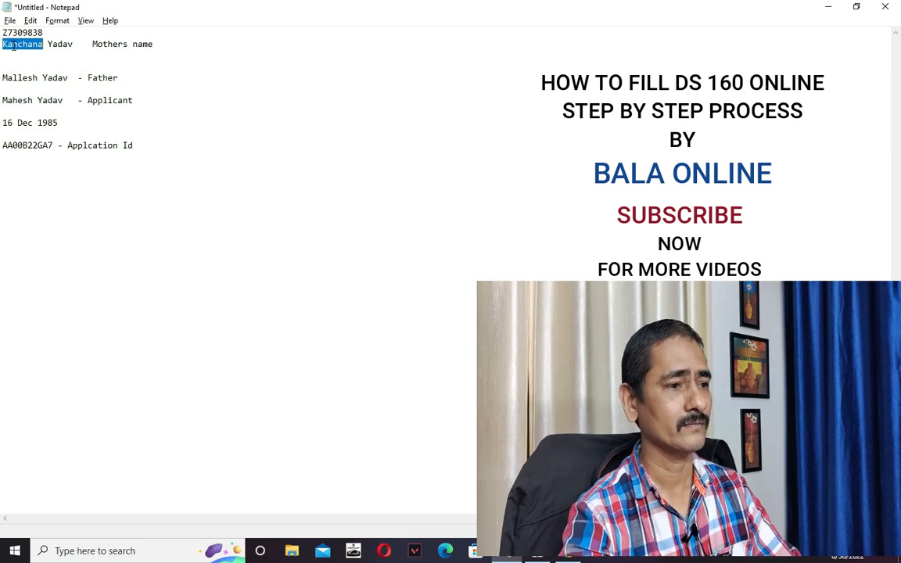
key("alt+Tab")
type("KANCHANA")
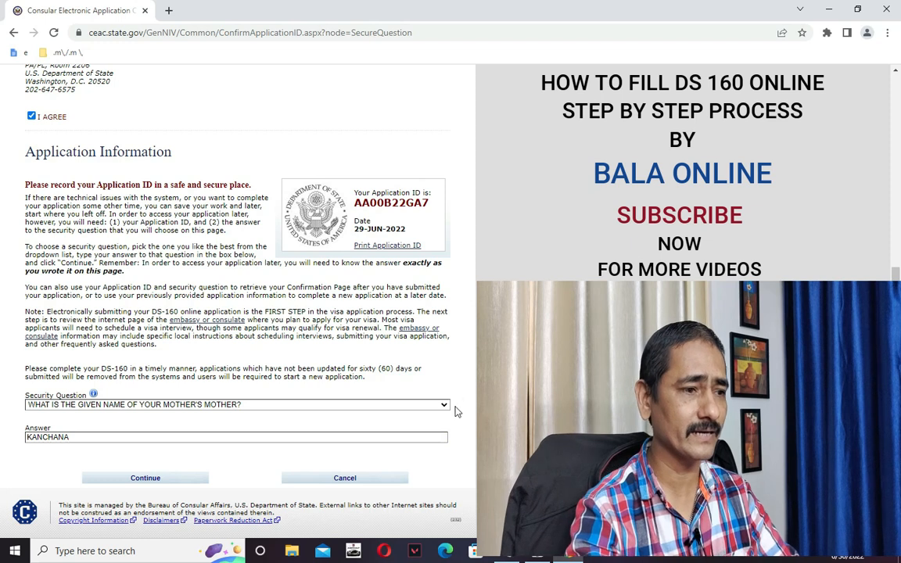
left_click(143, 479)
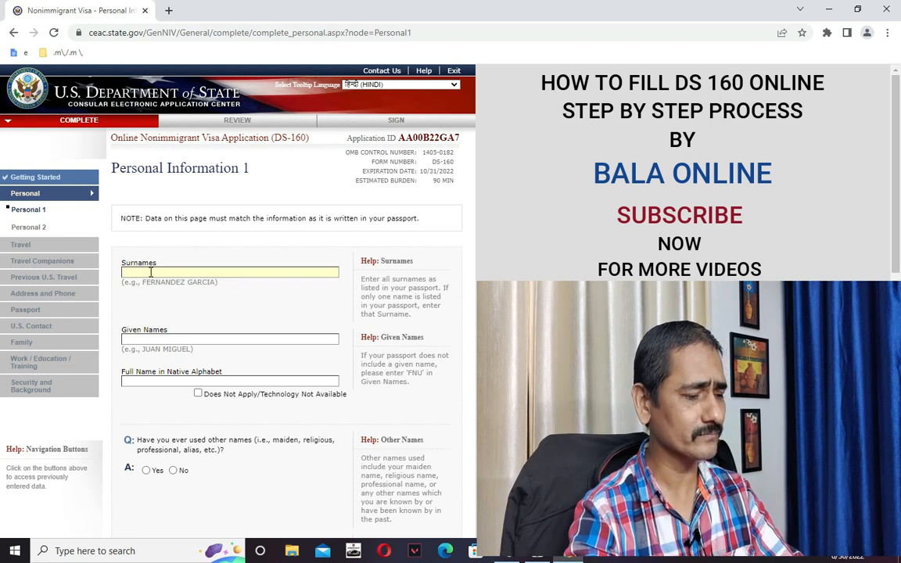
Enter the applicant's surname and given names, checking them against the notes.
key("alt+Tab")
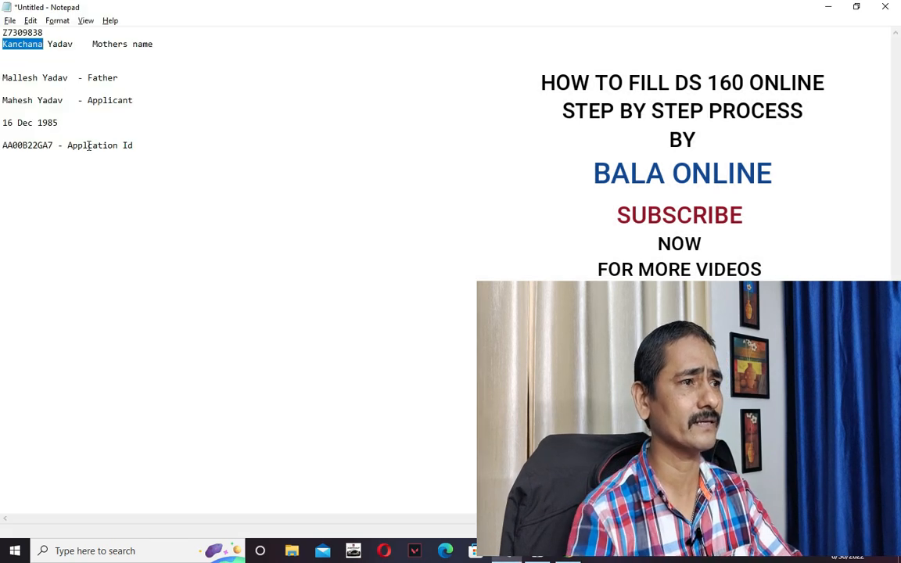
key("alt+Tab")
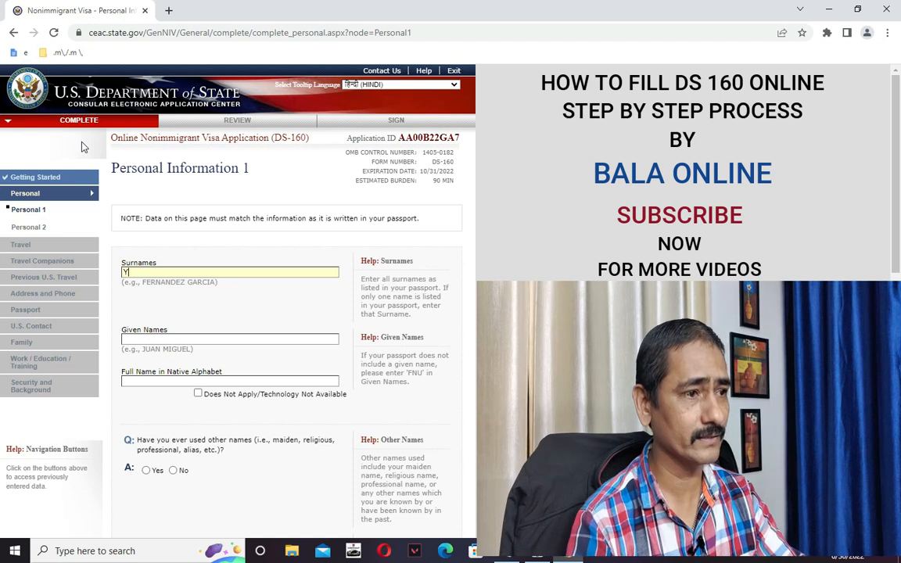
scroll(133, 235, "down", 1)
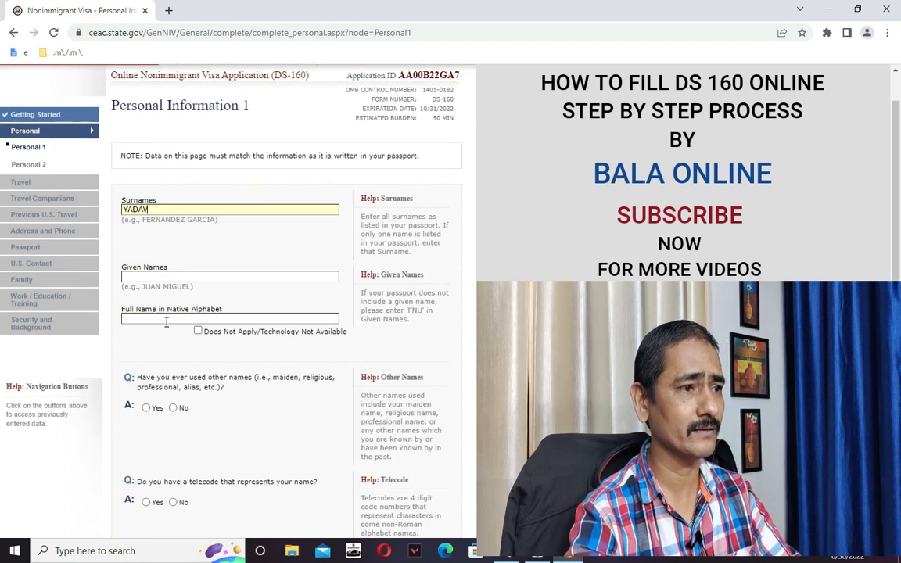
left_click(153, 277)
key("alt+Tab")
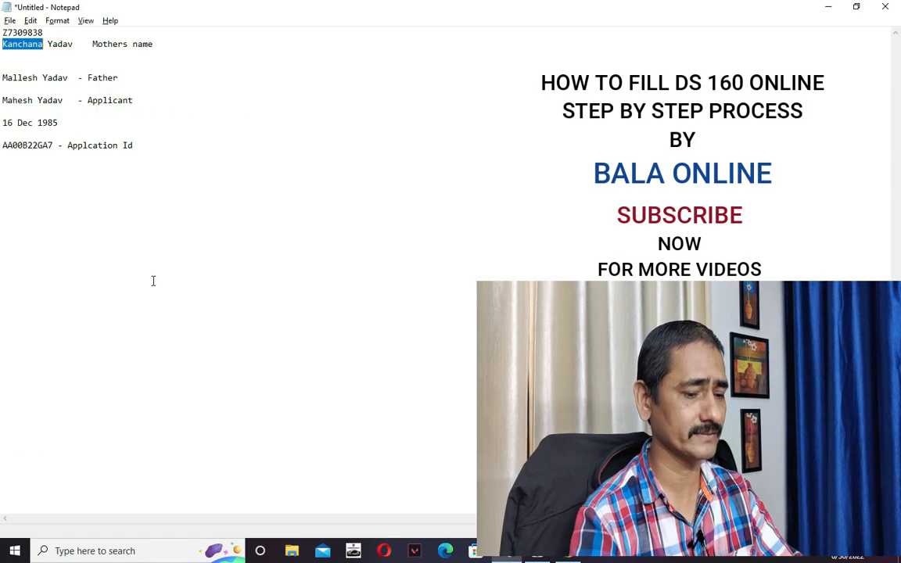
key("alt+Tab")
key("alt+Tab")
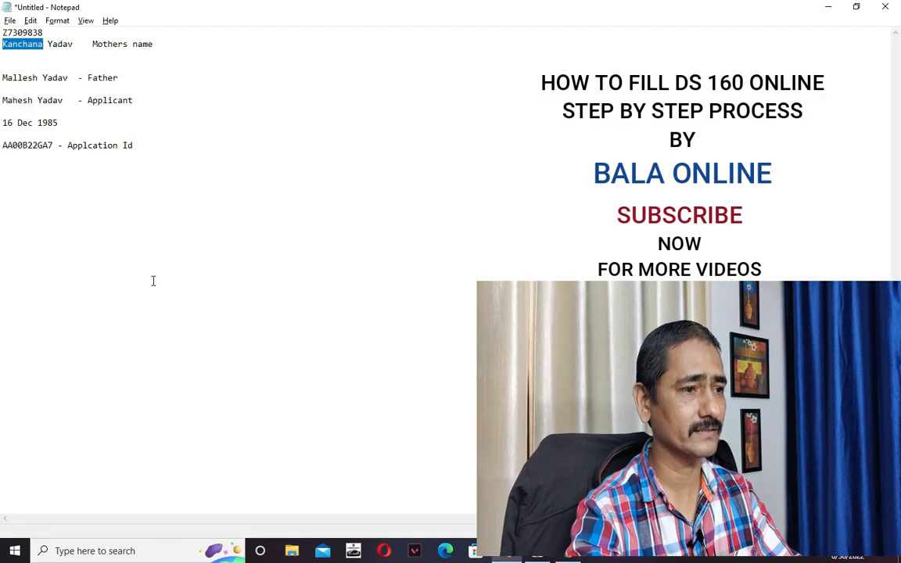
key("alt+Tab")
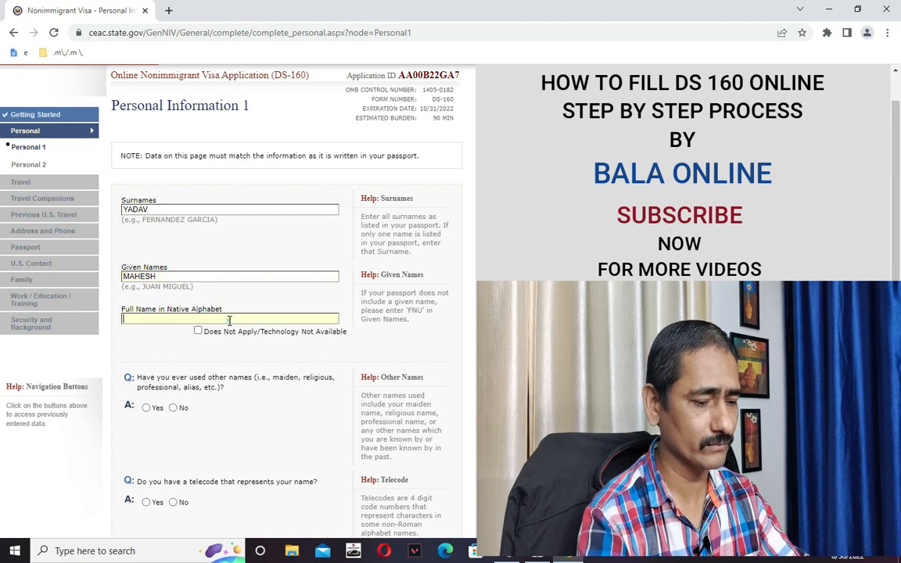
Clear the text from the Full Name in Native Alphabet field so it stays empty.
left_click(230, 321)
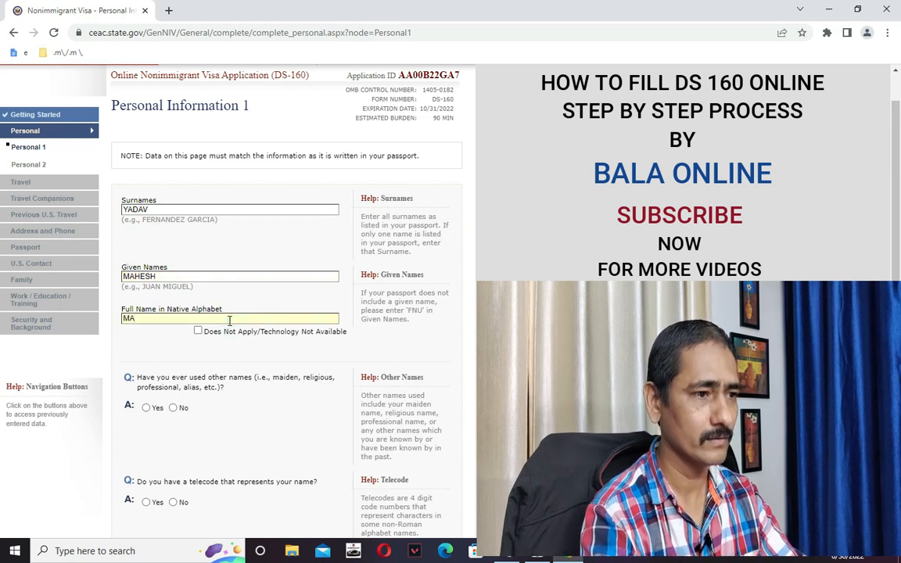
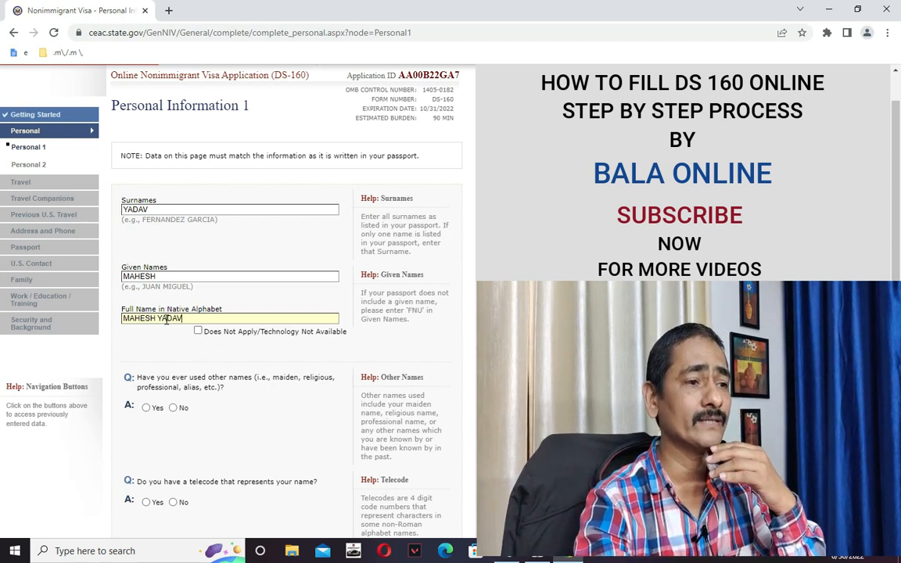
left_click_drag(198, 317, 122, 318)
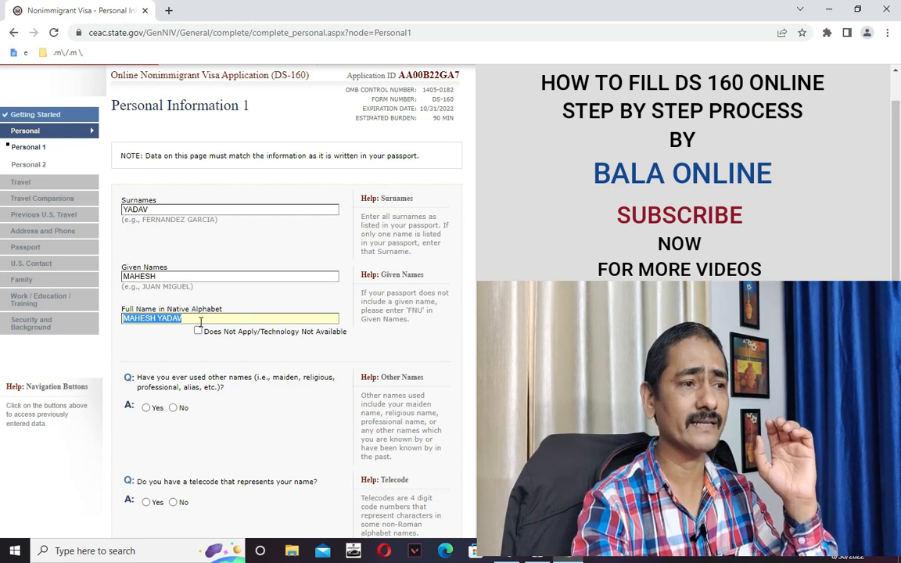
left_click_drag(200, 321, 124, 321)
key("BackSpace")
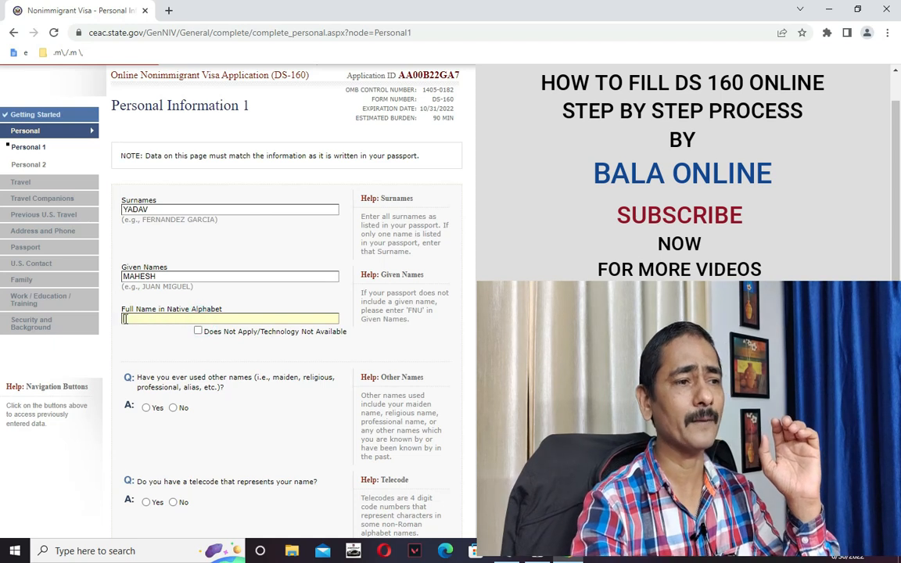
left_click(148, 350)
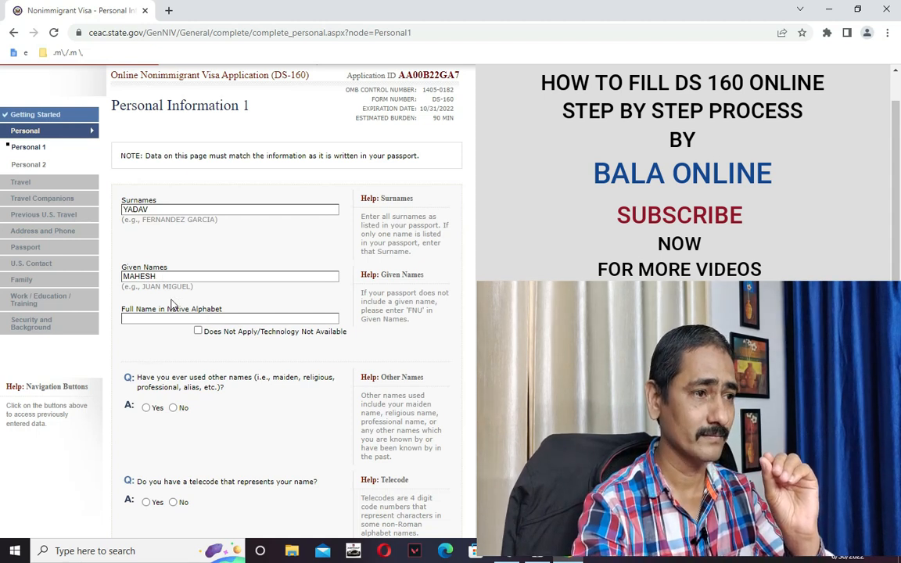
scroll(180, 306, "down", 3)
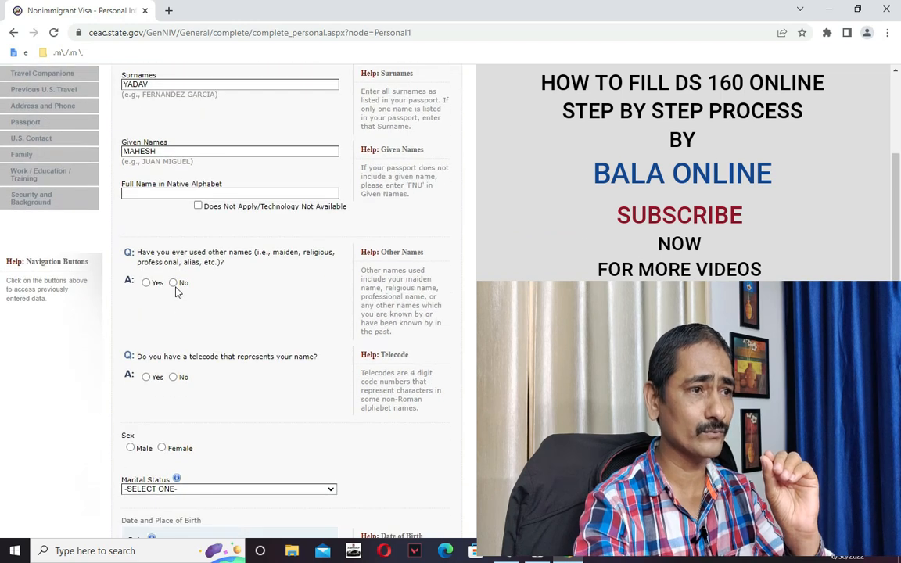
Tick Does Not Apply for the native-alphabet name, answer No to other names and telecode, and select Male.
left_click(198, 205)
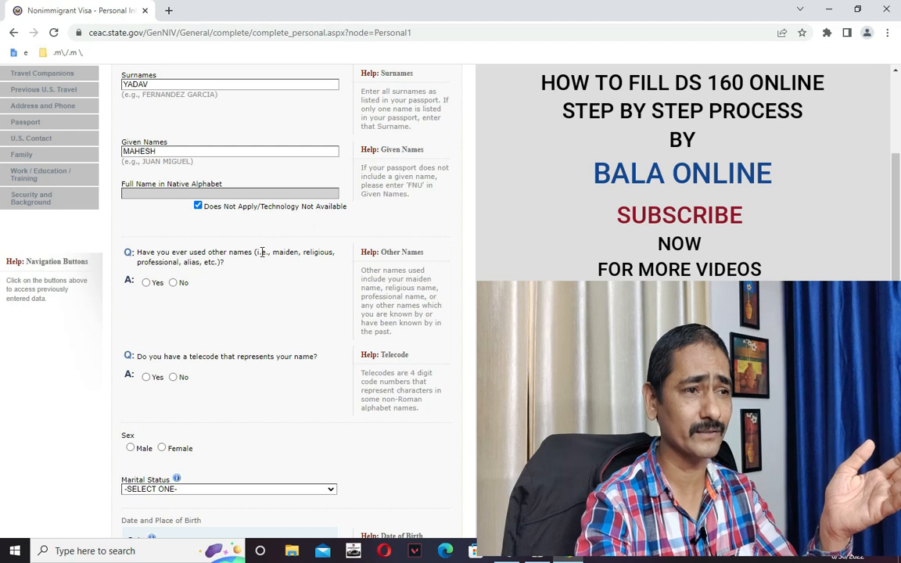
scroll(234, 250, "down", 2)
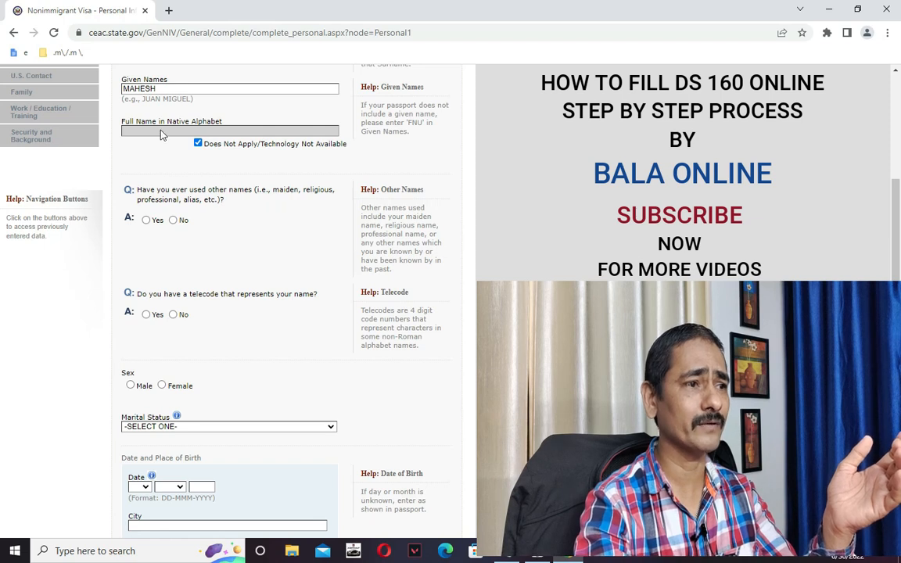
left_click(173, 220)
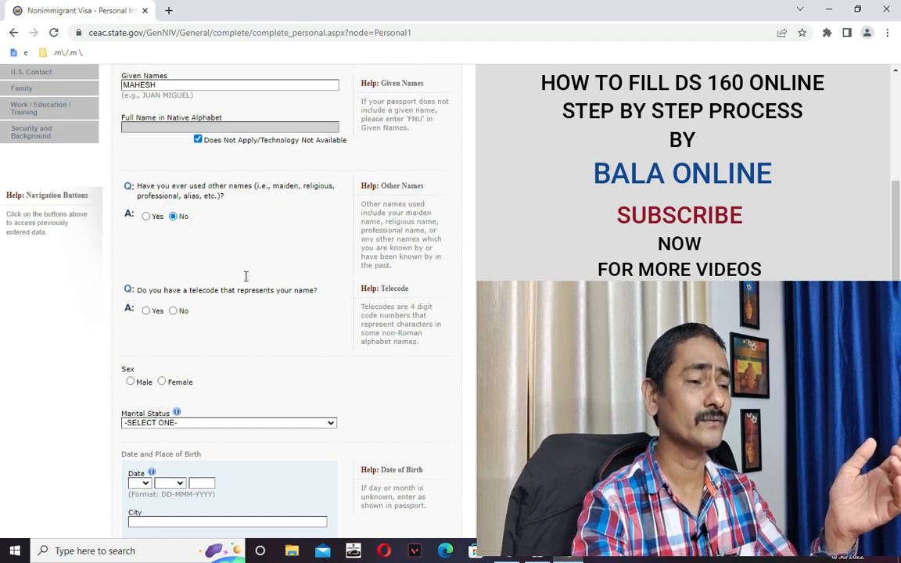
scroll(313, 298, "down", 1)
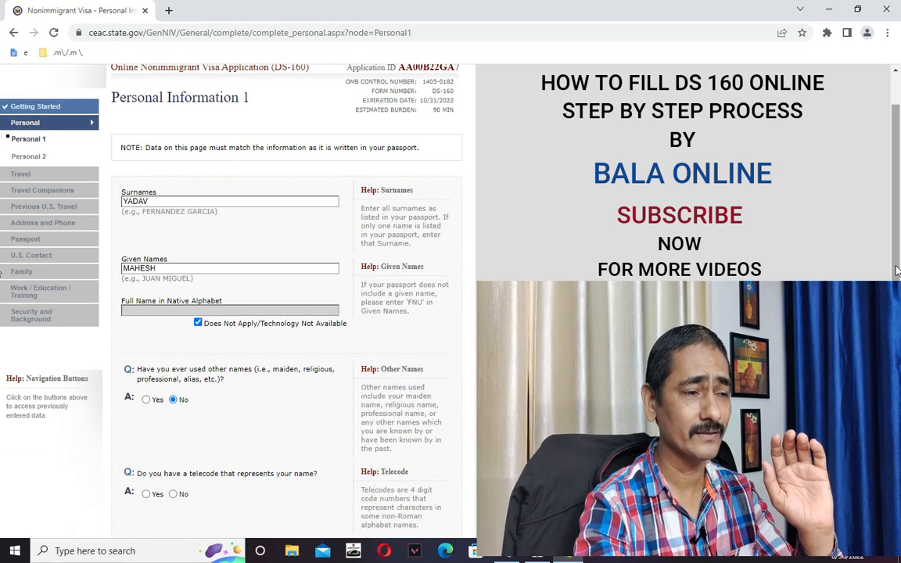
scroll(1, 357, "down", 3)
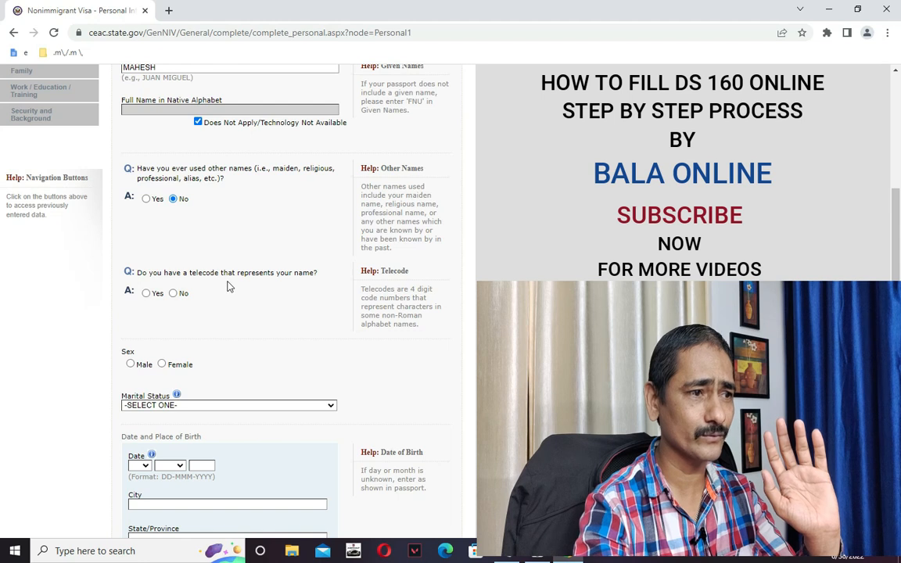
left_click(173, 294)
scroll(175, 313, "down", 3)
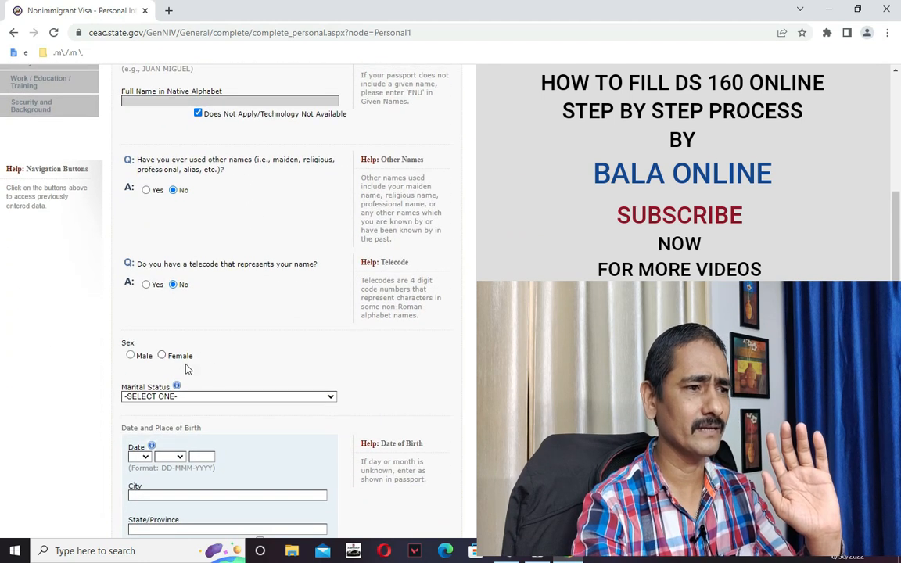
left_click(131, 356)
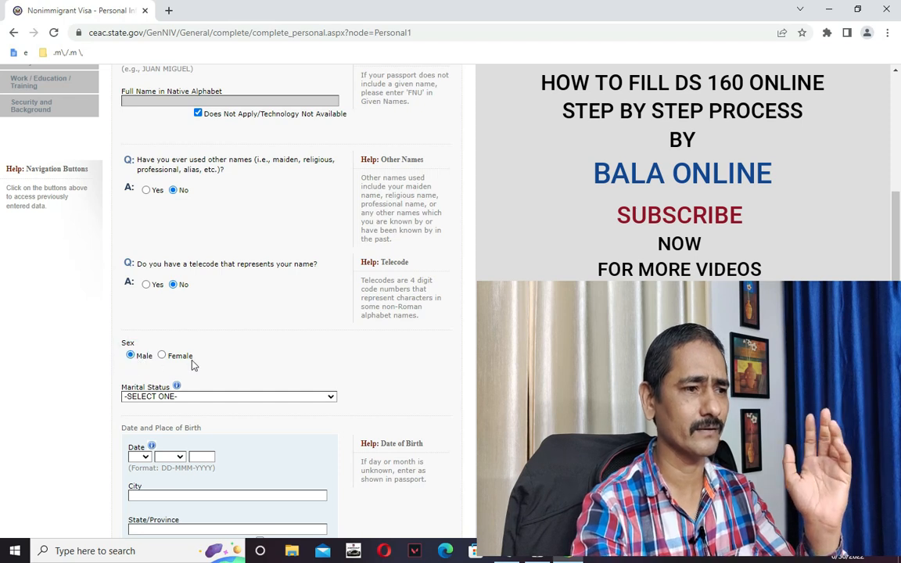
scroll(469, 348, "down", 2)
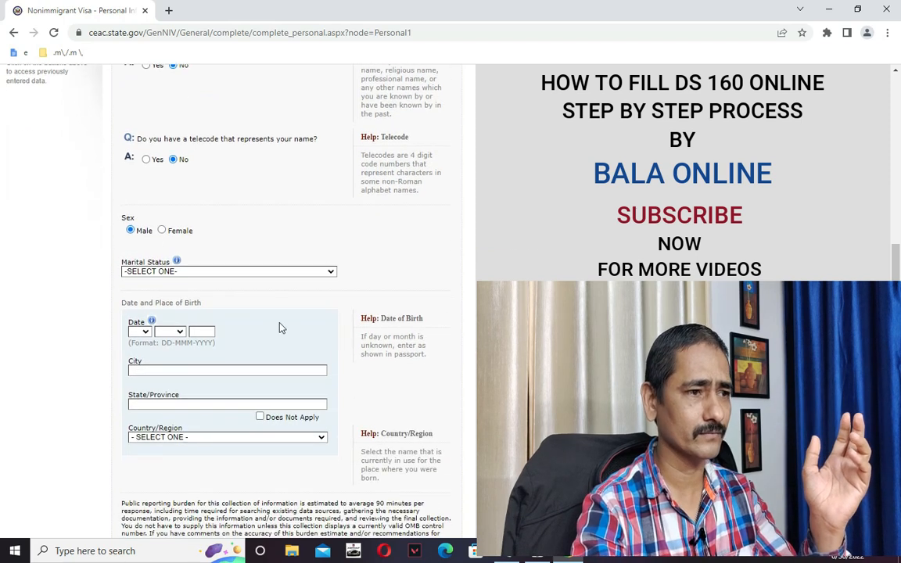
left_click(178, 273)
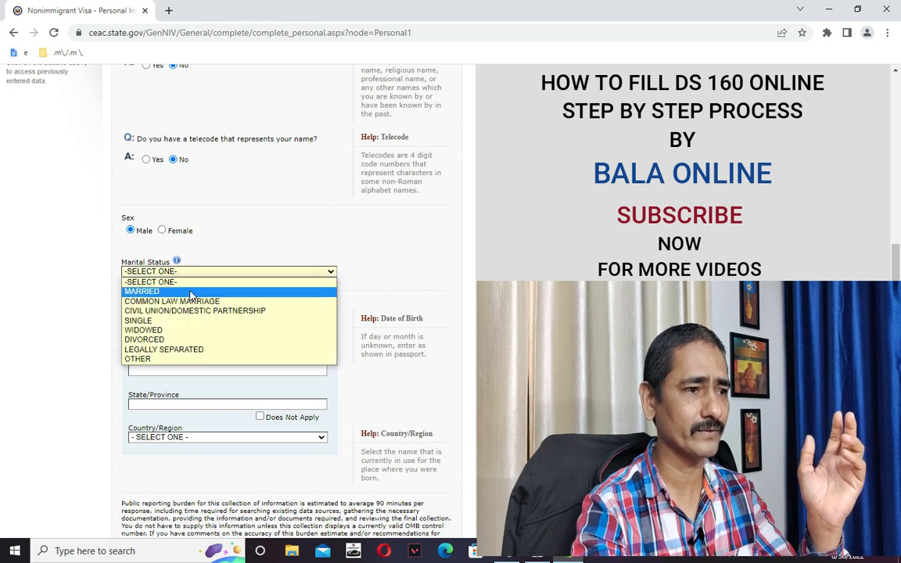
Set marital status to SINGLE and date of birth to 16 NOV 1985.
left_click(156, 321)
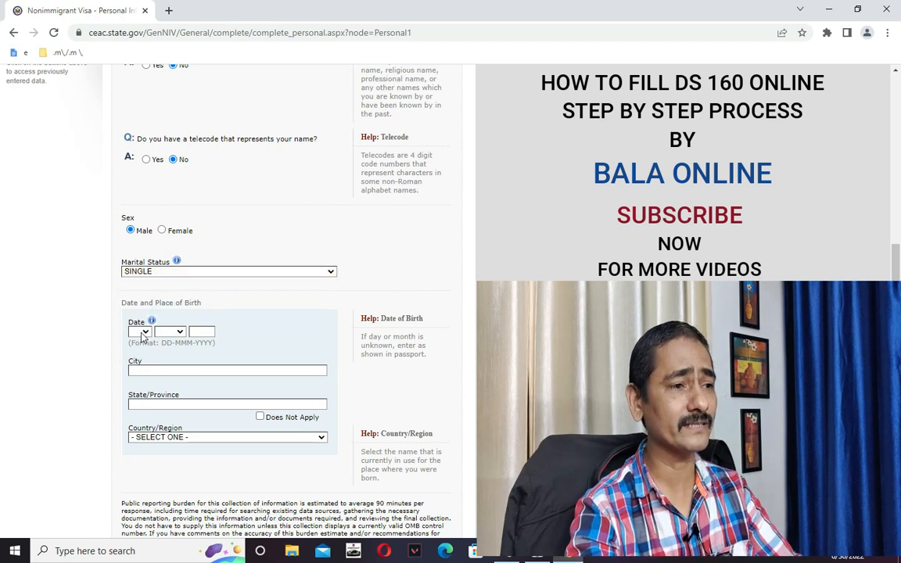
key("alt+Tab")
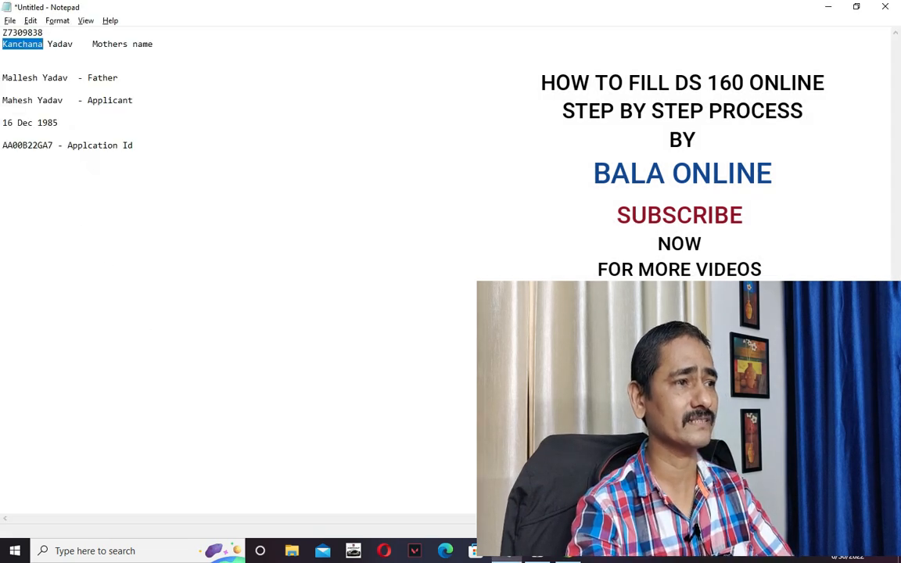
key("alt+Tab")
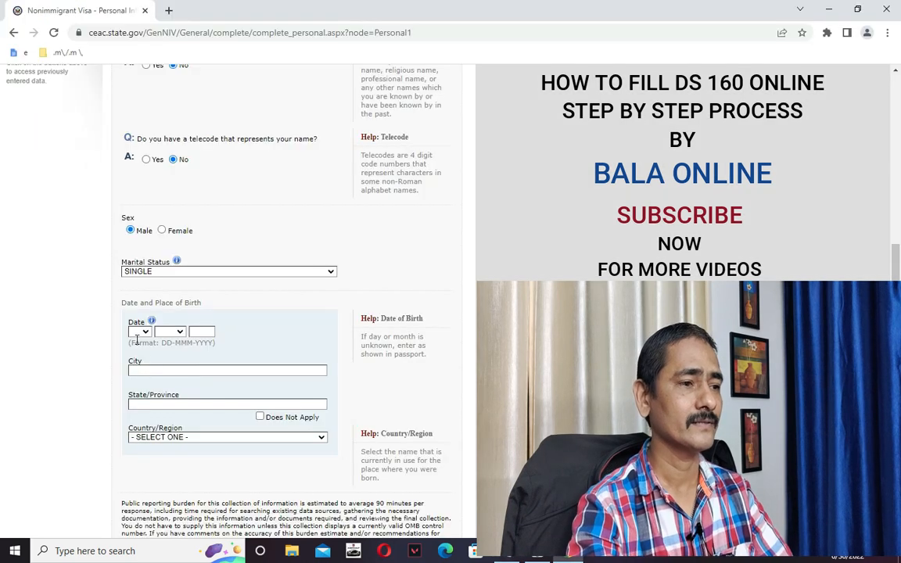
left_click(146, 333)
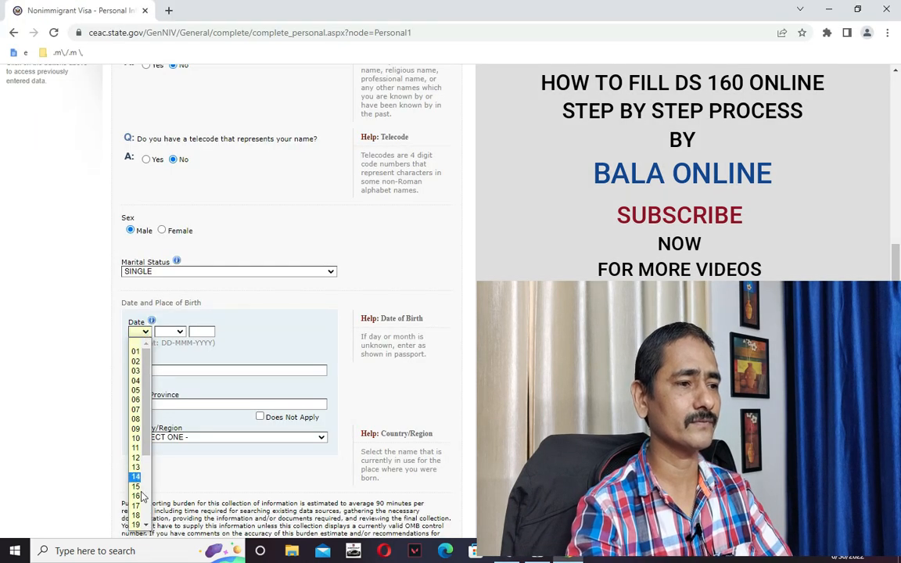
left_click(141, 490)
left_click(139, 332)
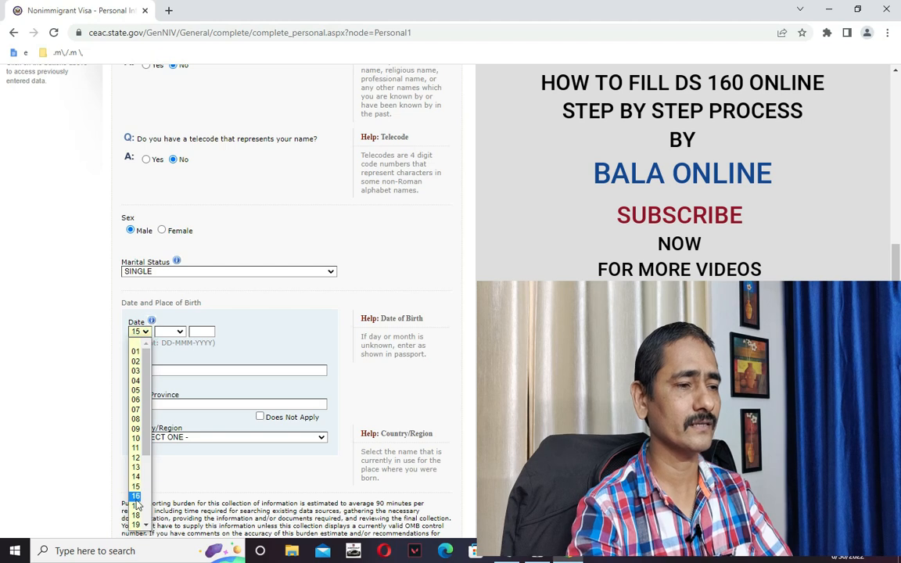
left_click(136, 497)
left_click(174, 331)
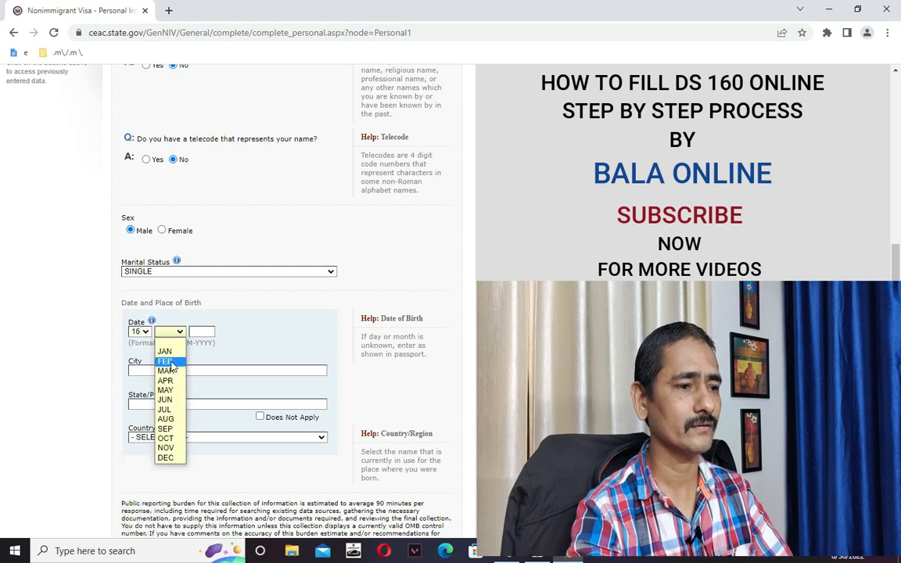
left_click(166, 447)
left_click(213, 331)
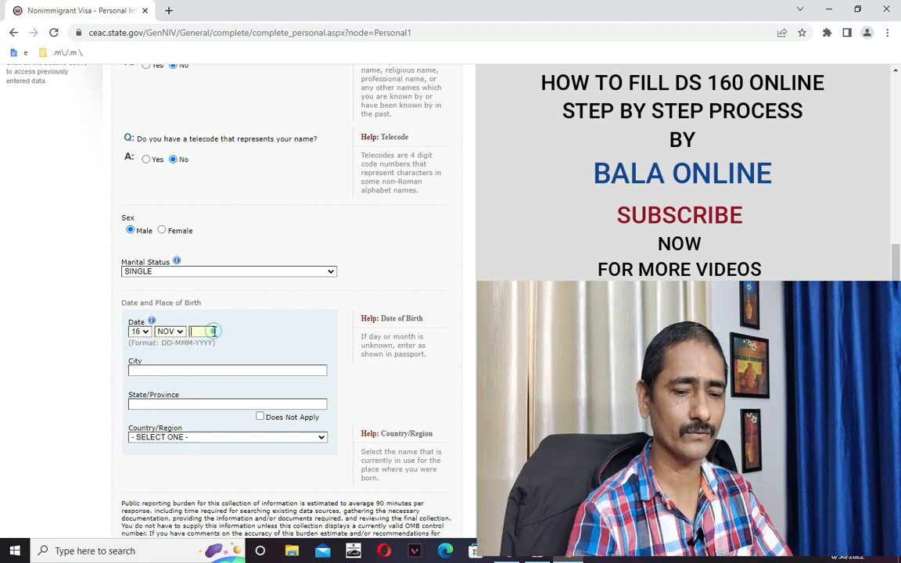
type("1985")
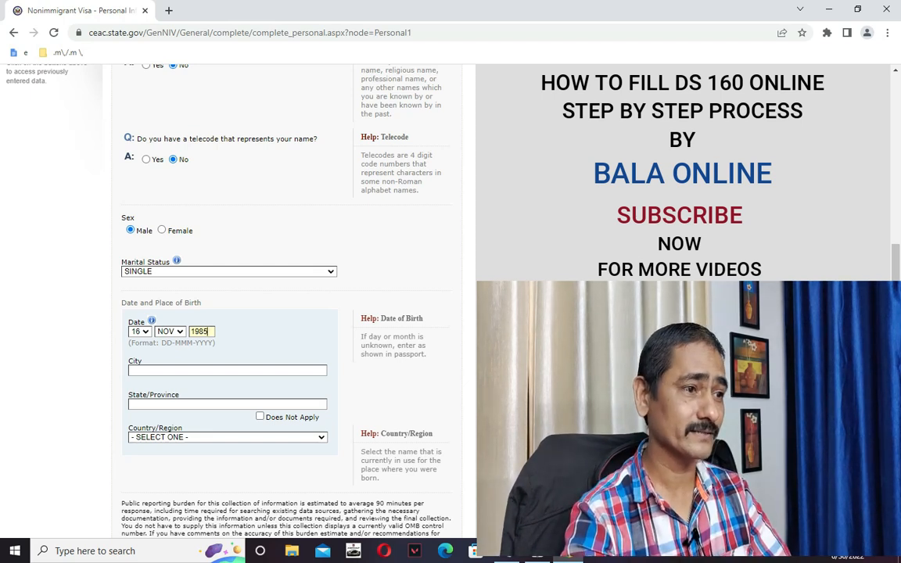
Replace the birth city BANGALORE with NEW DELHI and set the birth state to DELHI.
scroll(165, 312, "down", 1)
left_click(165, 307)
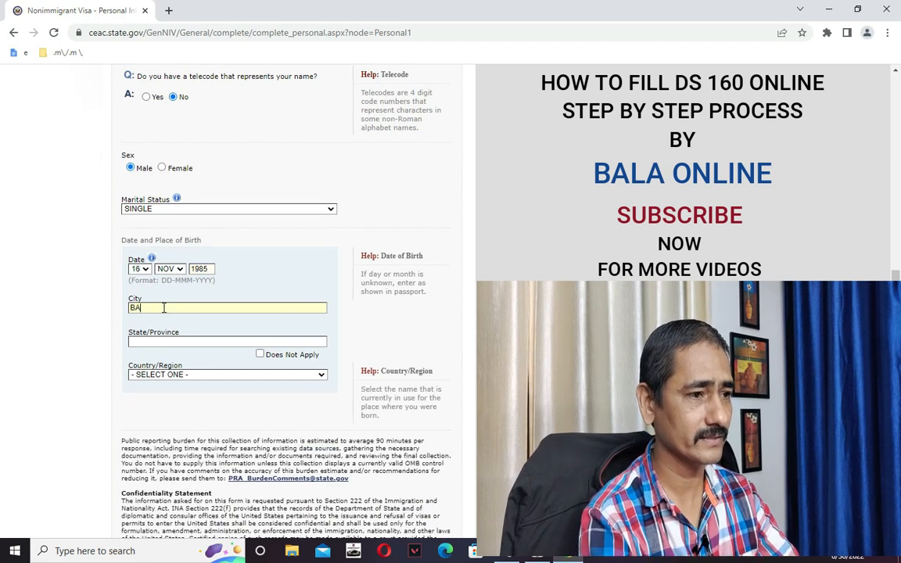
key("BackSpace")
key("BackSpace")
key("BackSpace")
key("BackSpace")
key("BackSpace")
key("BackSpace")
key("BackSpace")
key("BackSpace")
key("BackSpace")
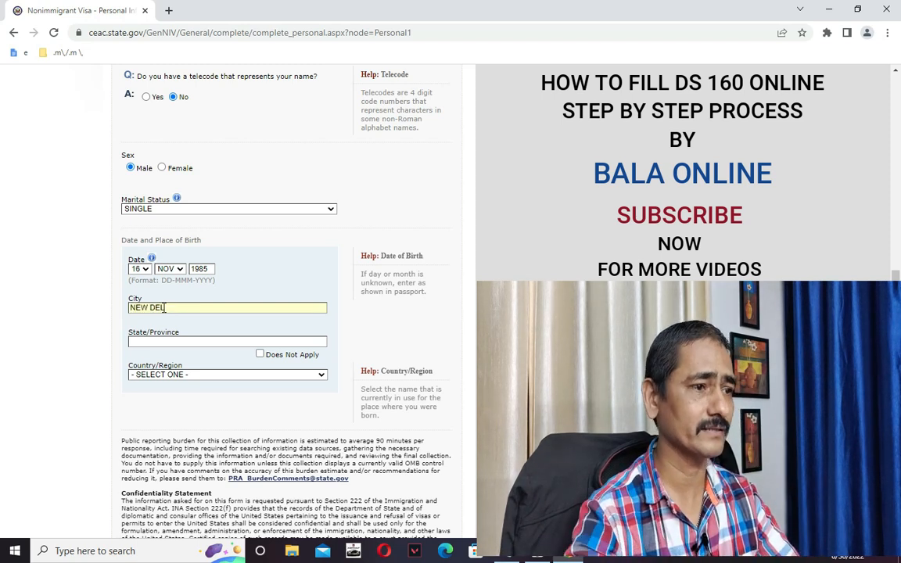
left_click(187, 342)
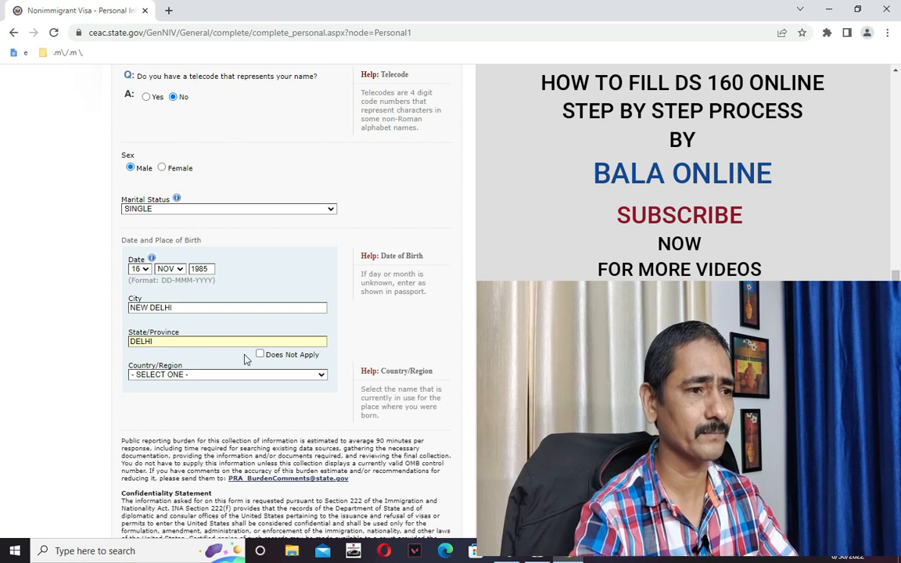
scroll(261, 353, "down", 1)
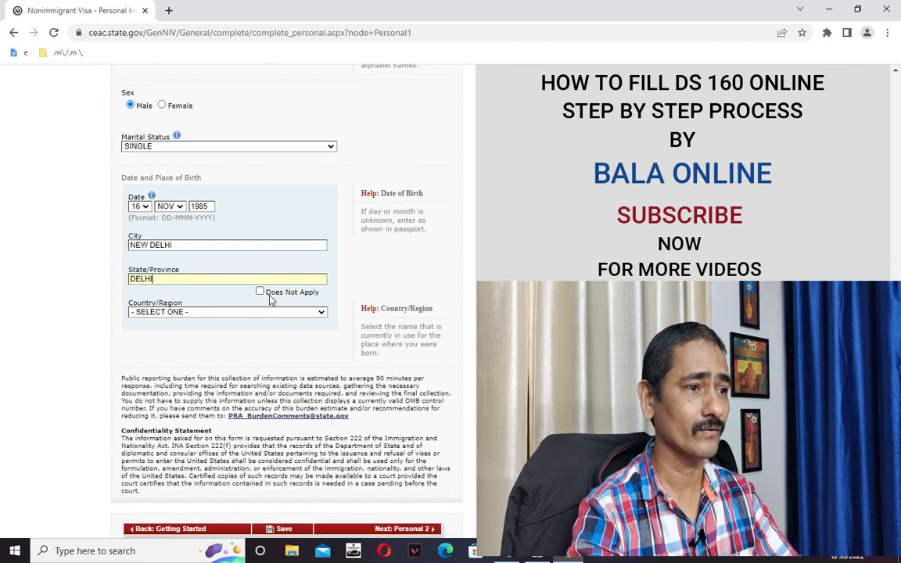
Set the country of birth to INDIA and save Personal Information 1.
left_click(221, 313)
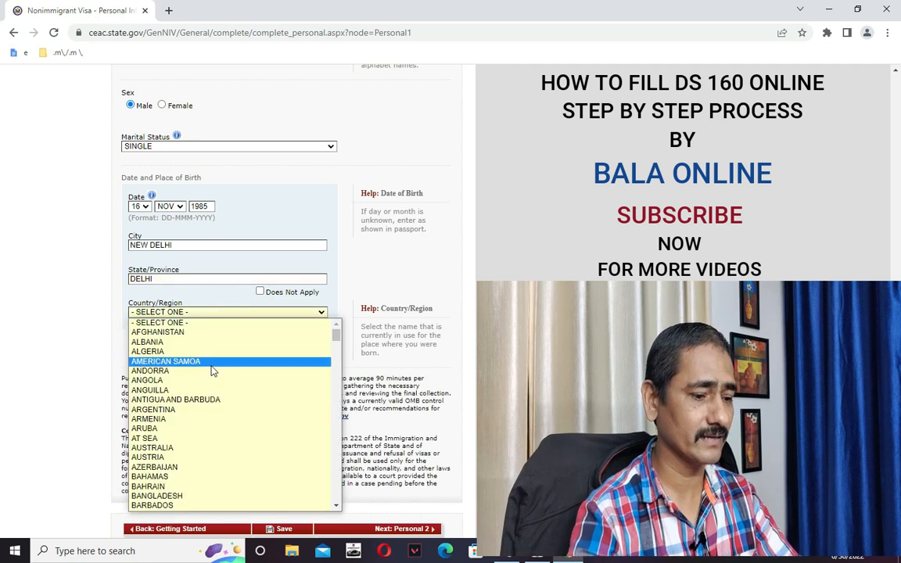
key("i")
key("i")
key("i")
key("i")
key("i")
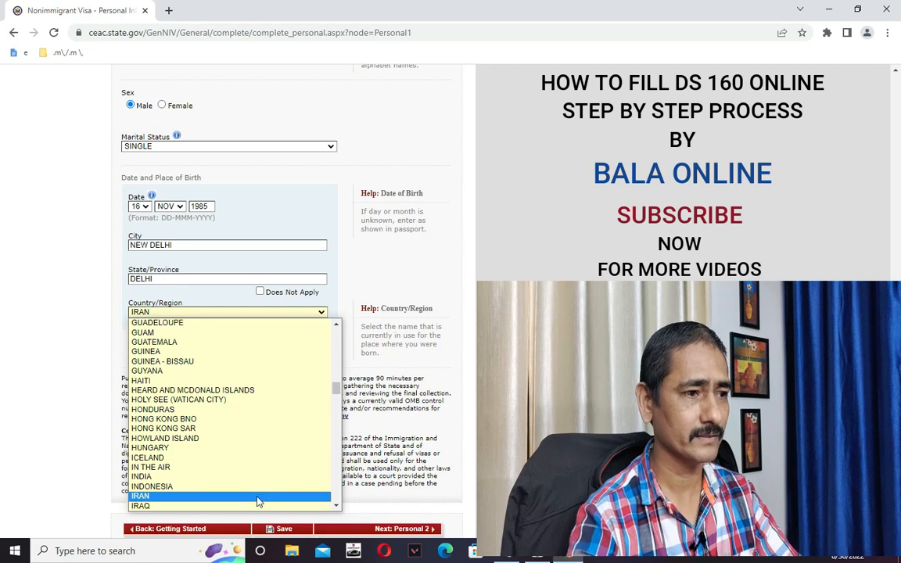
left_click(251, 478)
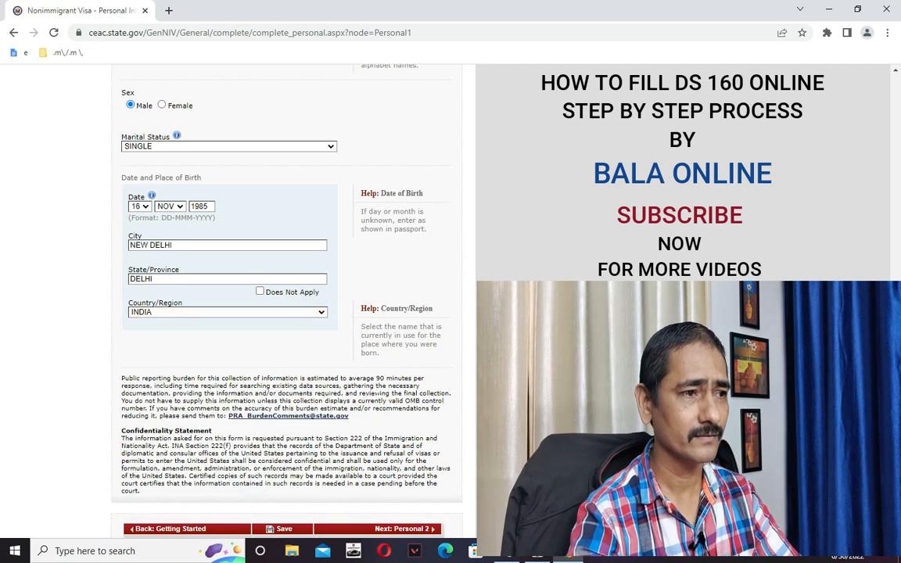
scroll(251, 478, "down", 1)
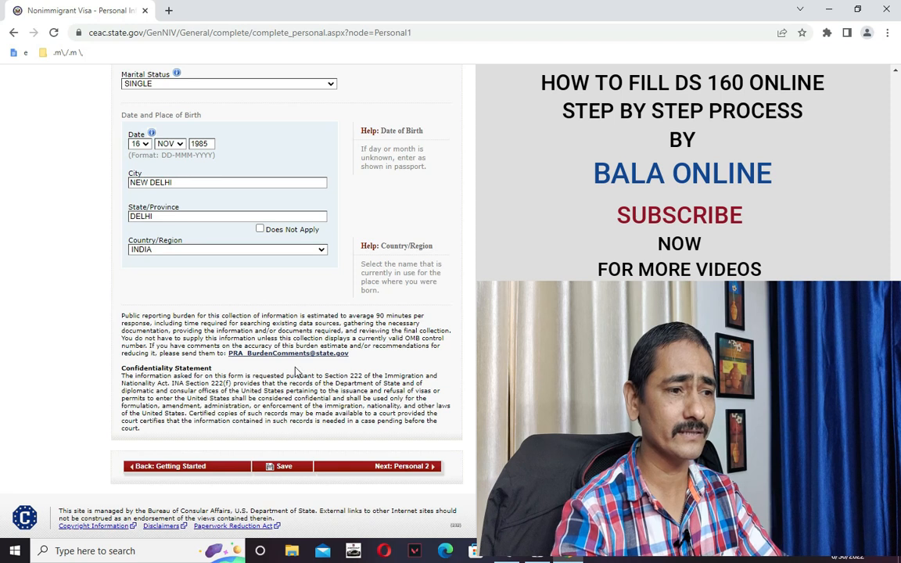
scroll(297, 372, "down", 1)
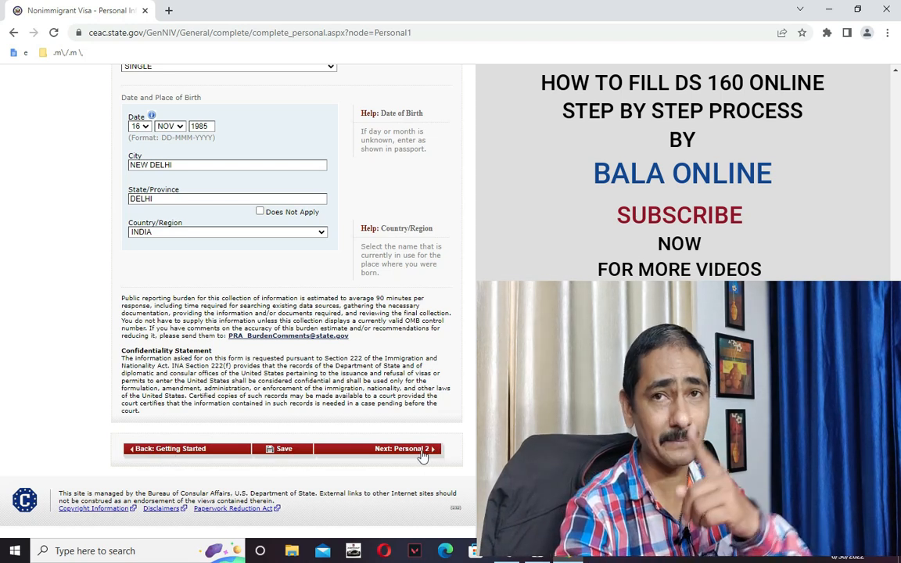
left_click(287, 457)
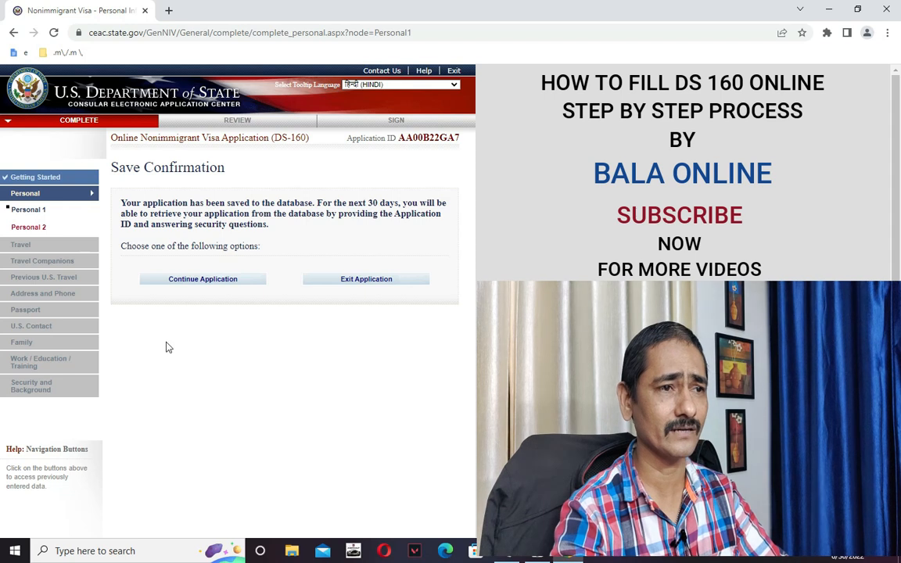
Continue the application and go on to Personal Information 2.
left_click(192, 279)
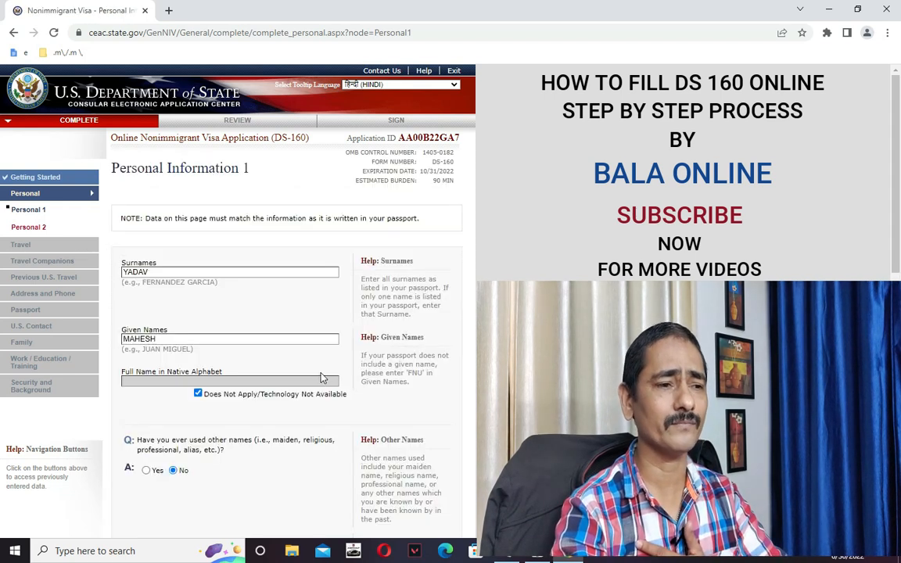
scroll(323, 379, "down", 3)
scroll(324, 381, "down", 6)
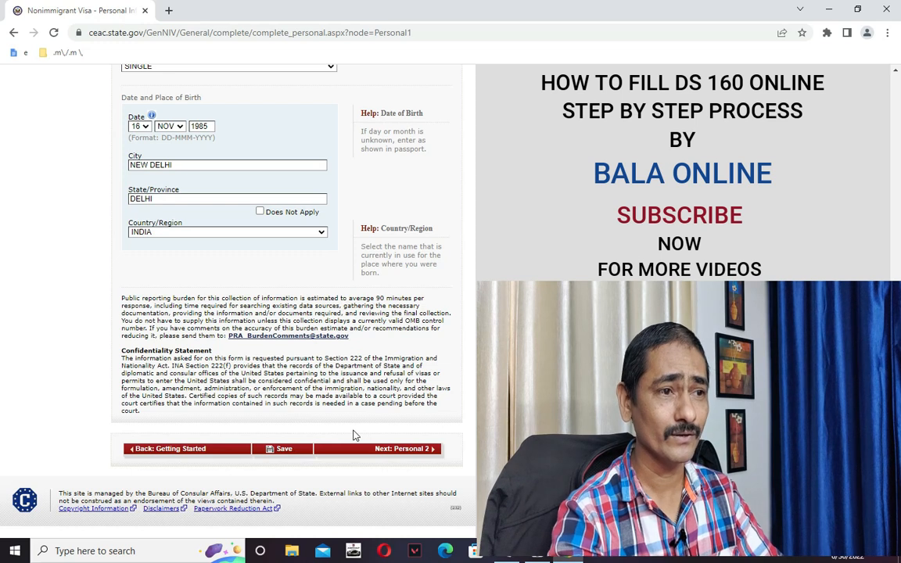
left_click(406, 452)
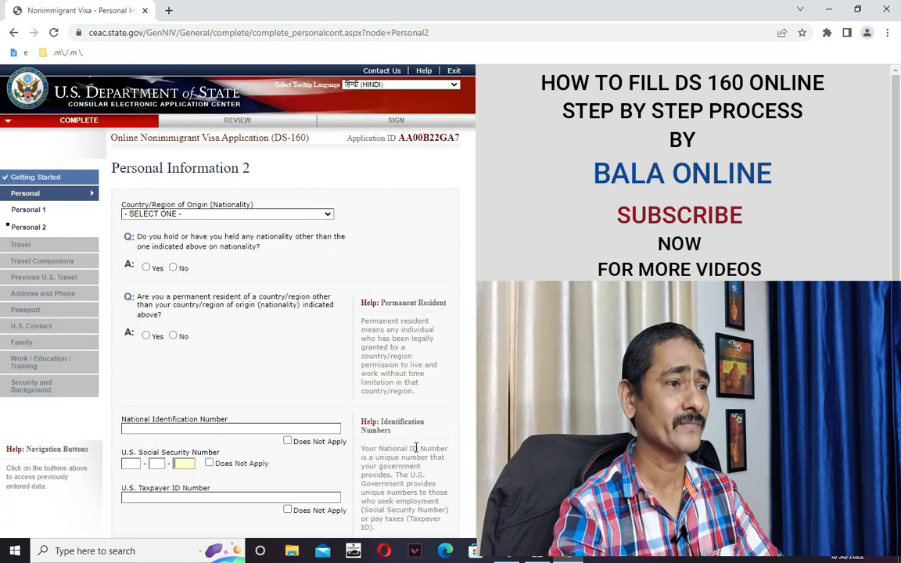
Choose INDIA as the nationality and answer No to holding any other nationality.
left_click(163, 222)
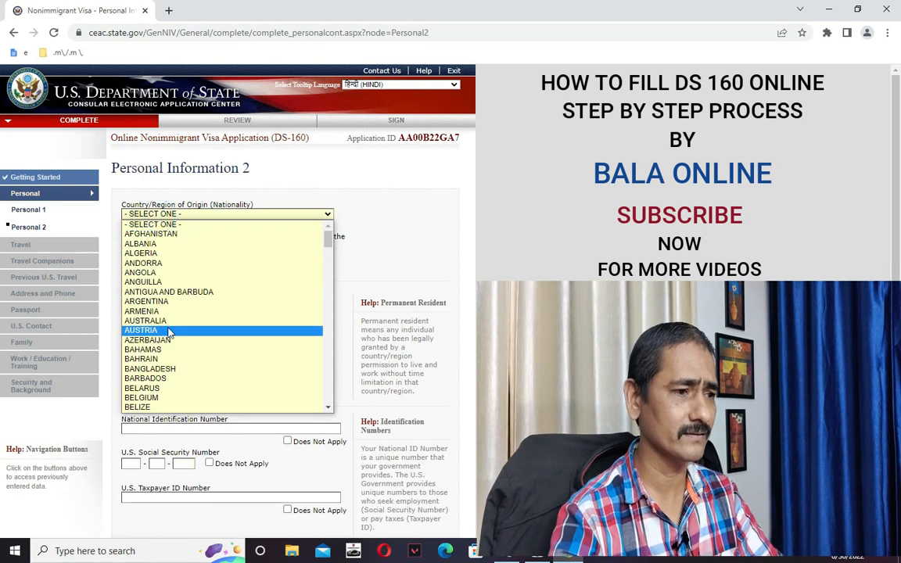
key("i")
scroll(149, 368, "down", 3)
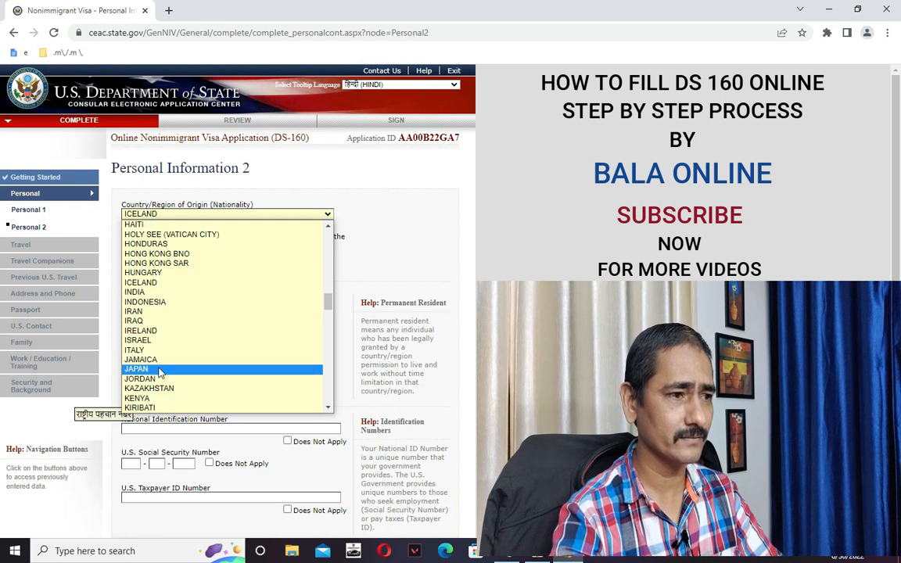
left_click(148, 292)
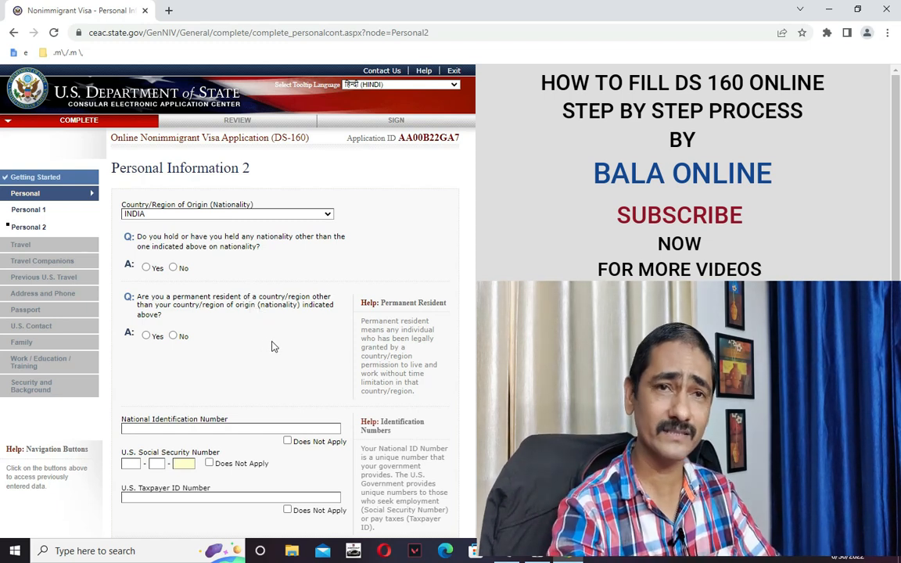
left_click(174, 269)
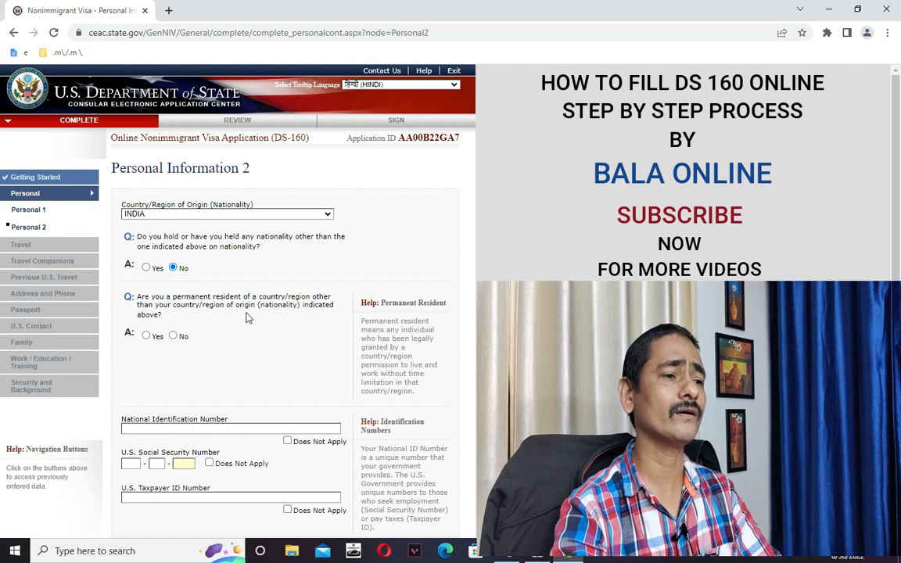
Answer No to permanent residency and mark national ID, SSN and taxpayer ID not applicable.
left_click(173, 336)
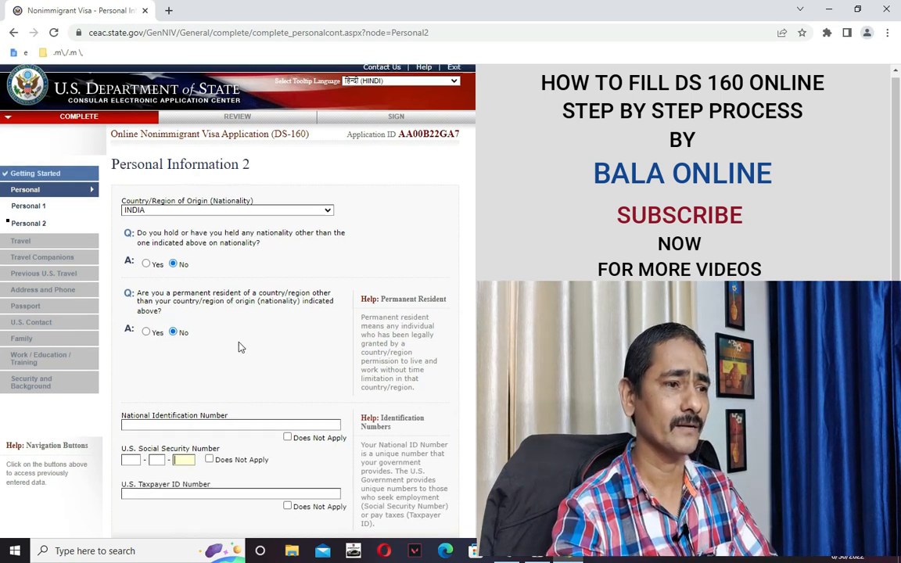
scroll(241, 346, "down", 2)
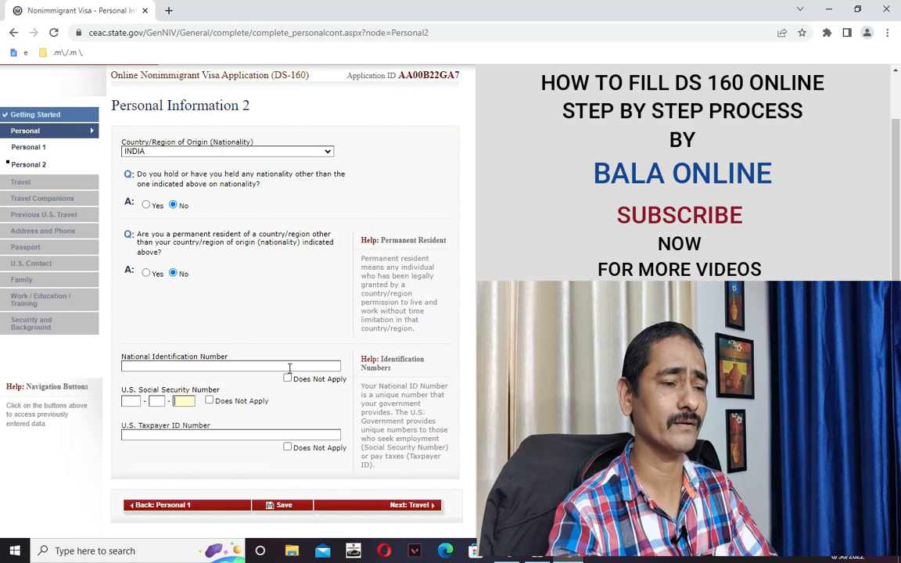
scroll(286, 360, "down", 2)
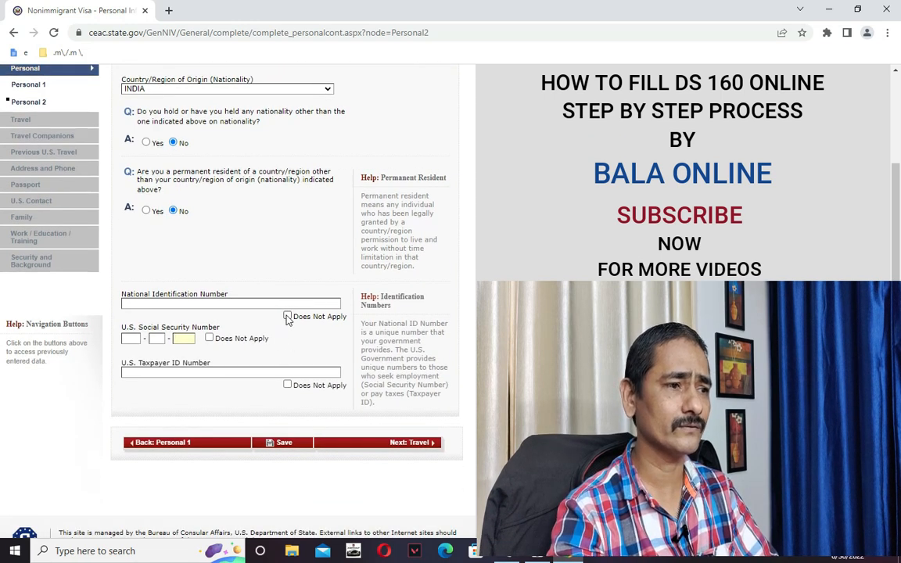
left_click(287, 317)
scroll(280, 358, "down", 1)
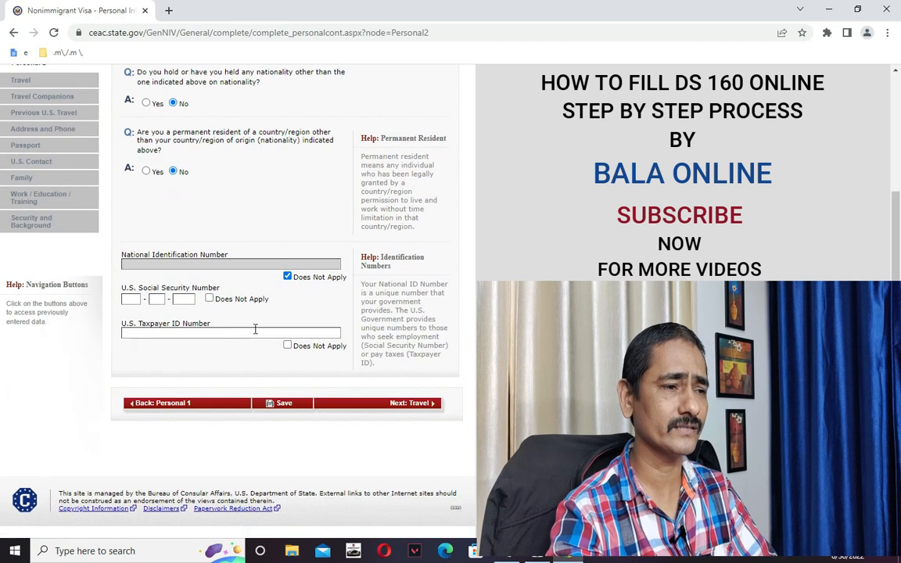
left_click(209, 298)
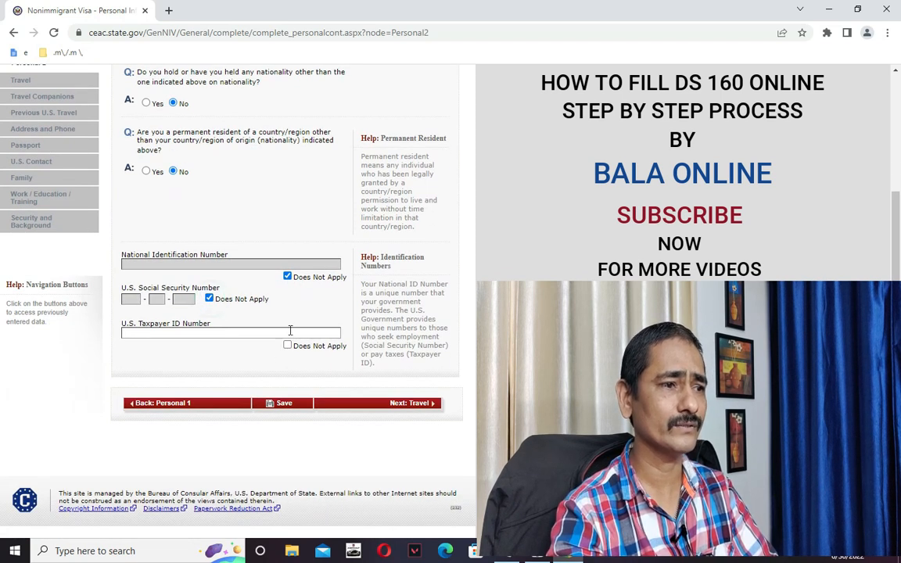
left_click(287, 345)
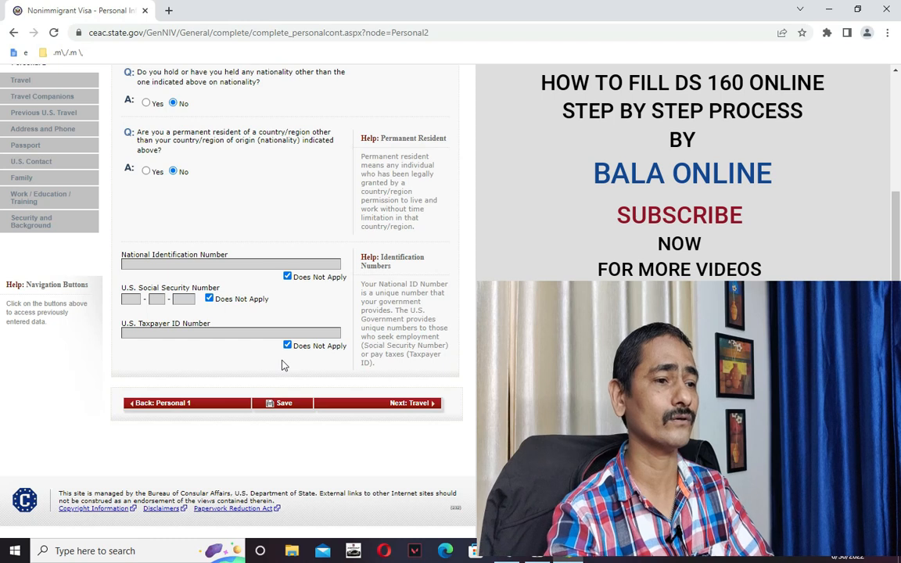
Save Personal Information 2 and continue to the Travel Information page.
left_click(285, 404)
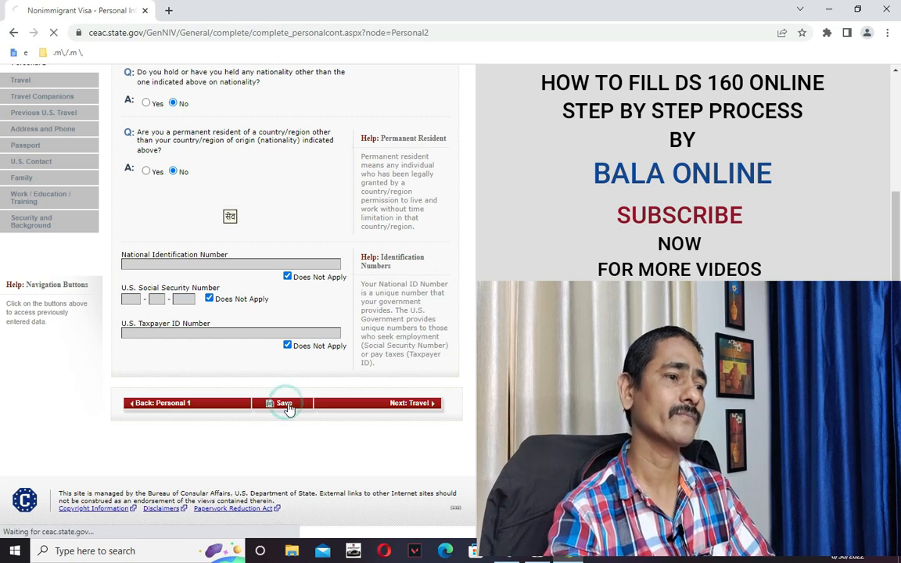
left_click(198, 287)
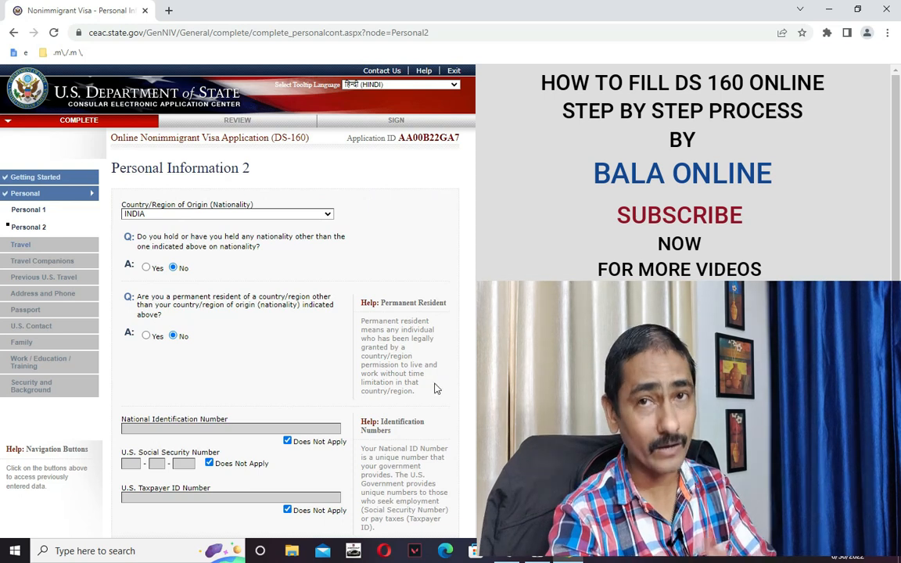
scroll(438, 385, "down", 3)
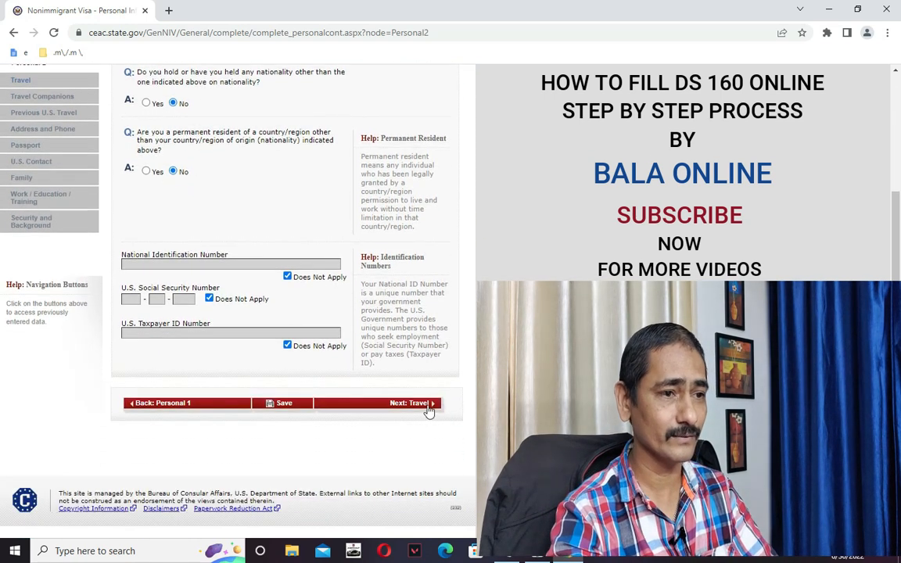
left_click(417, 402)
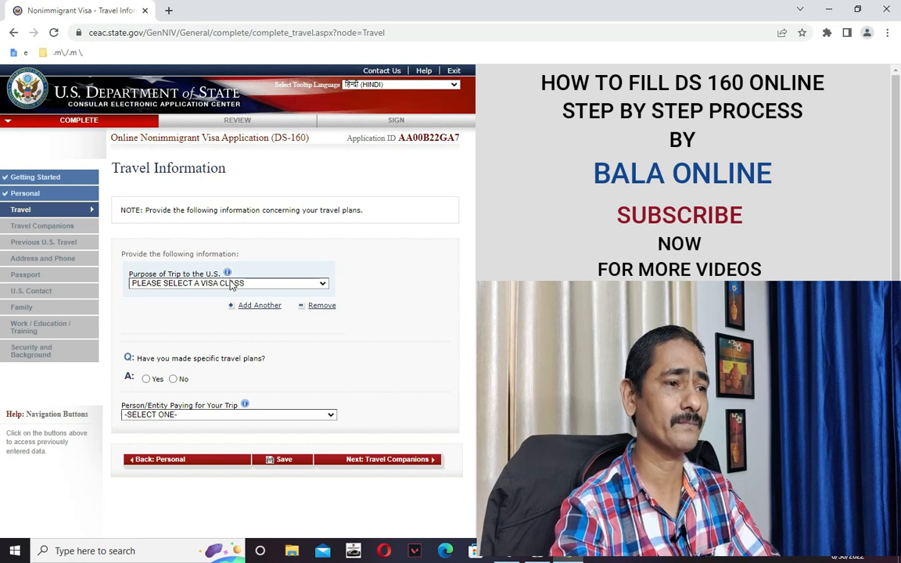
Choose TEMP. BUSINESS PLEASURE VISITOR (B) as the purpose of the trip to the U.S.
left_click(235, 287)
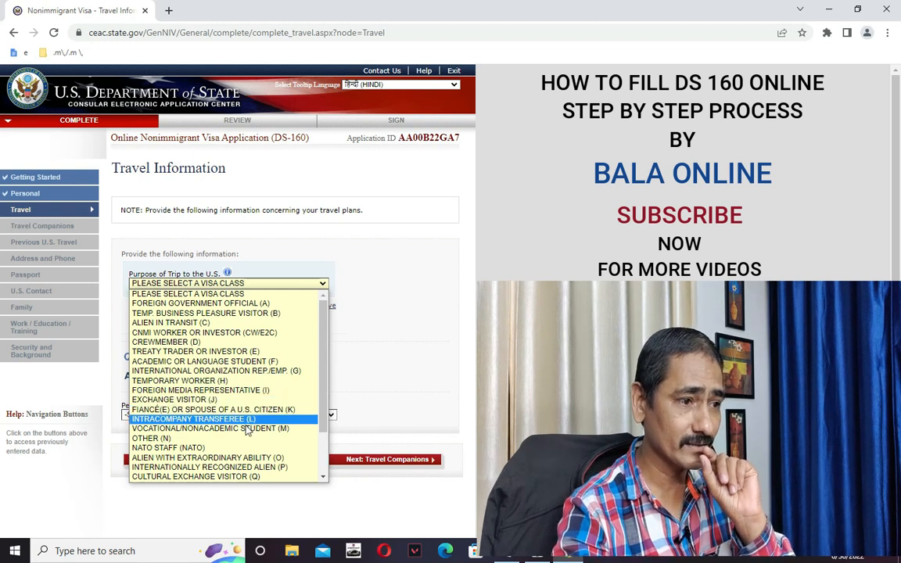
left_click_drag(323, 428, 323, 469)
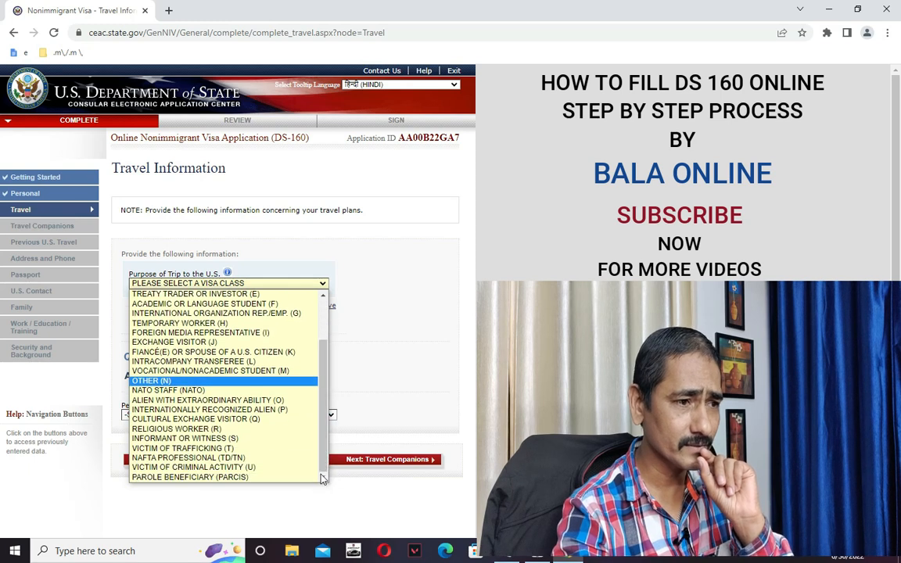
scroll(272, 439, "up", 2)
scroll(274, 442, "down", 2)
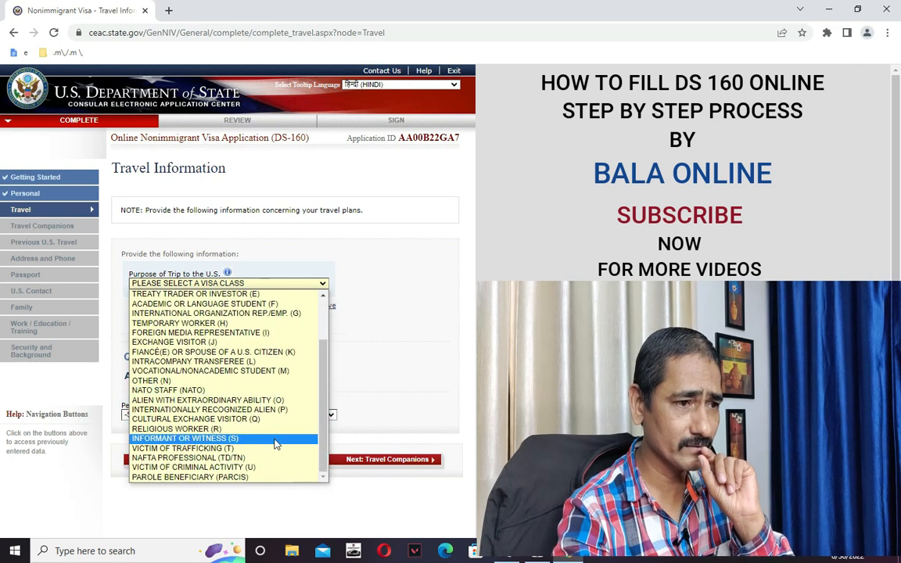
scroll(274, 442, "up", 3)
scroll(266, 430, "down", 3)
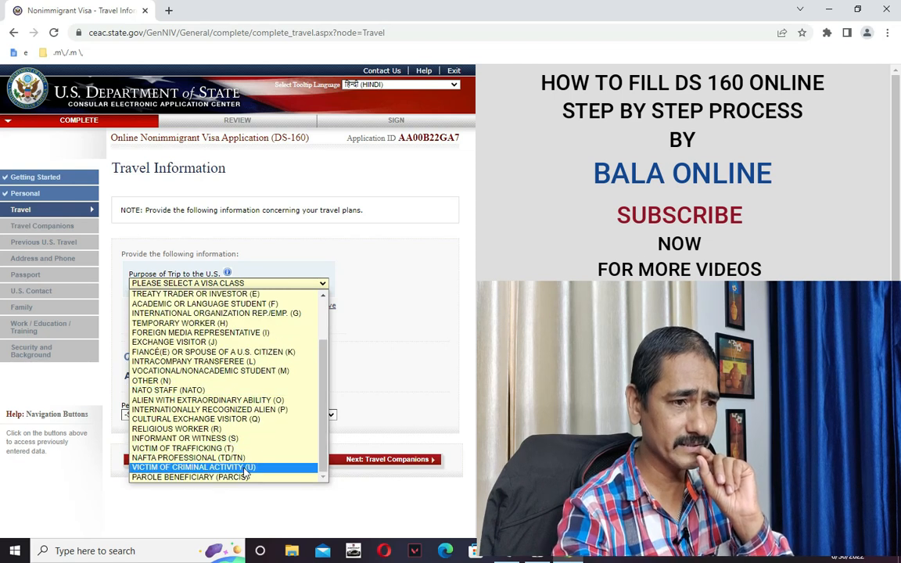
scroll(278, 430, "up", 2)
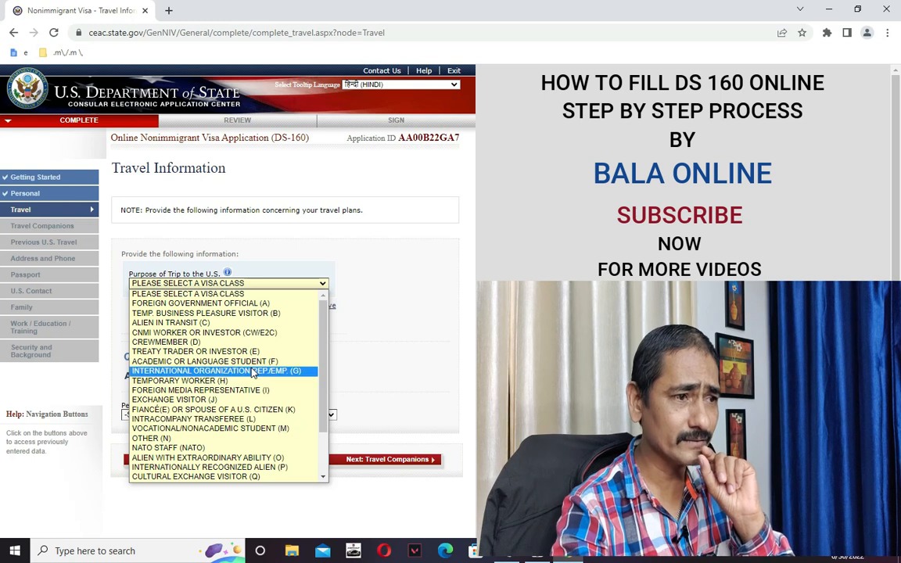
left_click(218, 316)
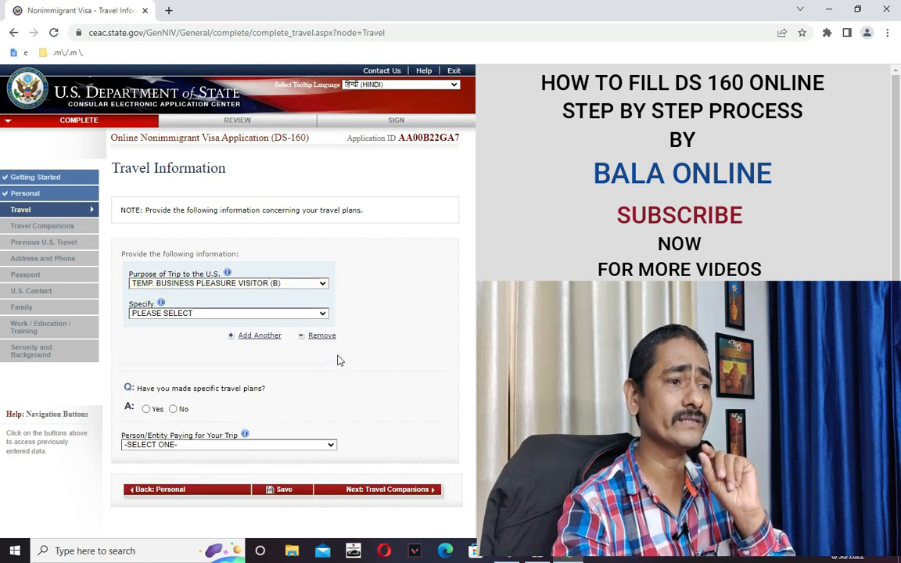
left_click(277, 313)
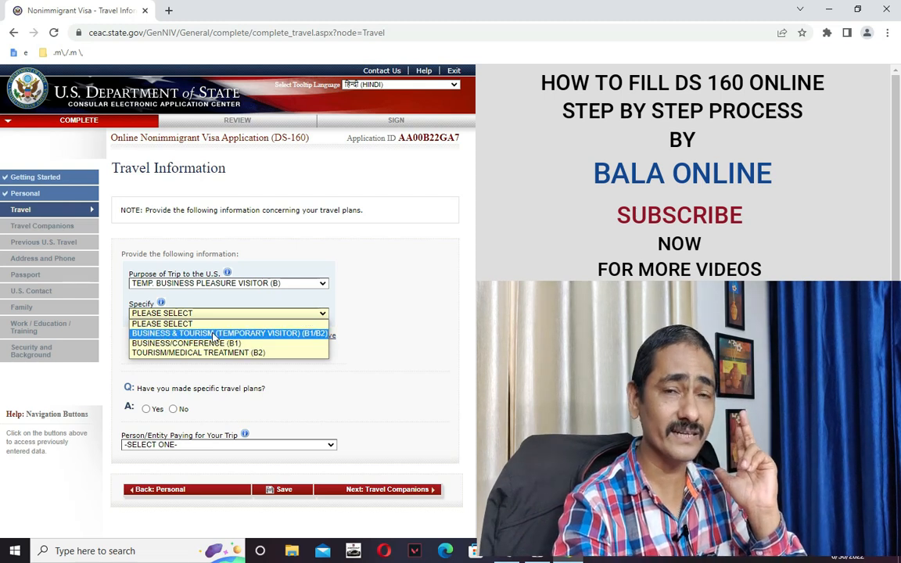
Pick BUSINESS & TOURISM (TEMPORARY VISITOR) (B1/B2) in the Specify list.
left_click(299, 335)
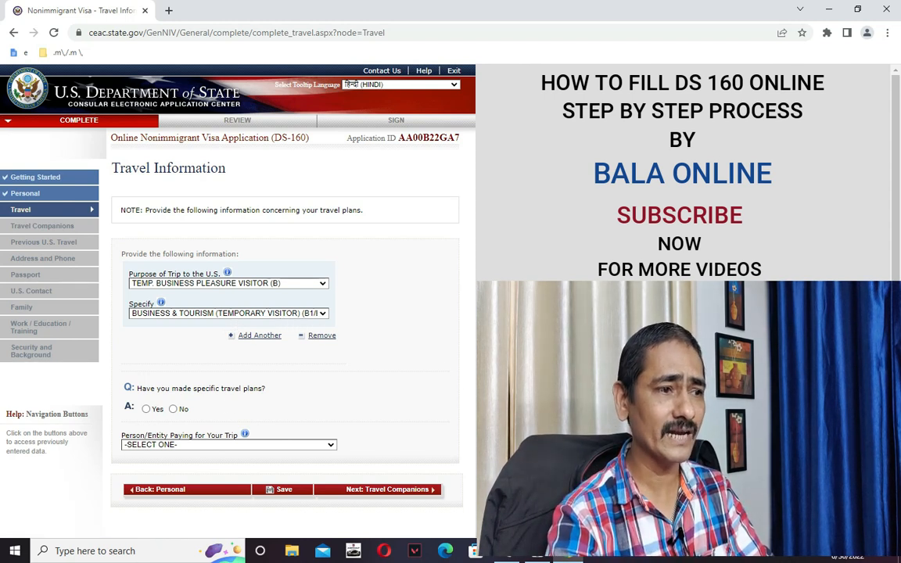
scroll(412, 352, "down", 1)
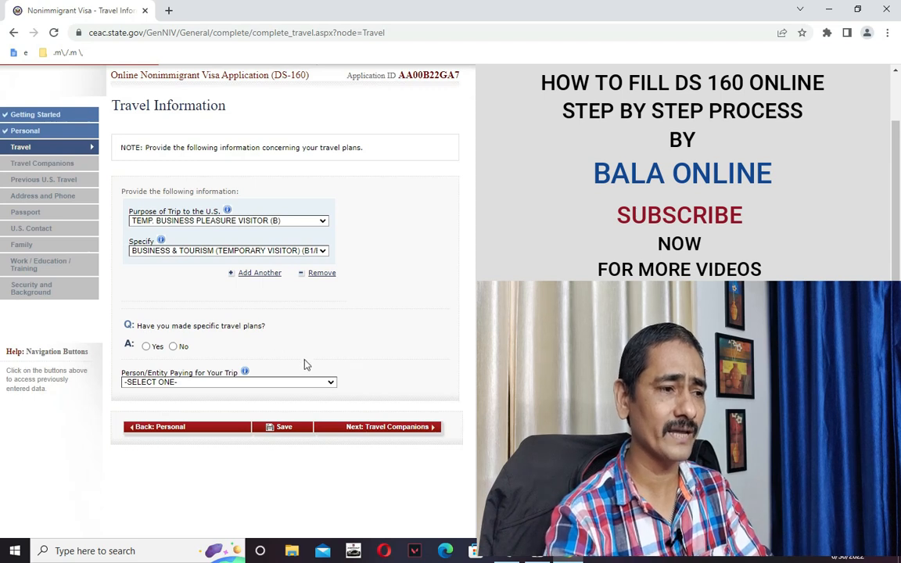
Answer No to specific travel plans, leave the payer unset, and save Travel Information.
left_click(147, 349)
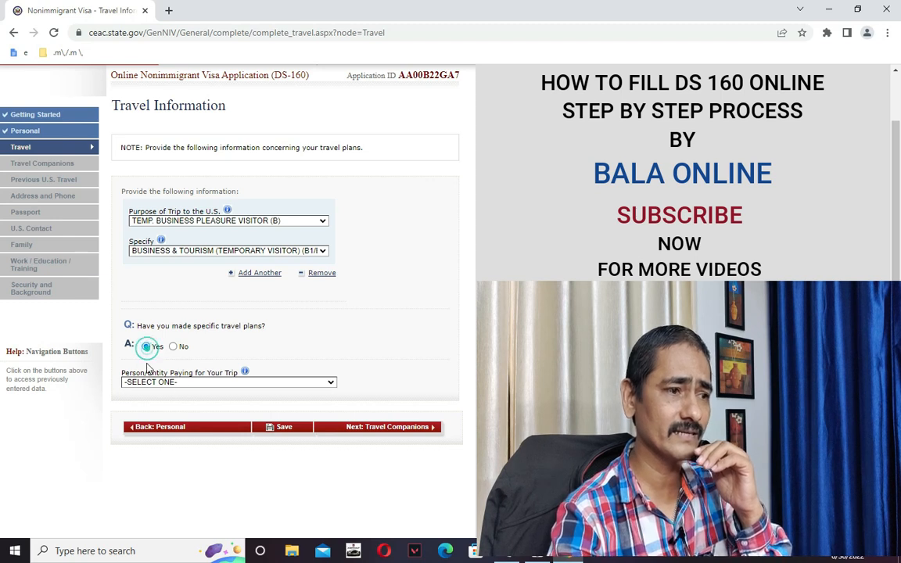
left_click(157, 382)
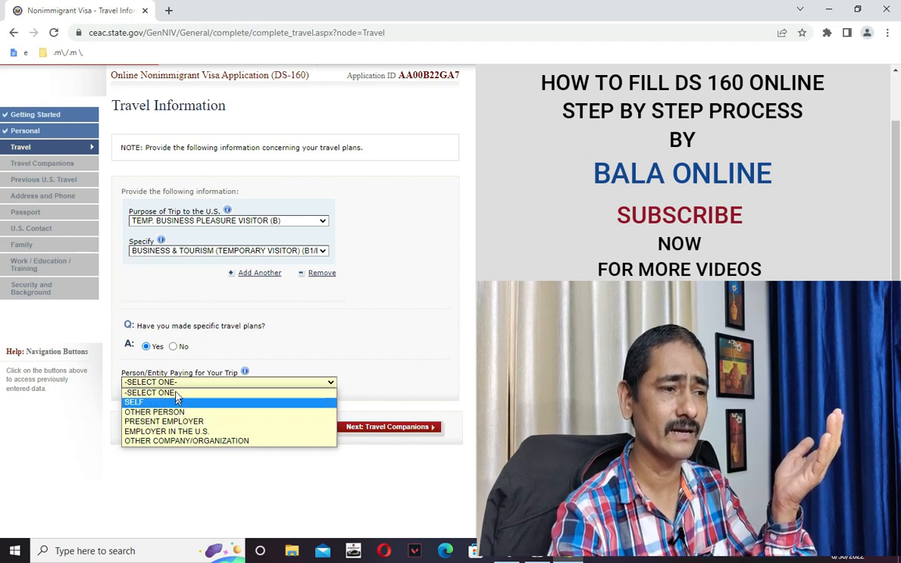
left_click(367, 341)
left_click(173, 346)
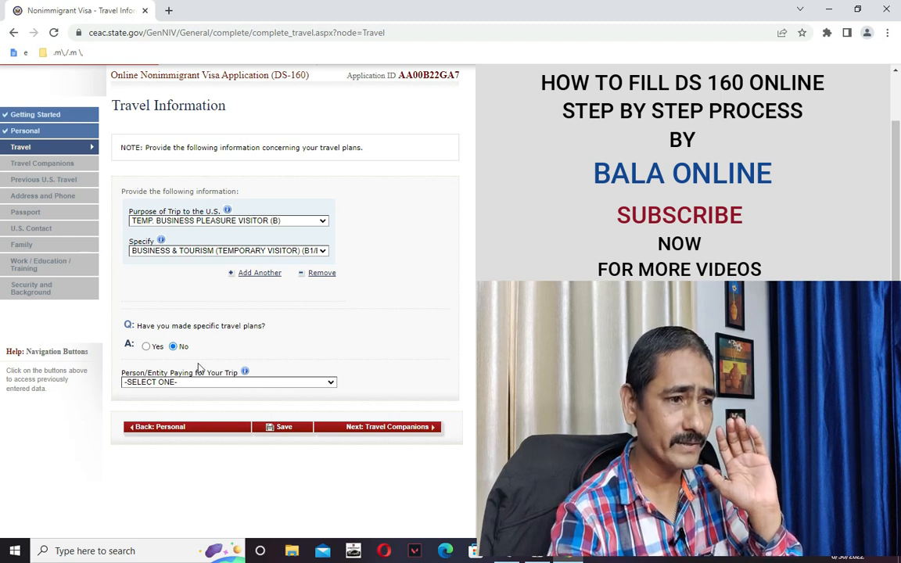
left_click(282, 428)
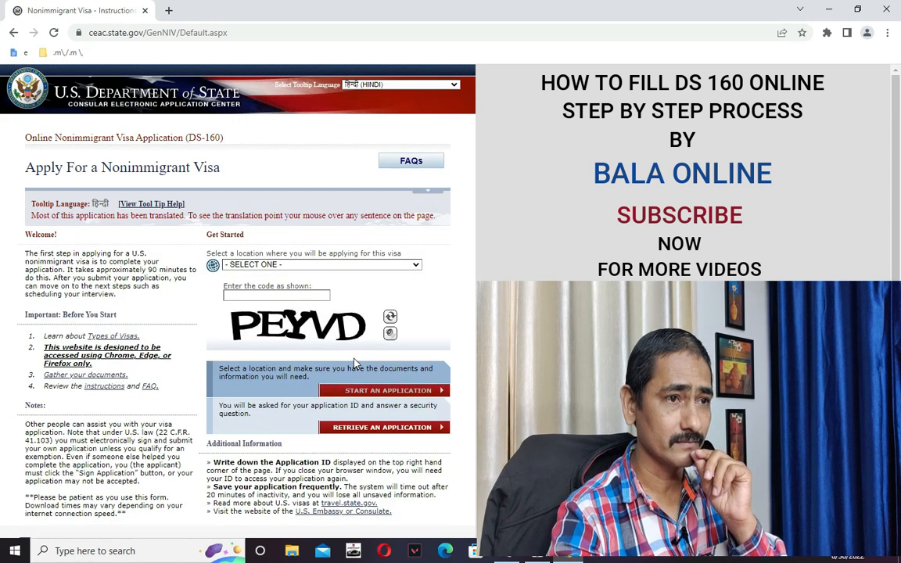
Choose INDIA, NEW DELHI as the application location.
scroll(329, 336, "down", 1)
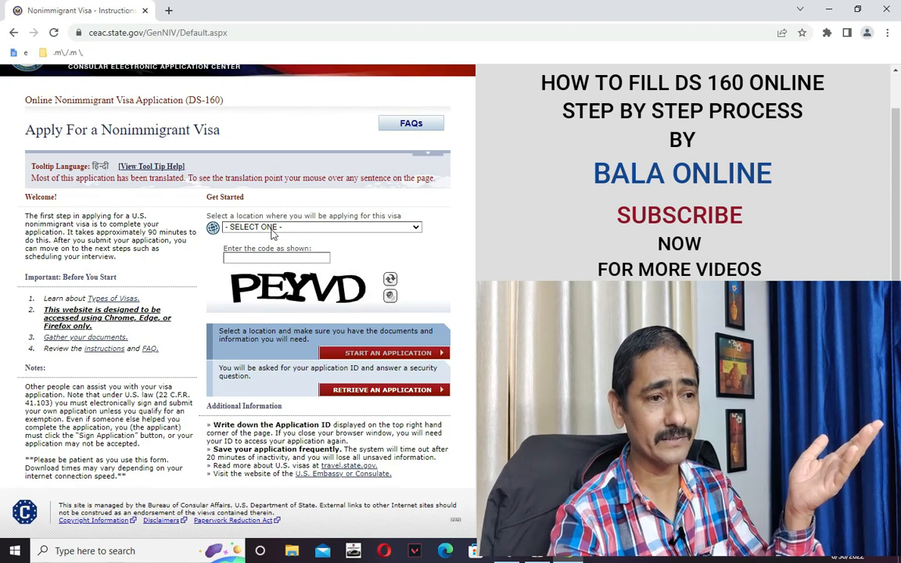
left_click(353, 391)
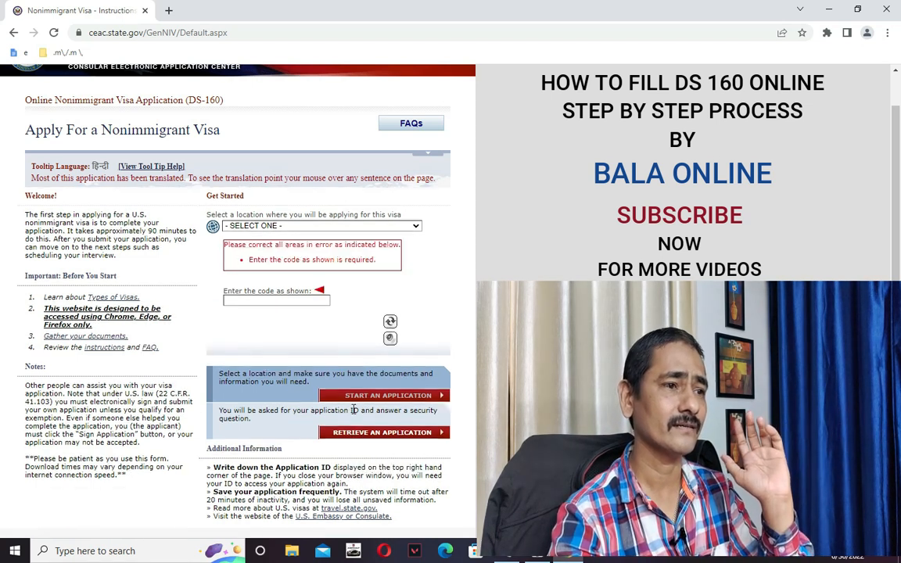
left_click(274, 302)
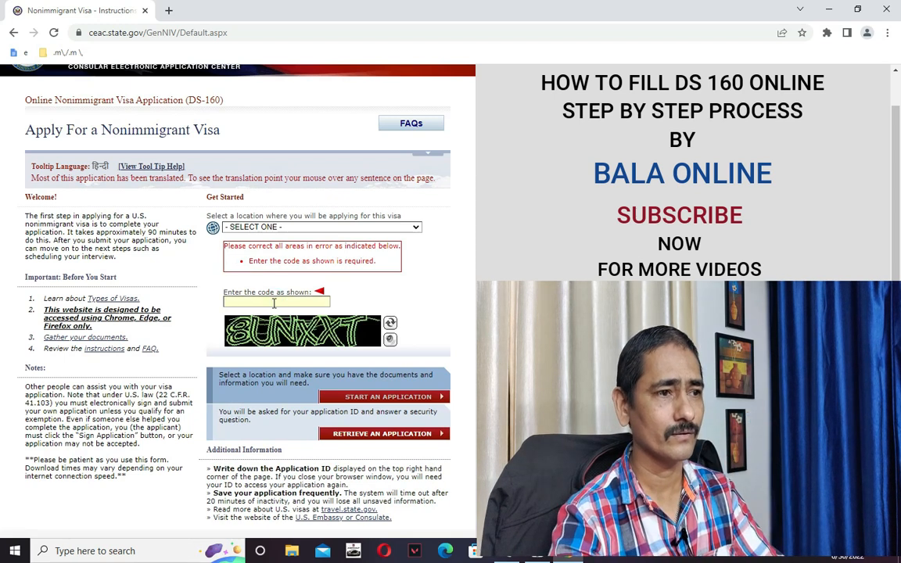
left_click(250, 227)
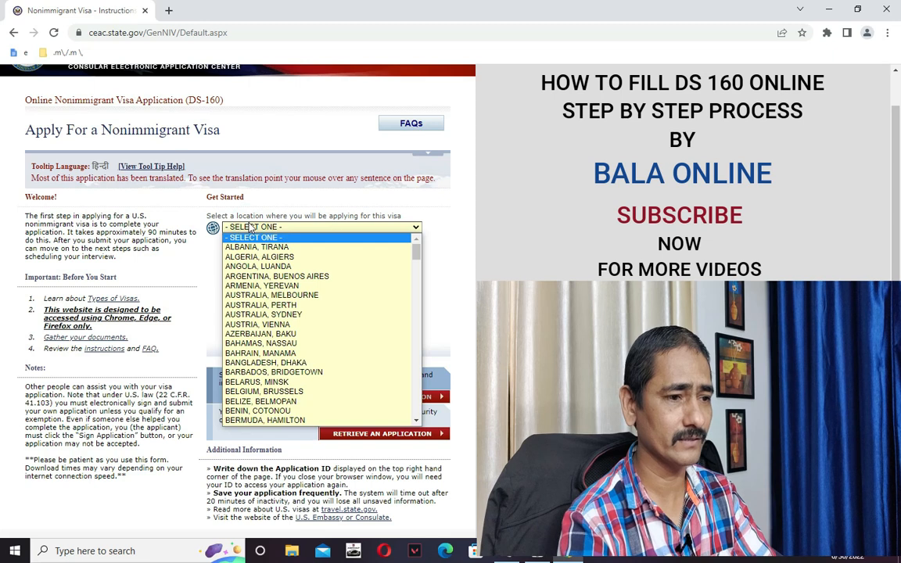
key("n")
key("n")
key("n")
key("n")
key("n")
key("n")
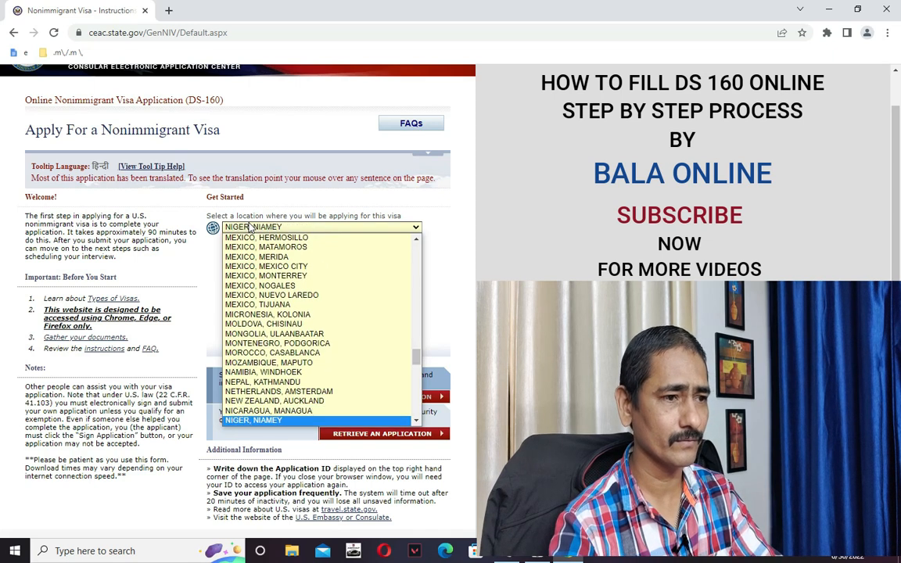
key("Return")
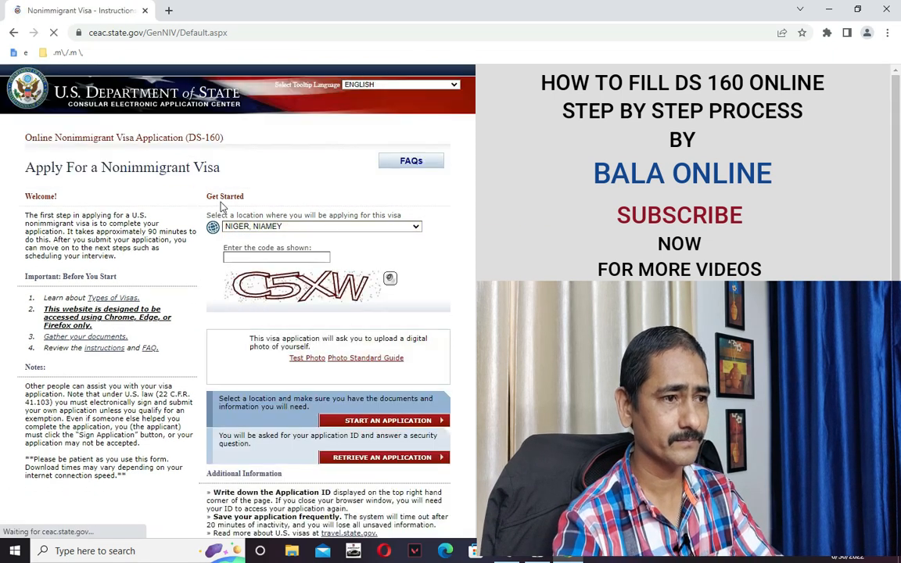
left_click(251, 262)
key("i")
key("i")
key("i")
key("i")
key("i")
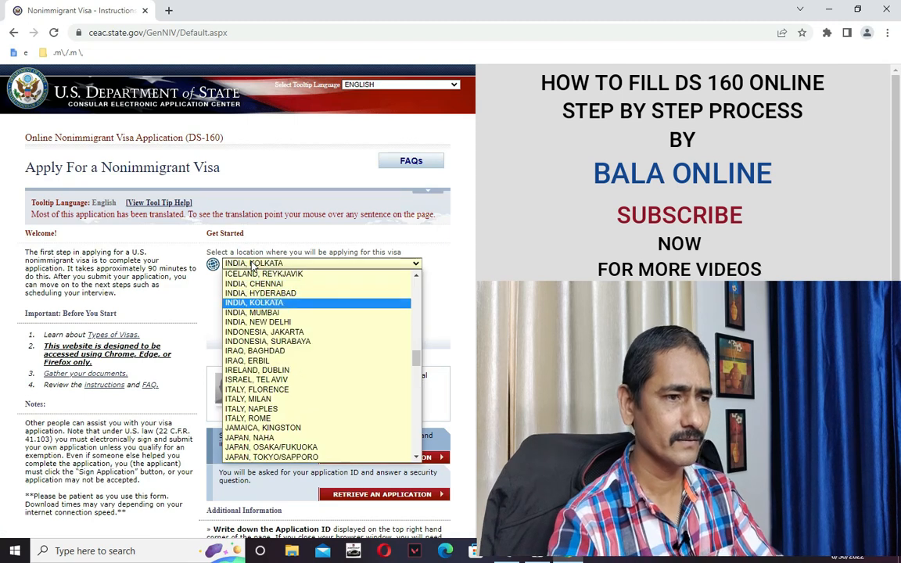
left_click(285, 322)
Enter the verification code and open the Retrieve an Application page.
left_click(252, 309)
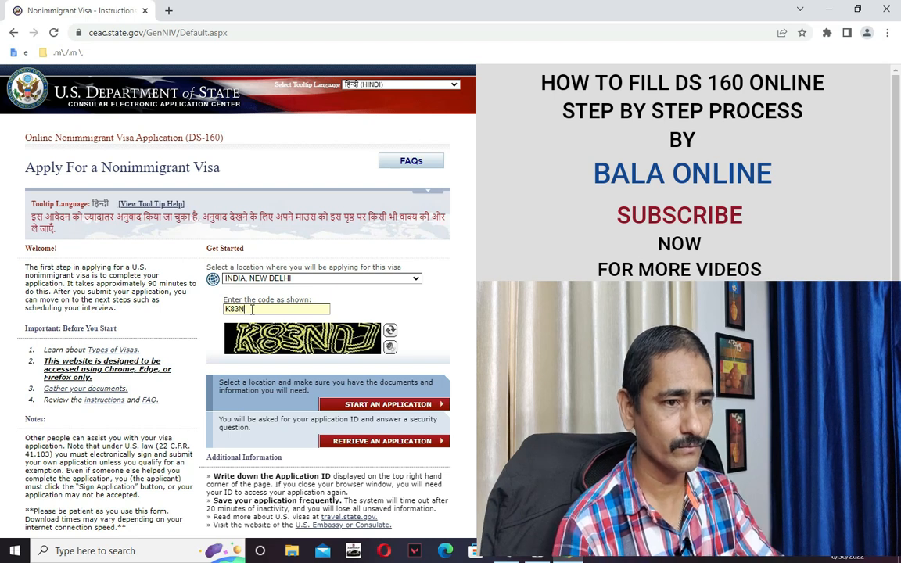
type("0J")
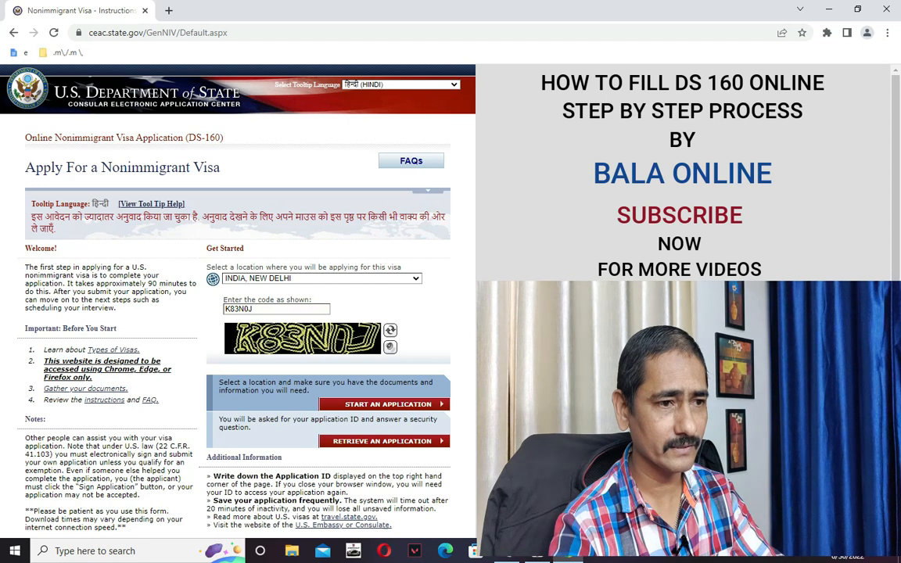
scroll(359, 367, "down", 1)
left_click(354, 353)
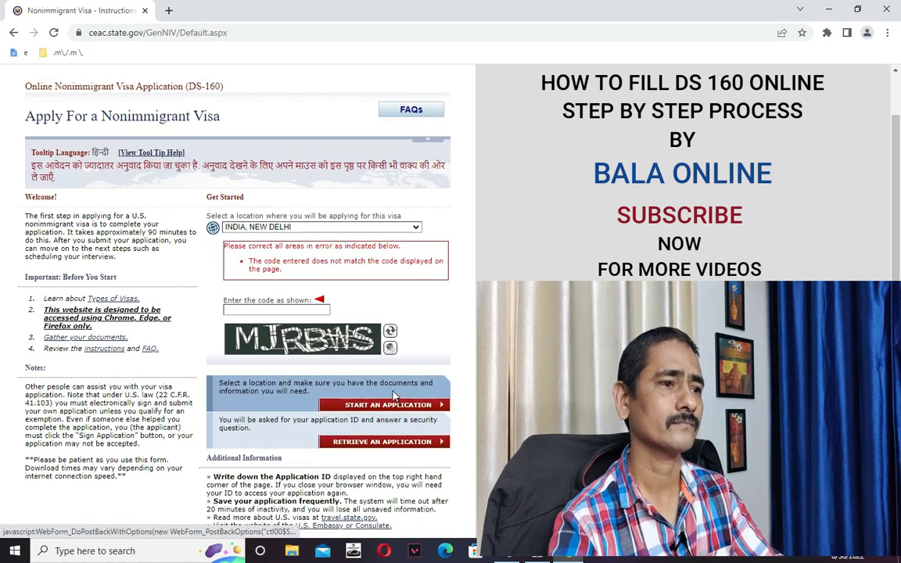
left_click(271, 310)
type("MJRB")
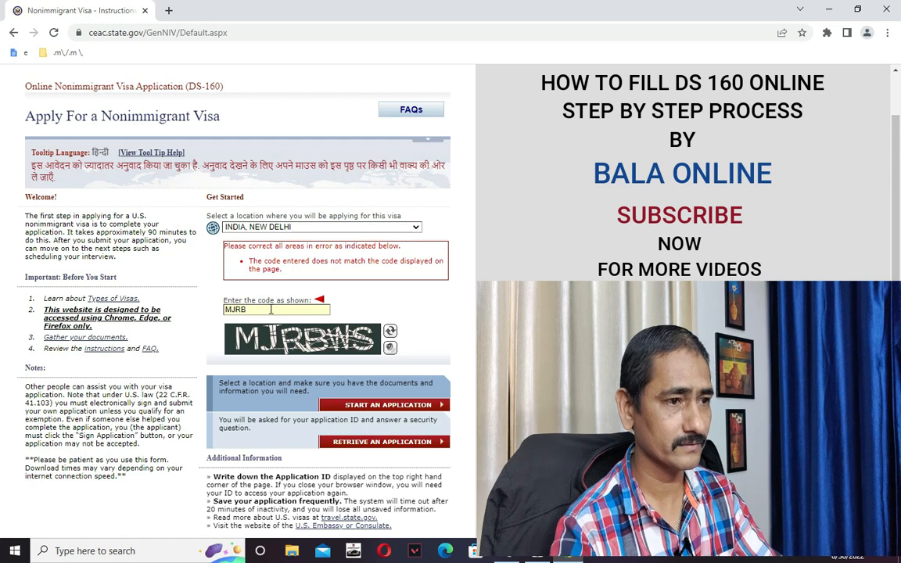
type("WS")
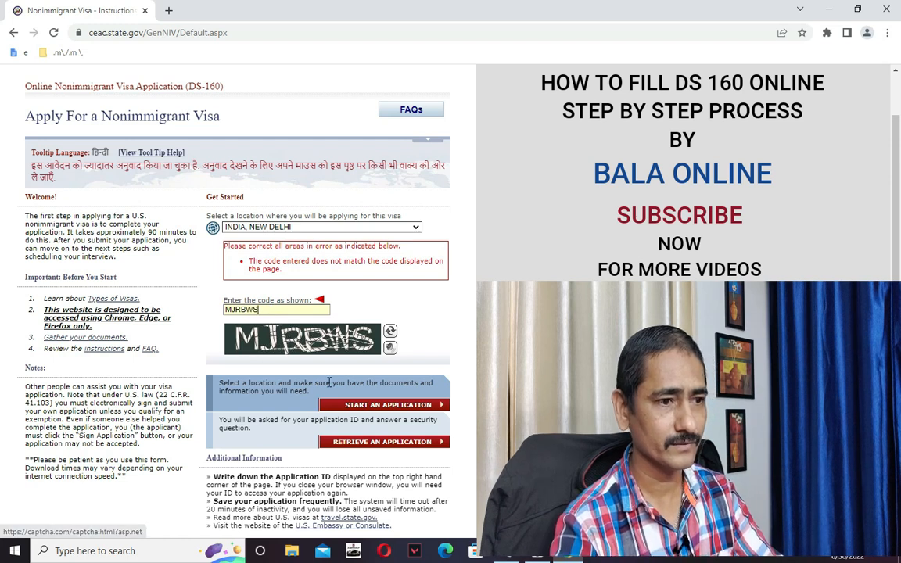
left_click(361, 442)
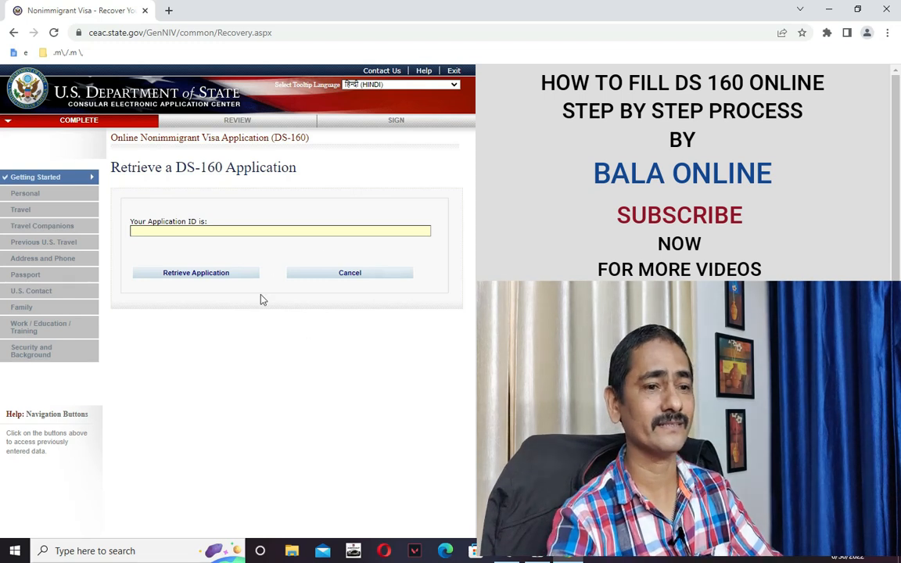
Paste the saved application ID from the notes into the retrieve form and submit it.
key("alt+Tab")
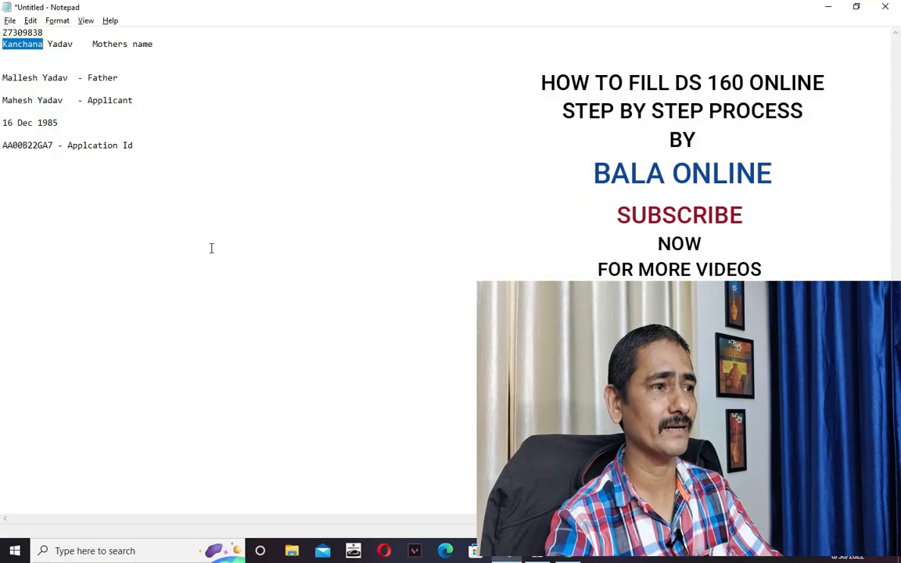
double_click(11, 141)
key("ctrl+c")
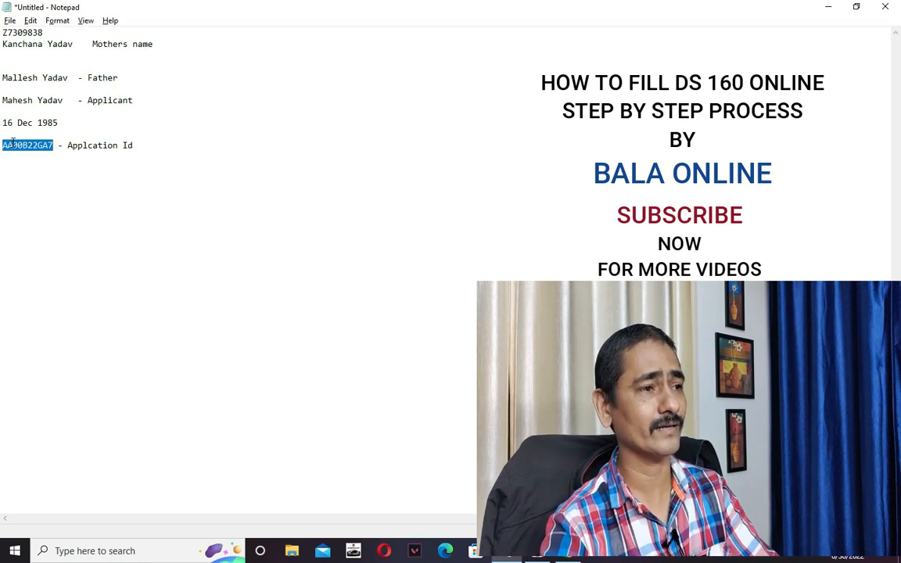
left_click(75, 191)
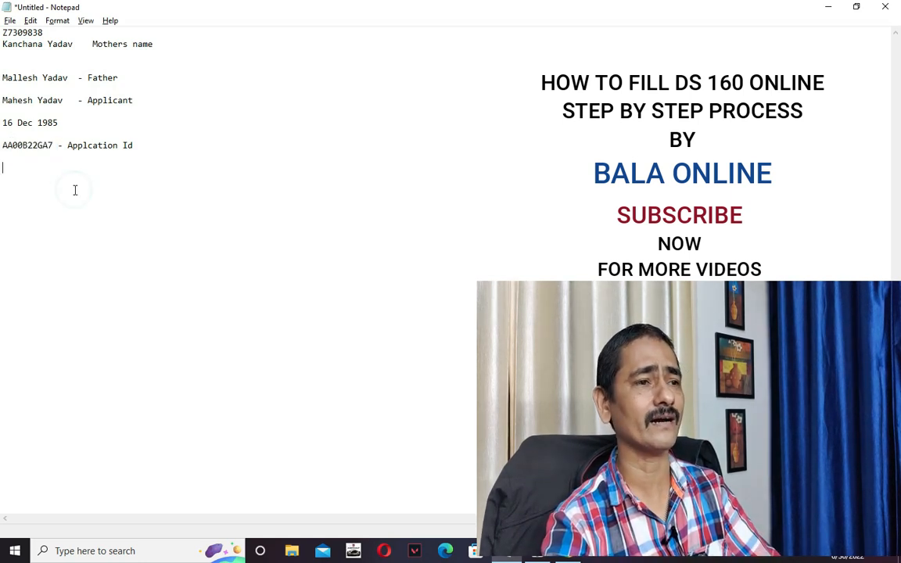
key("alt+Tab")
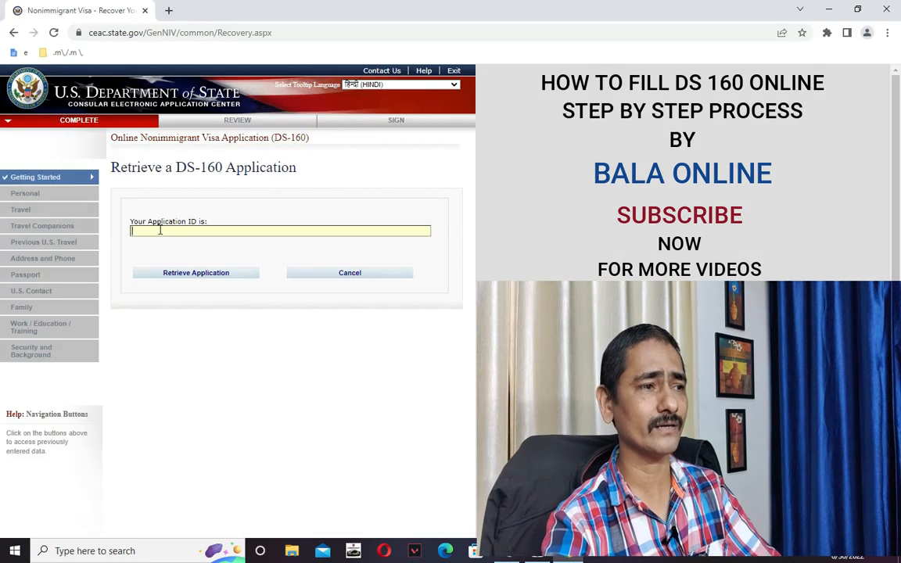
key("alt+Tab")
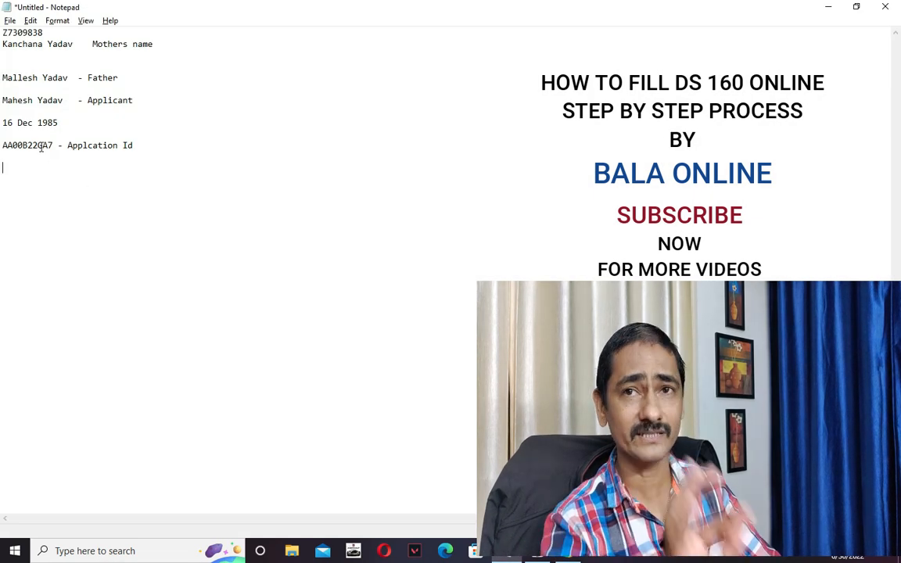
key("alt+Tab")
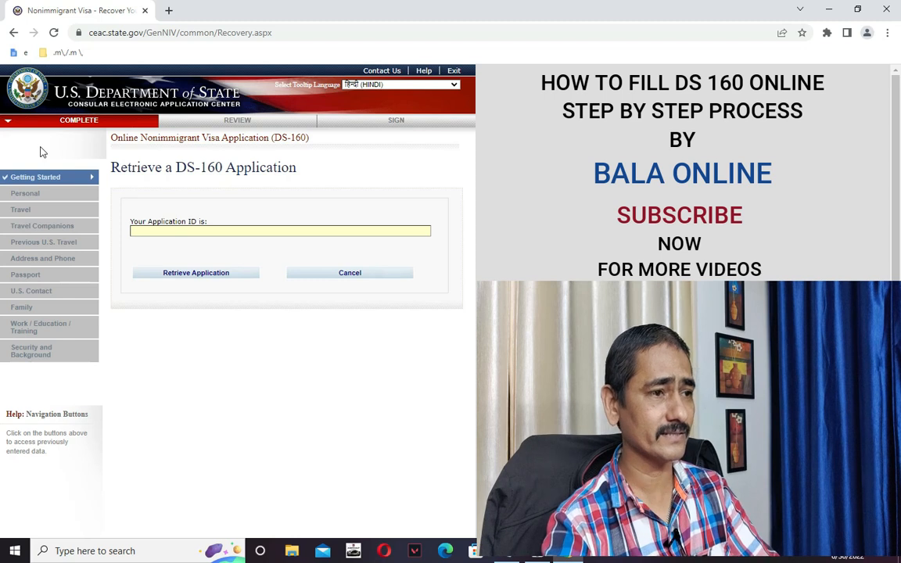
key("ctrl+v")
key("alt+Tab")
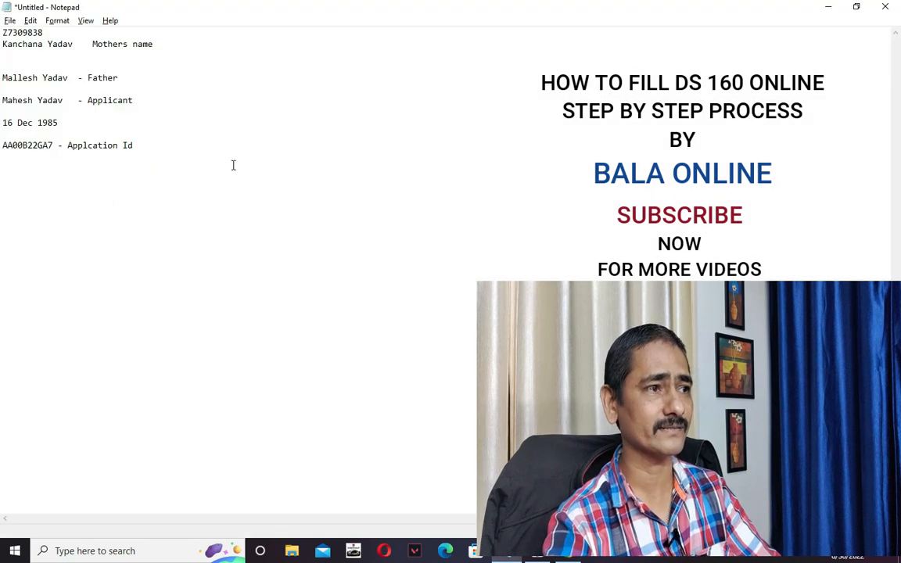
key("alt+Tab")
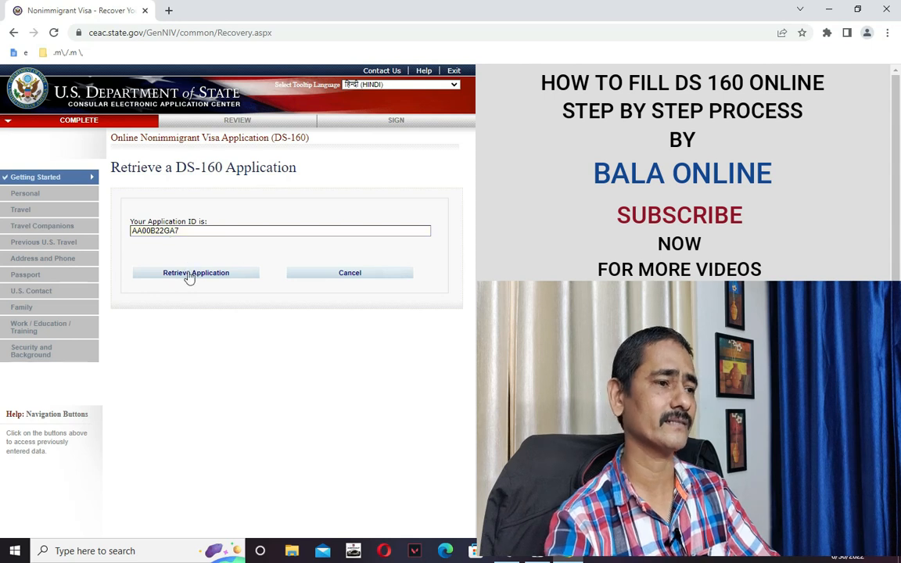
left_click(189, 274)
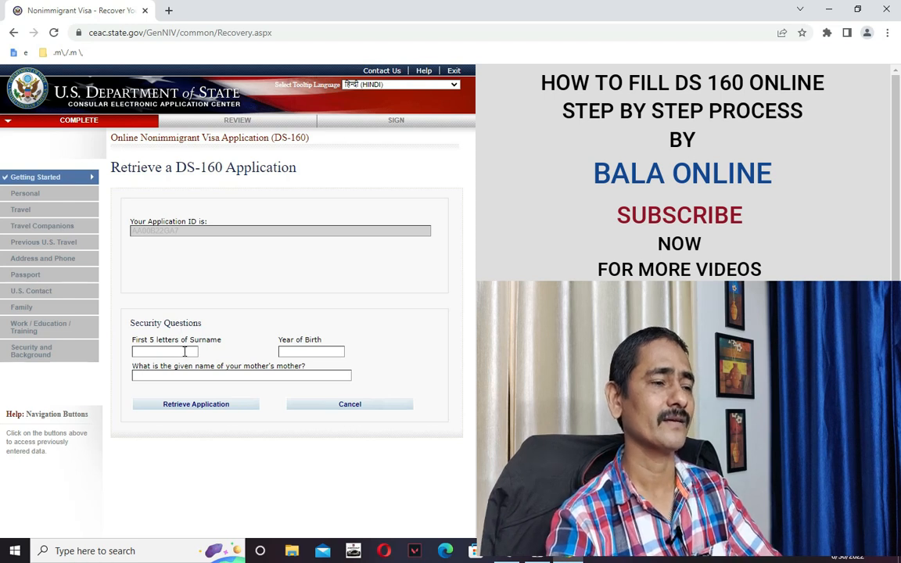
Fill in the surname, birth year and mother's given name from the notes, then retrieve.
key("alt+Tab")
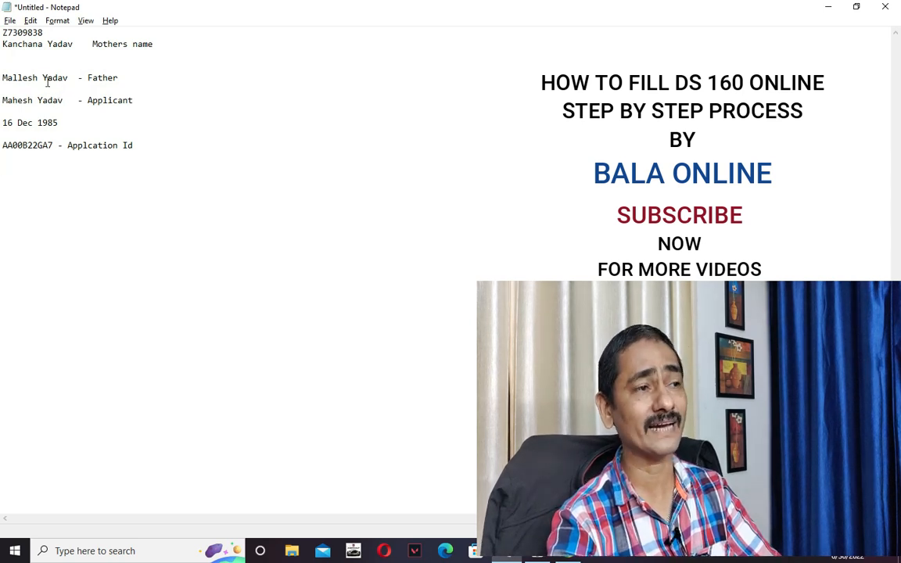
key("alt+Tab")
key("alt+Tab")
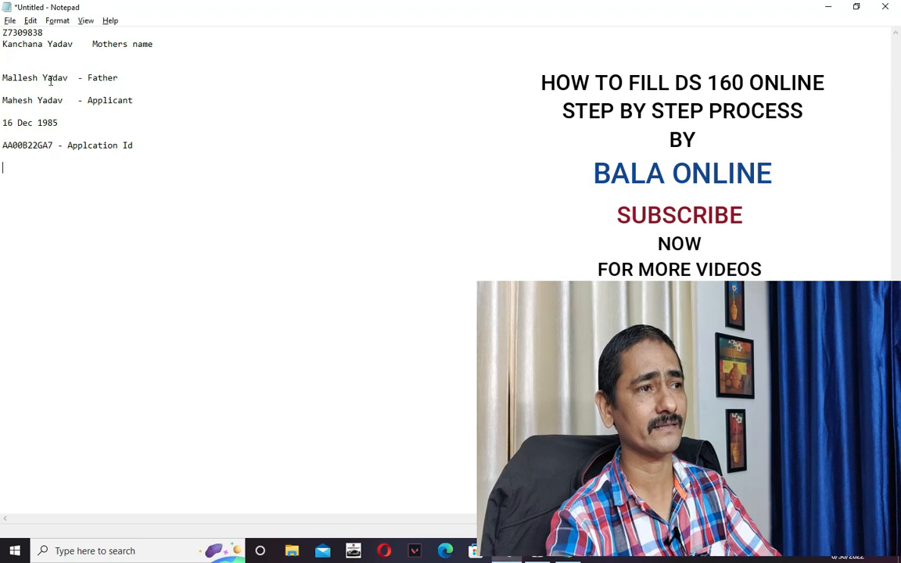
key("alt+Tab")
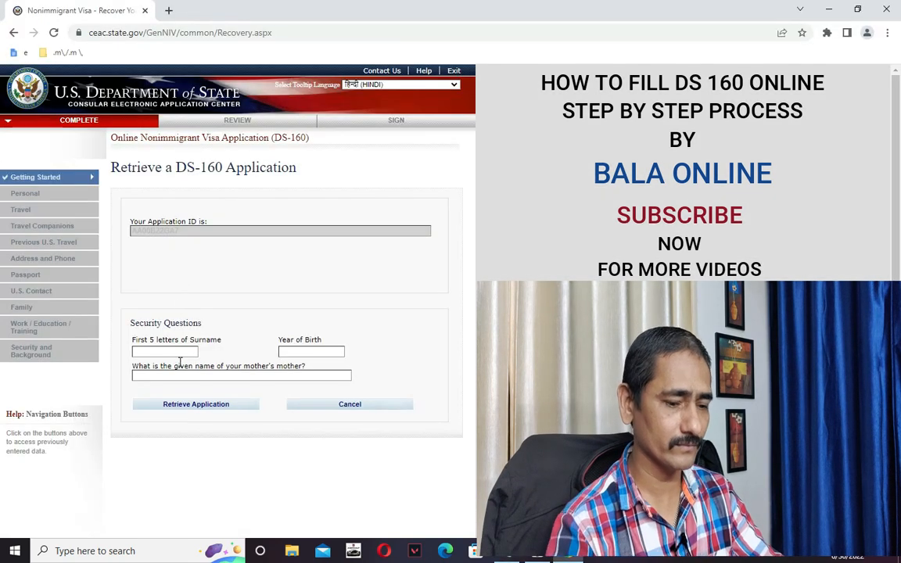
type("YADAV")
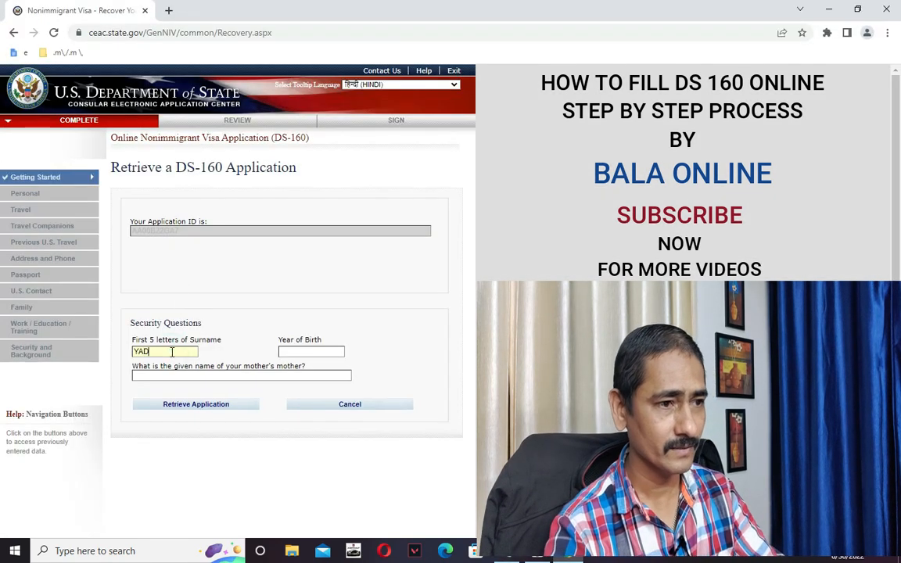
left_click(300, 354)
key("alt+Tab")
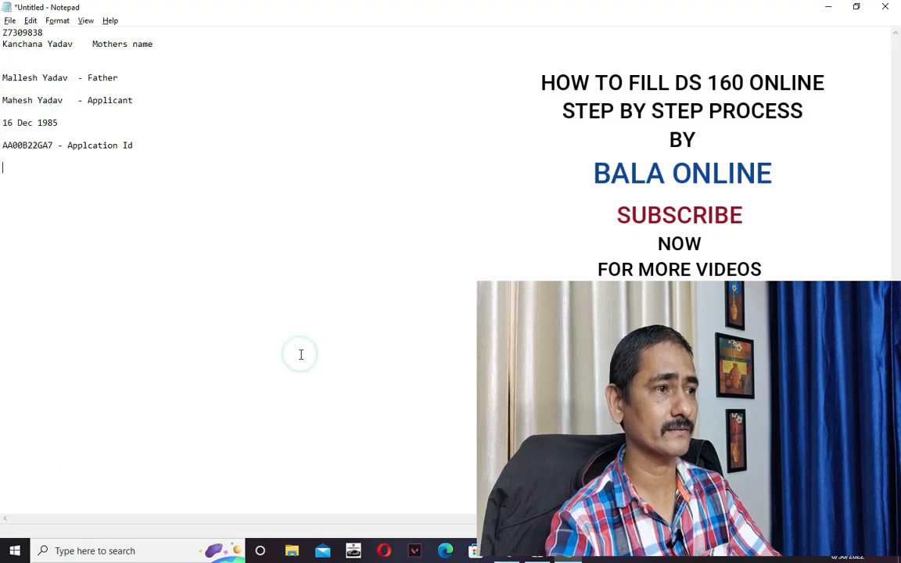
key("alt+Tab")
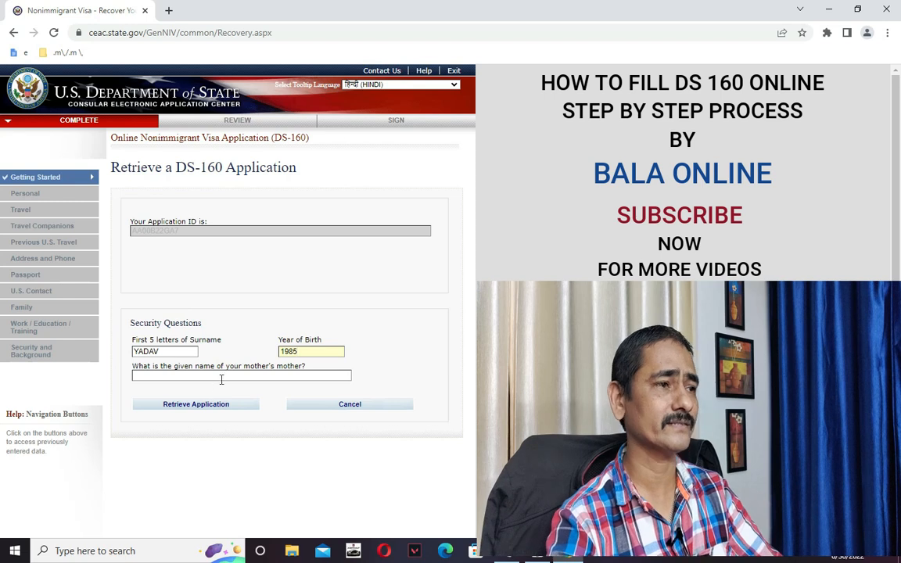
key("alt+Tab")
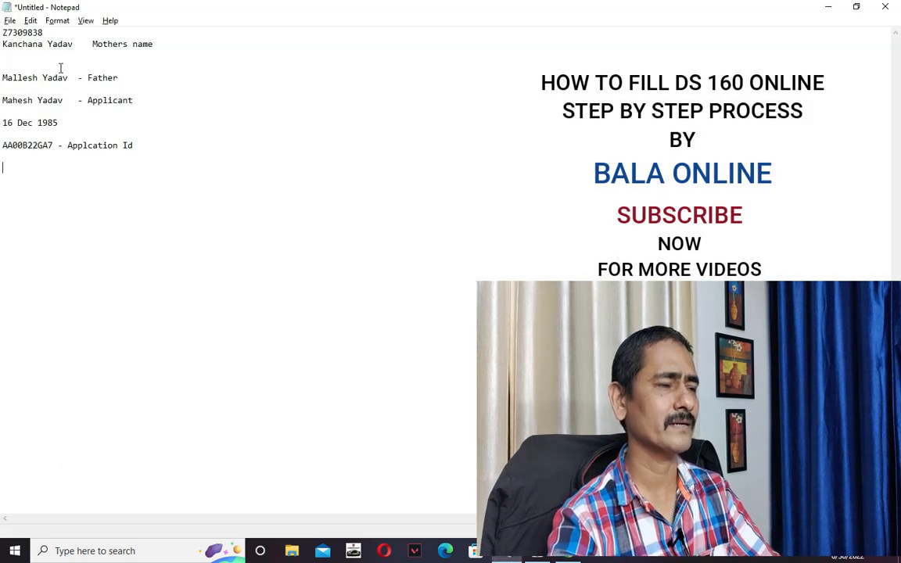
double_click(32, 45)
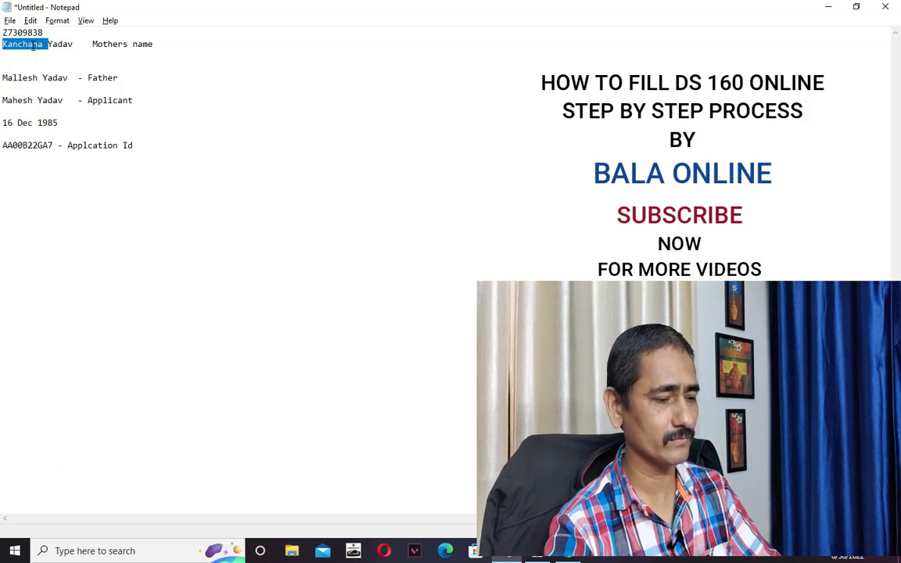
key("alt+Tab")
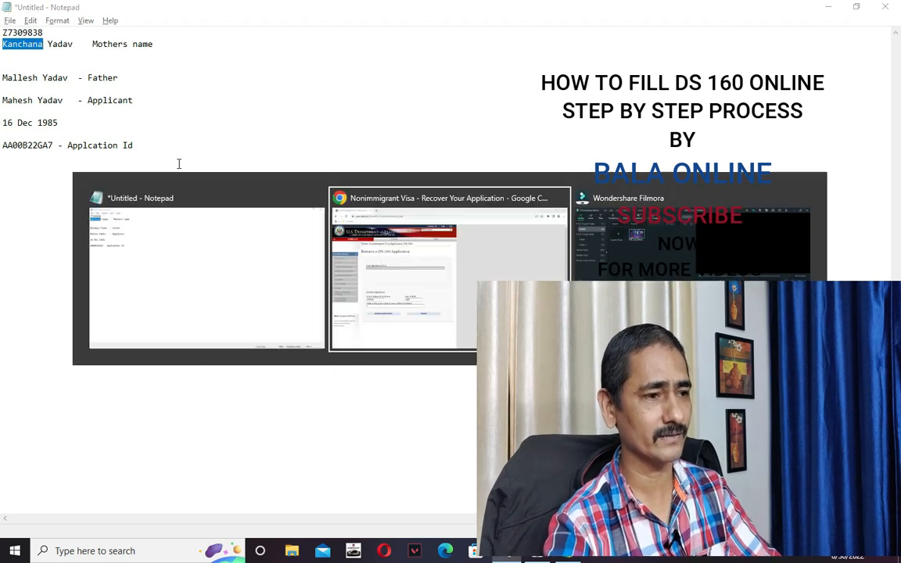
left_click(179, 377)
type("KANCHANA")
left_click(178, 410)
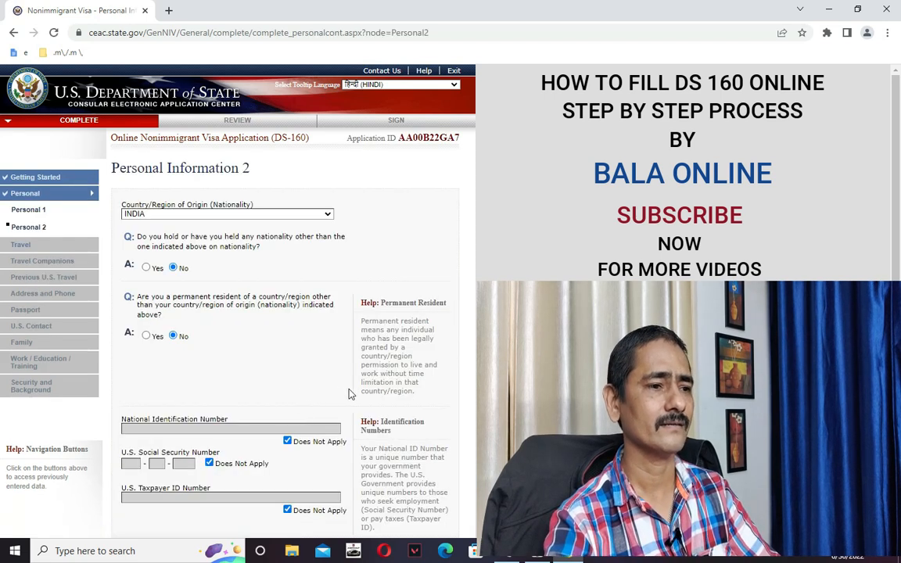
Go on to Travel Information and answer Yes to having made specific travel plans.
scroll(356, 395, "down", 2)
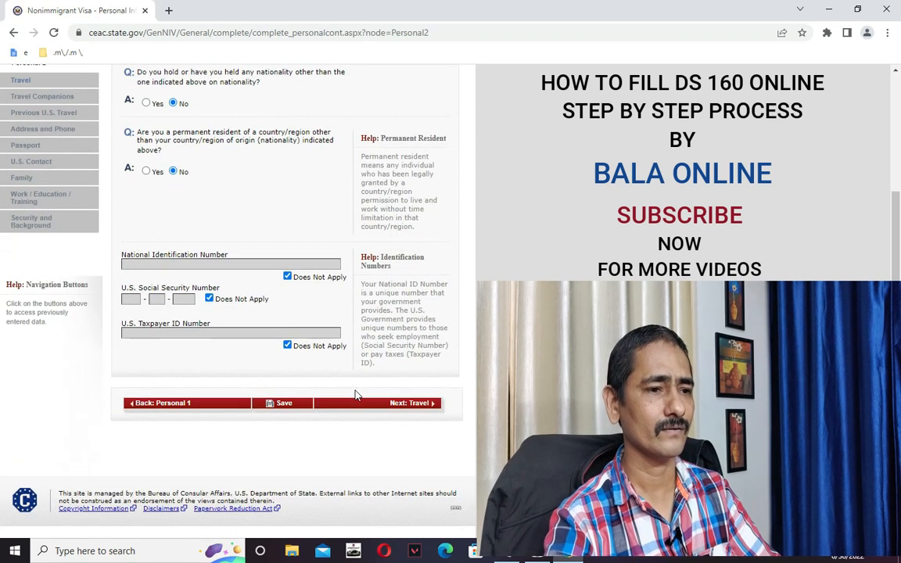
left_click(401, 404)
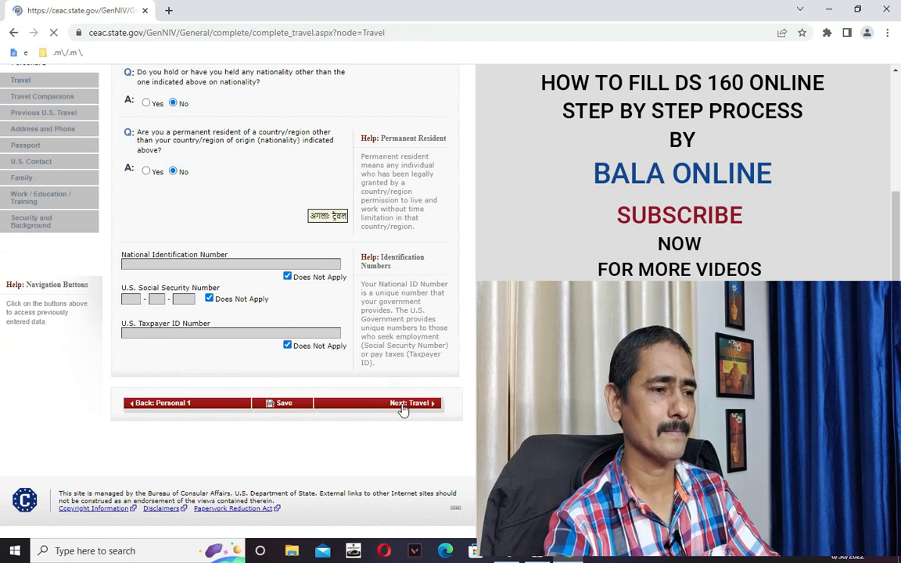
scroll(370, 423, "down", 2)
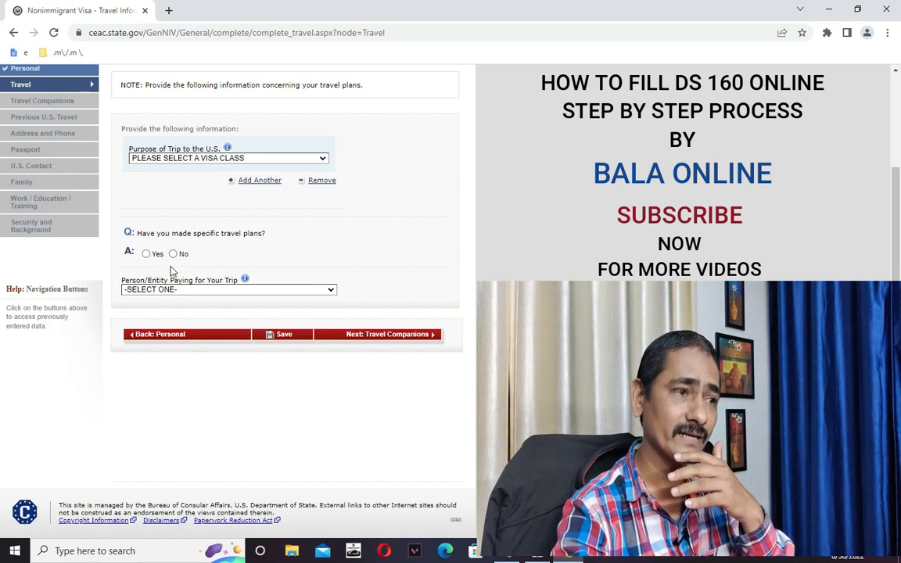
left_click(147, 253)
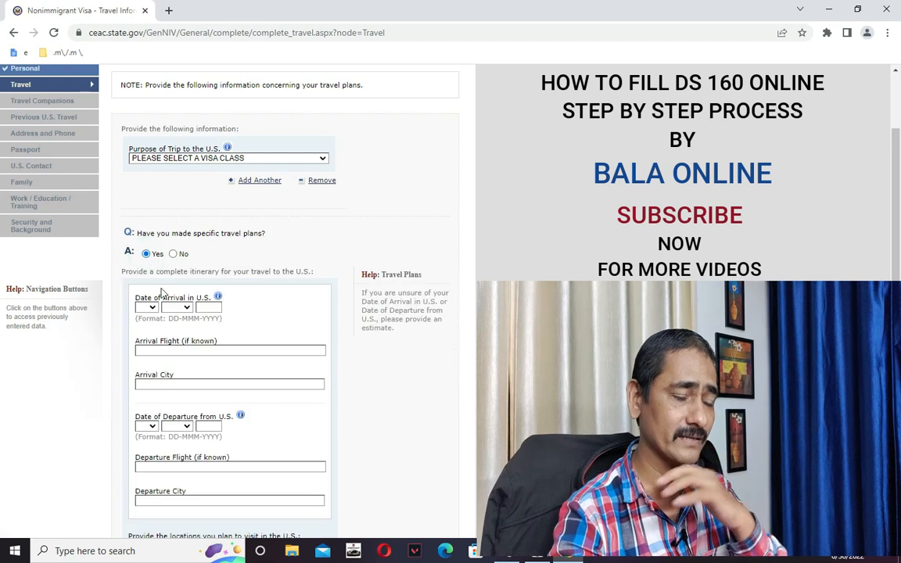
scroll(199, 321, "down", 6)
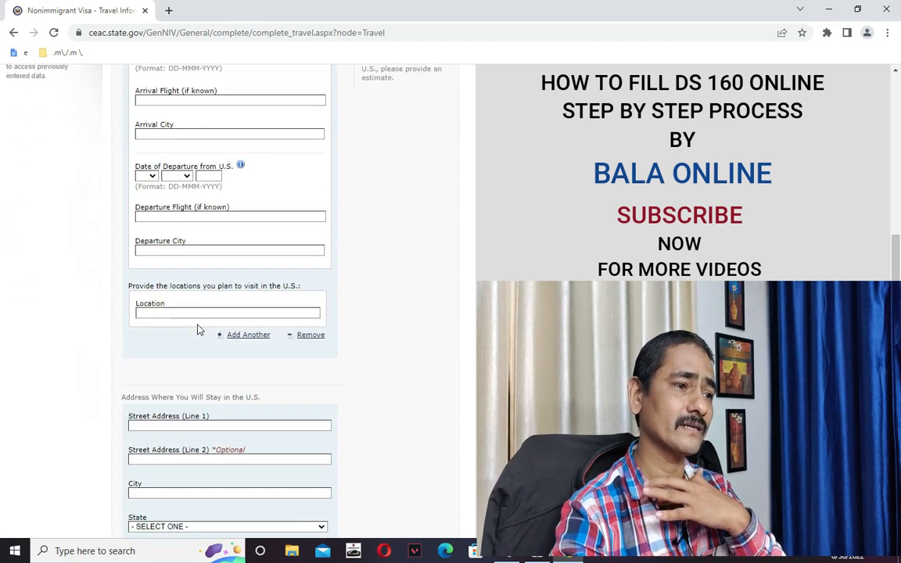
scroll(198, 334, "up", 7)
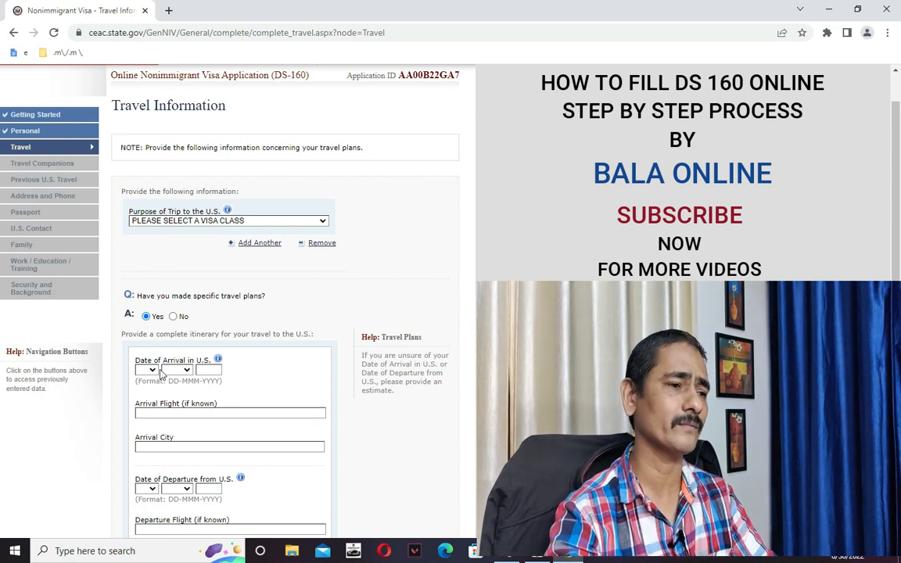
Set the date of arrival to 20 SEP 2022.
left_click(152, 370)
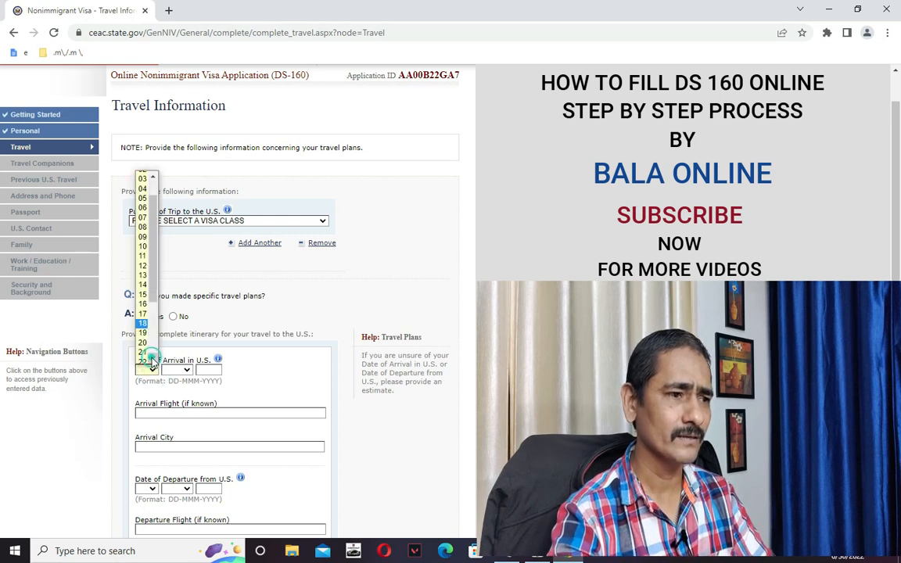
left_click(142, 343)
left_click(186, 370)
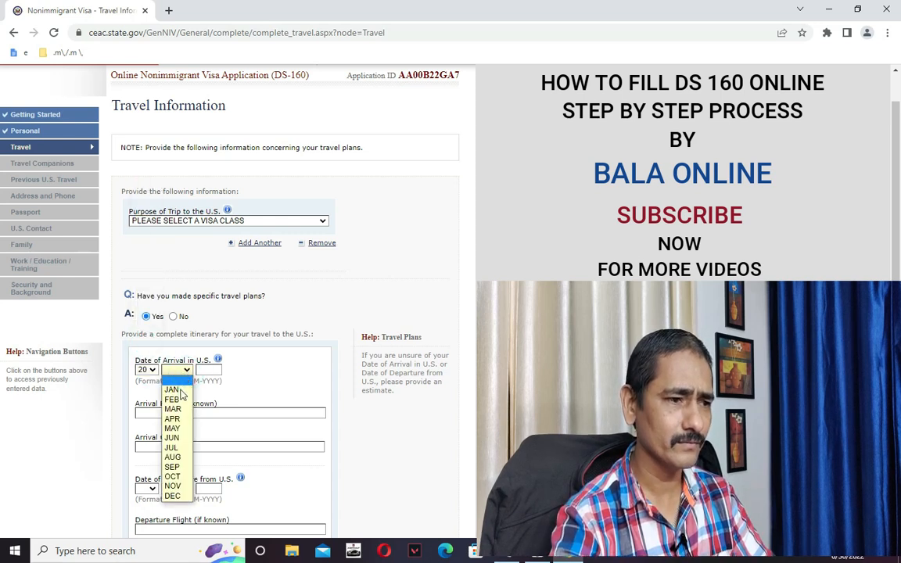
left_click(174, 467)
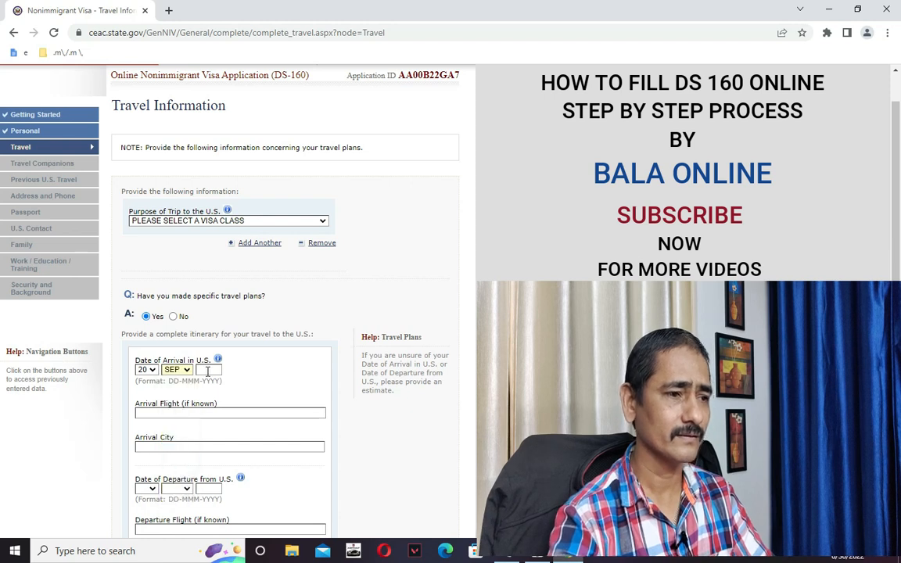
left_click(270, 380)
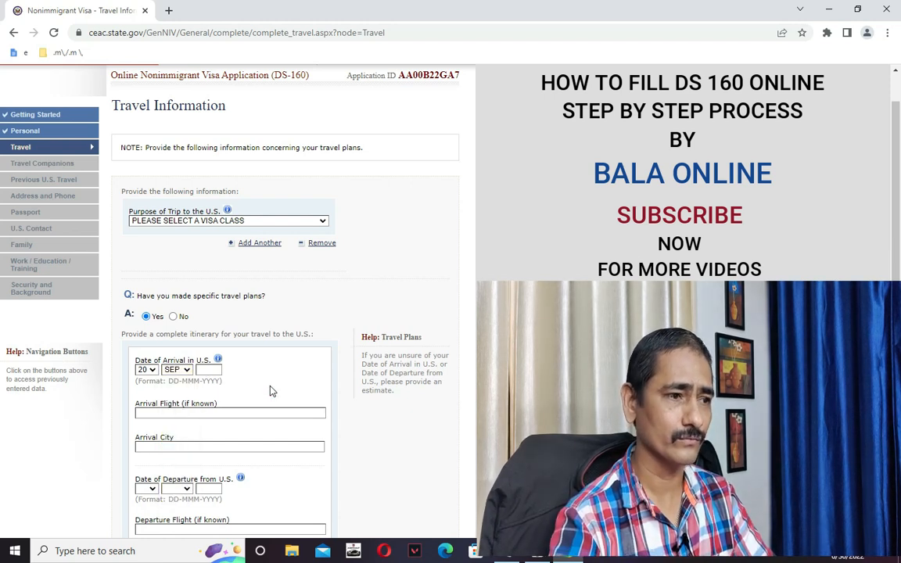
left_click(208, 369)
type("2022")
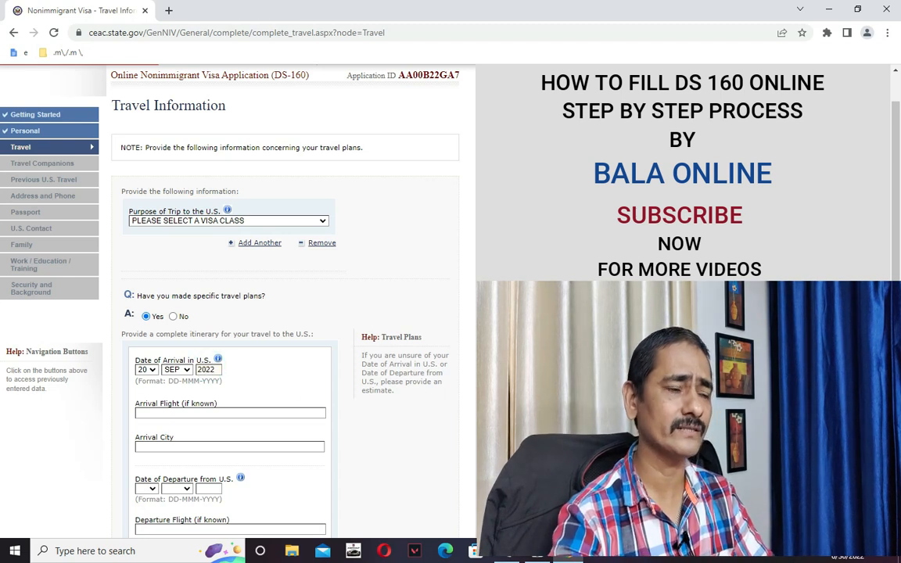
scroll(411, 341, "down", 1)
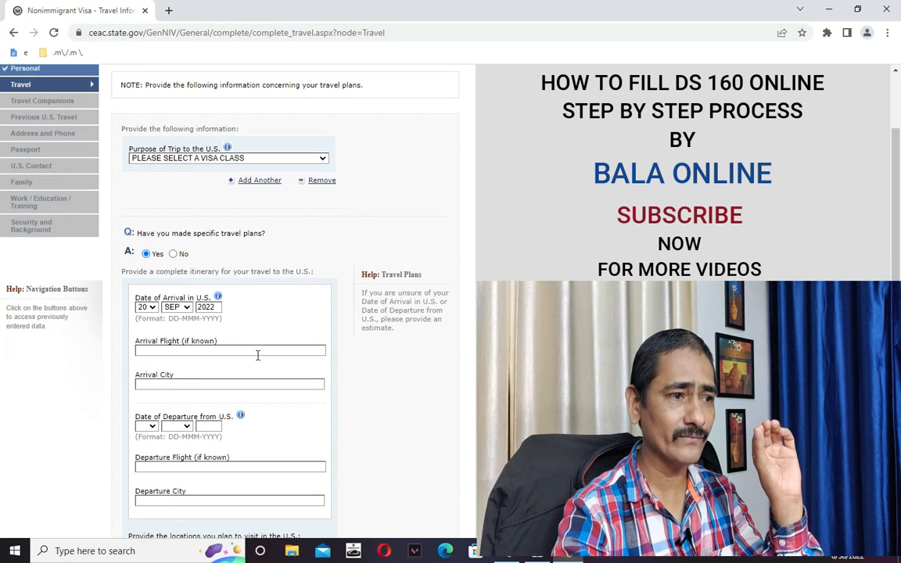
Enter arrival flight DUMMY and arrival city NEW YORD.
left_click(242, 351)
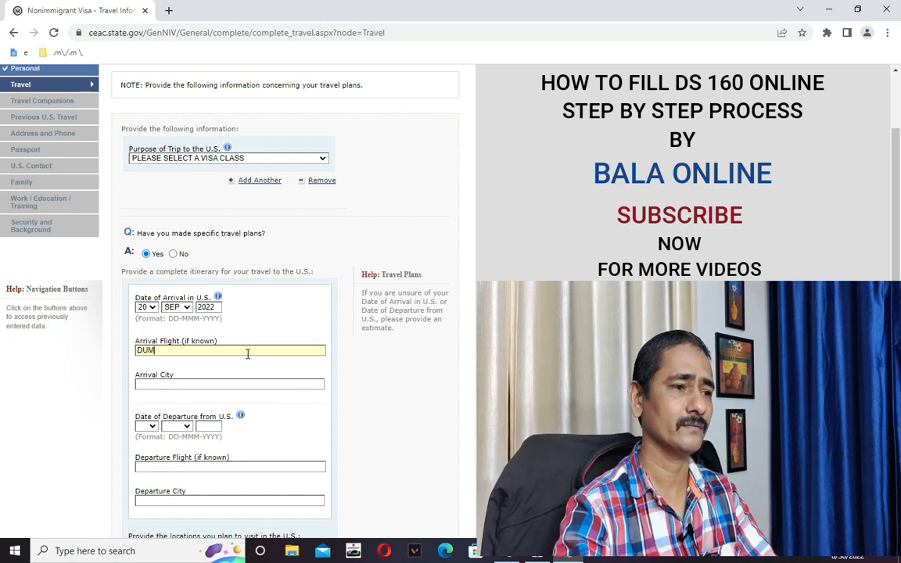
type("DUMY")
key("BackSpace")
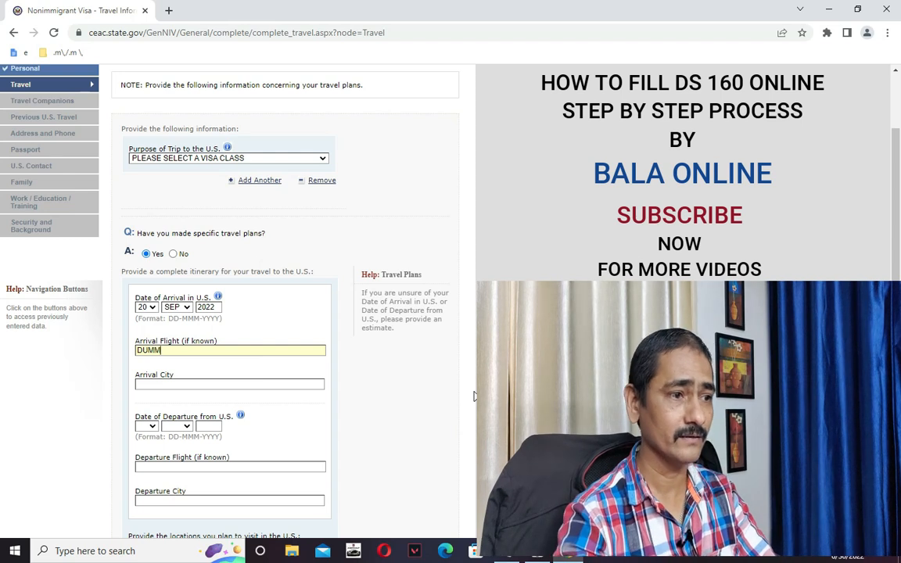
left_click(261, 388)
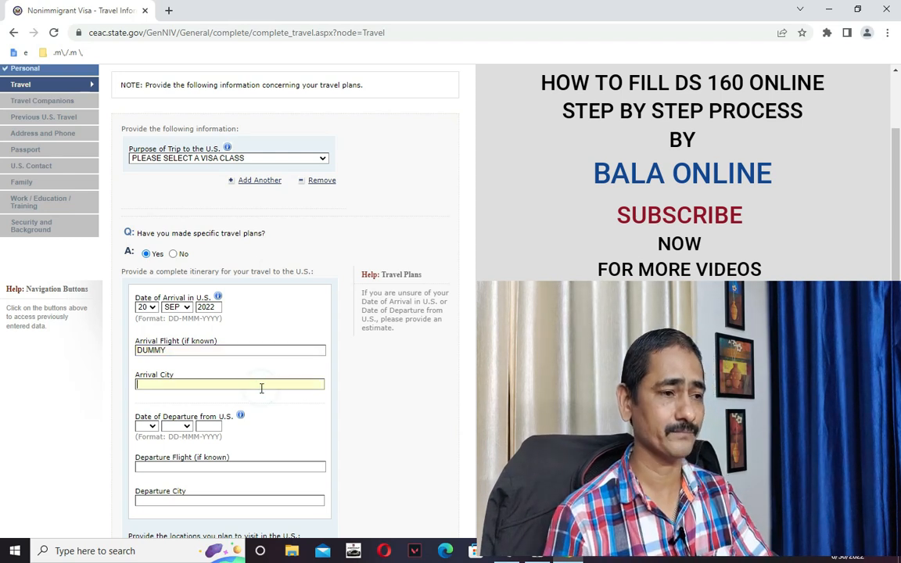
type("NEW YORD")
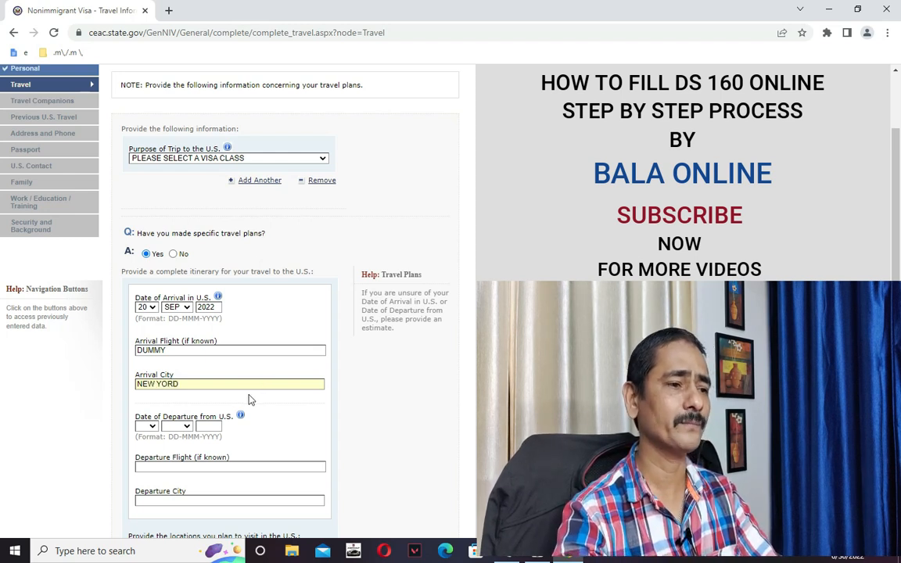
scroll(234, 398, "down", 1)
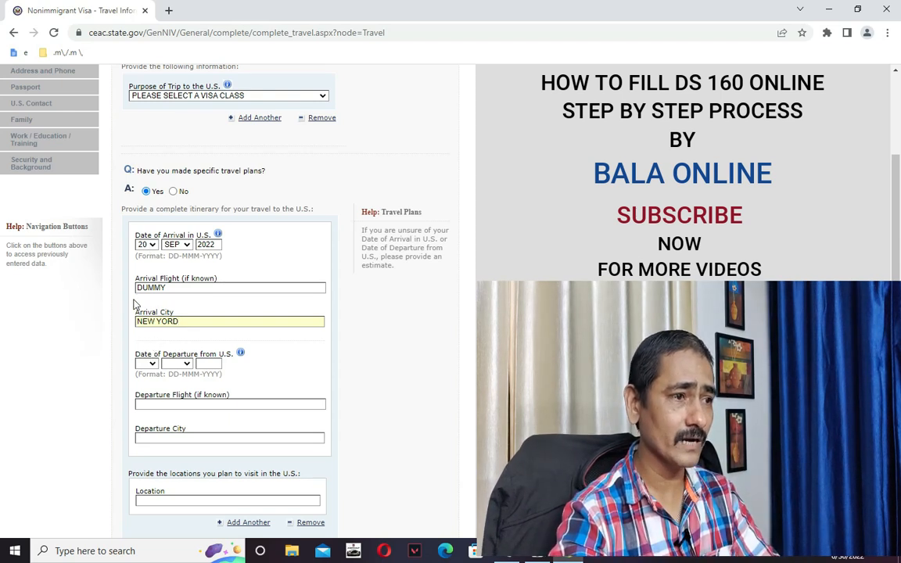
Set the date of departure to 18 SEP 2022.
left_click(148, 364)
left_click(144, 342)
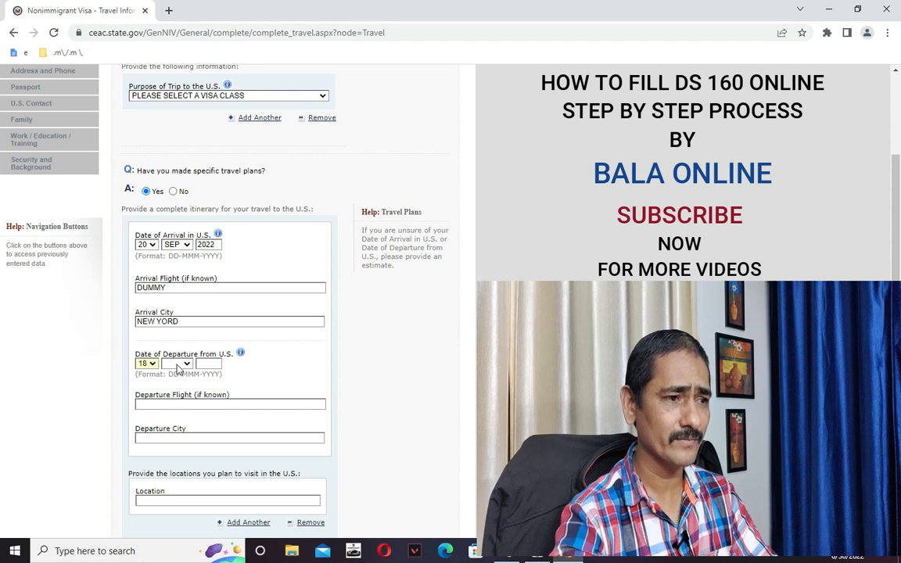
left_click(188, 364)
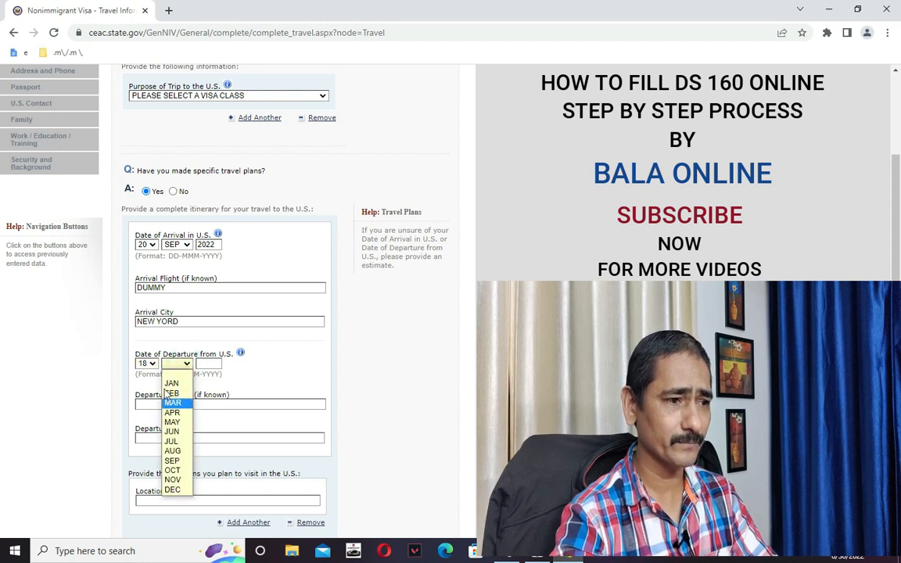
left_click(174, 462)
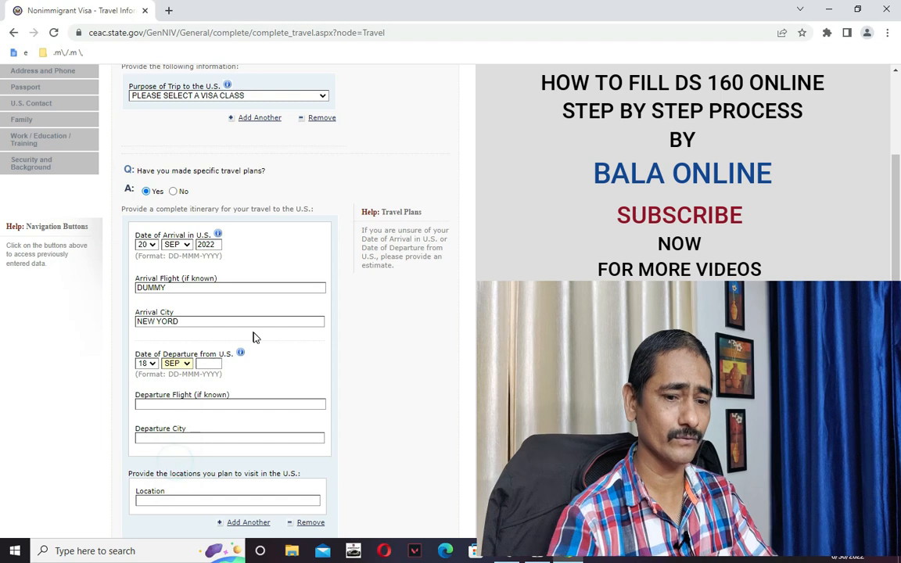
left_click(208, 364)
type("202")
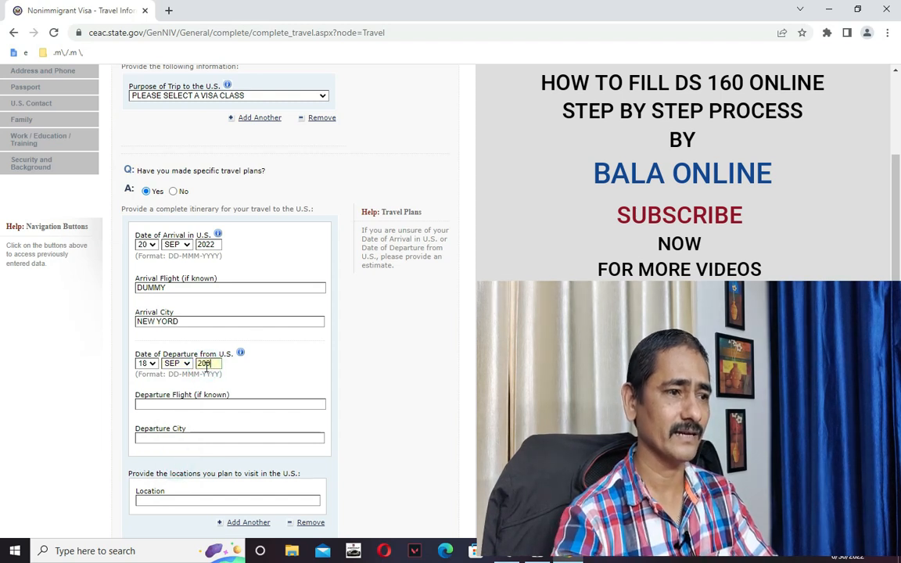
type("2")
key("BackSpace")
key("BackSpace")
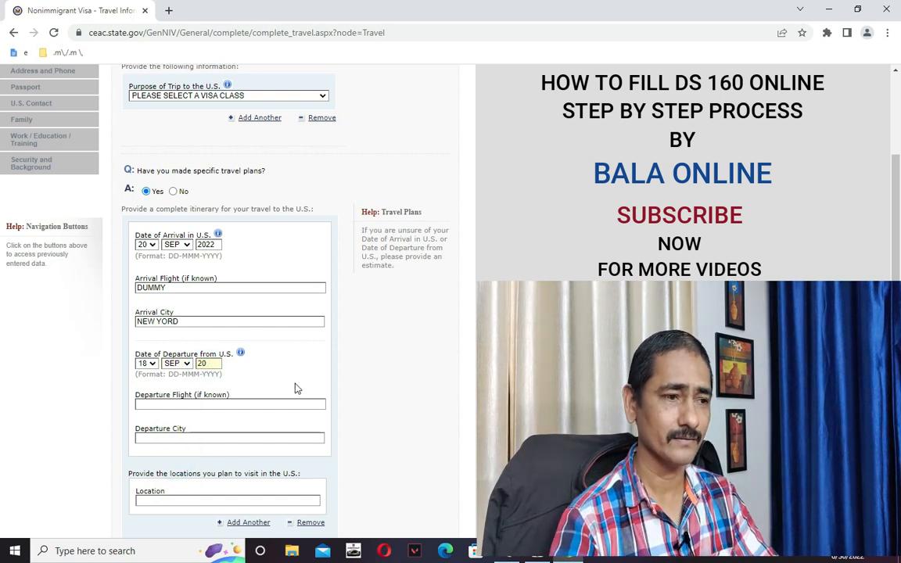
type("22")
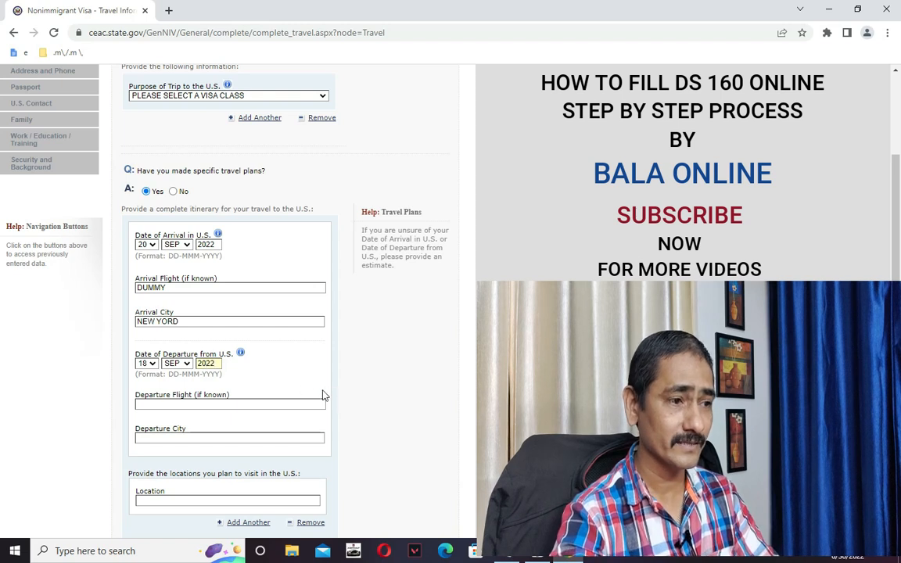
Enter departure flight DUMMY2 and departure city NEW DELHI.
left_click(260, 402)
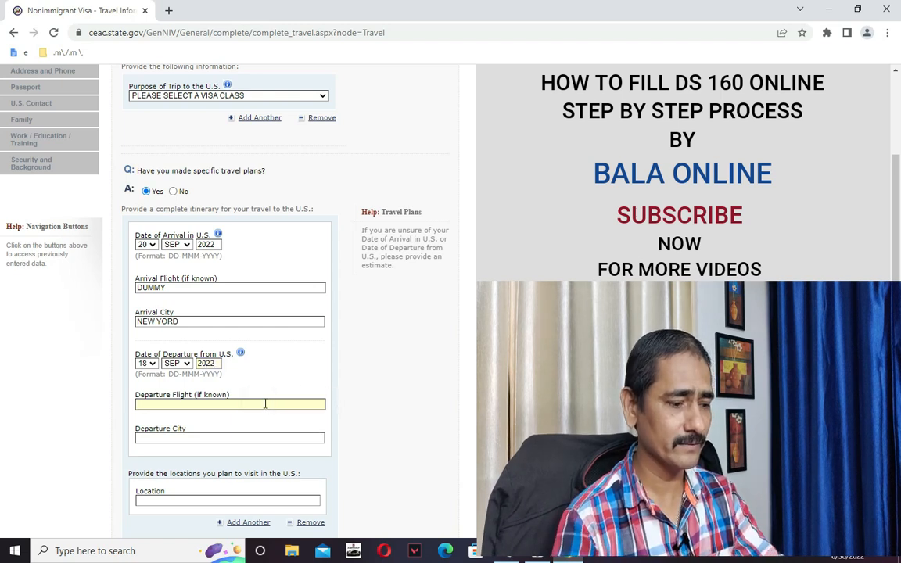
type("DUMMY")
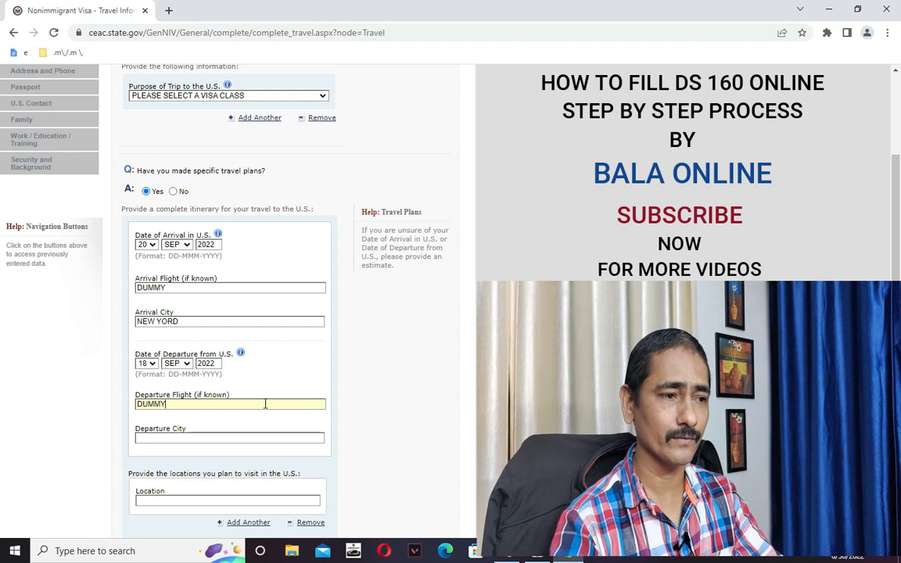
type("2")
left_click(273, 437)
type("NEW ")
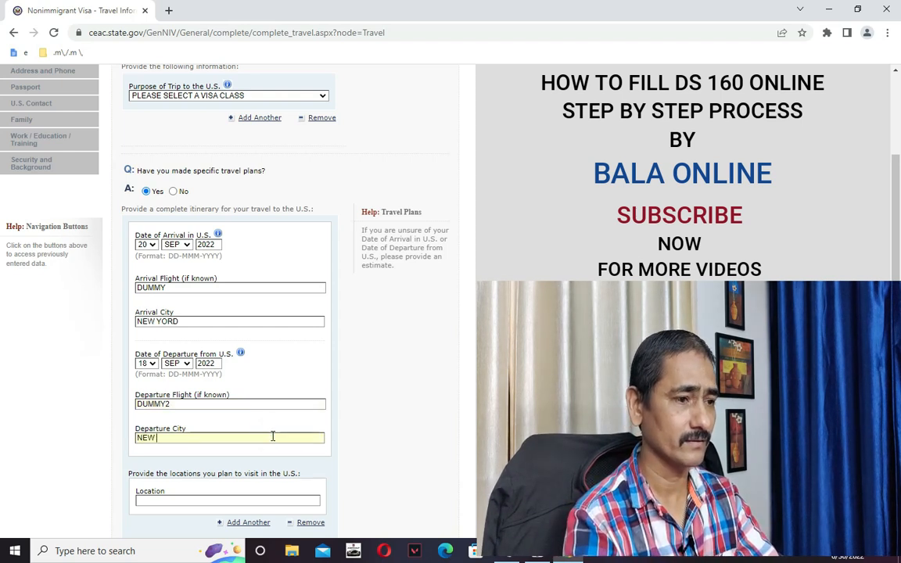
type("DELHI")
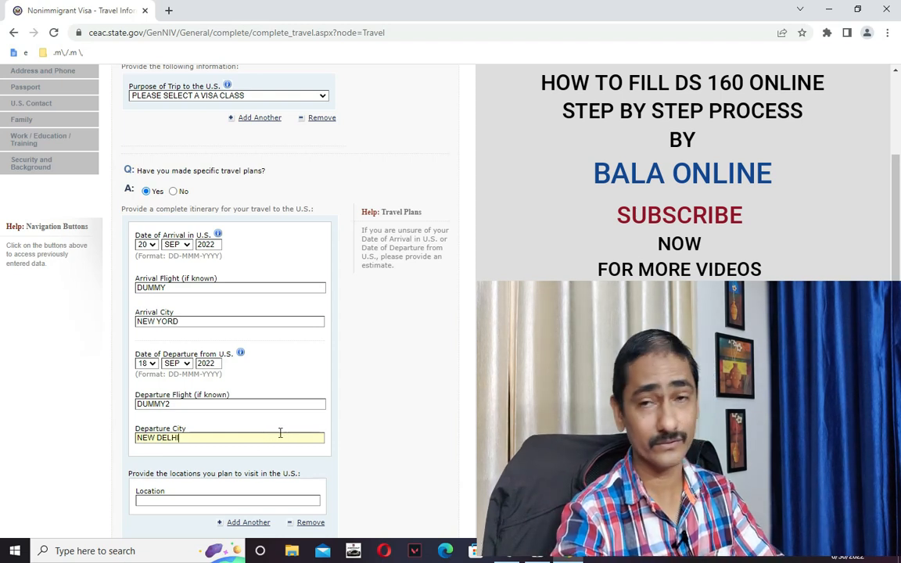
scroll(351, 407, "down", 1)
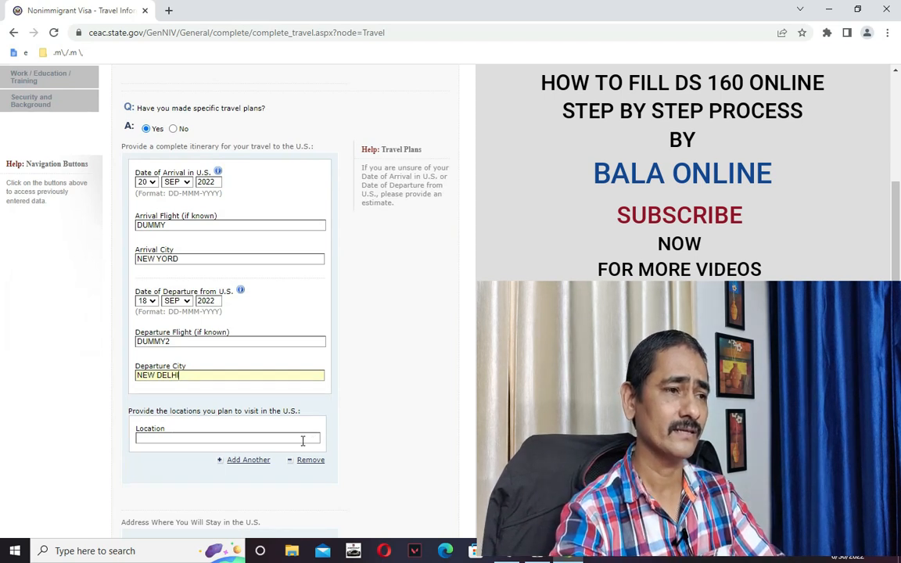
Correct the arrival city to NEW YORK and enter NEW JERSEY as a location to visit.
left_click(187, 261)
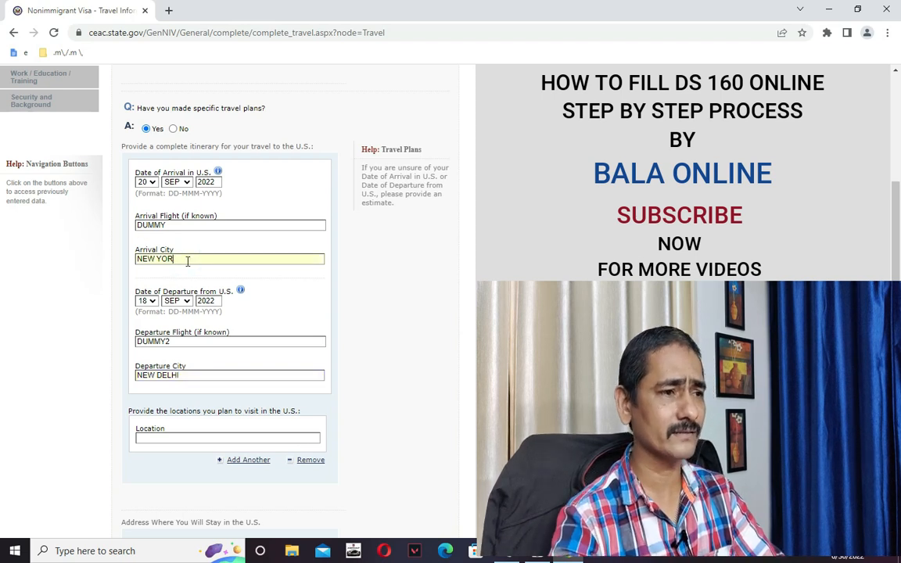
scroll(227, 359, "down", 3)
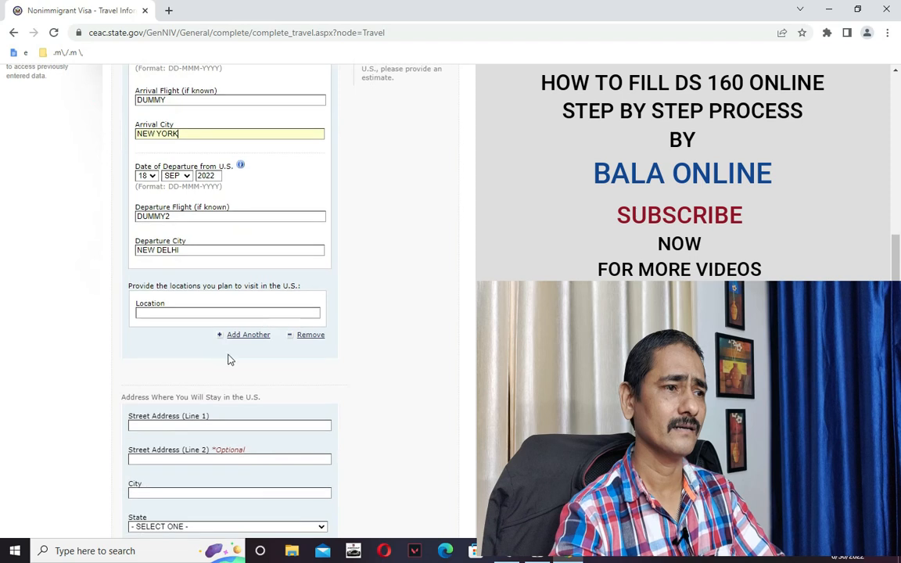
left_click(171, 313)
type("NEW")
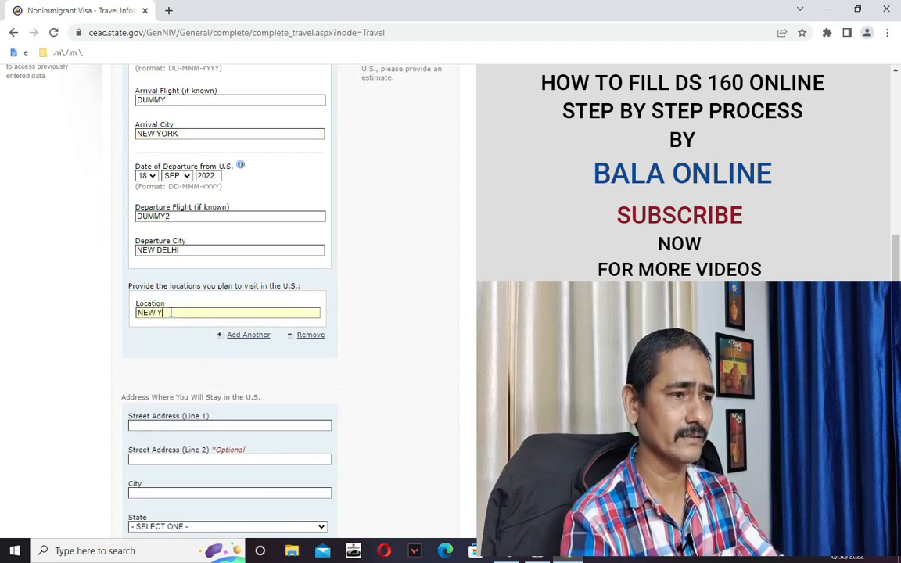
type(" Y")
key("BackSpace")
type("JERSEY")
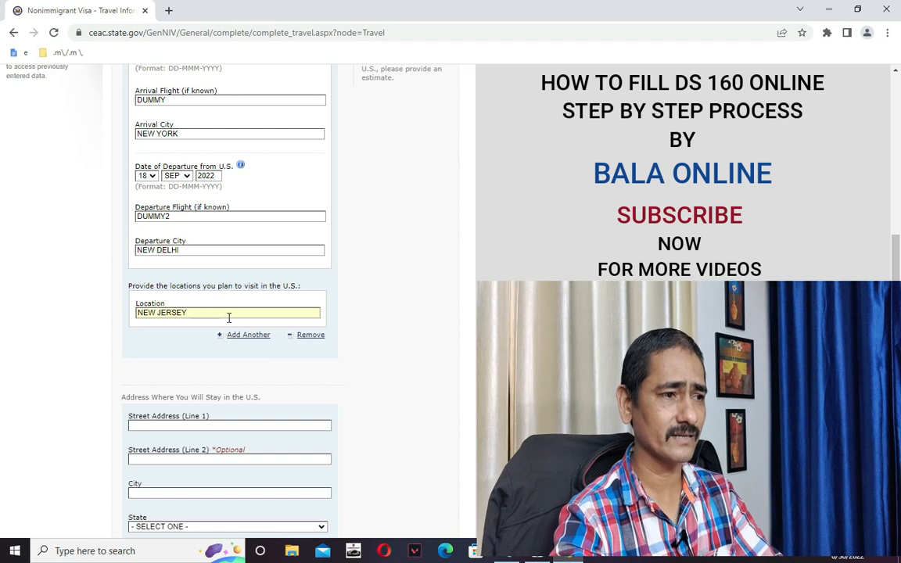
scroll(318, 366, "down", 3)
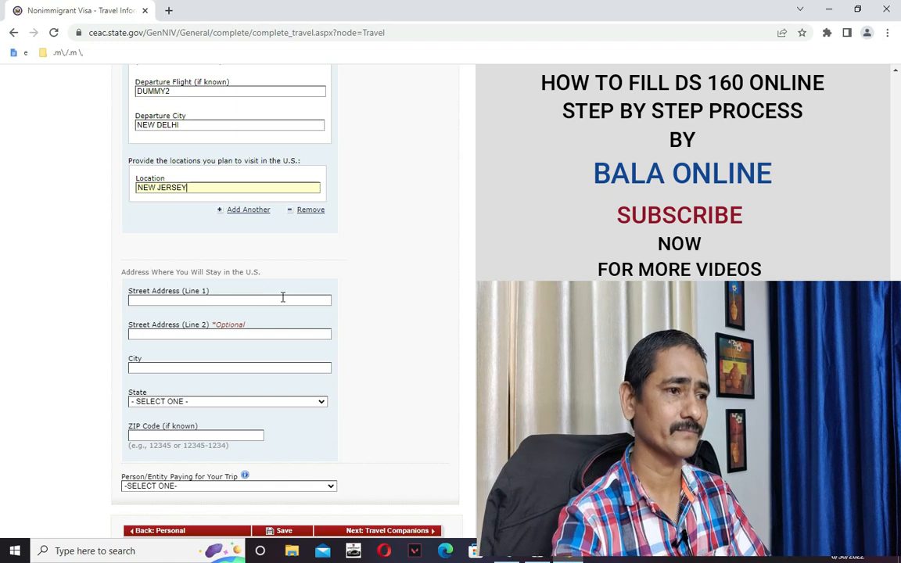
Enter the U.S. stay address lines AAAA and AAAAAA with city NEW JERSY.
scroll(297, 359, "down", 2)
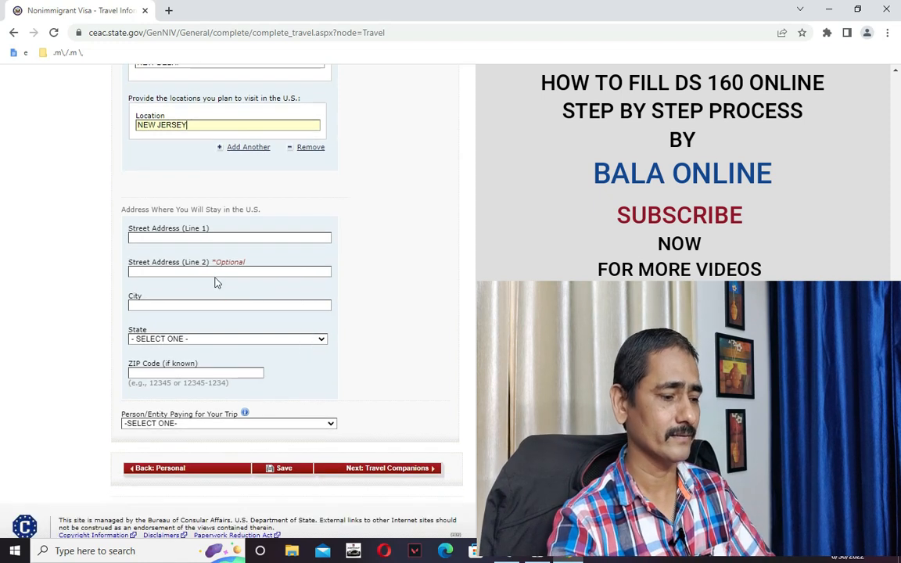
left_click(152, 239)
type("AAAA")
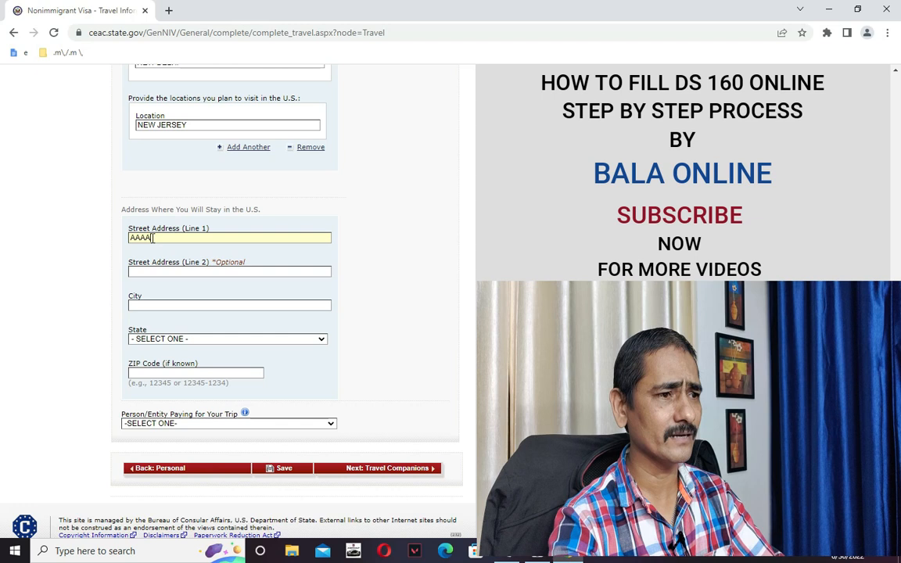
left_click(159, 270)
type("AAAAAA")
left_click(162, 305)
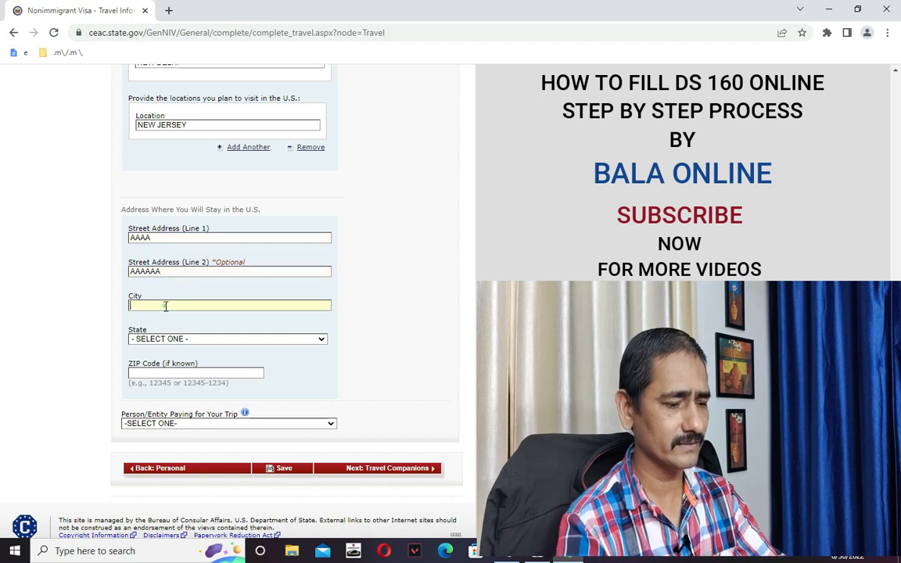
type("NEW JER")
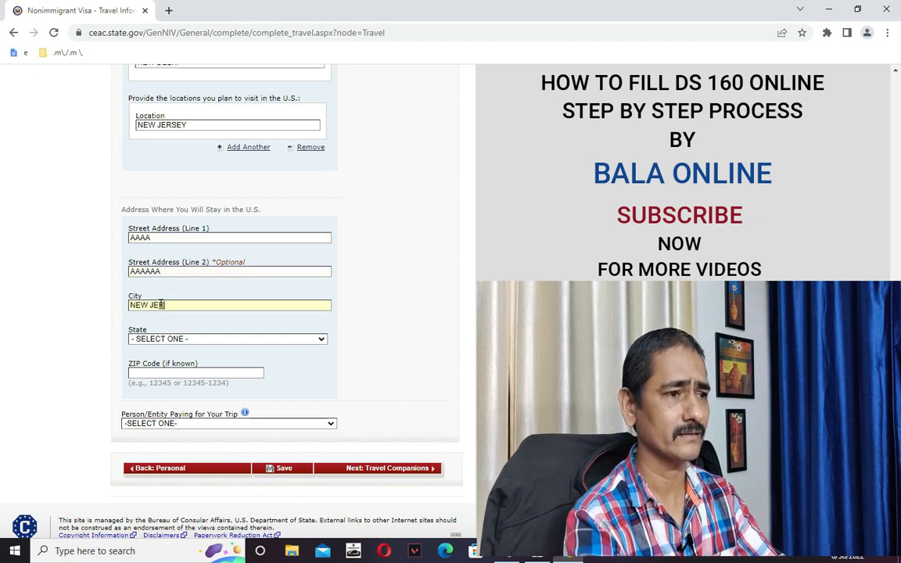
type("SY")
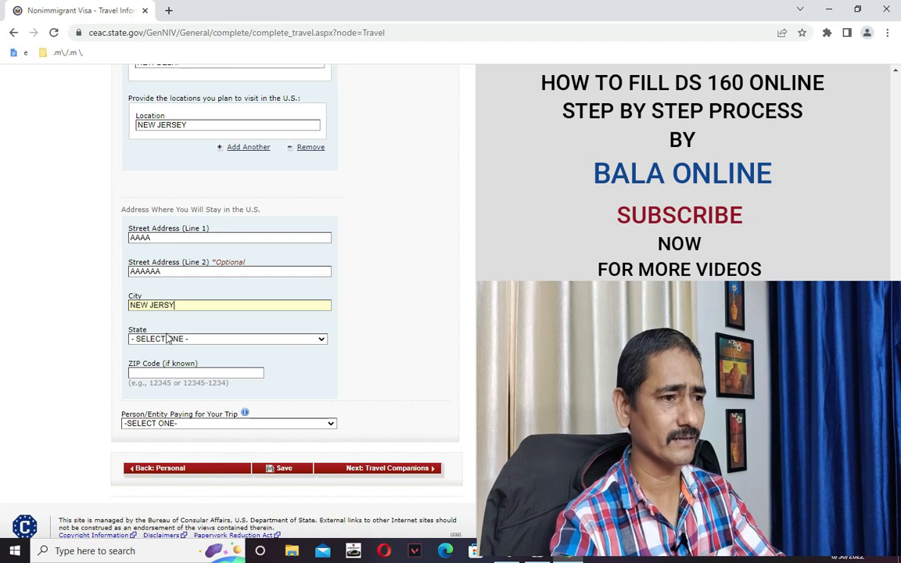
Pick a state from the N entries and enter ZIP code 560005.
left_click(160, 338)
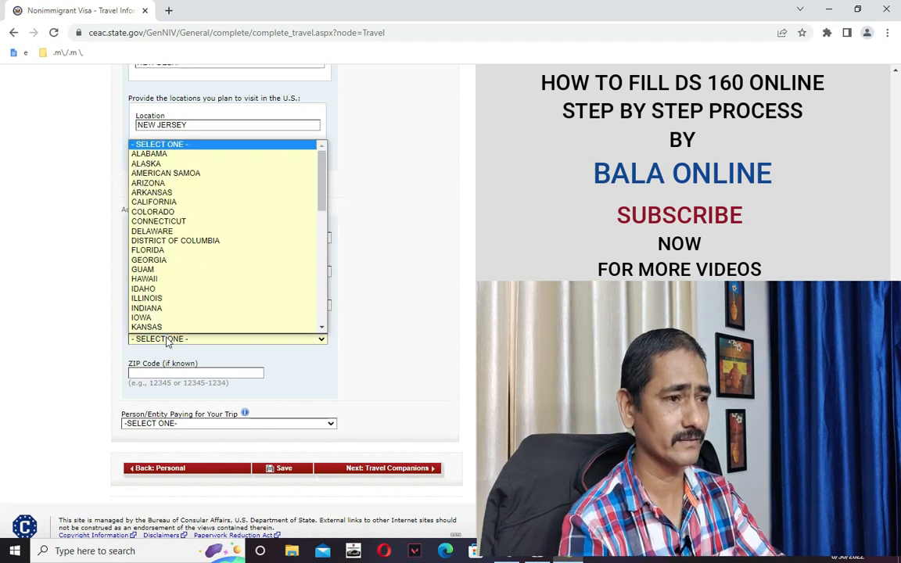
key("n")
key("n")
key("n")
key("n")
key("n")
key("n")
key("n")
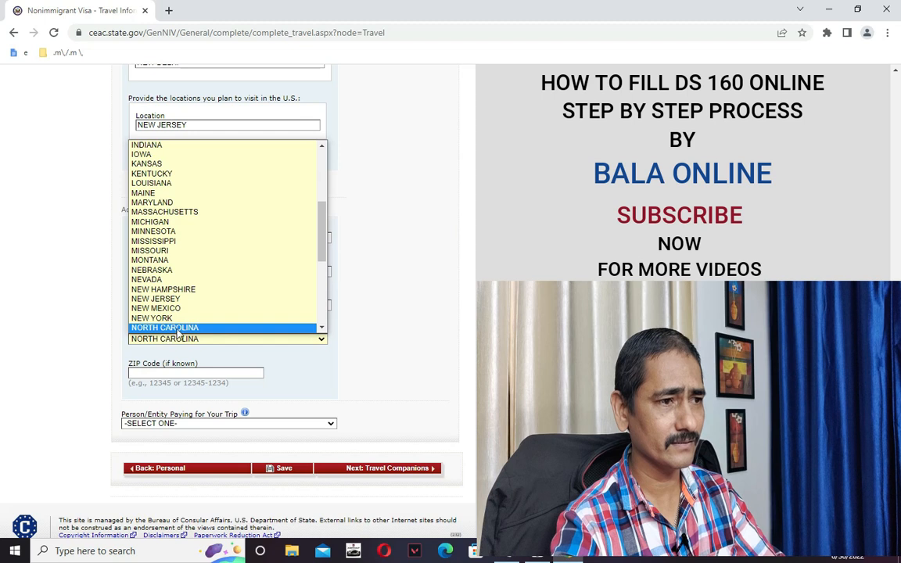
left_click(175, 301)
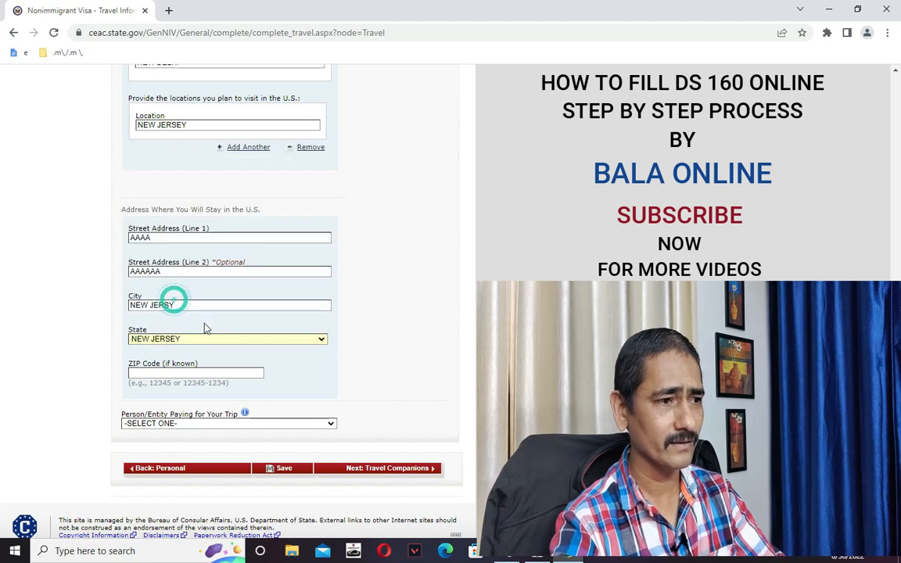
left_click(214, 374)
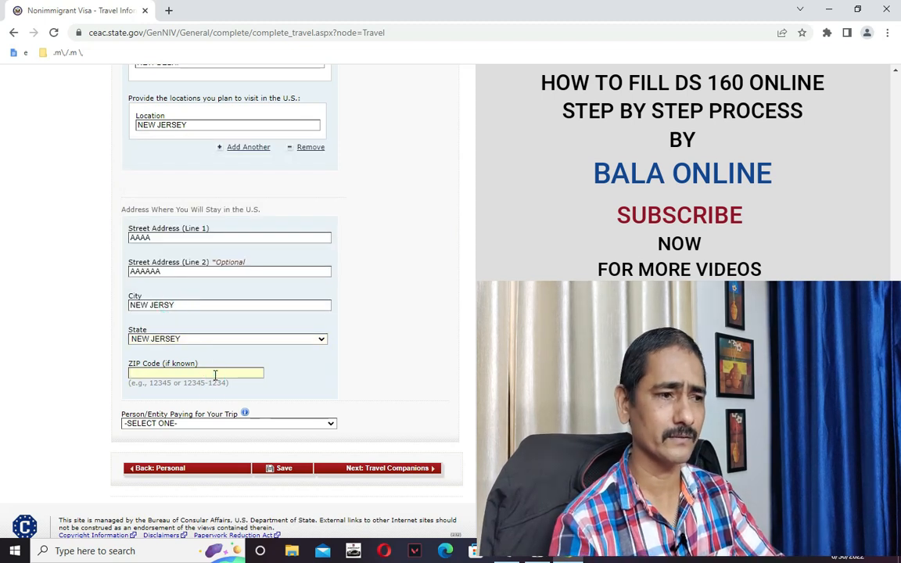
type("56000")
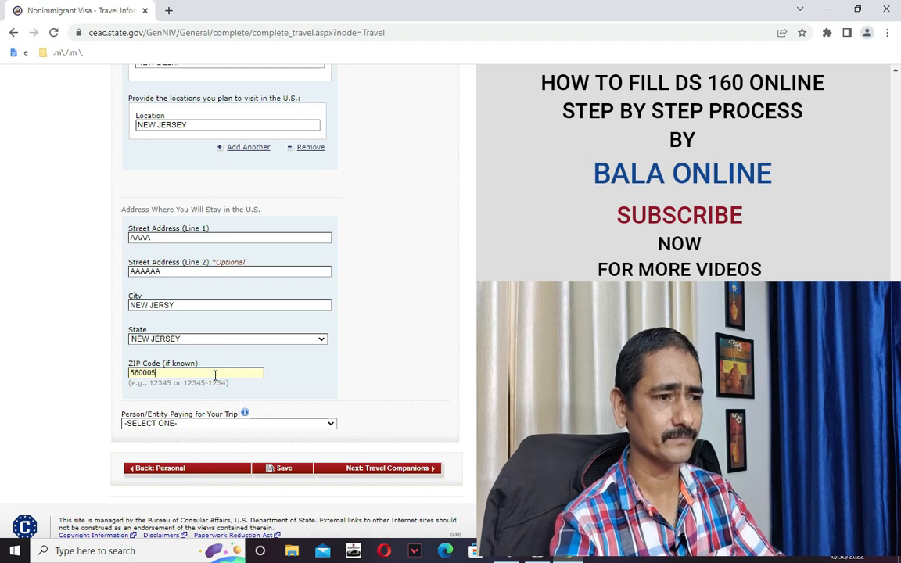
type("5")
scroll(249, 352, "down", 1)
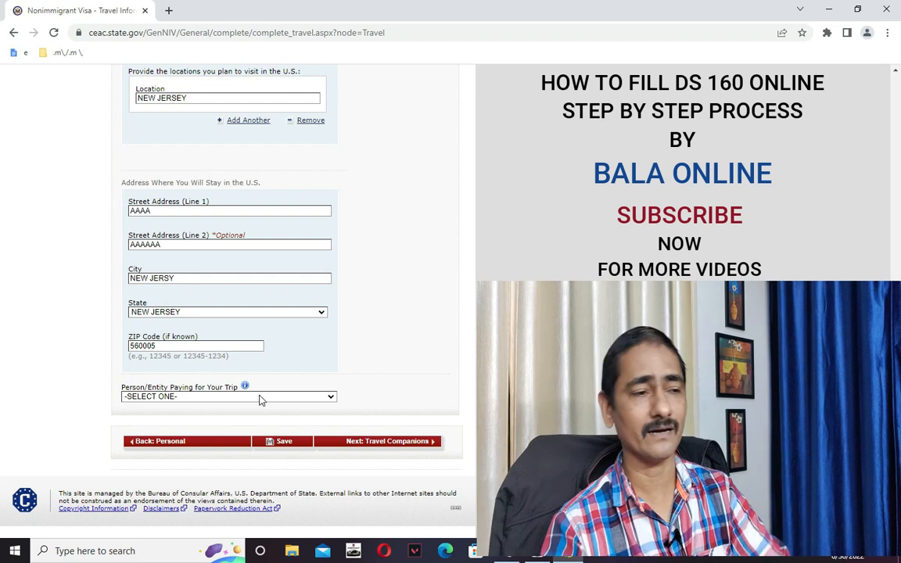
Choose PRESENT EMPLOYER as the trip payer, replacing an initial OTHER COMPANY/ORGANIZATION choice.
left_click(260, 397)
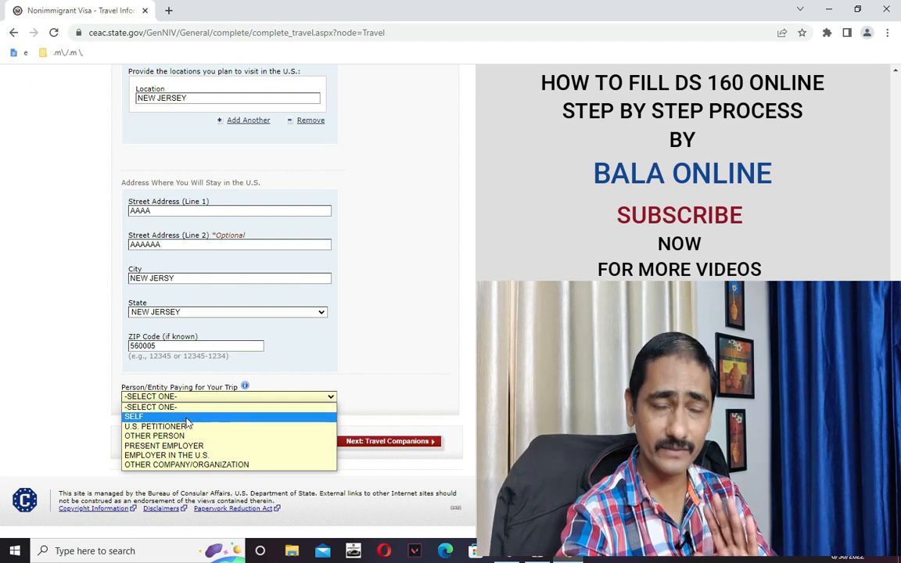
left_click(208, 466)
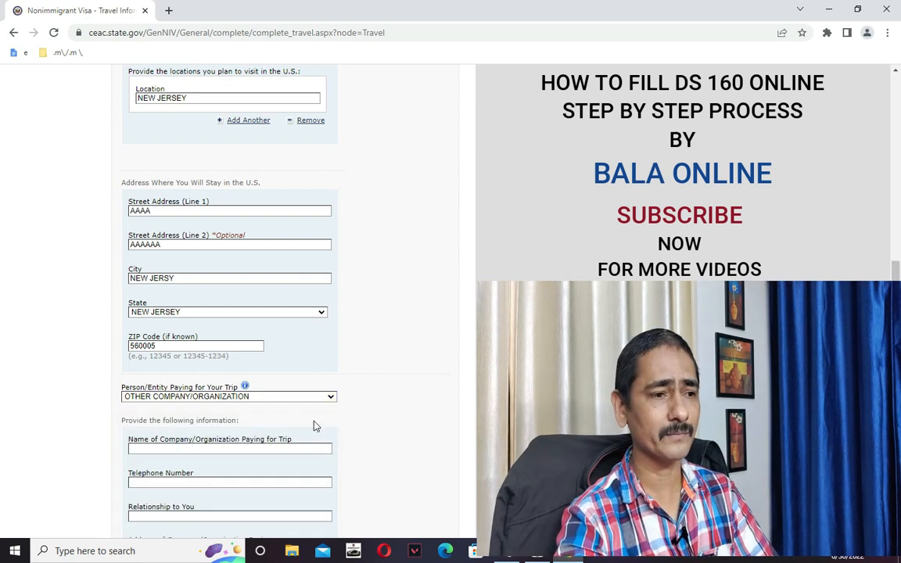
scroll(382, 443, "down", 3)
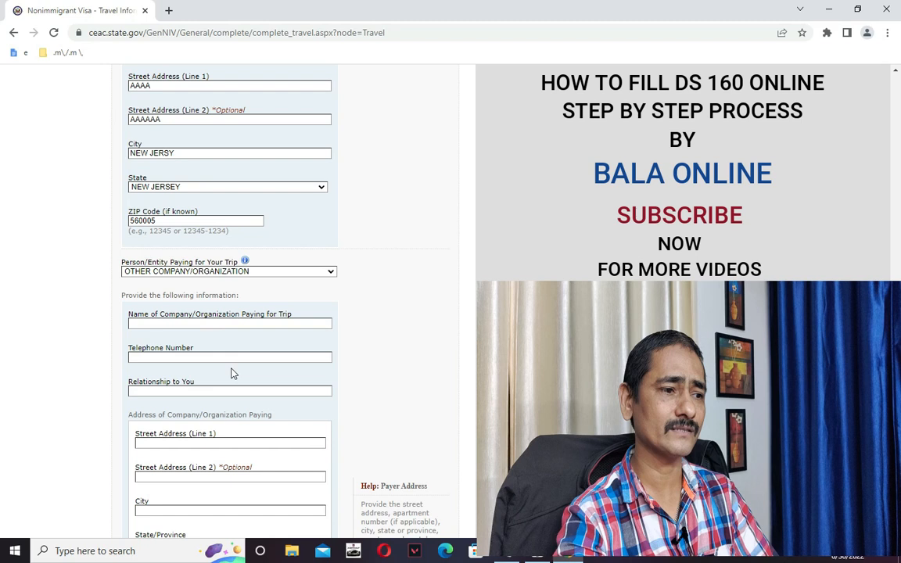
scroll(227, 363, "down", 2)
scroll(232, 378, "down", 2)
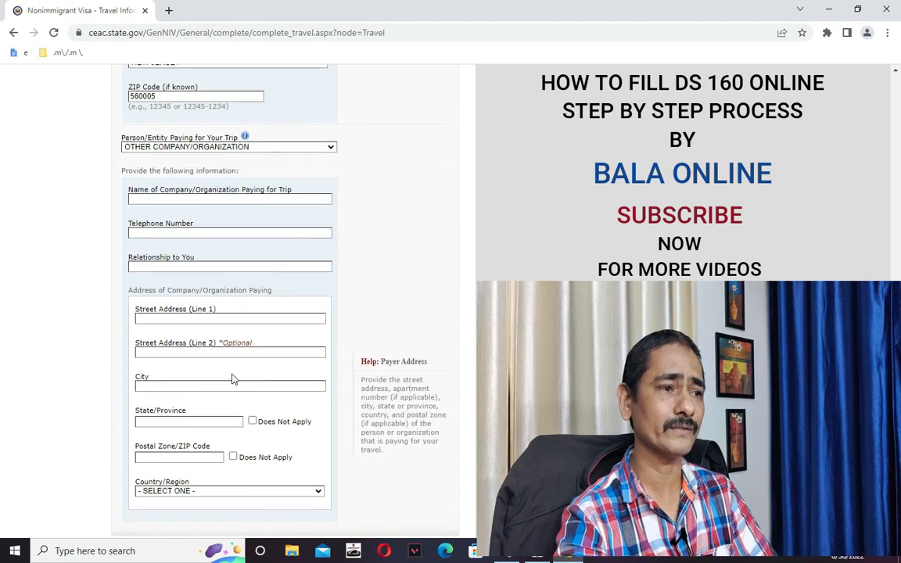
scroll(233, 376, "up", 4)
left_click(197, 276)
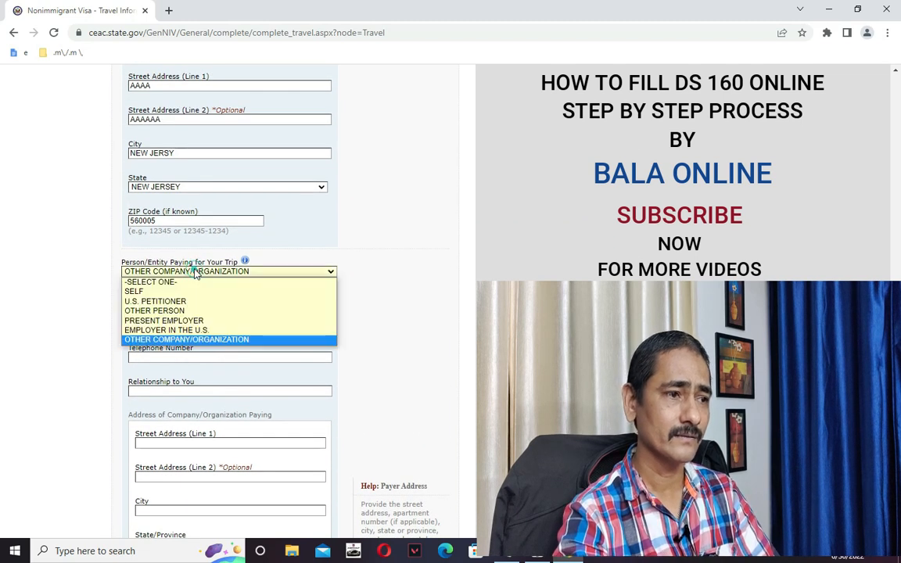
left_click(175, 321)
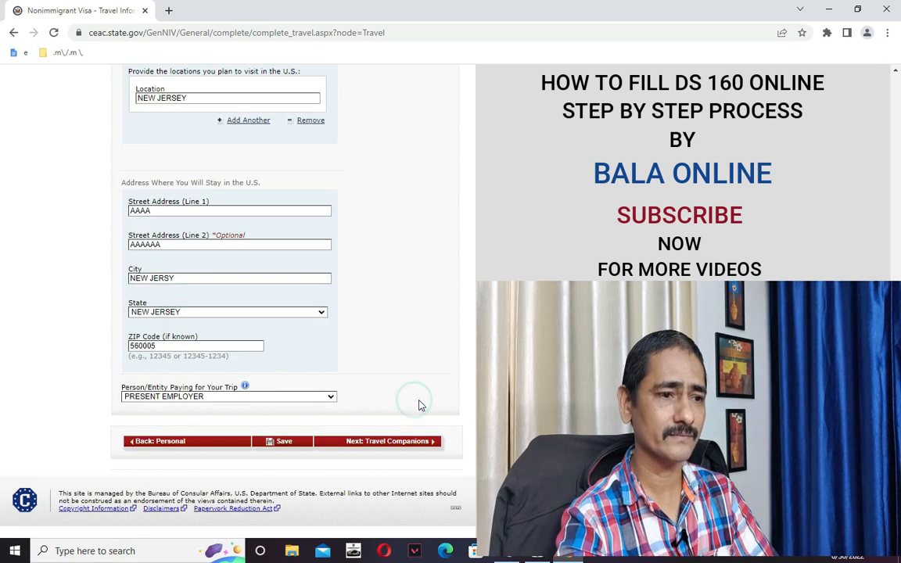
Submit toward Travel Companions and review the Travel Information page's red error list.
left_click(403, 443)
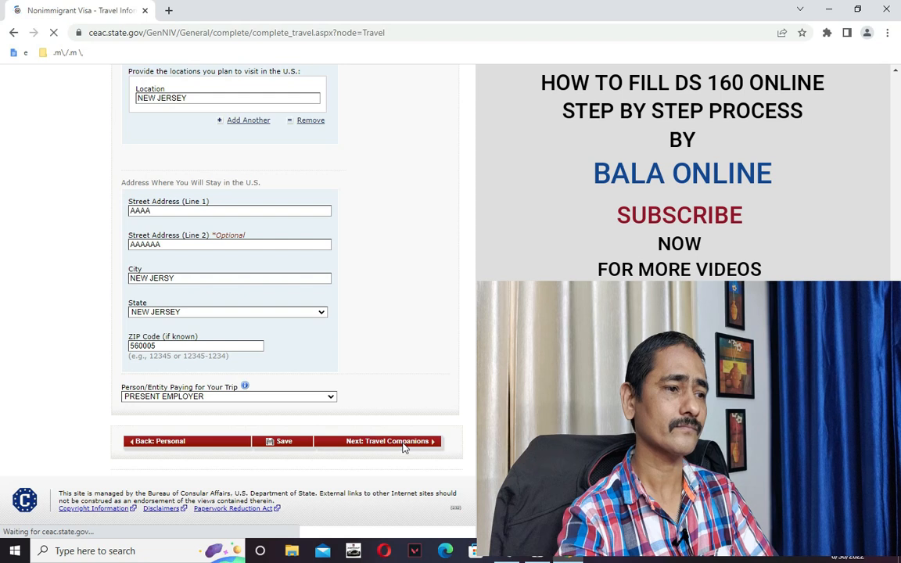
scroll(406, 397, "down", 2)
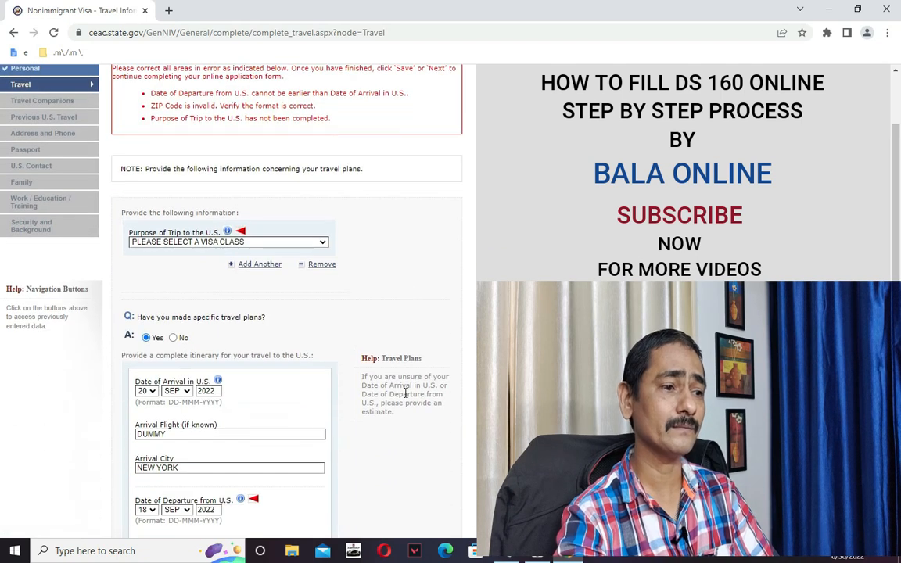
scroll(402, 401, "down", 3)
scroll(351, 374, "up", 3)
scroll(350, 374, "up", 2)
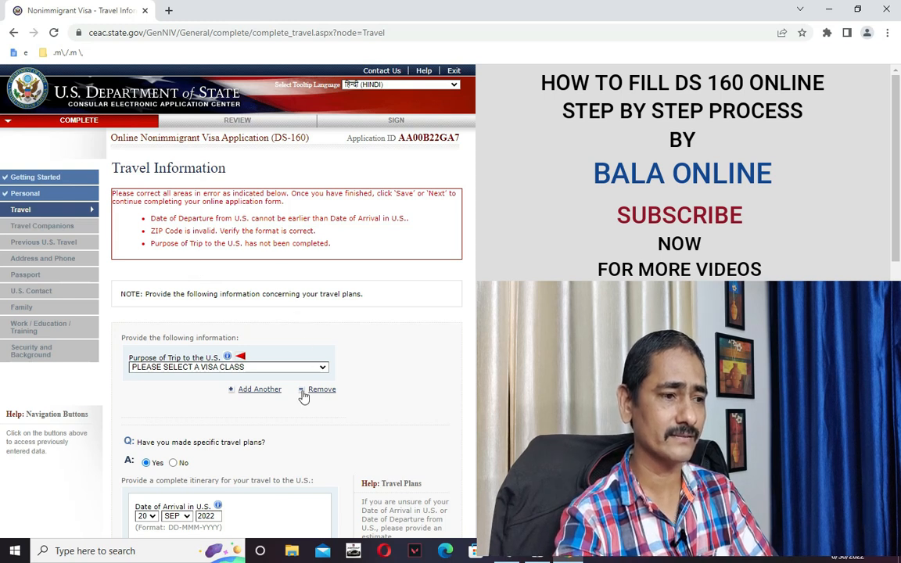
scroll(298, 407, "down", 1)
scroll(286, 430, "down", 1)
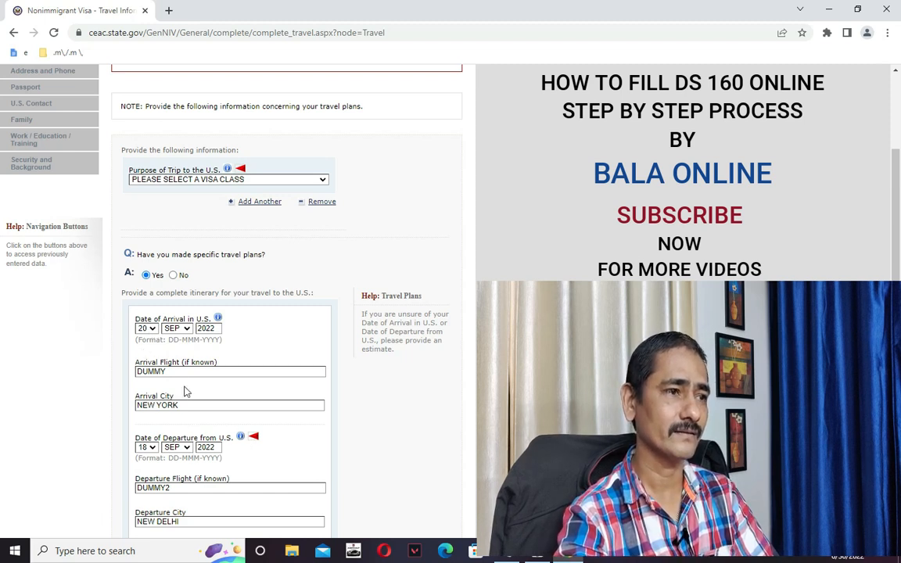
scroll(157, 298, "up", 2)
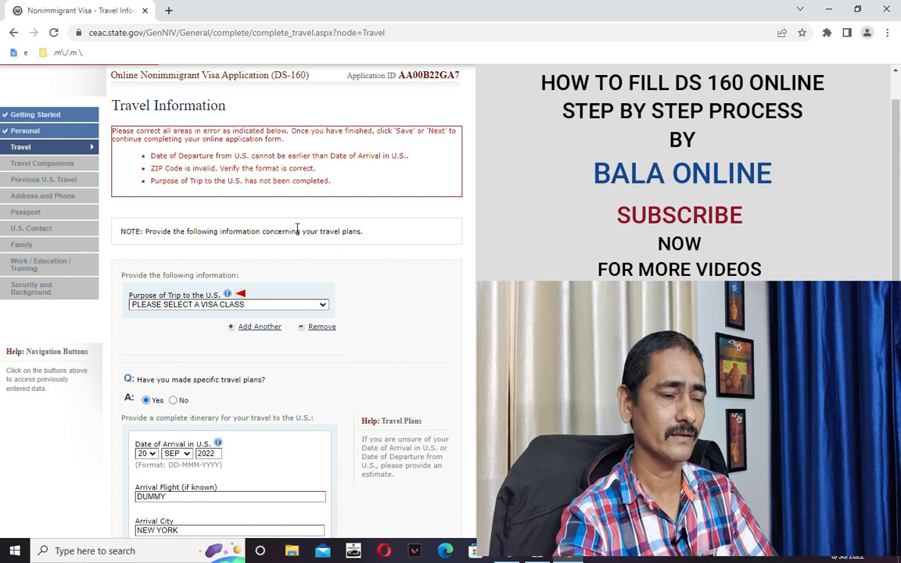
scroll(282, 258, "down", 2)
scroll(258, 322, "down", 1)
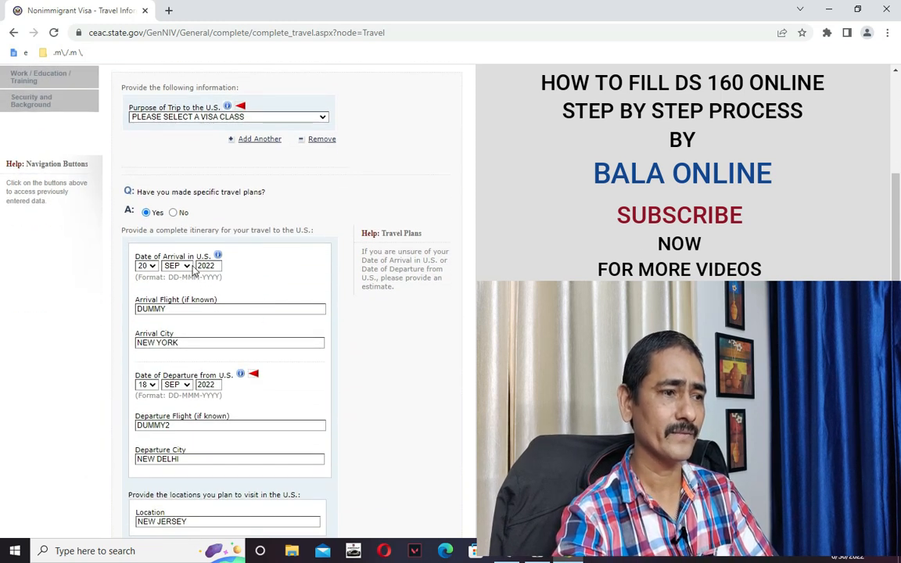
scroll(199, 274, "down", 1)
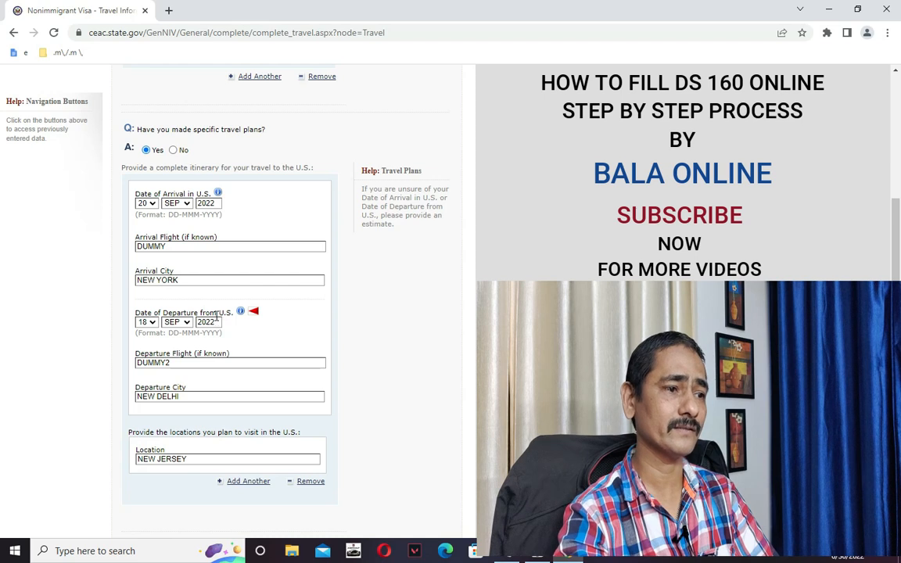
scroll(211, 313, "up", 4)
scroll(219, 329, "down", 2)
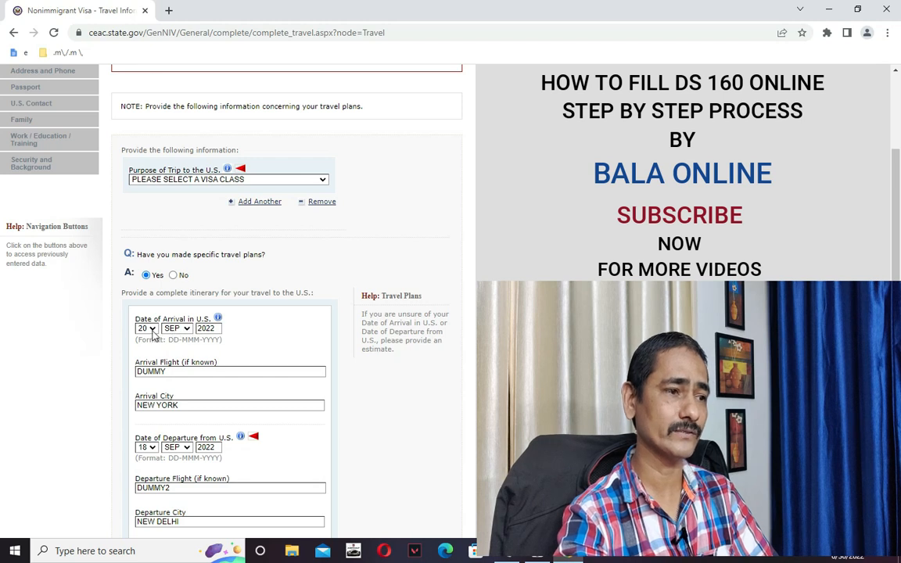
scroll(198, 336, "down", 1)
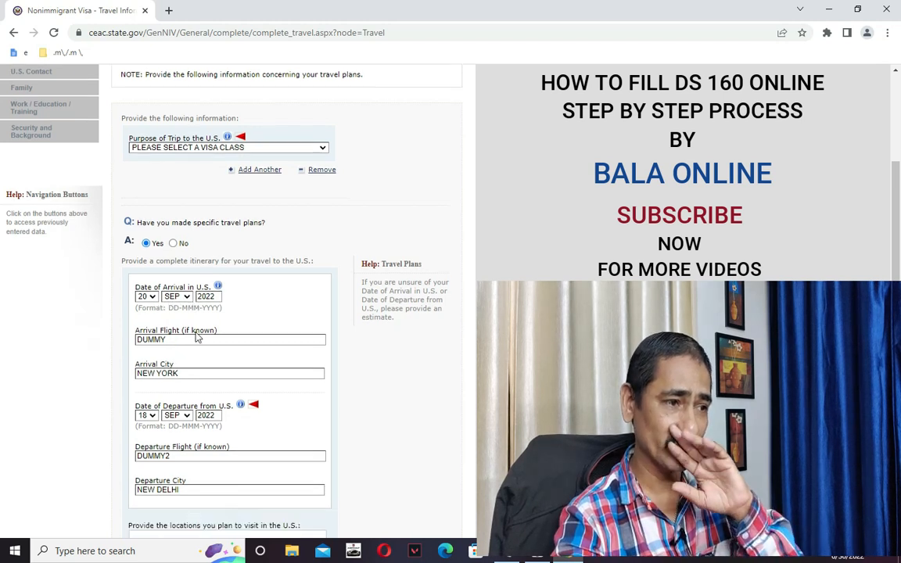
scroll(198, 336, "down", 3)
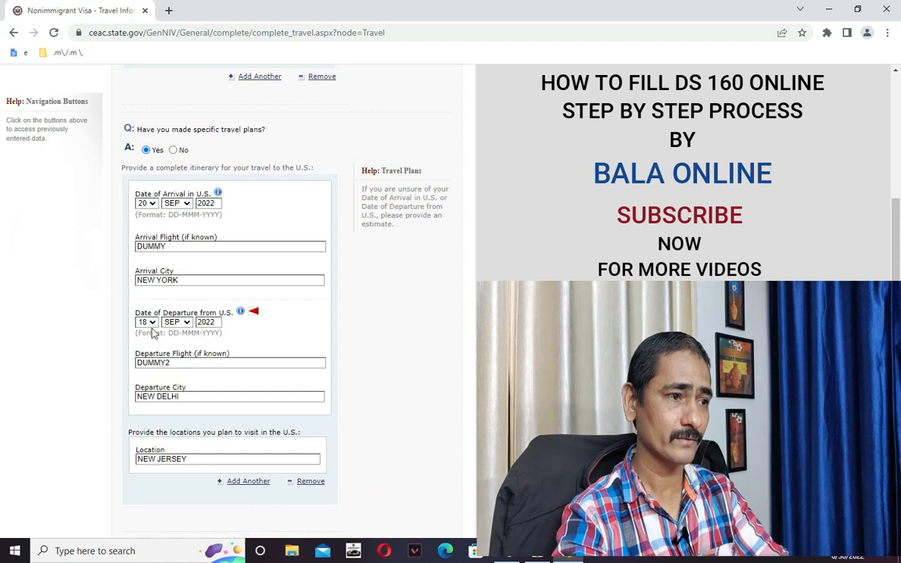
Set the departure day to 27 (27 SEP 2022) and select the flagged ZIP 560005.
left_click(146, 322)
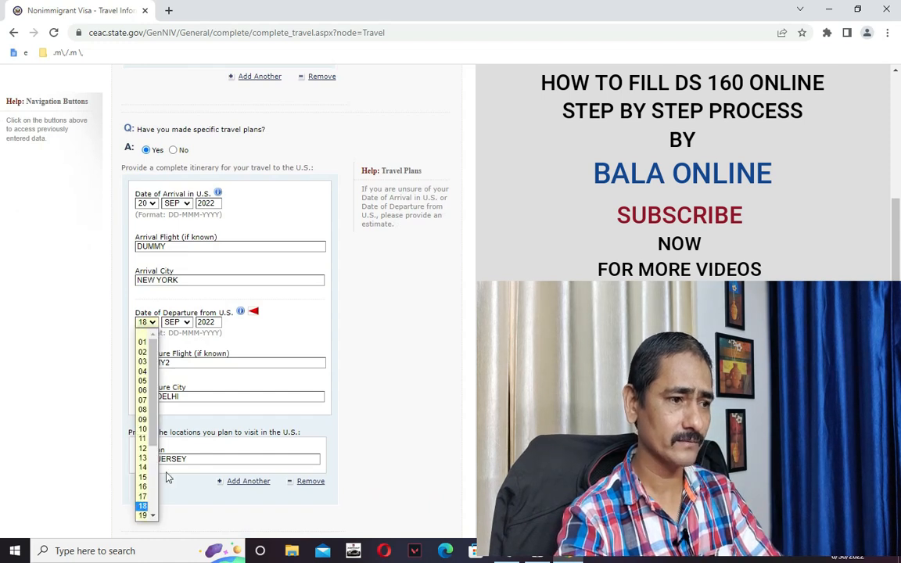
left_click_drag(153, 441, 152, 459)
left_click(153, 517)
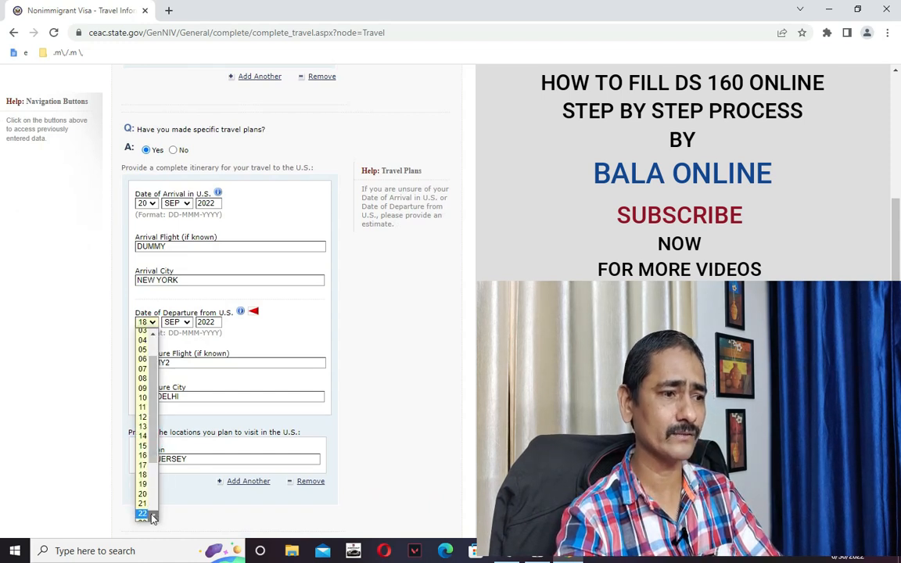
left_click(139, 475)
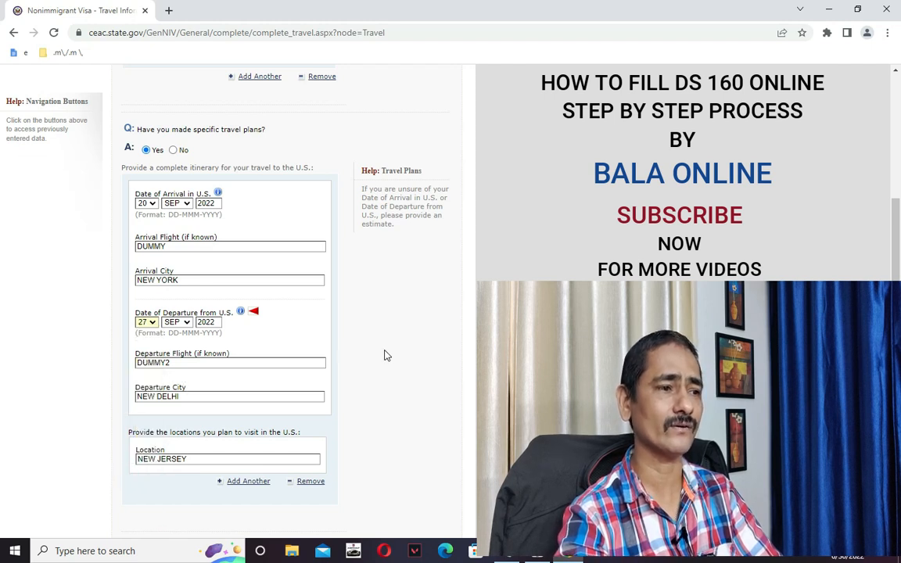
left_click(422, 356)
scroll(397, 362, "up", 5)
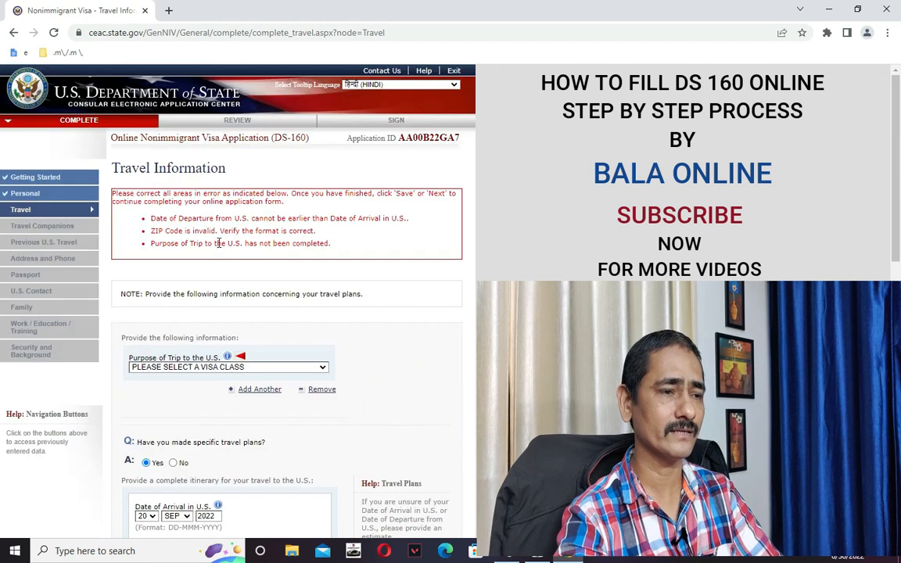
scroll(378, 362, "down", 8)
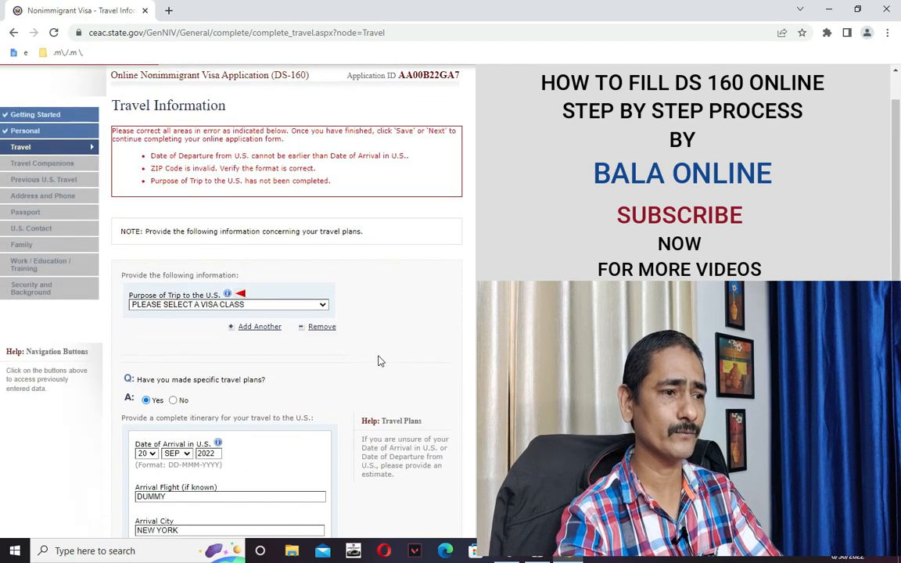
scroll(389, 374, "down", 1)
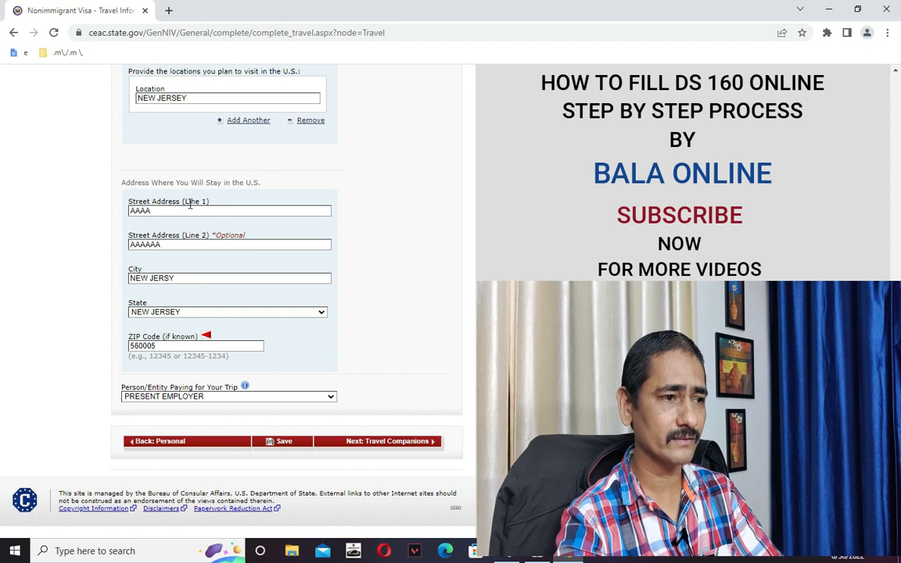
left_click(187, 347)
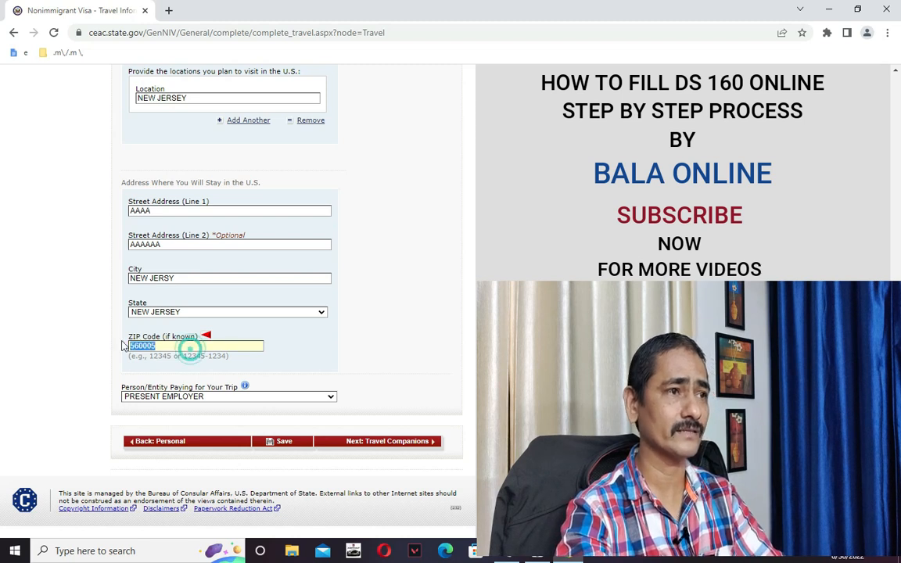
In a new tab, search Google for 'phoenix hotel usa' via its suggestion.
left_click(168, 10)
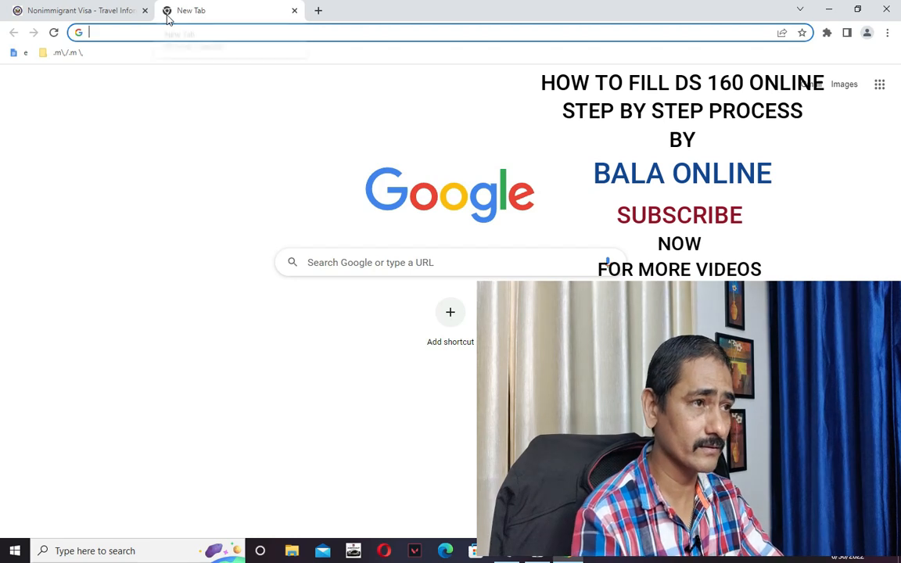
type("google.com")
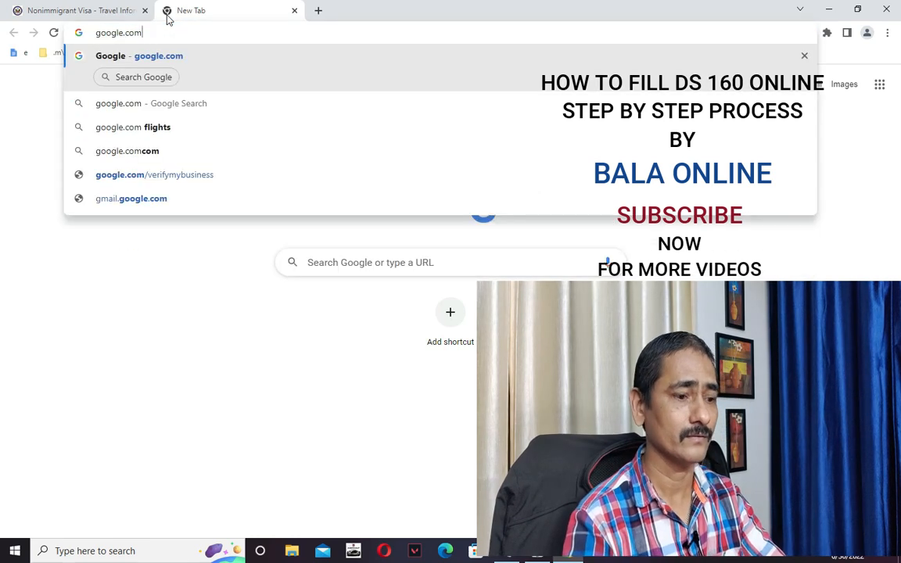
key("Return")
type("phon")
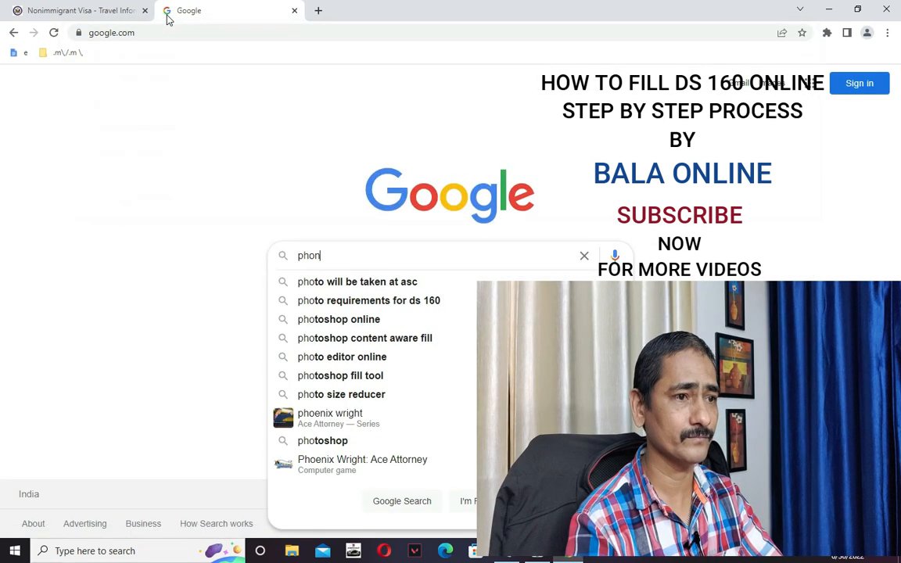
type("e")
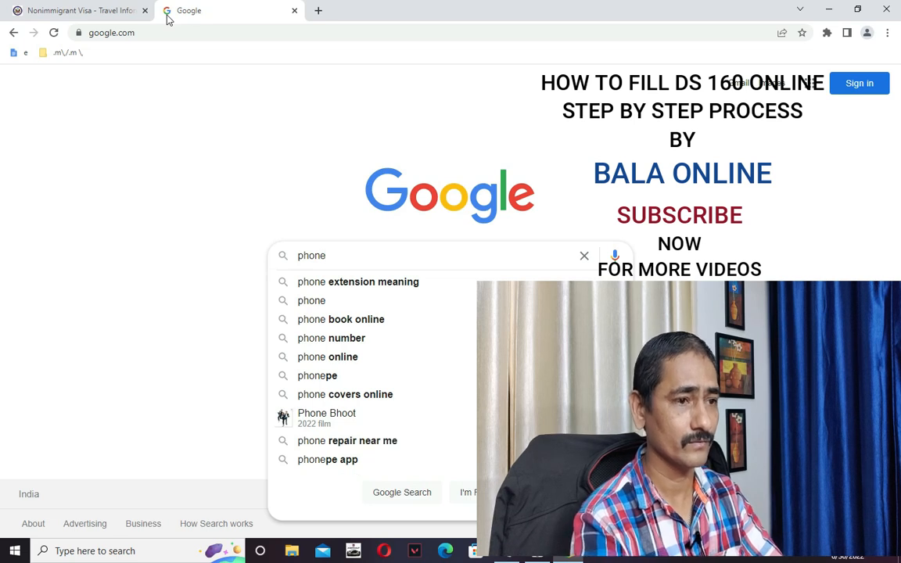
type("x ho")
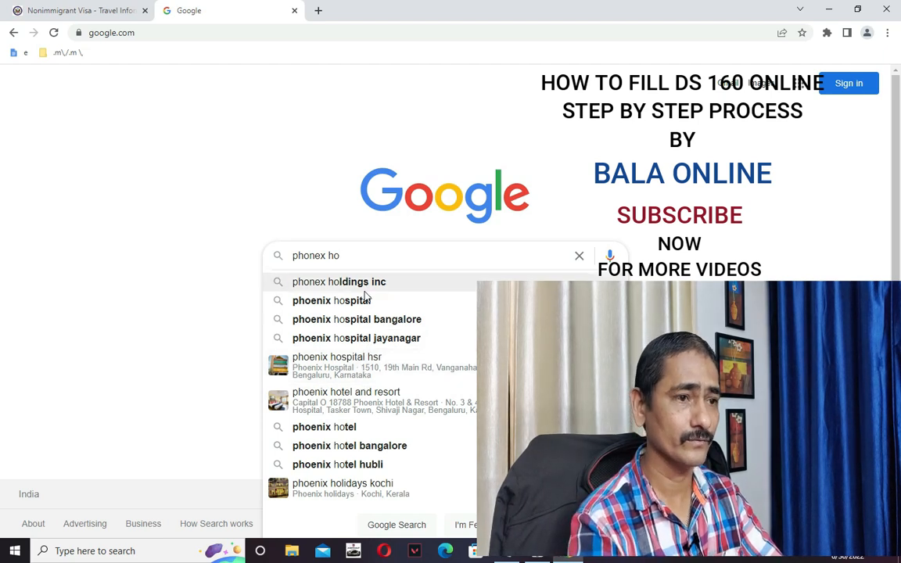
type("tel u")
key("Down")
key("Down")
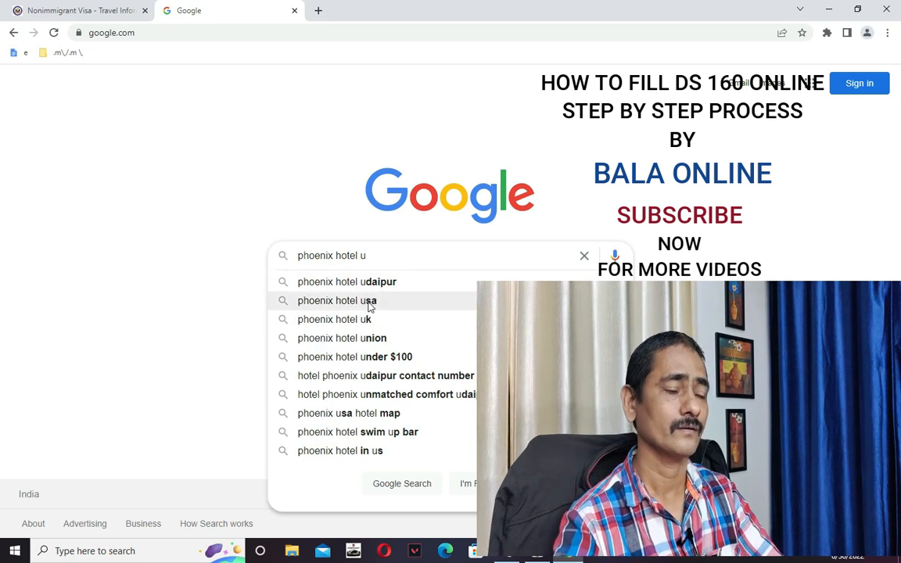
left_click(368, 301)
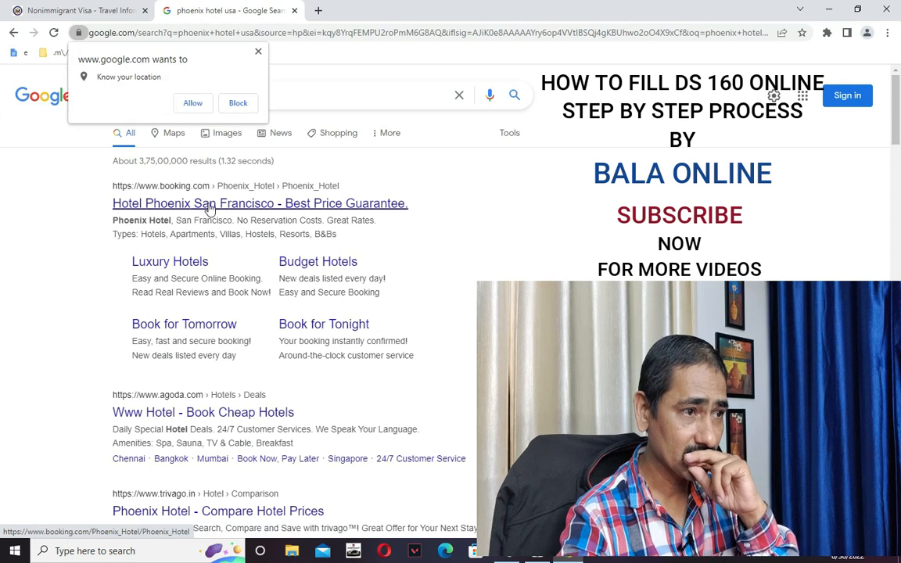
From the Booking.com Hotel Phoenix San Francisco result, open Handlery Union Square Hotel's page (ZIP 94102).
left_click(209, 206)
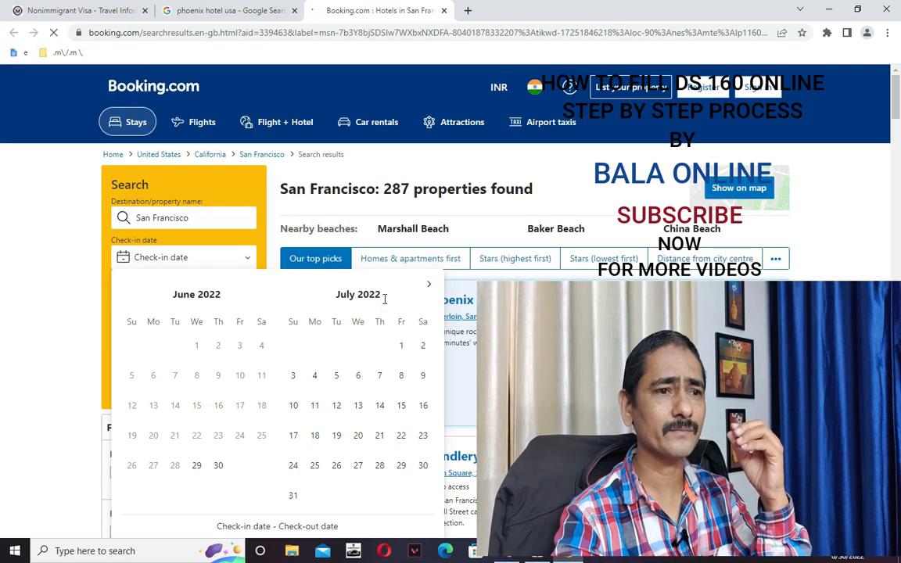
left_click(32, 274)
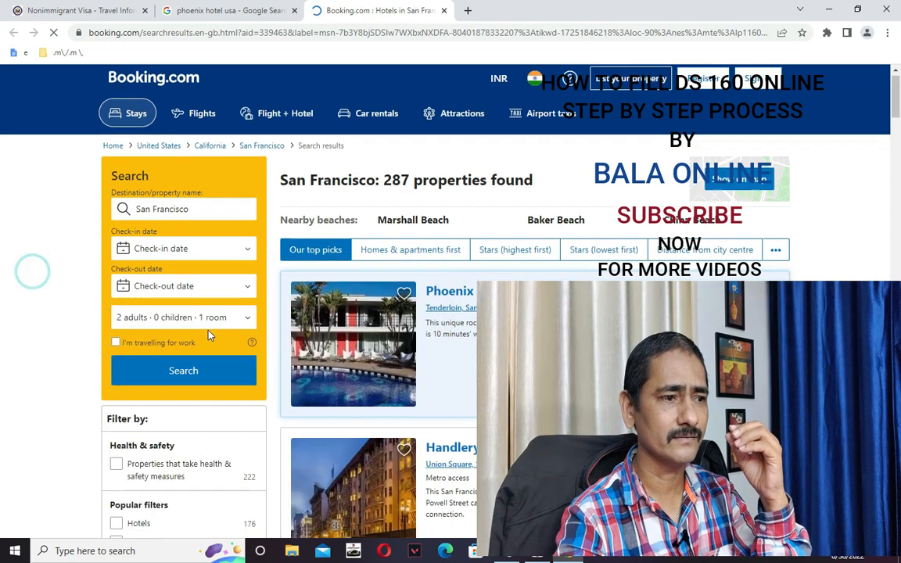
scroll(219, 335, "down", 3)
scroll(219, 335, "up", 3)
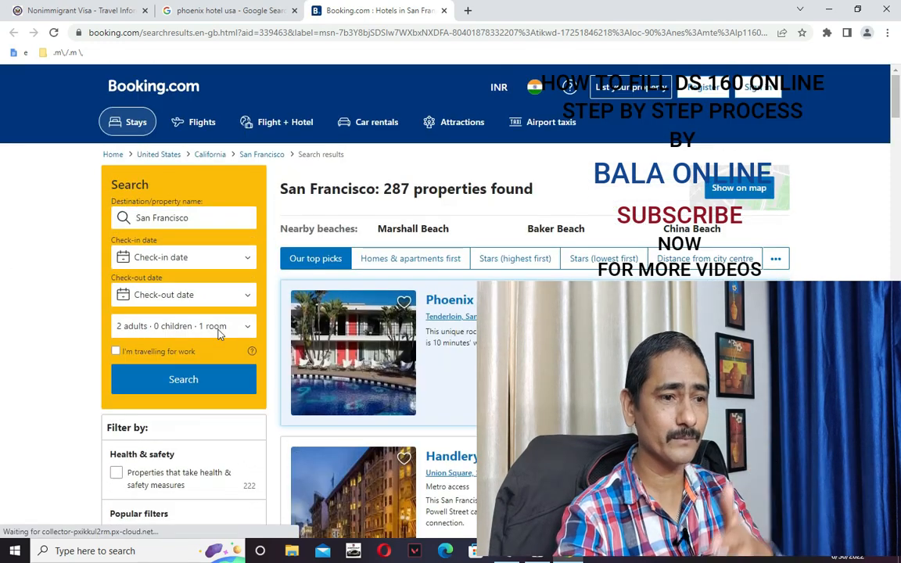
scroll(223, 336, "down", 2)
scroll(223, 338, "down", 2)
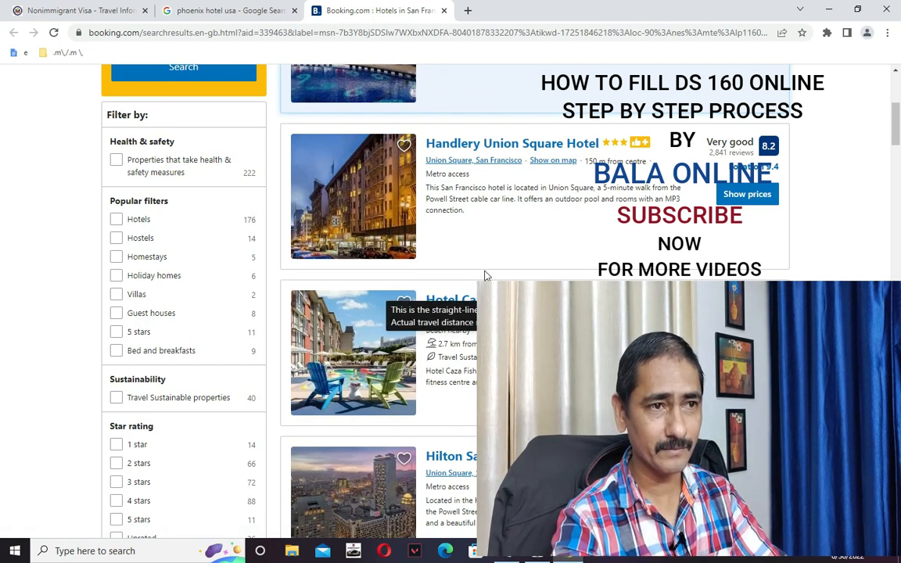
left_click(488, 146)
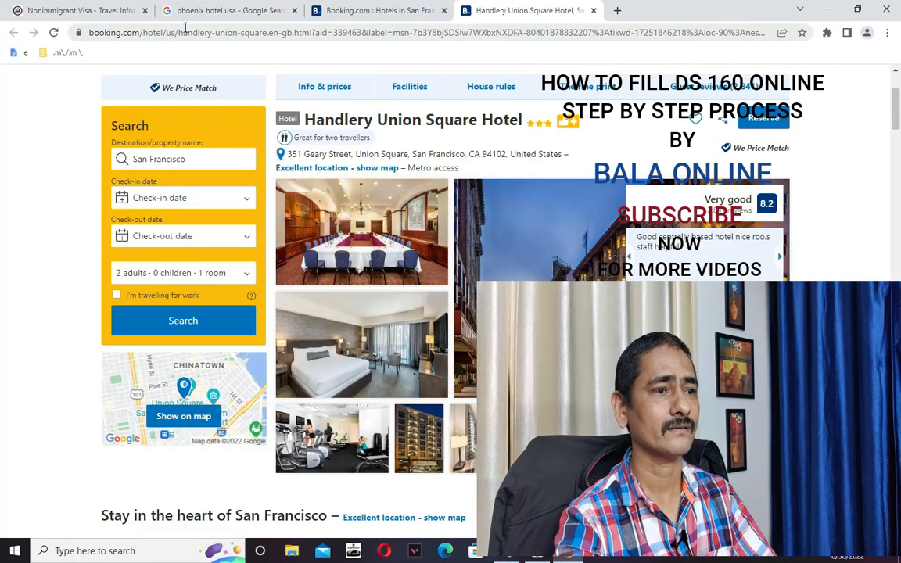
Back on the DS-160 form, enter ZIP code 94102.
left_click(81, 11)
type("94102")
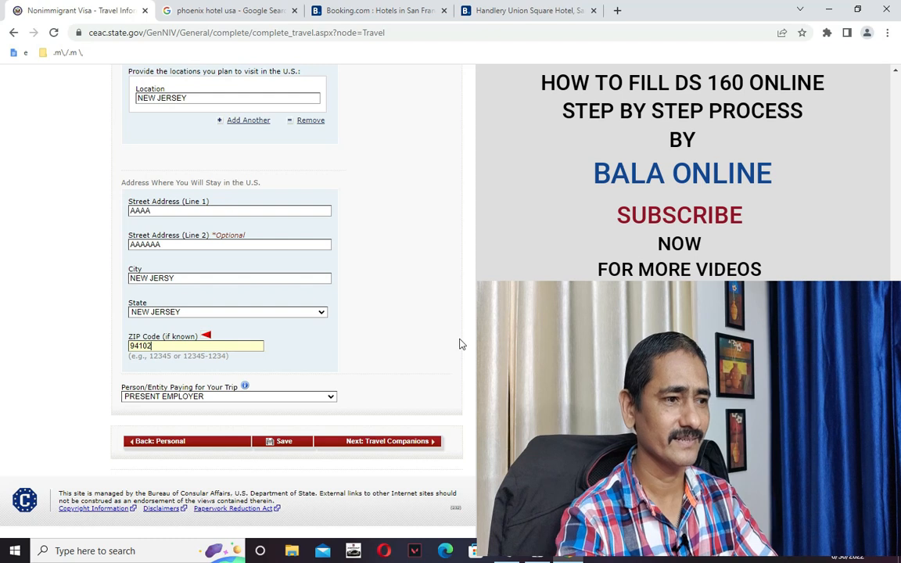
scroll(235, 297, "up", 5)
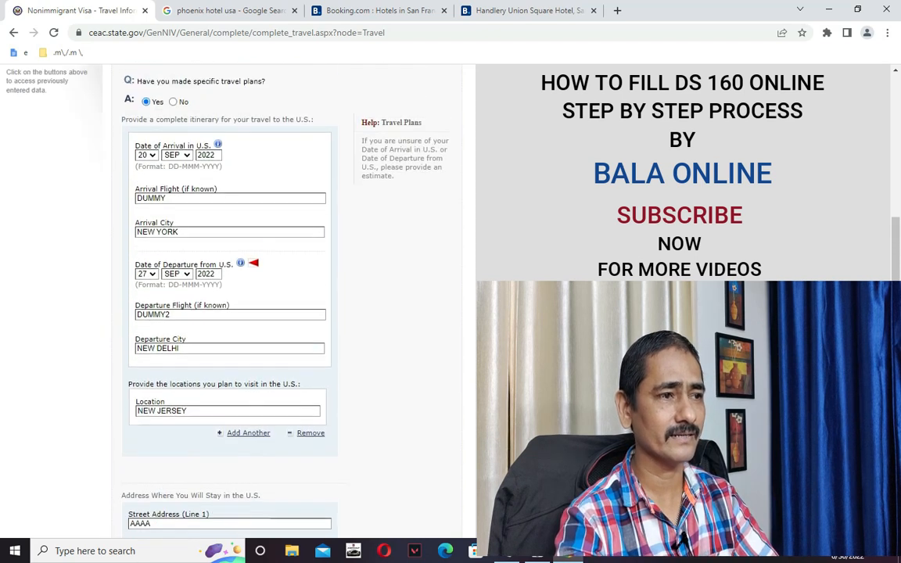
scroll(235, 297, "up", 5)
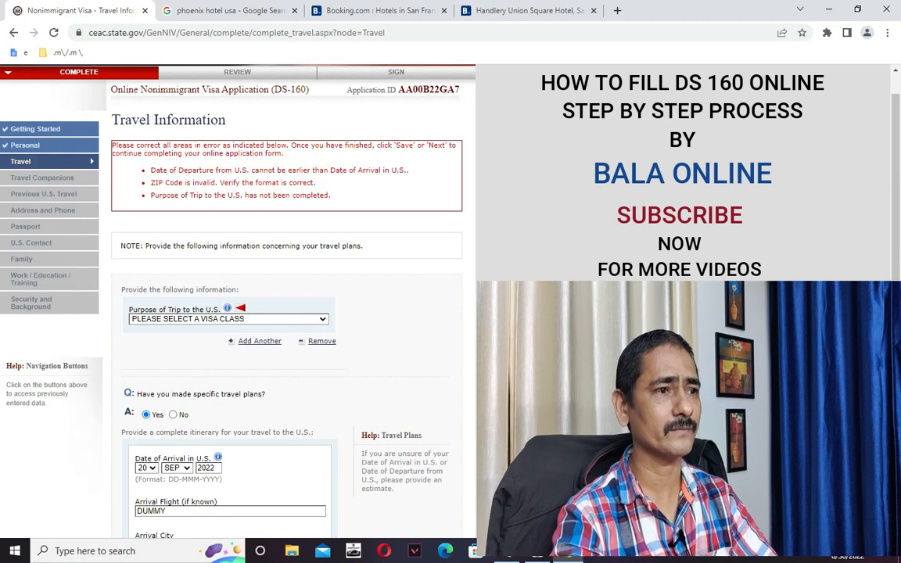
scroll(419, 372, "down", 3)
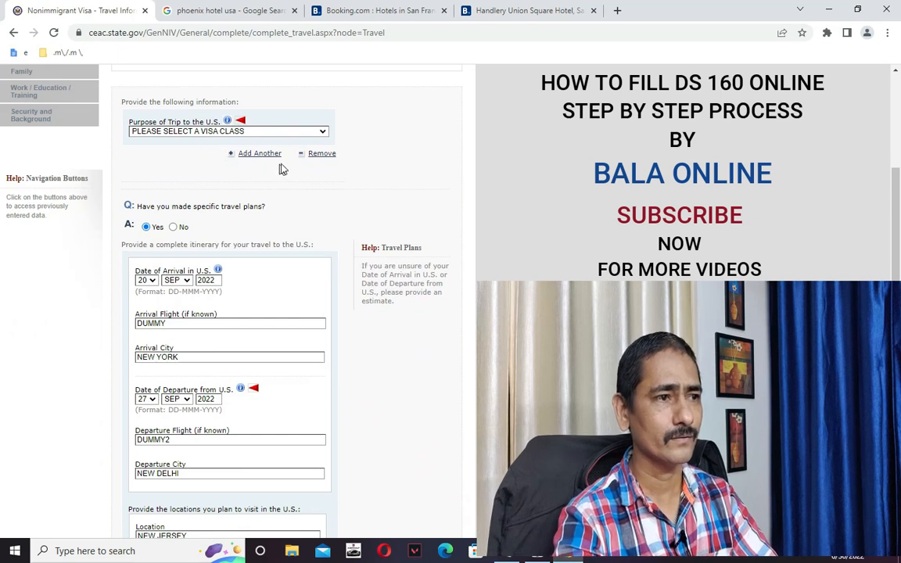
scroll(282, 171, "up", 3)
scroll(321, 297, "down", 1)
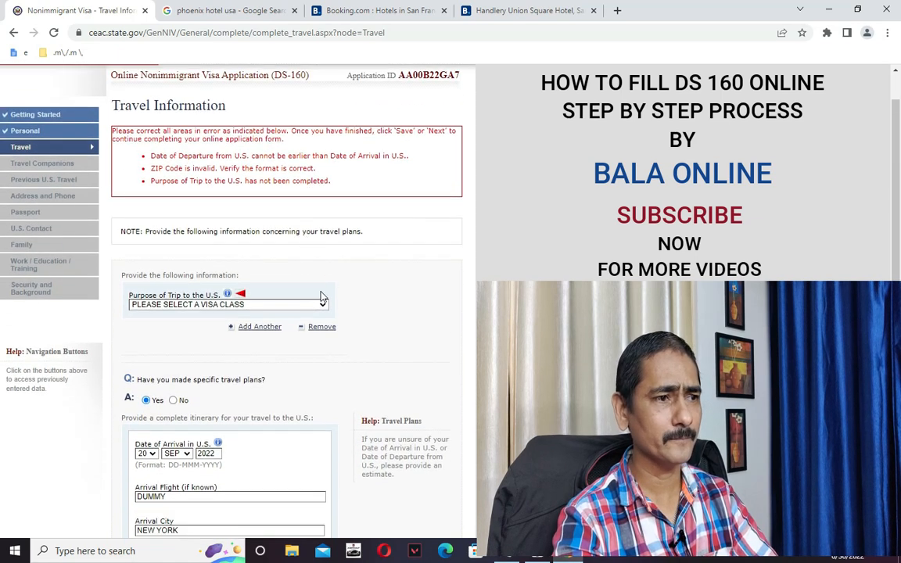
scroll(322, 306, "down", 2)
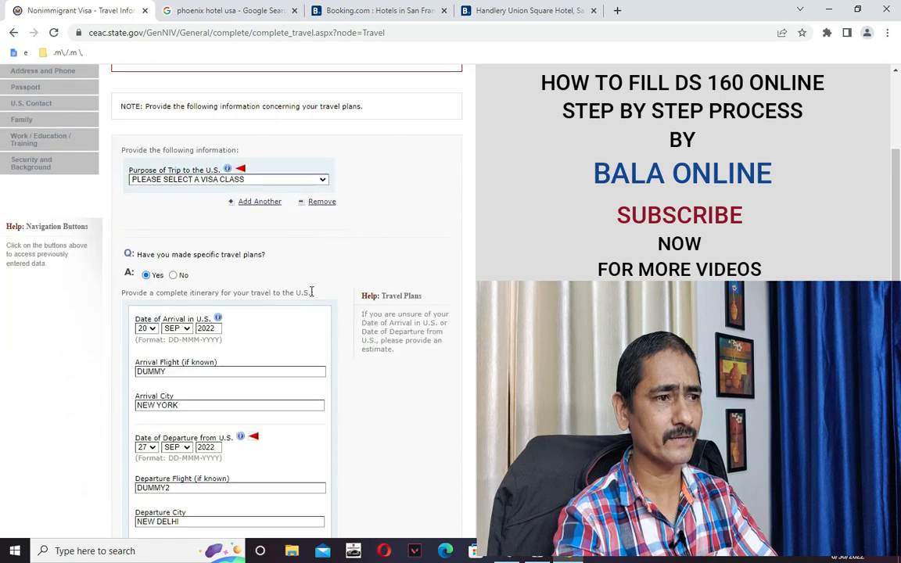
Set Purpose of Trip to TEMP. BUSINESS PLEASURE VISITOR (B), specified as B1/B2.
left_click(232, 180)
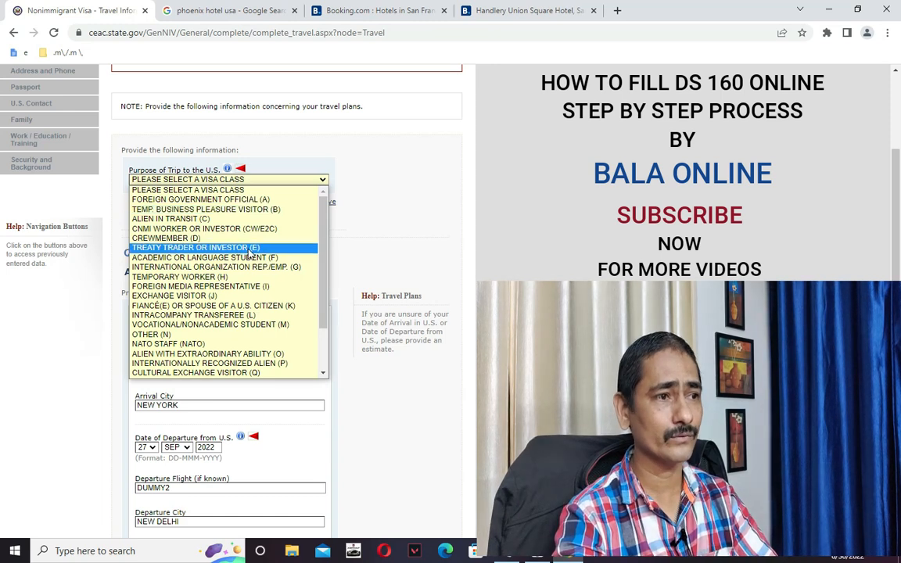
left_click(211, 209)
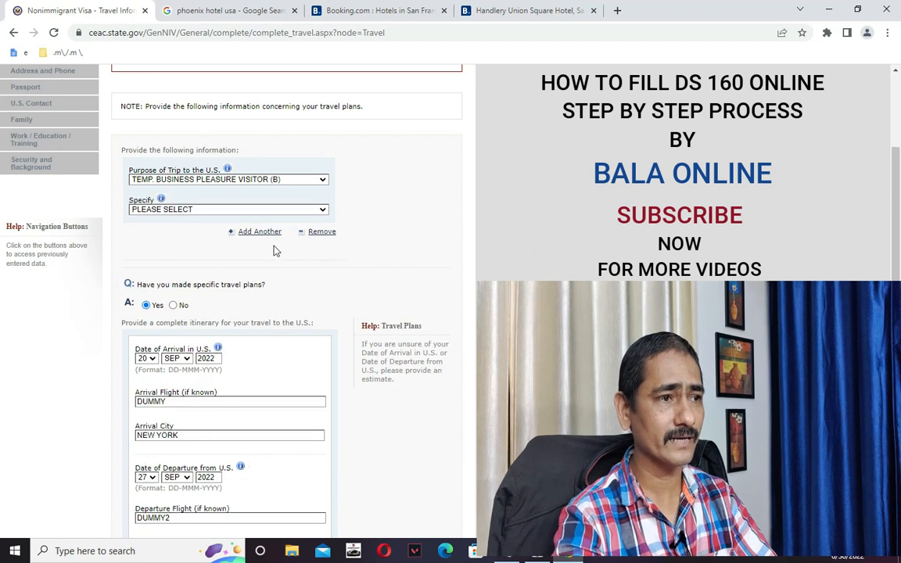
left_click(190, 210)
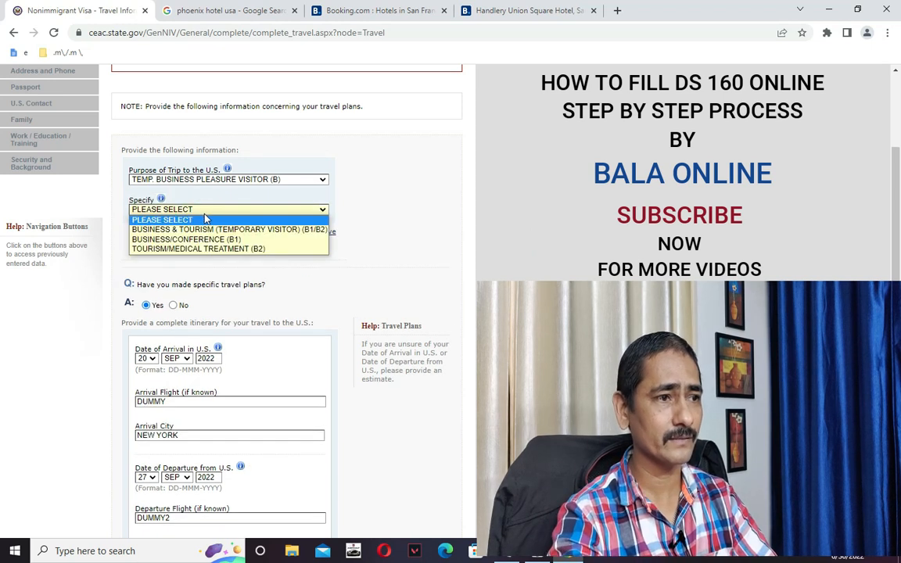
left_click(205, 229)
left_click(544, 256)
left_click(530, 256)
scroll(535, 268, "down", 4)
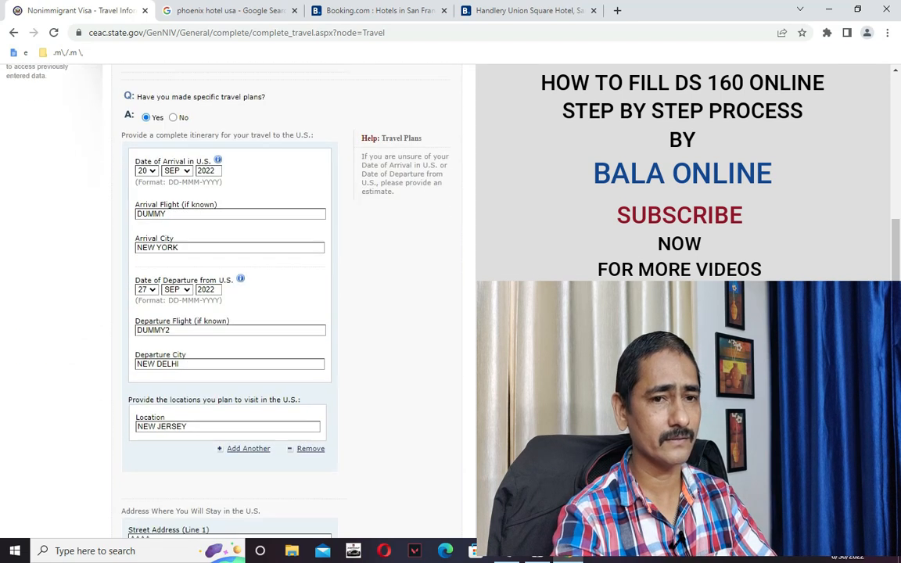
left_click_drag(894, 342, 894, 271)
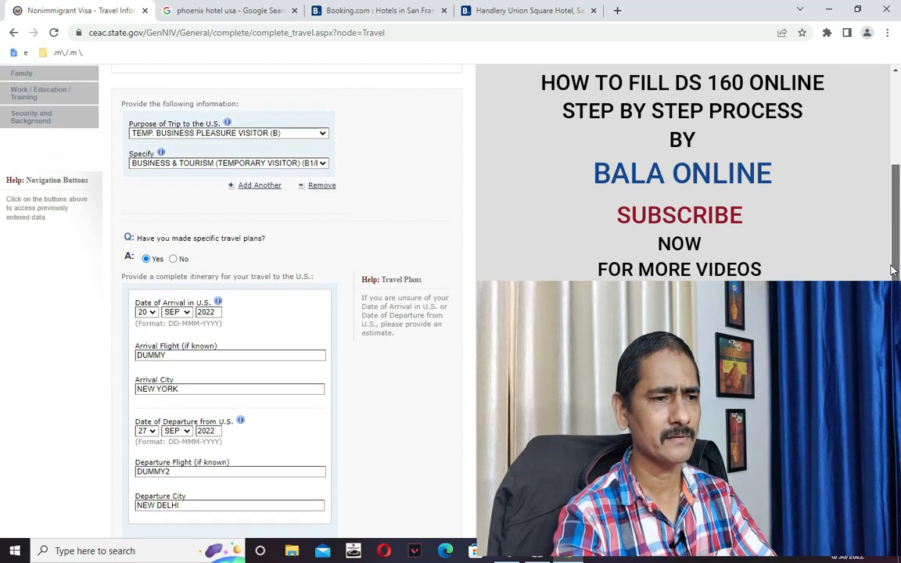
scroll(473, 474, "down", 7)
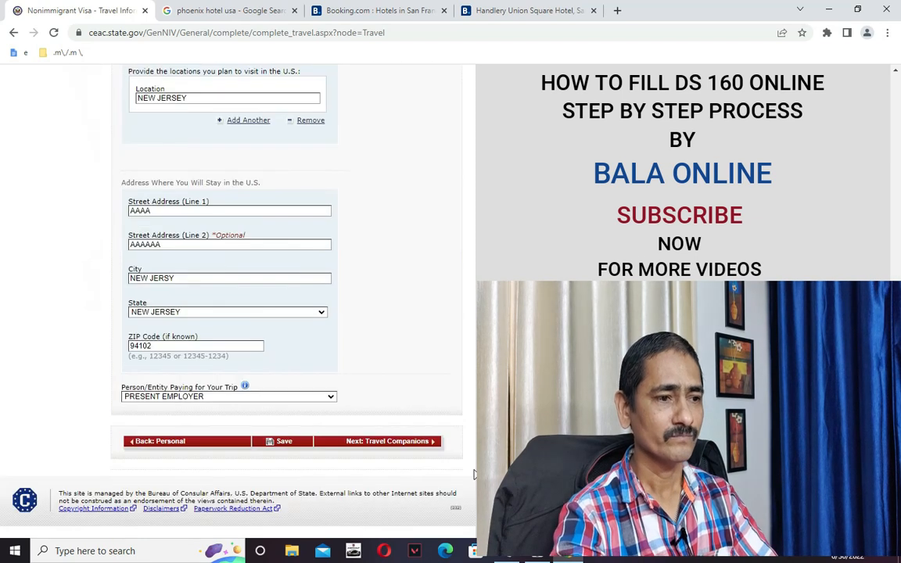
Save the Travel Information page, resume the application, and advance to Travel Companions.
left_click(277, 442)
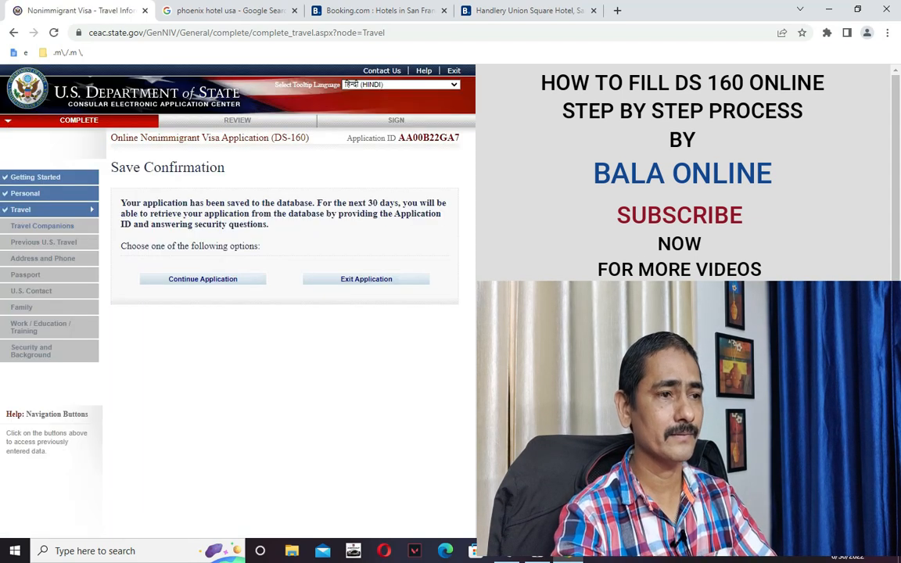
left_click(195, 280)
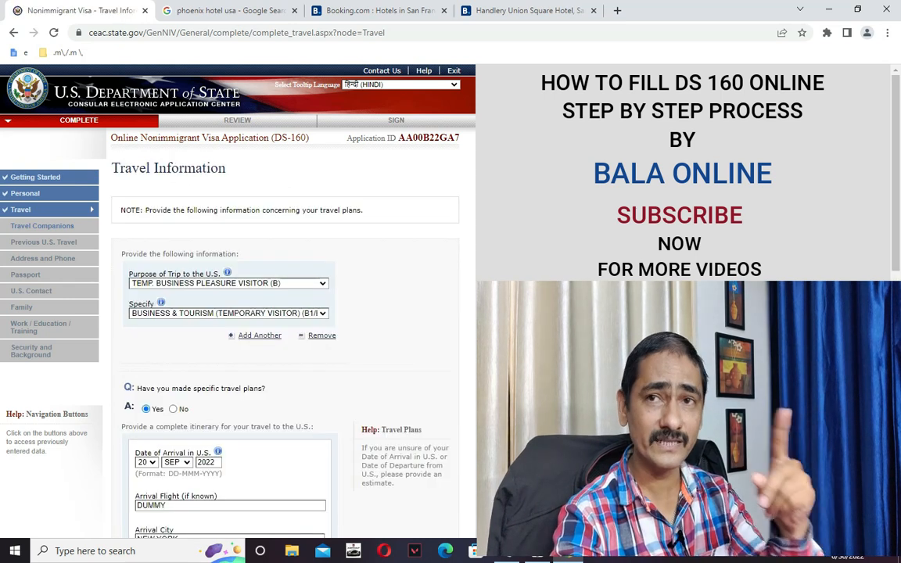
scroll(3, 293, "down", 1)
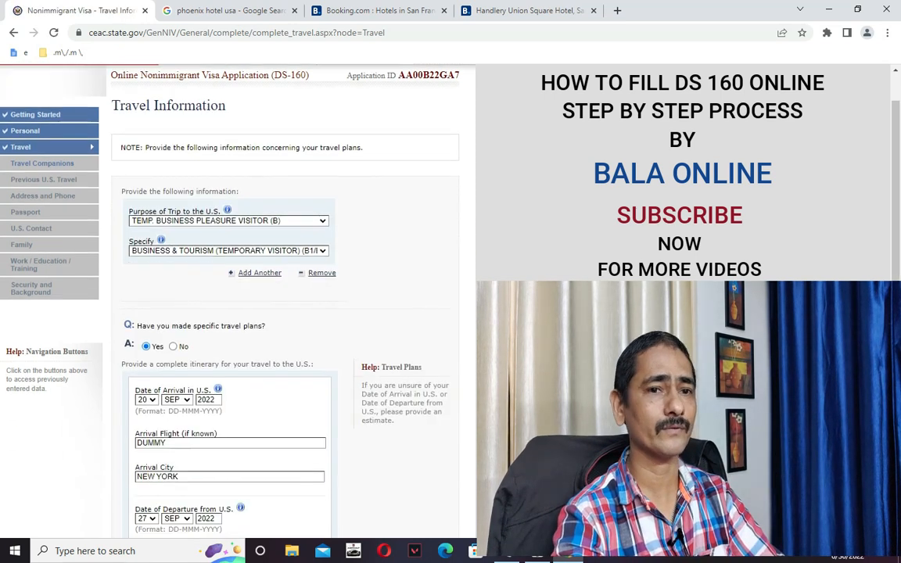
scroll(2, 294, "down", 10)
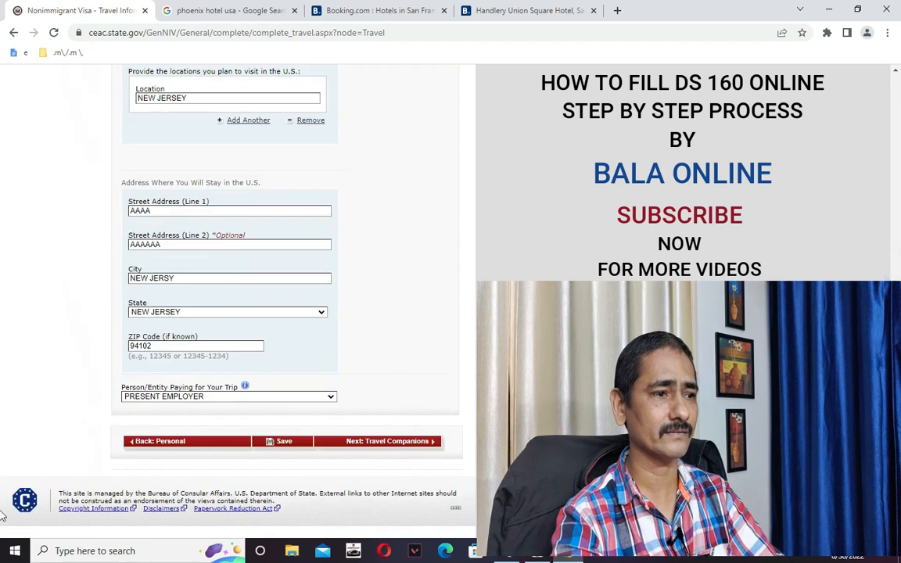
left_click(392, 444)
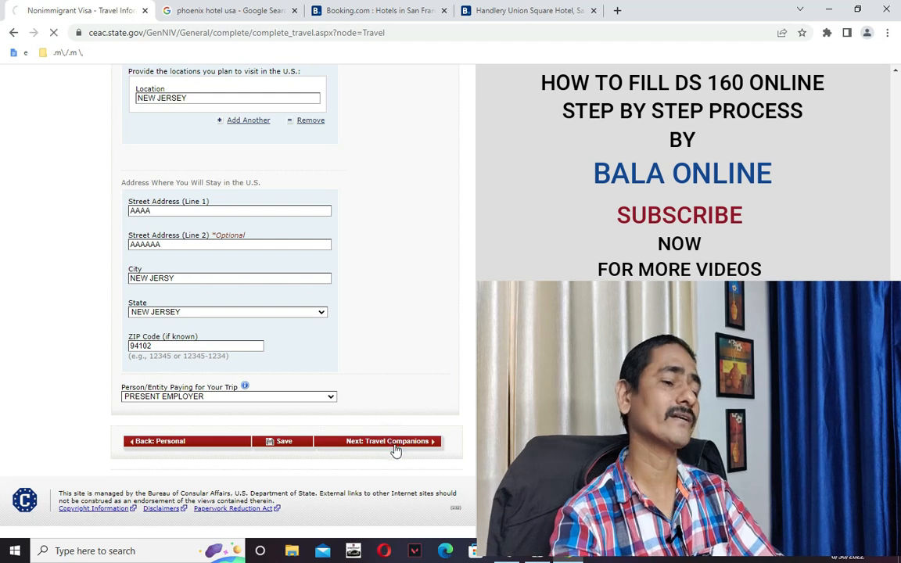
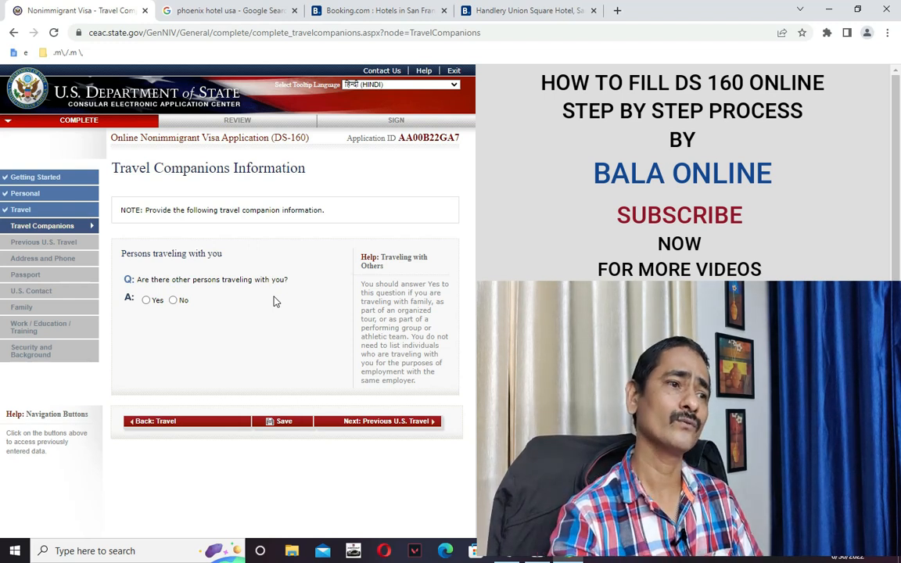
Answer No to other persons travelling with you and save the Travel Companions page.
left_click(174, 301)
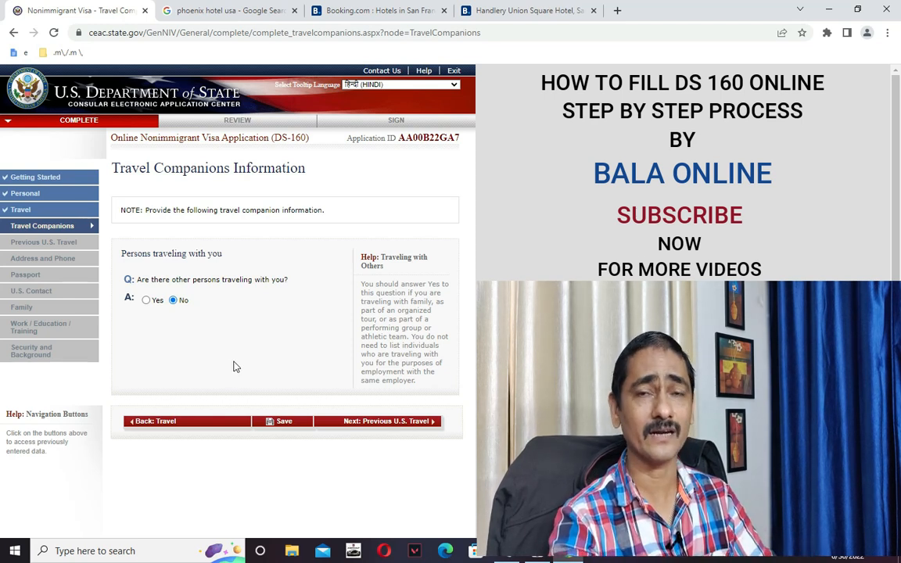
left_click(284, 421)
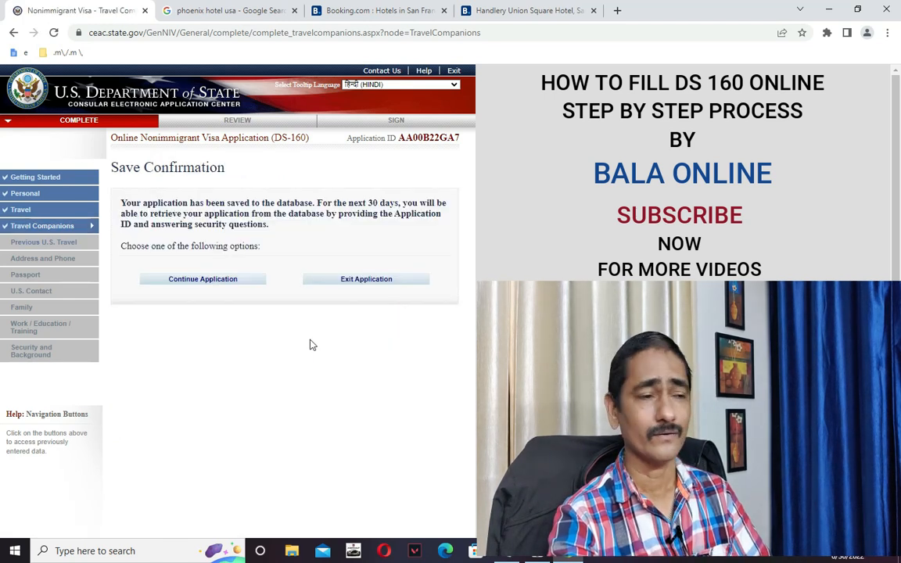
left_click(227, 284)
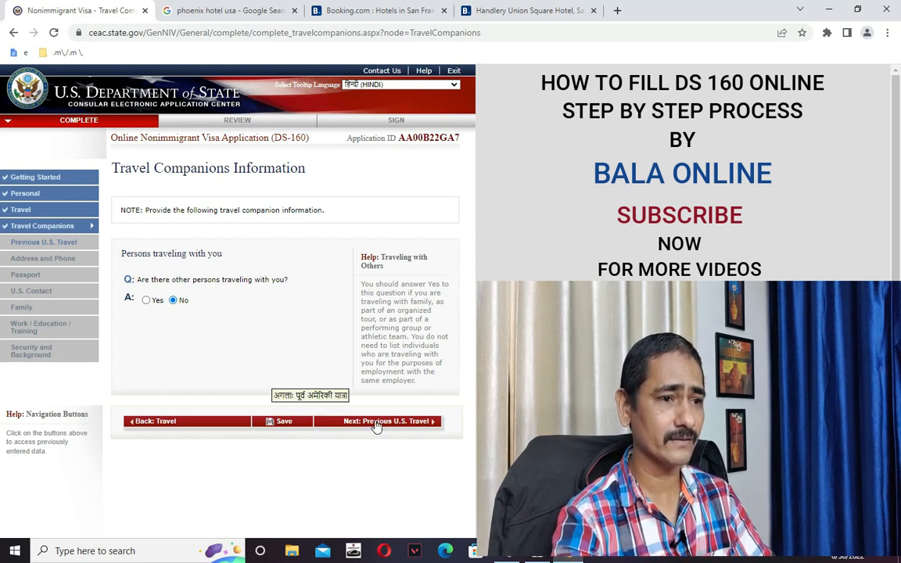
Save the Travel Companions page again and move on to Previous U.S. Travel.
left_click(291, 423)
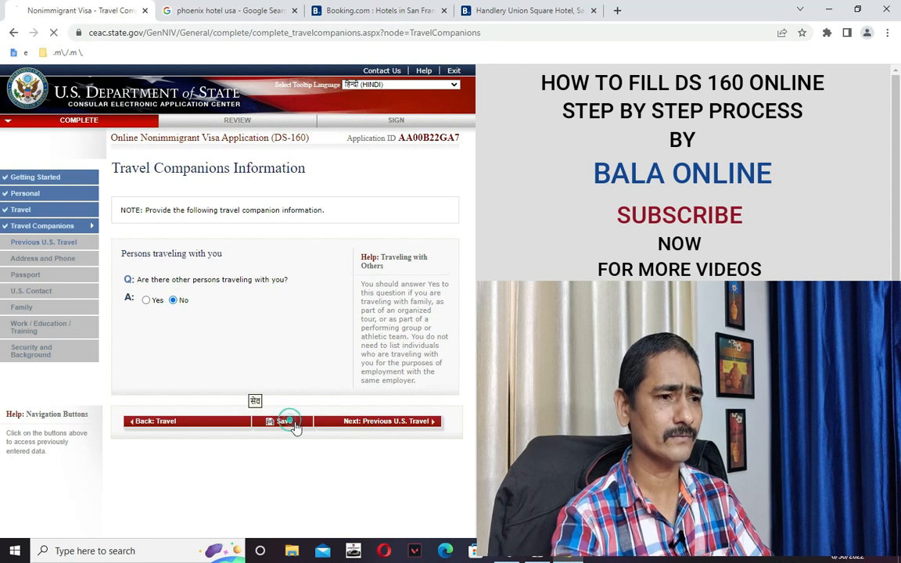
left_click(201, 283)
left_click(383, 427)
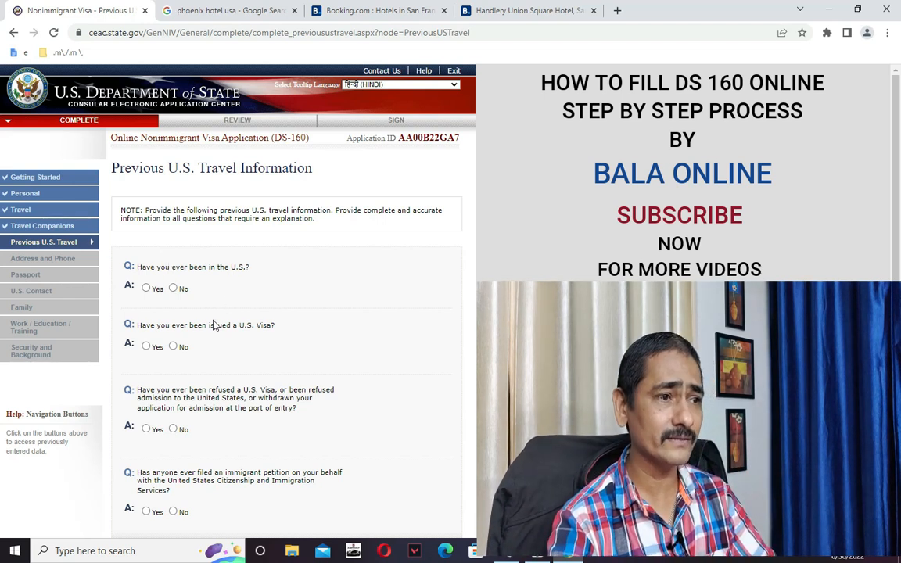
Answer No to prior U.S. visits, previously issued U.S. visas, and visa refusals.
left_click(173, 287)
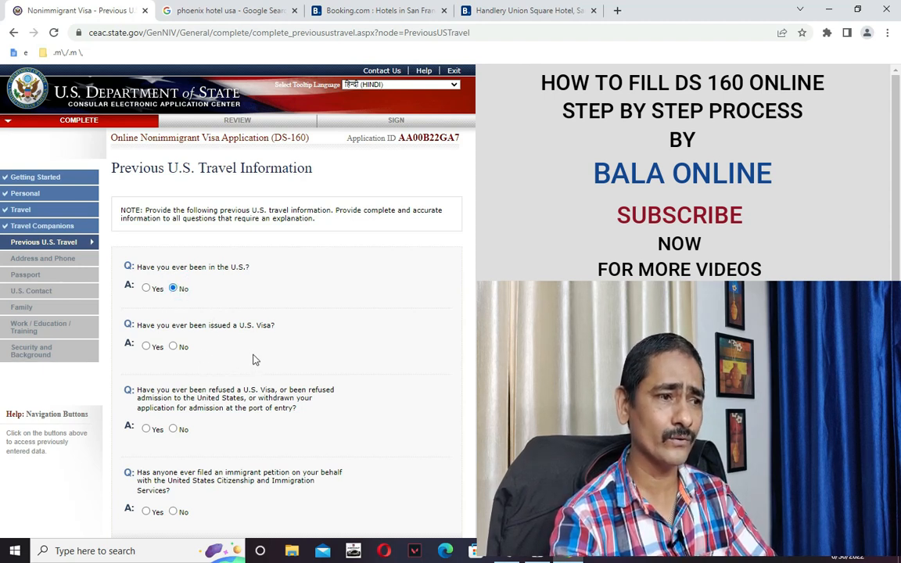
left_click(174, 348)
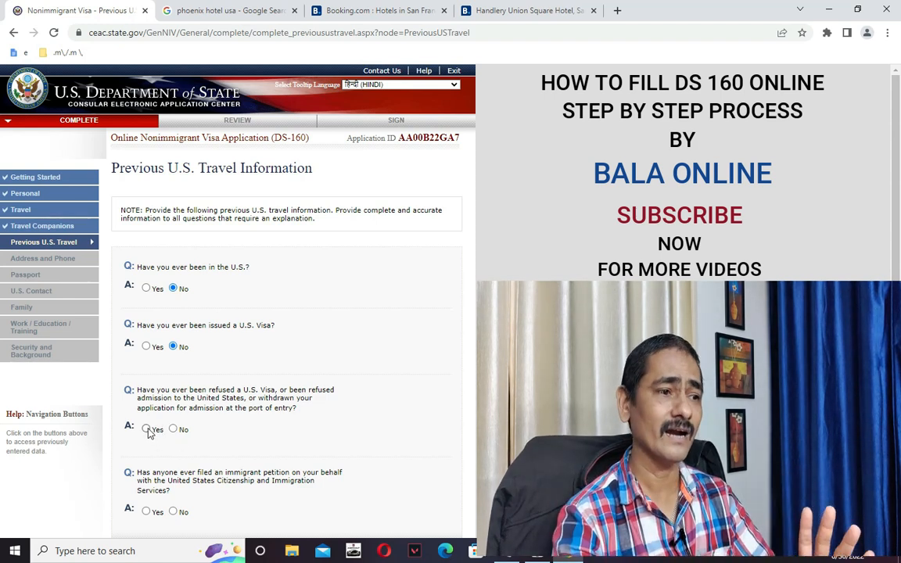
left_click(173, 430)
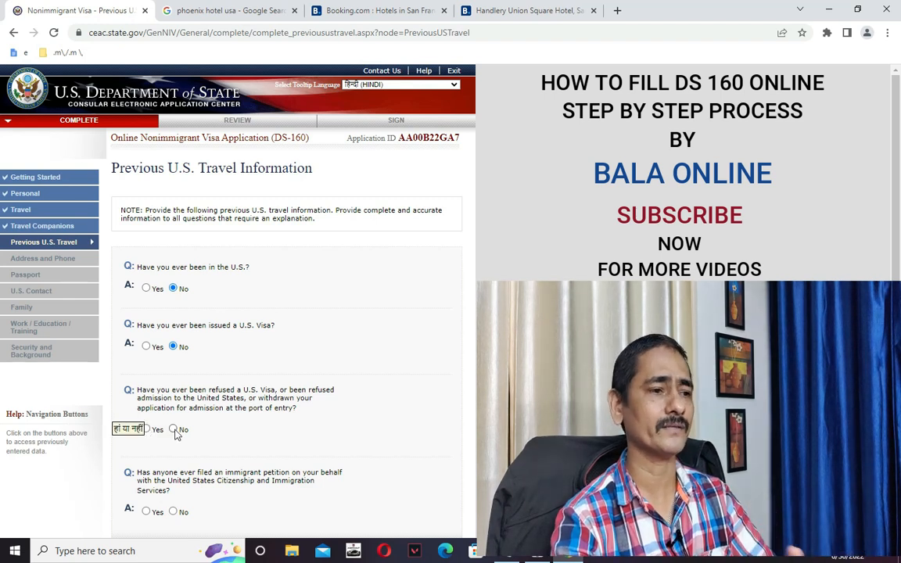
scroll(336, 435, "down", 1)
scroll(337, 435, "down", 1)
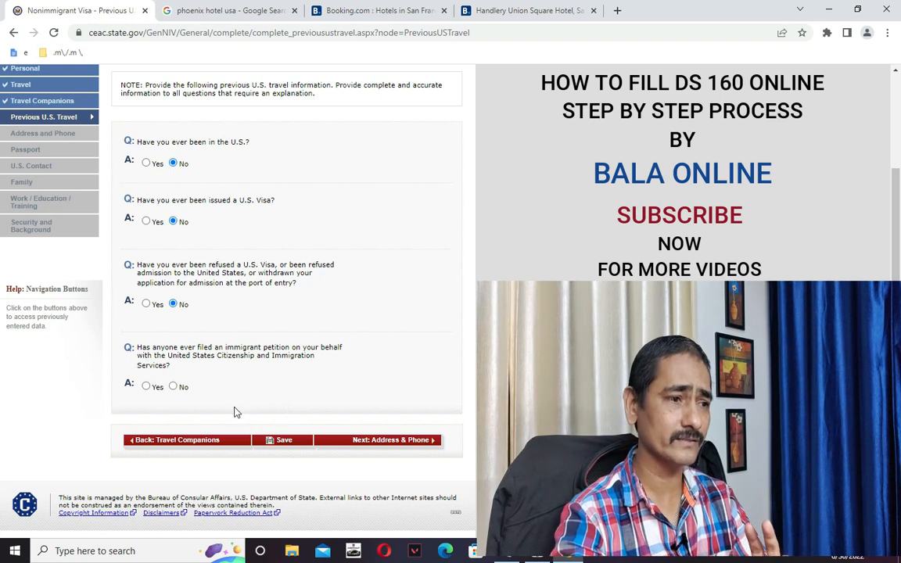
Answer No to the immigrant petition question and save the Previous U.S. Travel answers.
left_click(173, 387)
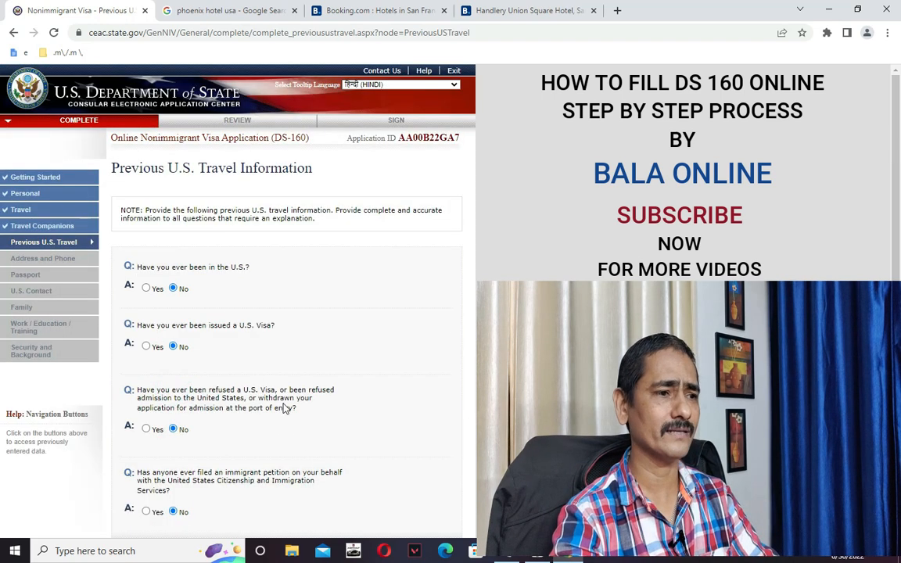
scroll(270, 430, "down", 3)
left_click(285, 437)
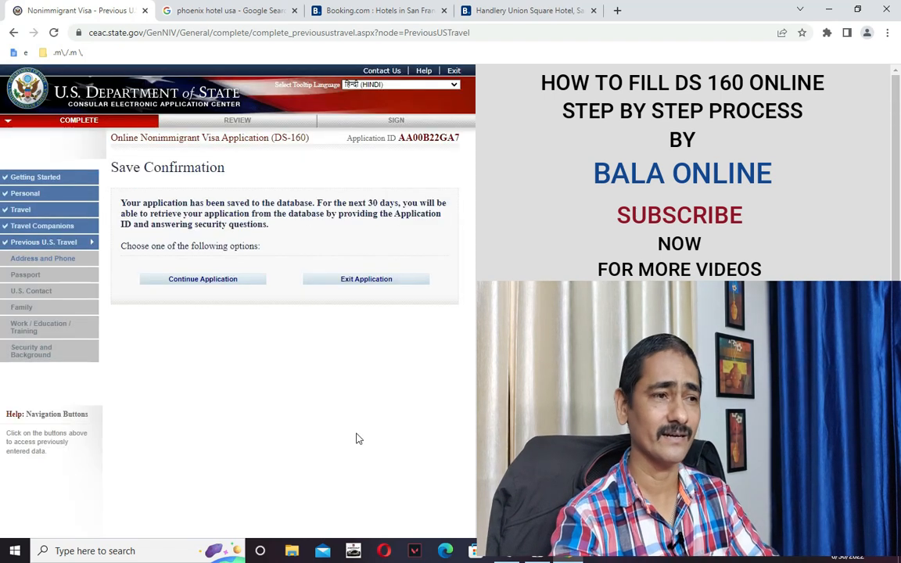
left_click(205, 279)
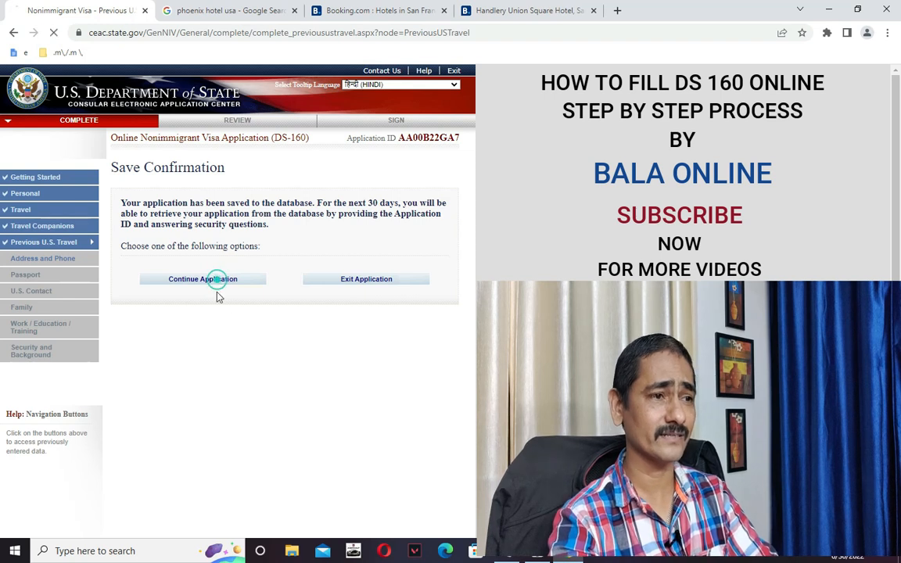
Continue from Previous U.S. Travel to the Address and Phone Information page.
scroll(316, 353, "down", 2)
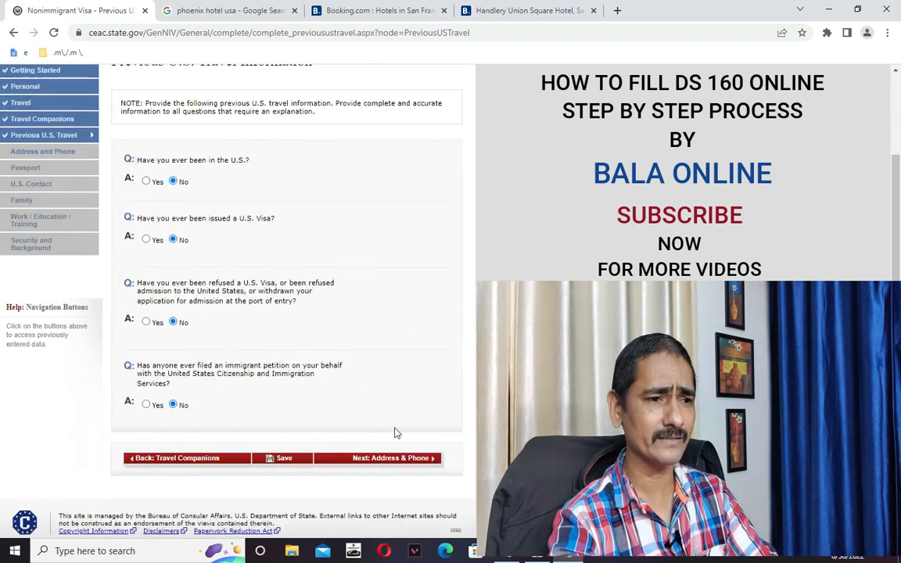
scroll(396, 429, "up", 1)
left_click(401, 503)
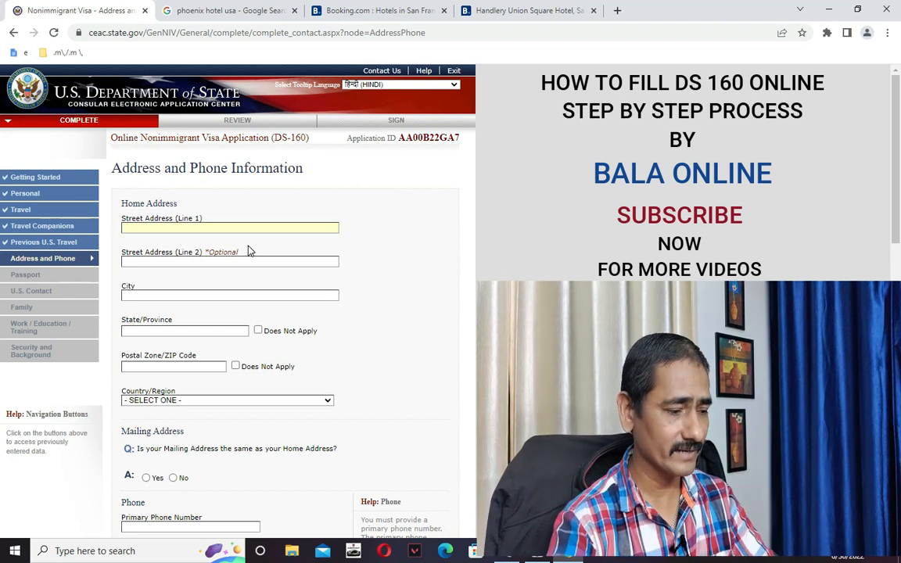
Enter two home street lines, city NEW DELHI, state NEW, and postal code 560005.
type("SDFSDDSGDS")
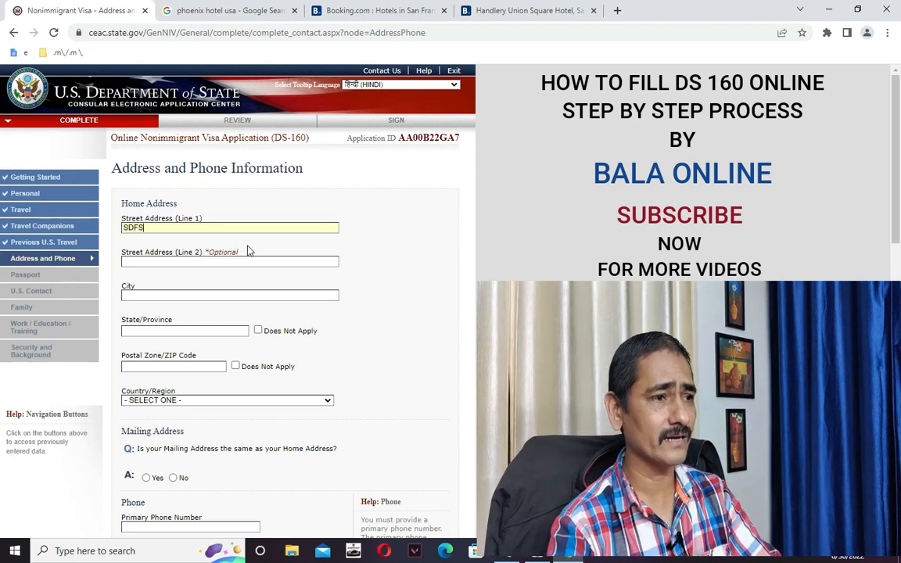
left_click(236, 263)
type("SDGSDGSDG")
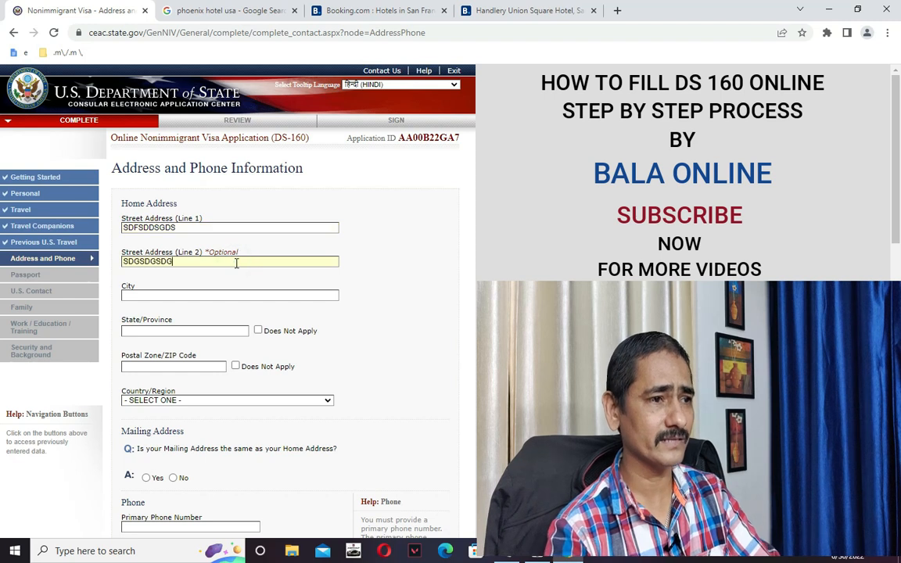
left_click(232, 294)
type("NEW DELHI")
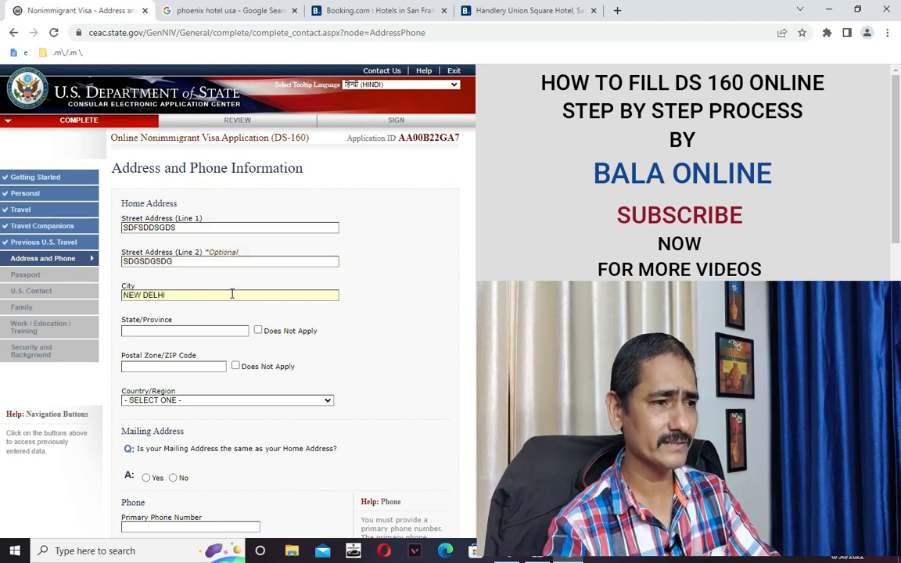
left_click(209, 327)
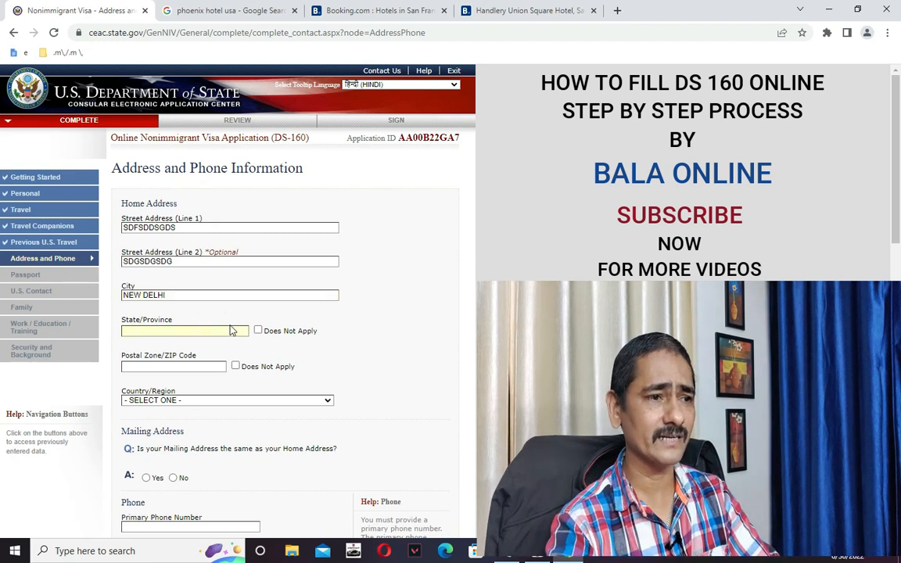
left_click(258, 331)
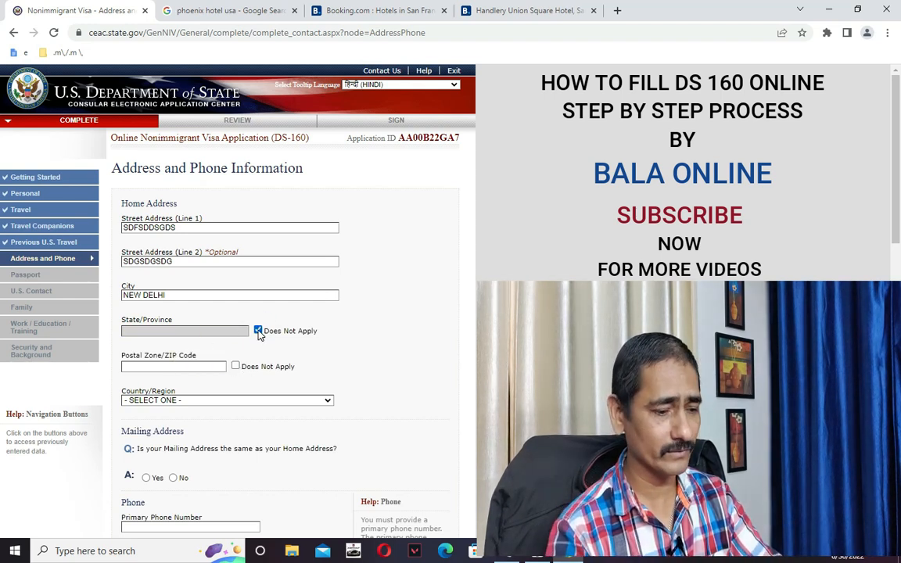
left_click(258, 330)
type("NEW")
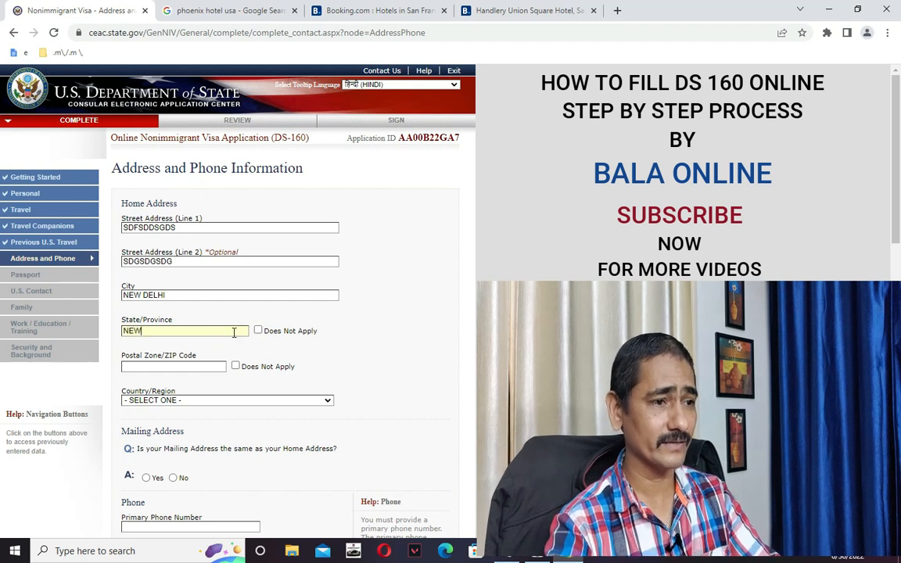
left_click(191, 366)
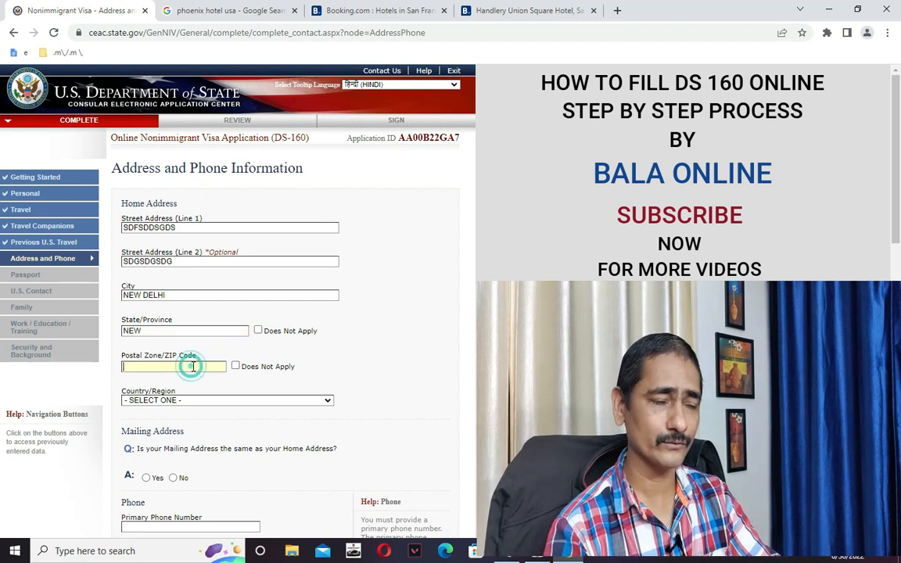
type("560005")
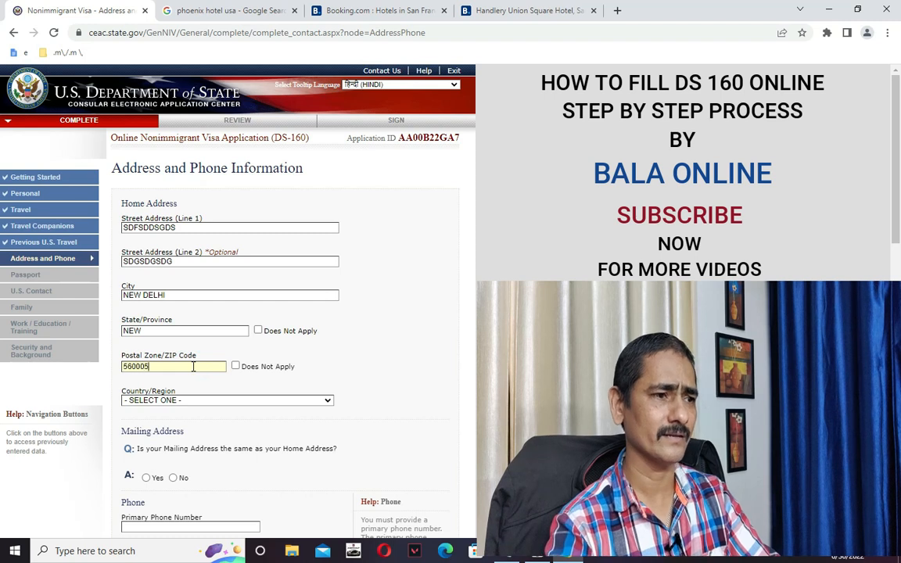
Set the home Country/Region to INDIA and scroll down to the Mailing Address question.
scroll(247, 368, "down", 1)
left_click(232, 339)
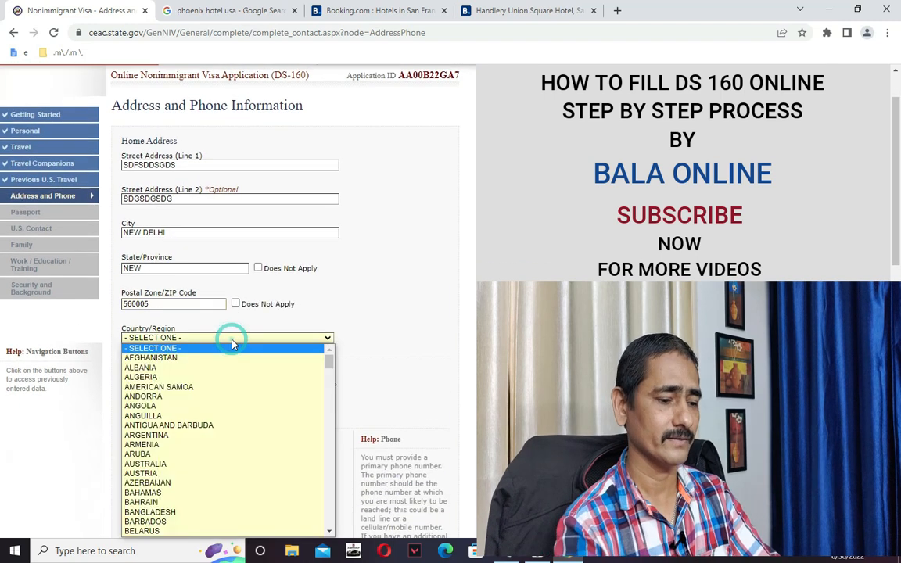
key("i")
scroll(224, 357, "down", 4)
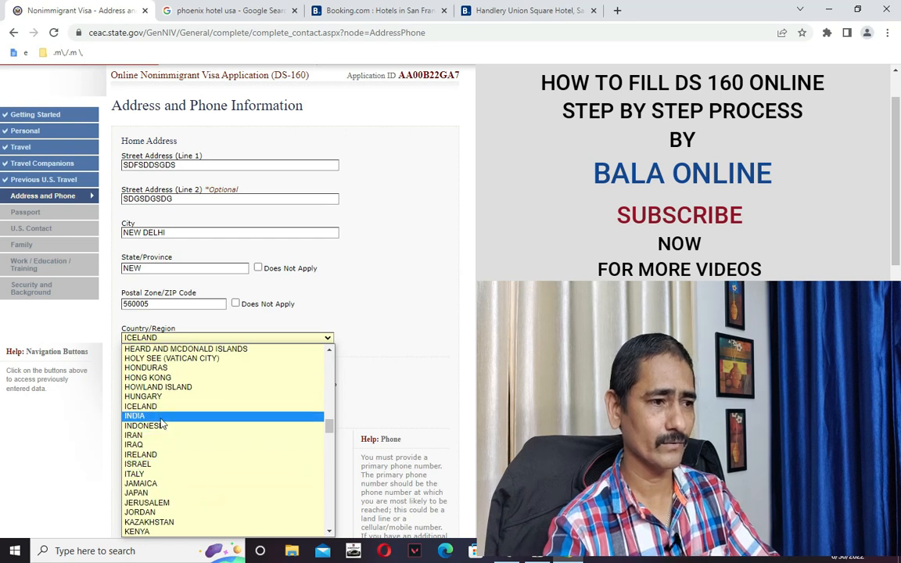
left_click(149, 416)
scroll(148, 392, "down", 2)
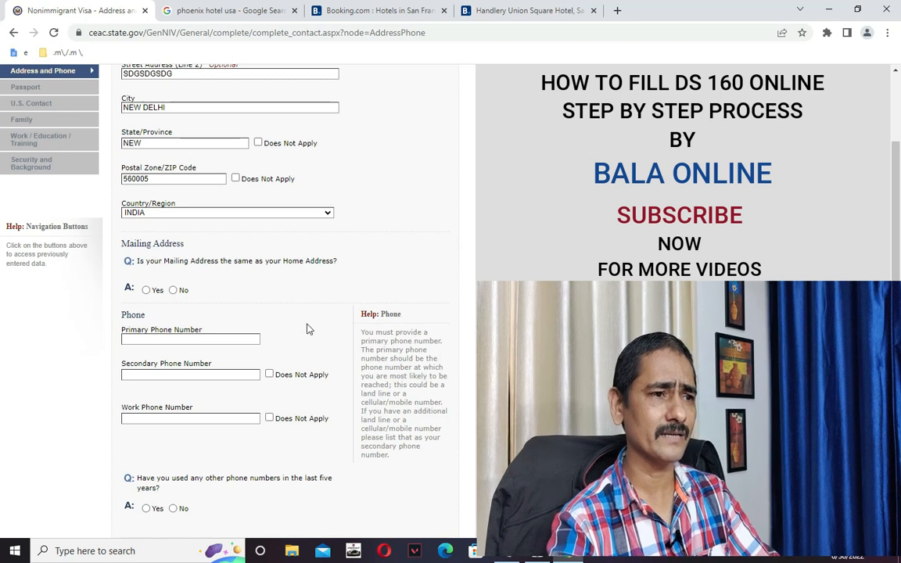
scroll(368, 290, "up", 3)
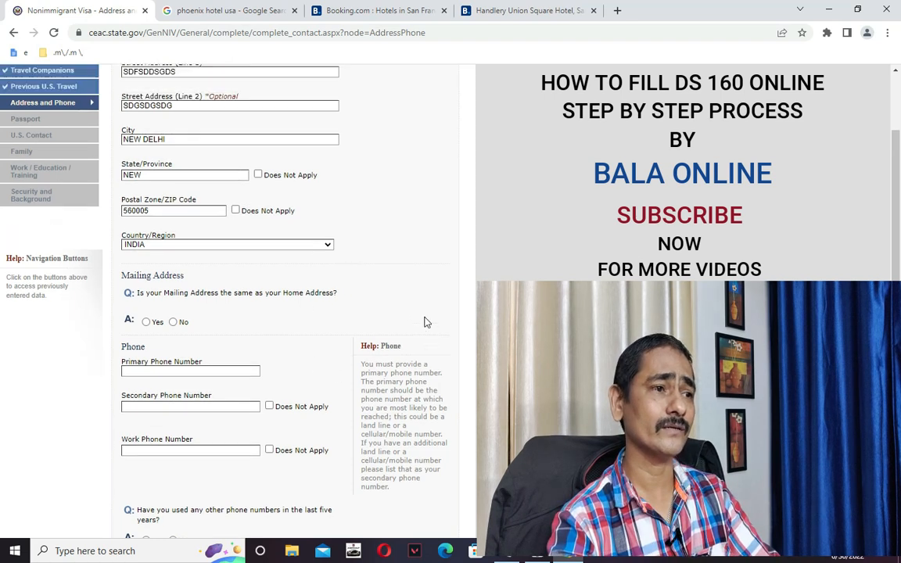
scroll(328, 399, "down", 3)
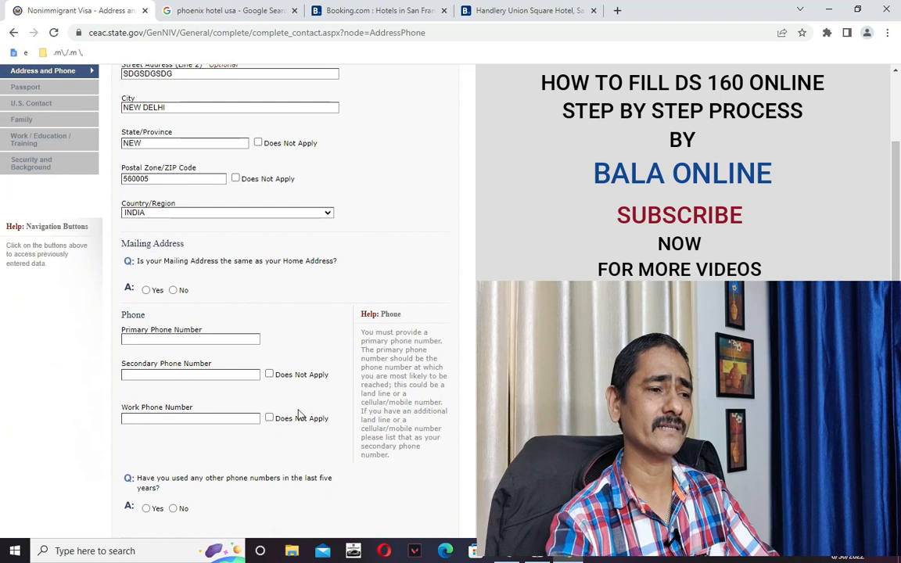
scroll(283, 426, "down", 3)
scroll(285, 426, "up", 5)
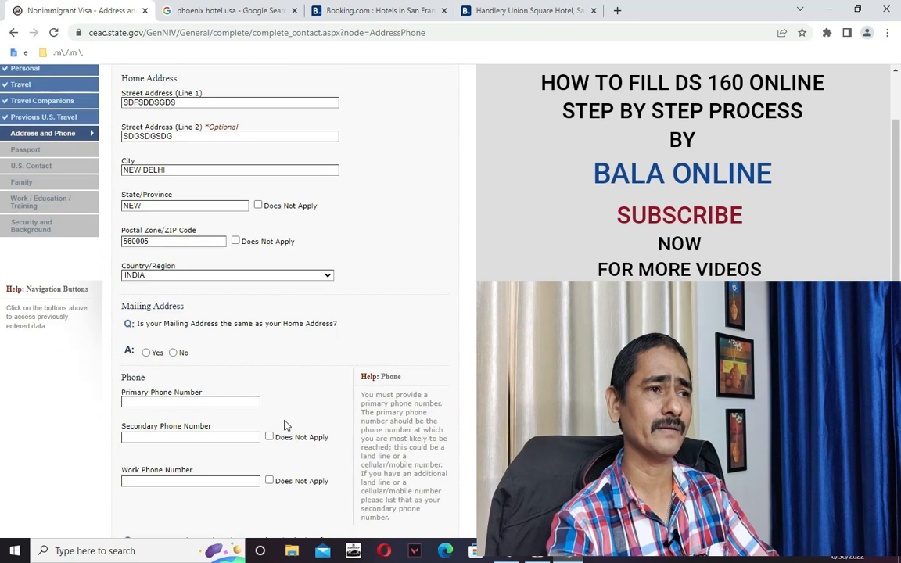
scroll(239, 195, "up", 3)
scroll(267, 322, "down", 5)
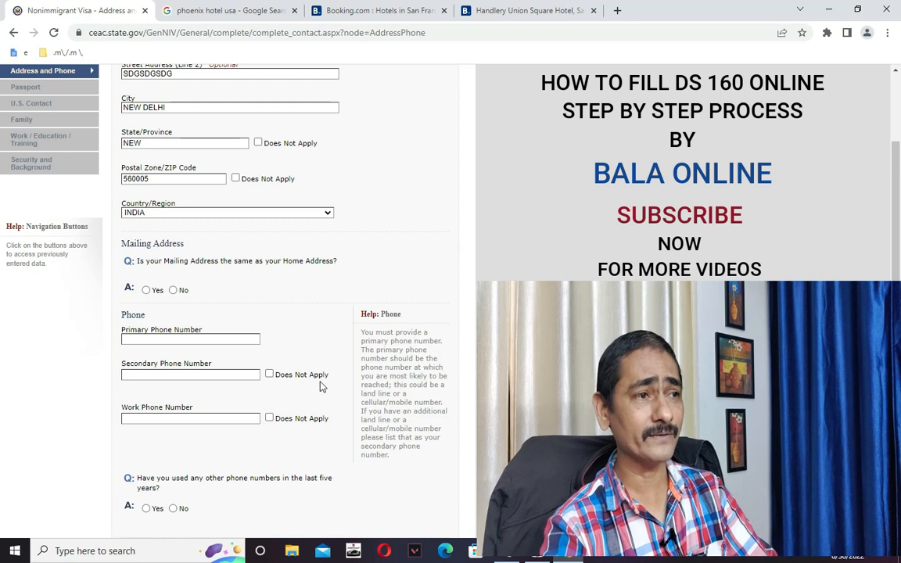
scroll(293, 342, "up", 5)
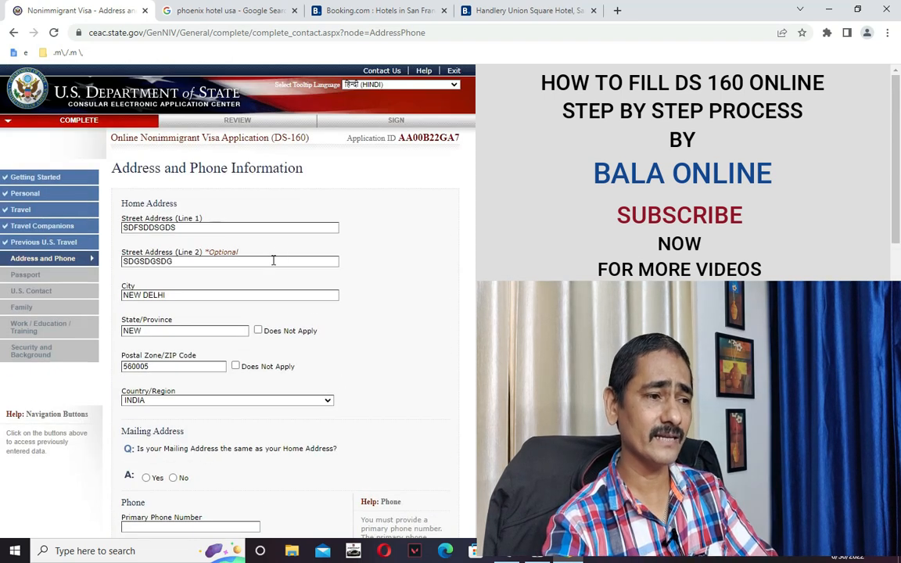
scroll(278, 299, "down", 5)
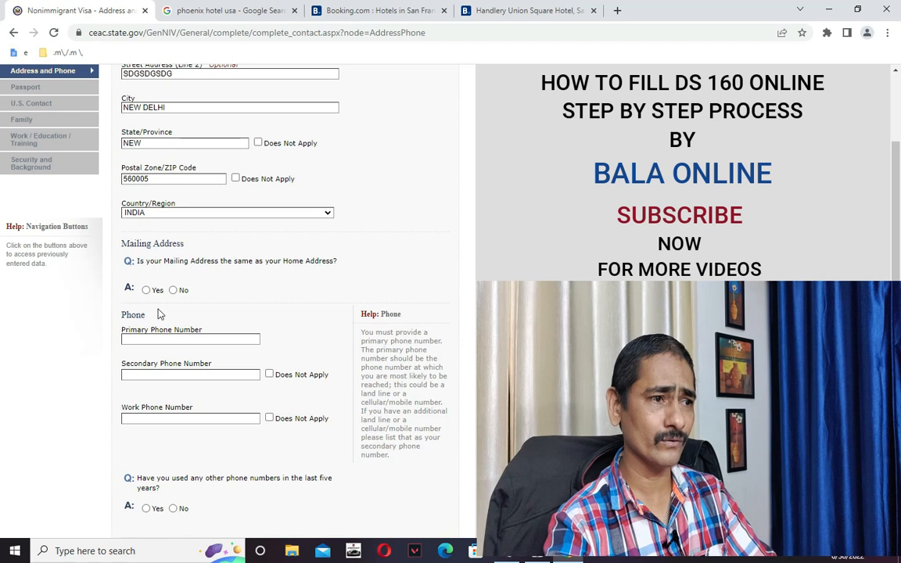
Answer No to mailing address same as home and enter the primary phone number.
left_click(173, 290)
scroll(296, 353, "down", 2)
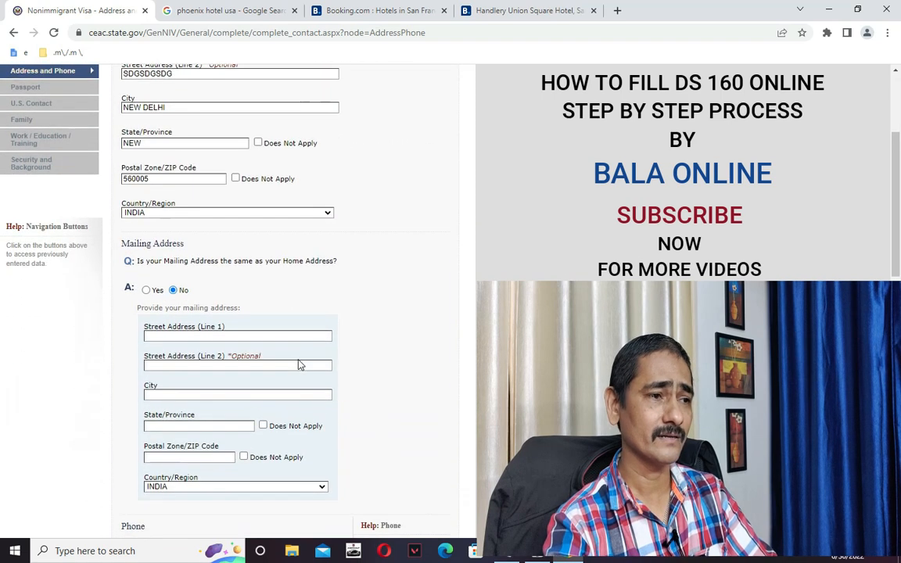
scroll(278, 320, "down", 2)
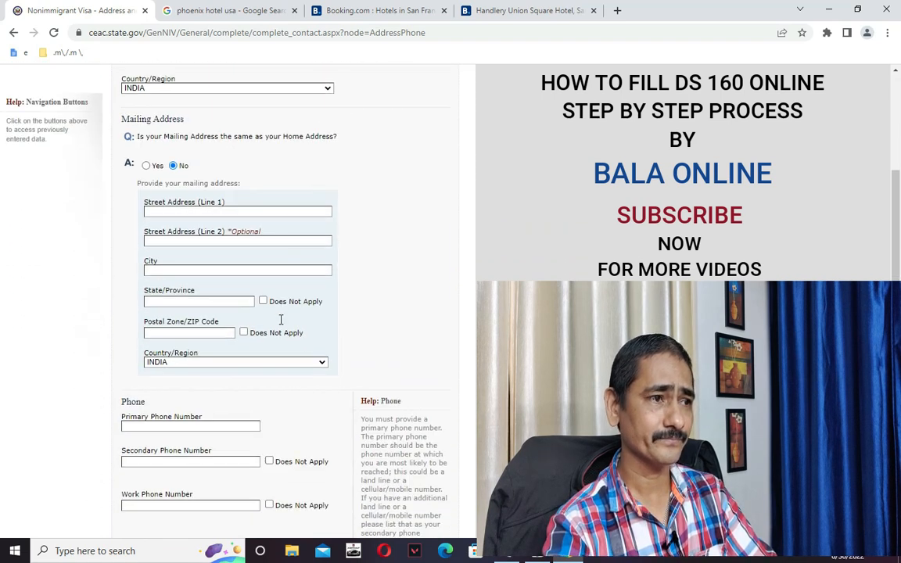
scroll(270, 314, "down", 2)
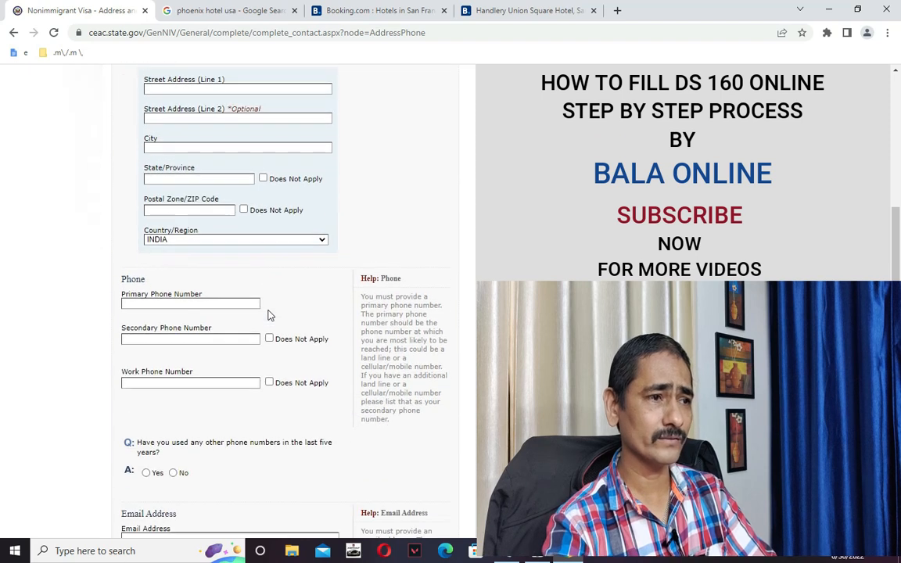
left_click(219, 300)
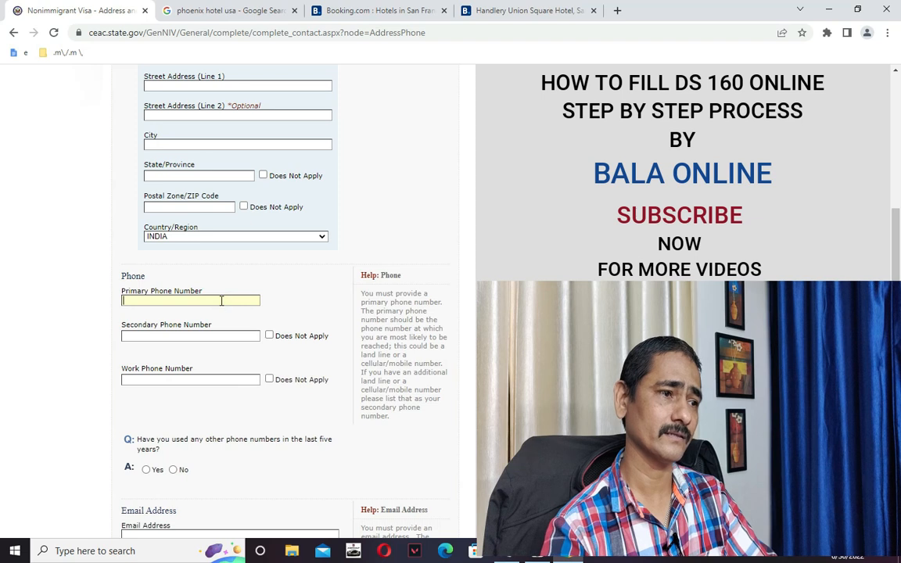
type("9999999999")
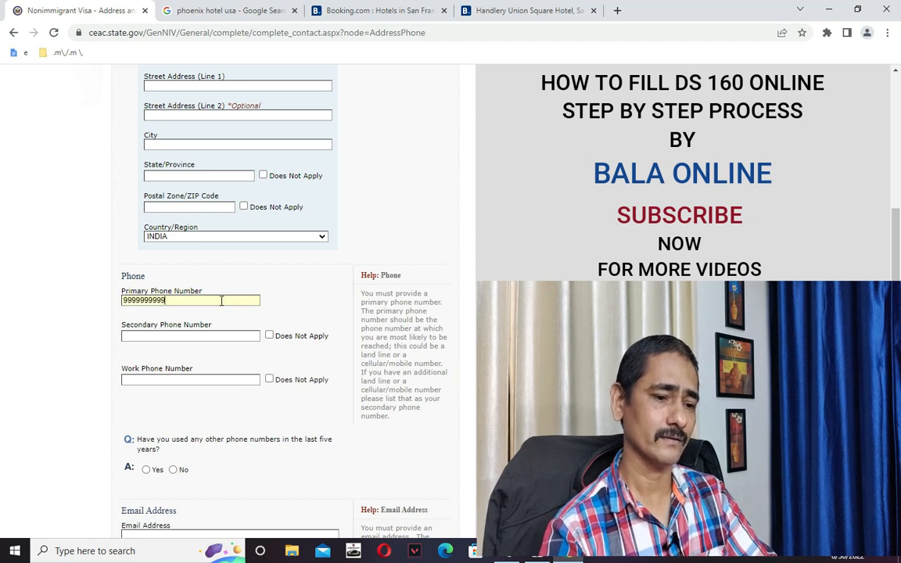
type("9999")
key("BackSpace")
key("BackSpace")
key("BackSpace")
key("BackSpace")
key("BackSpace")
key("BackSpace")
key("BackSpace")
key("BackSpace")
key("BackSpace")
key("BackSpace")
key("BackSpace")
key("BackSpace")
key("BackSpace")
key("BackSpace")
key("BackSpace")
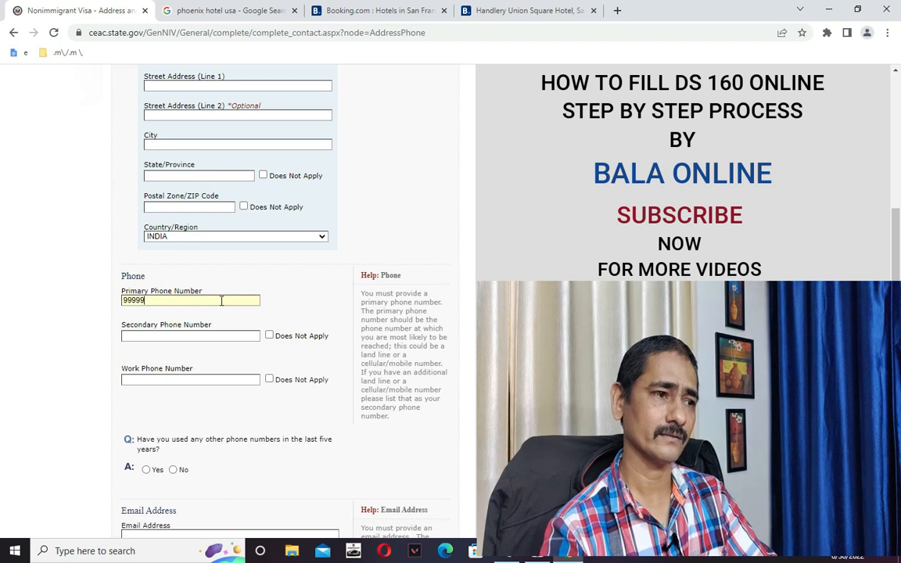
type("9999999999")
Mark the secondary phone as Does Not Apply and enter the work phone number.
scroll(221, 300, "down", 1)
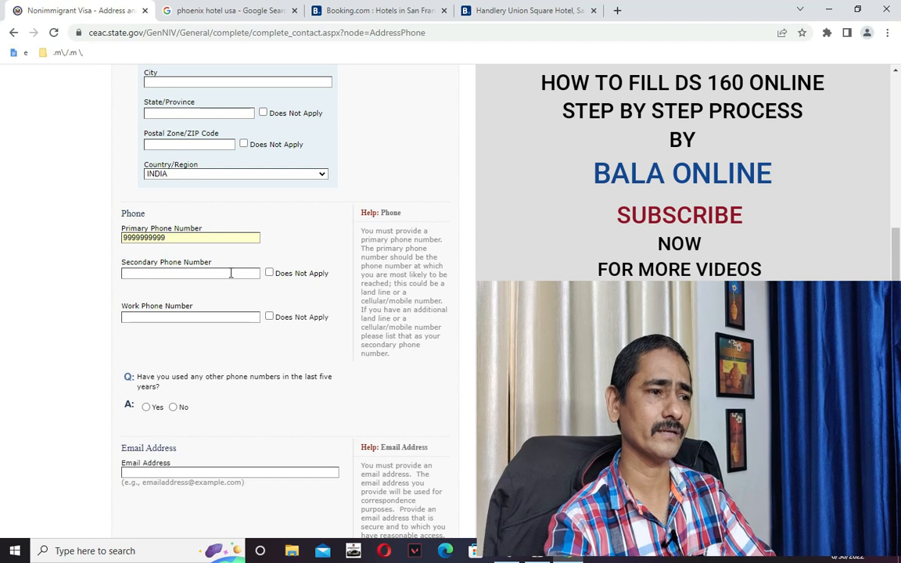
left_click(269, 272)
left_click(253, 317)
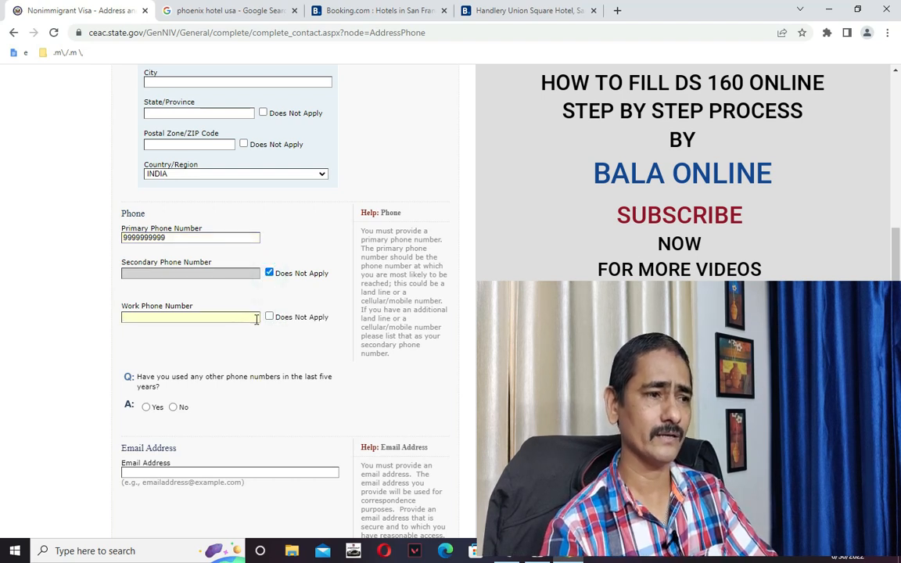
type("454545545")
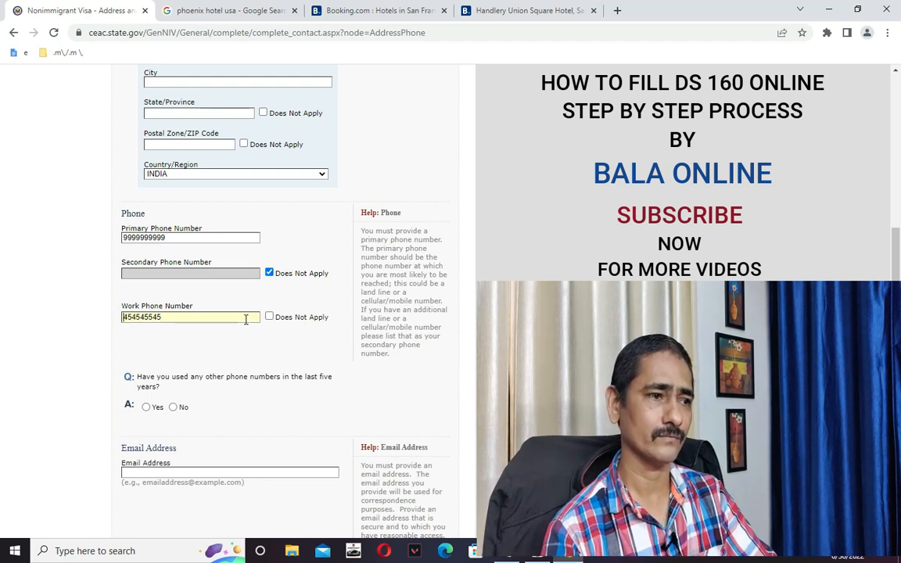
key("Right")
key("Right")
key("Right")
key("Right")
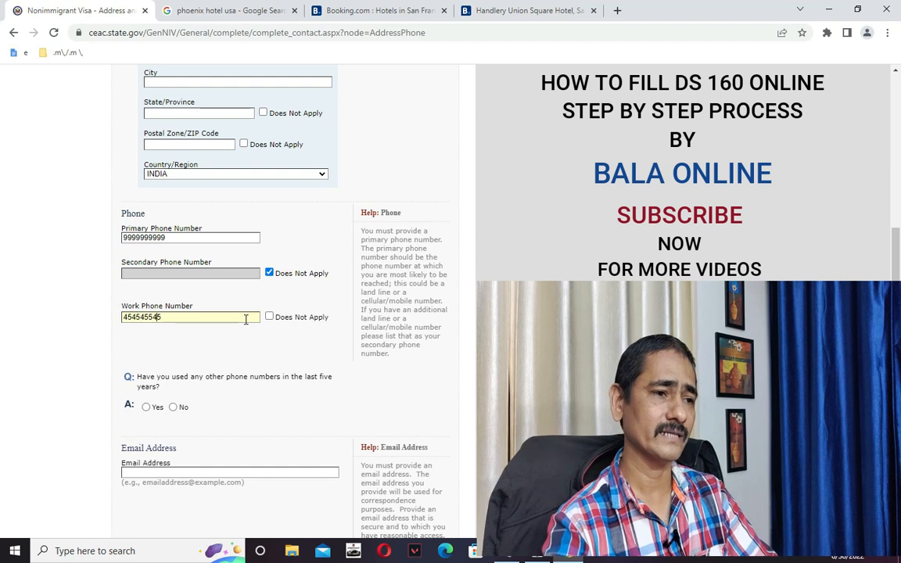
scroll(297, 313, "down", 1)
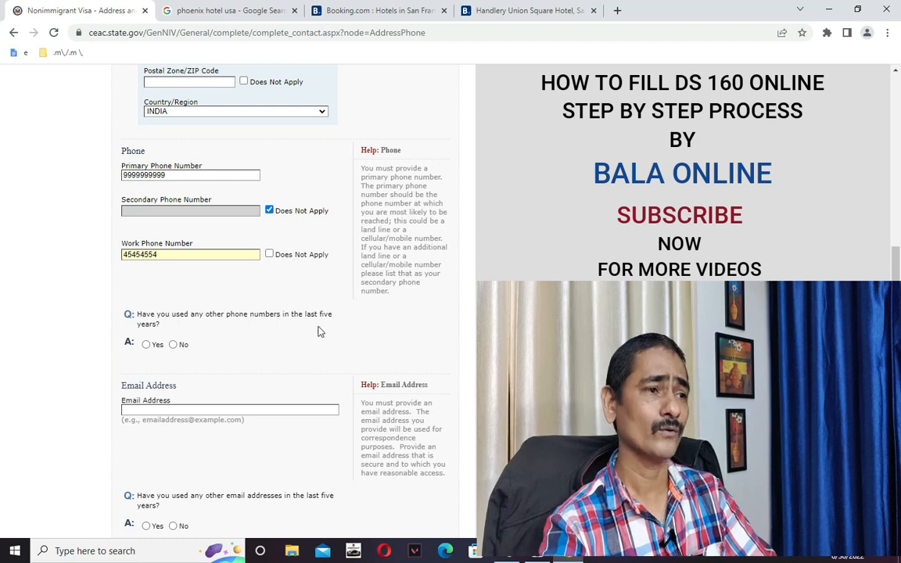
double_click(176, 177)
left_click(77, 172)
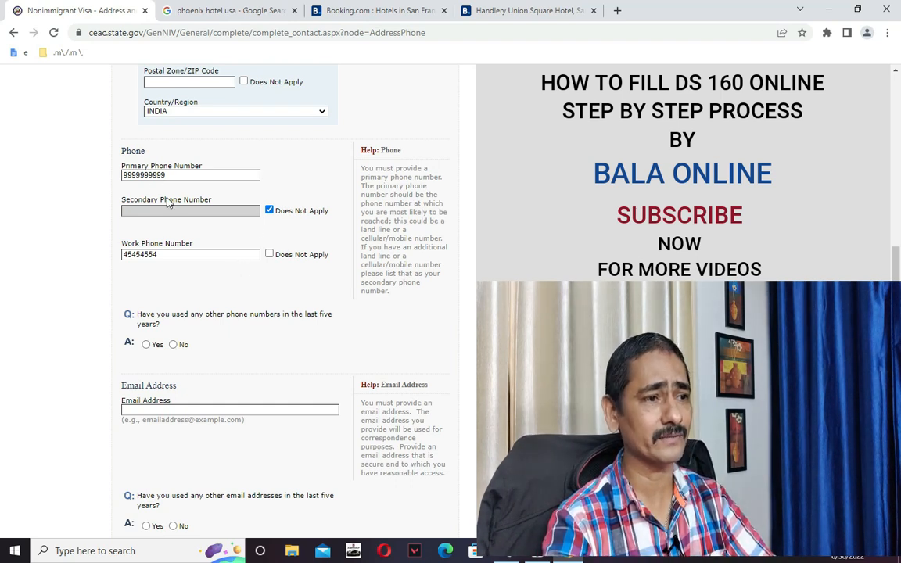
Answer No to using other phone numbers and begin typing the email address.
left_click(173, 344)
scroll(180, 345, "down", 2)
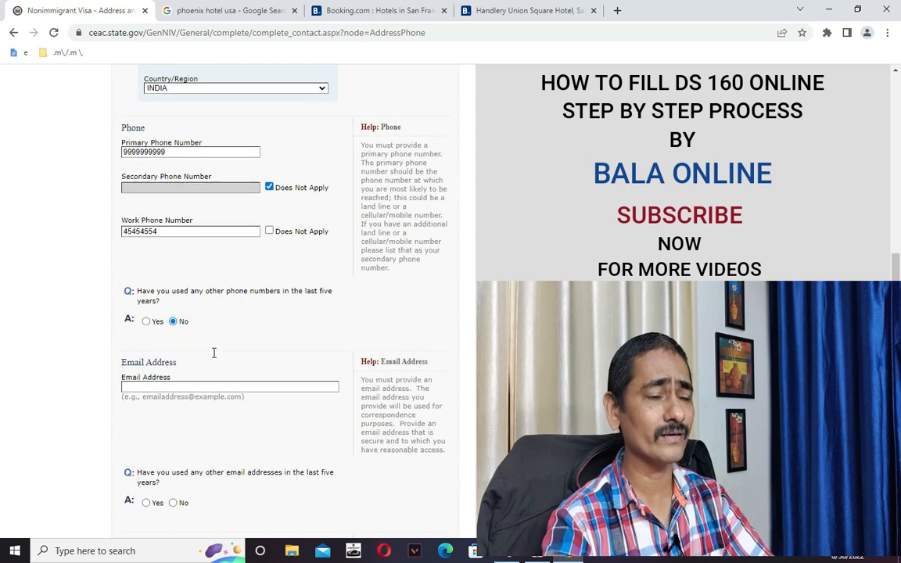
left_click(162, 286)
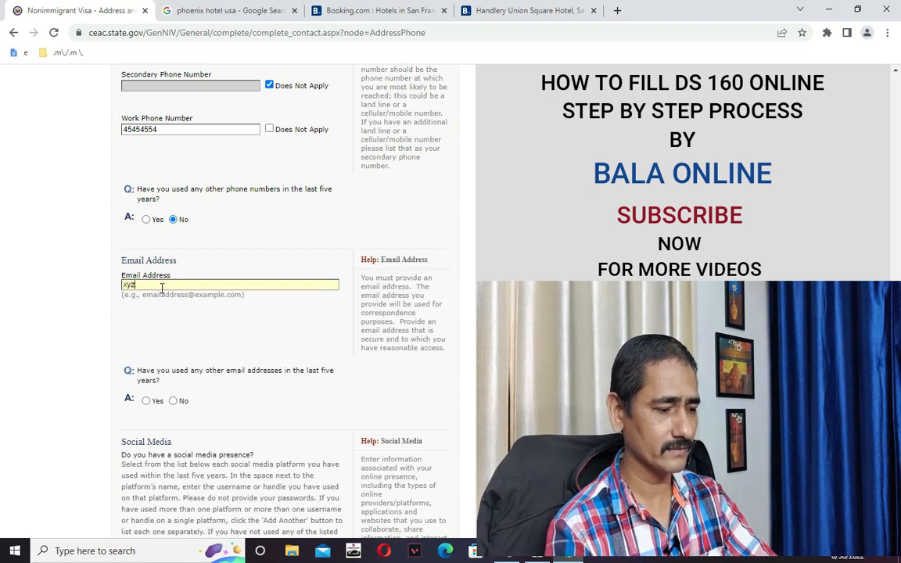
type("xyz@")
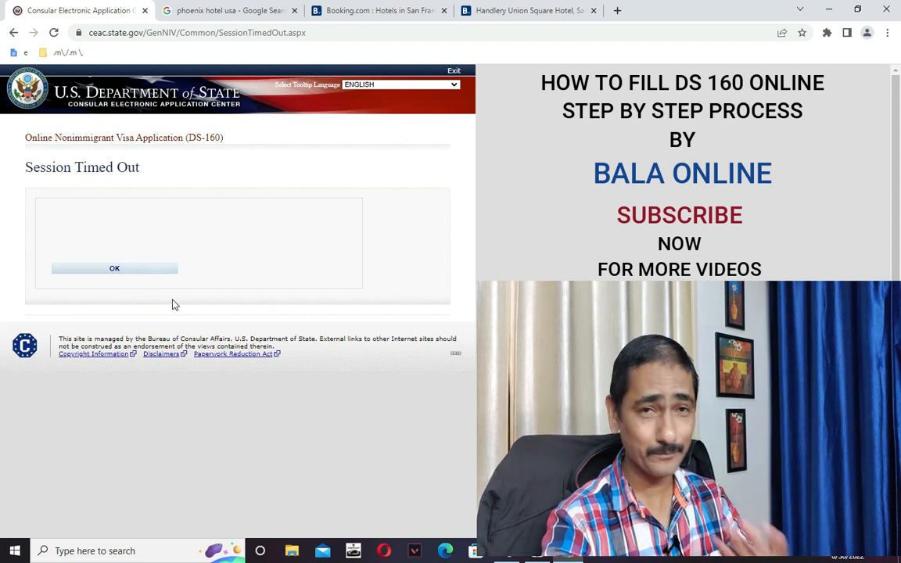
After the timeout, pick INDIA, NEW DELHI as location, enter the captcha, and choose Retrieve an Application.
left_click(115, 270)
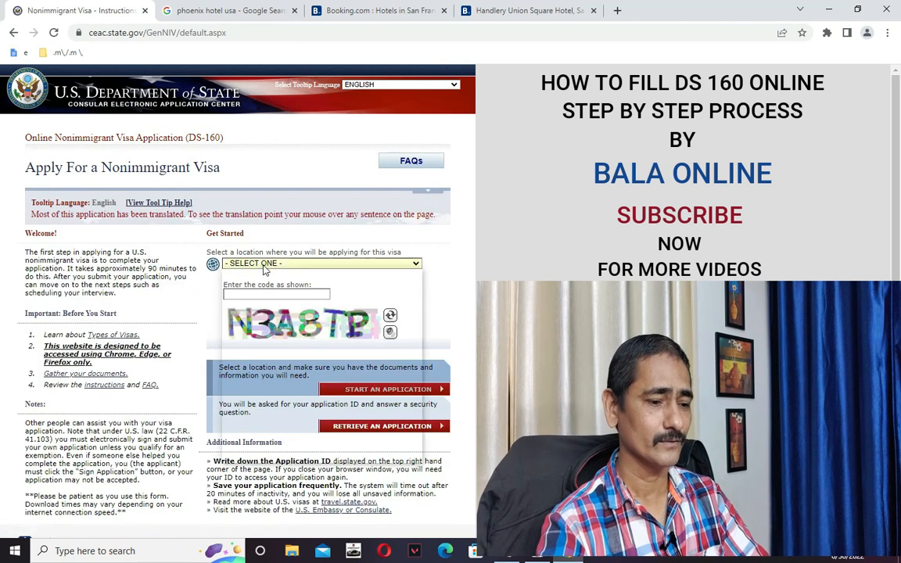
left_click(265, 264)
key("i")
key("i")
key("i")
key("i")
key("i")
key("i")
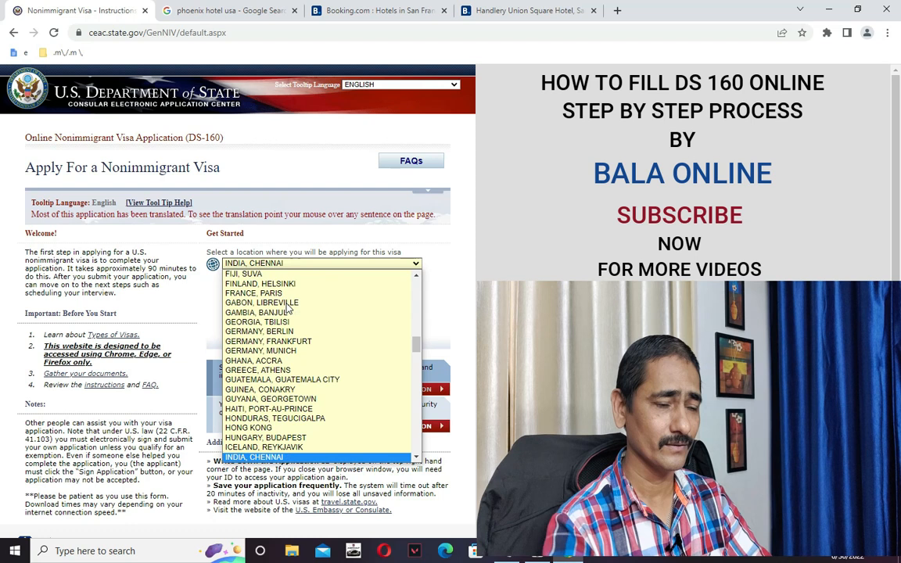
key("i")
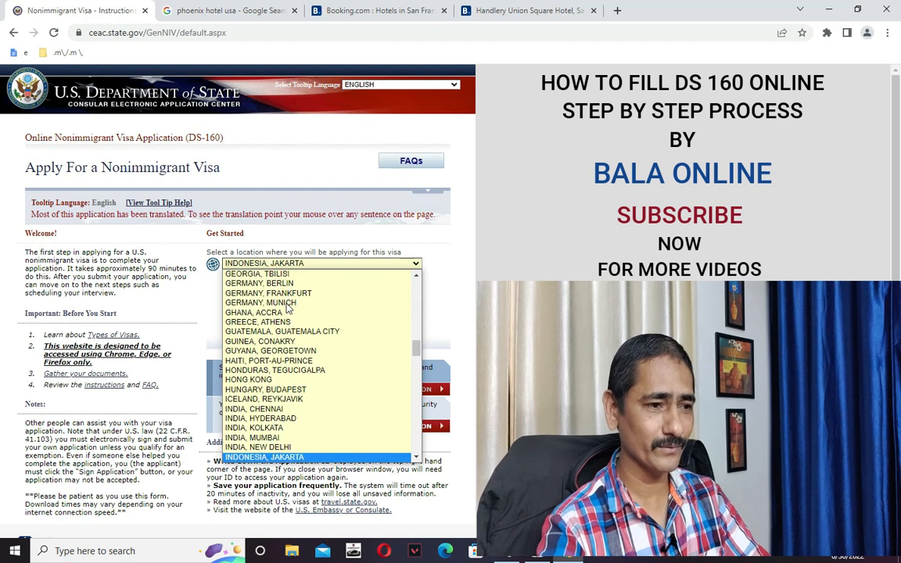
left_click(295, 445)
left_click(287, 311)
type("JFR")
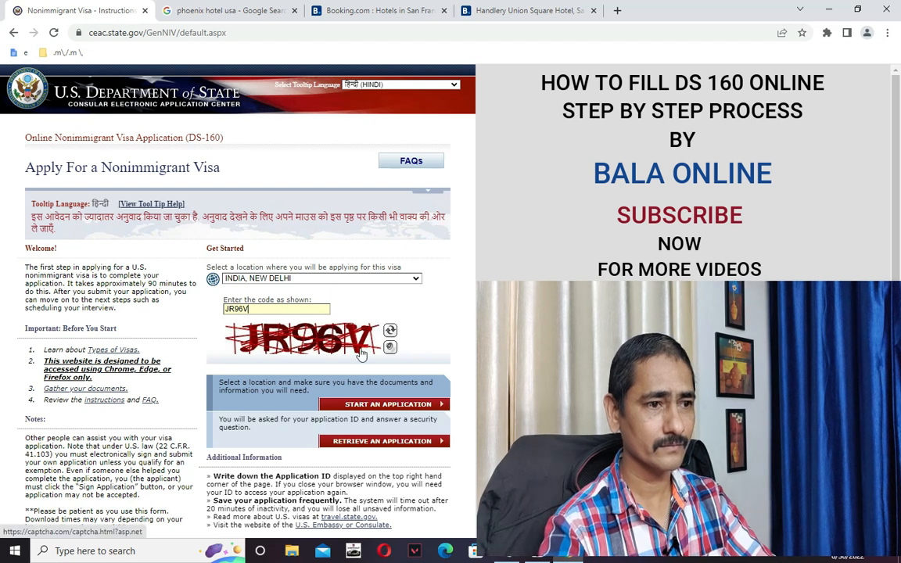
left_click(342, 403)
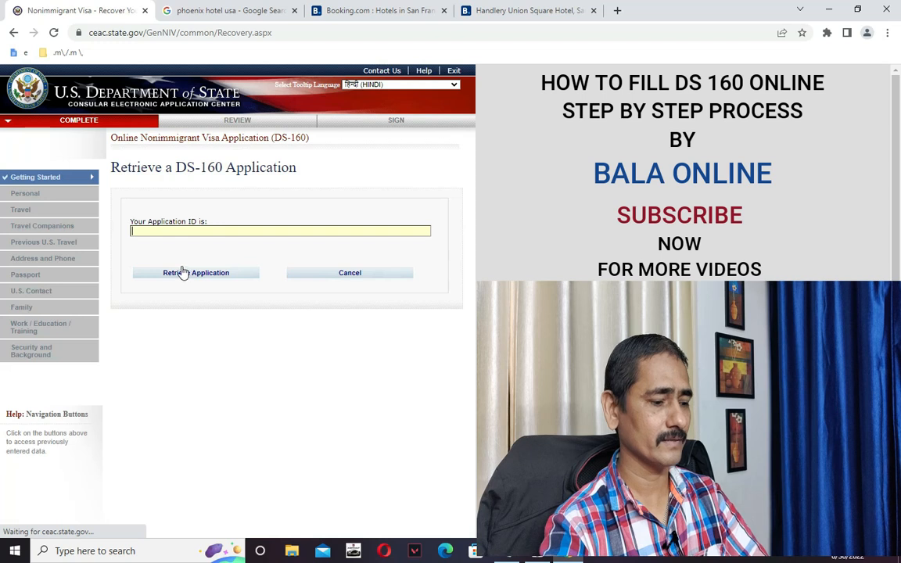
Paste the saved application ID from the notes and proceed to the security questions.
key("alt+Tab")
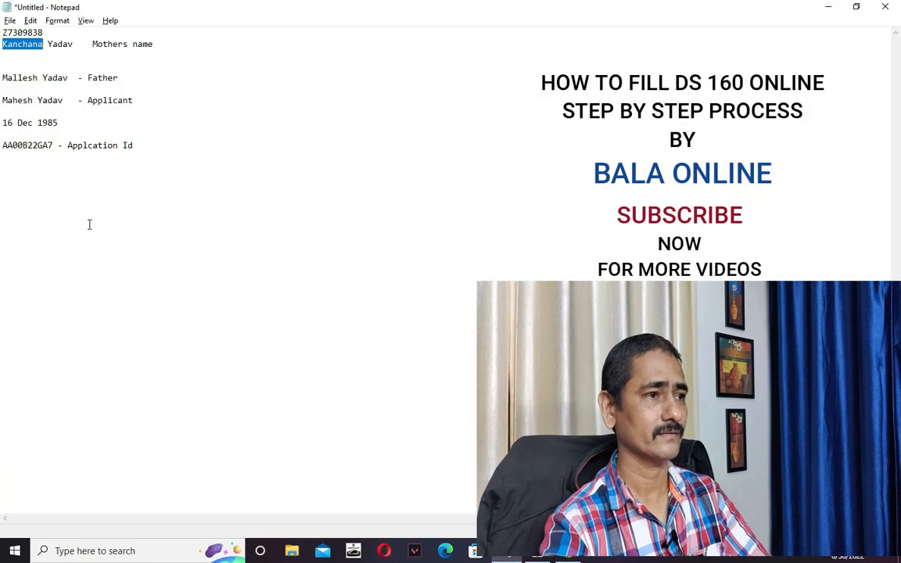
double_click(26, 146)
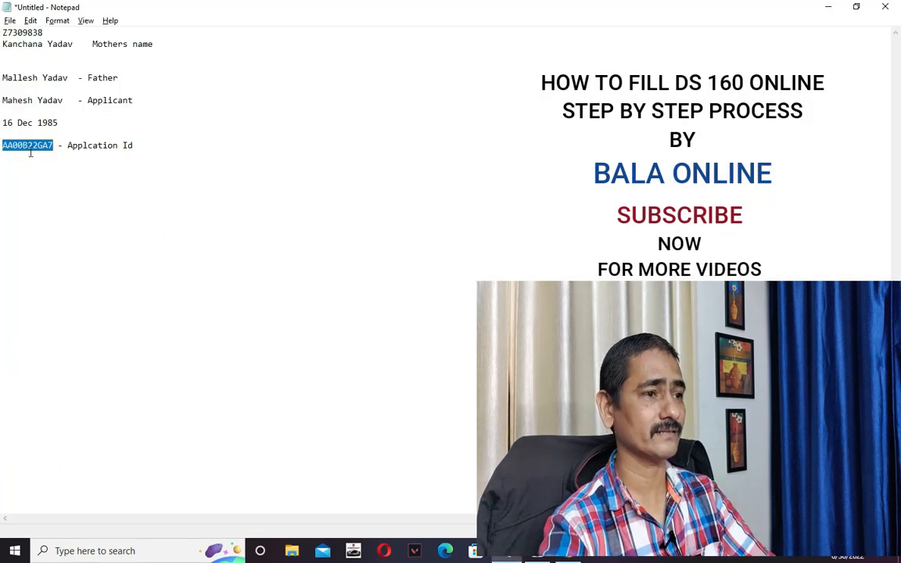
key("alt+Tab")
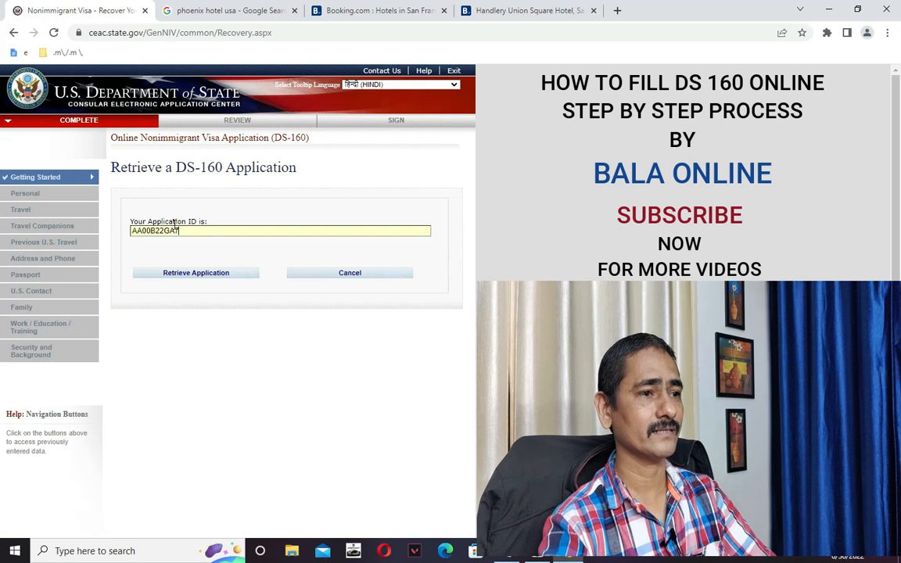
left_click(194, 278)
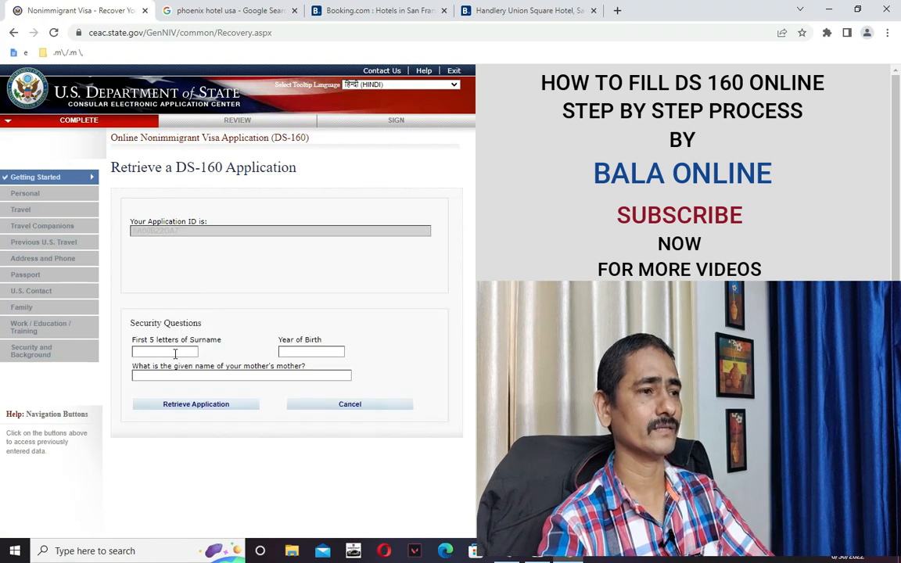
Copy the applicant's surname from the notes and paste its first five letters into the form.
key("alt+Tab")
left_click(54, 204)
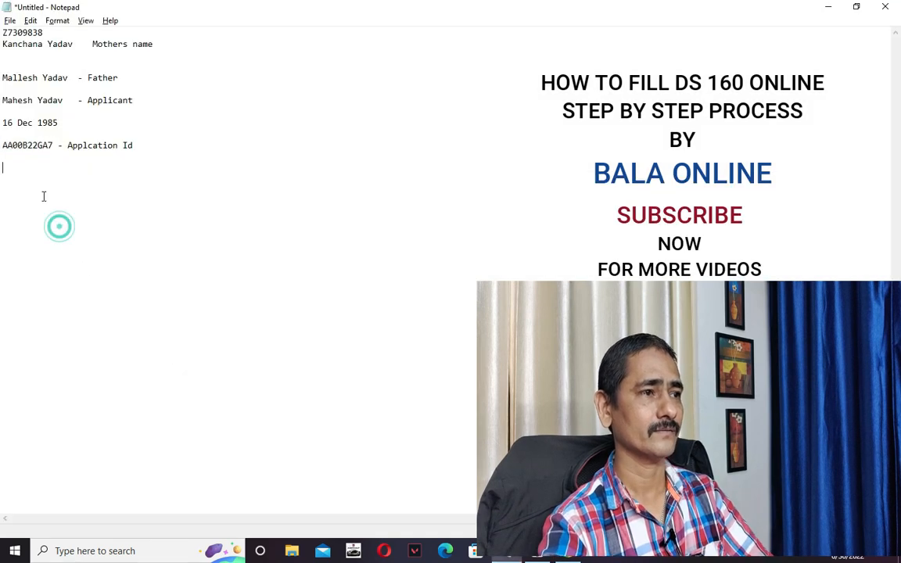
double_click(50, 101)
key("ctrl+c")
key("alt+Tab")
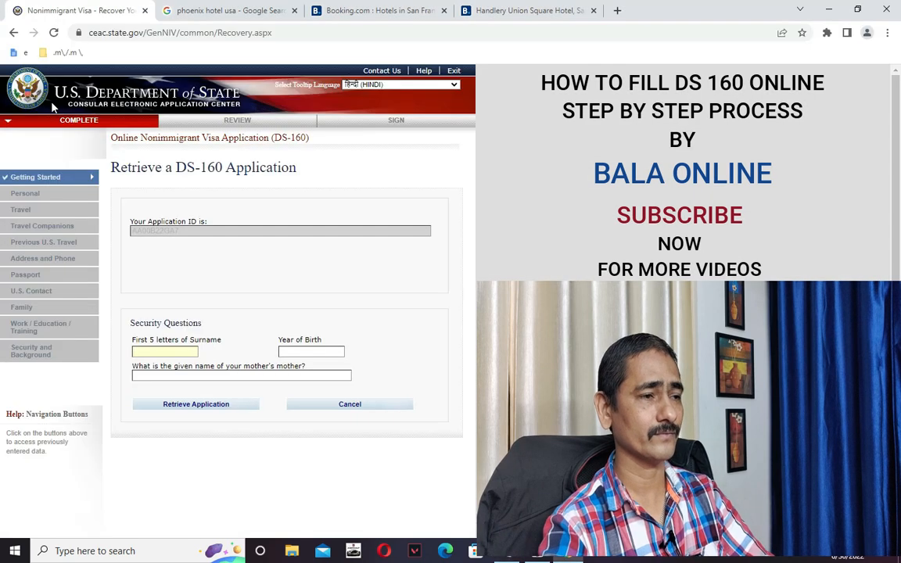
key("alt+Tab")
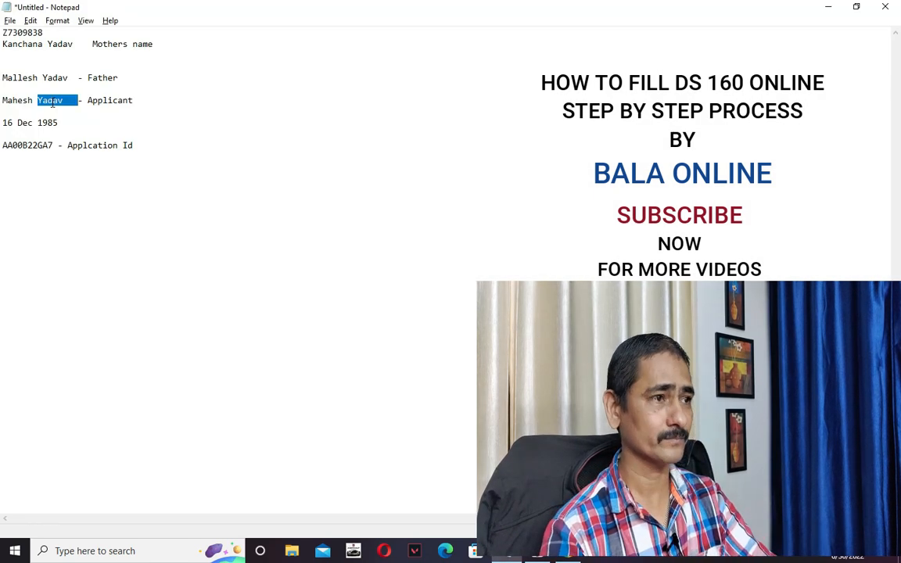
key("shift+Left")
key("shift+Left")
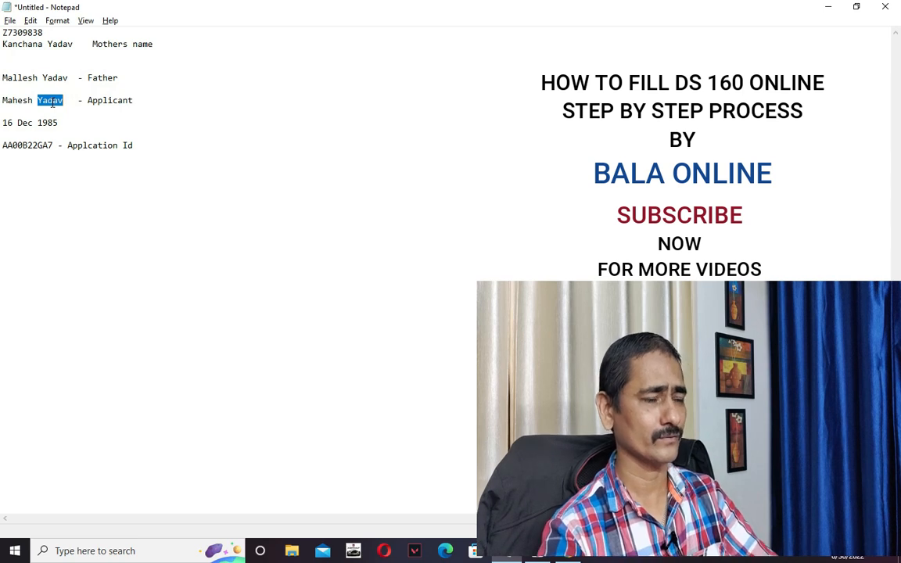
key("alt+Tab")
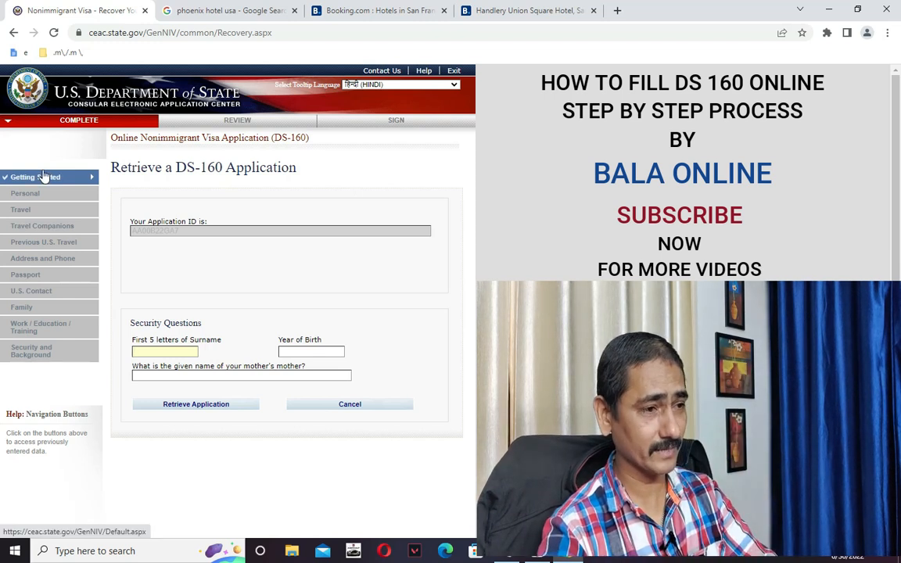
key("ctrl+v")
Fill in the grandmother's given name and birth year 1985, then submit to retrieve the application.
left_click(194, 376)
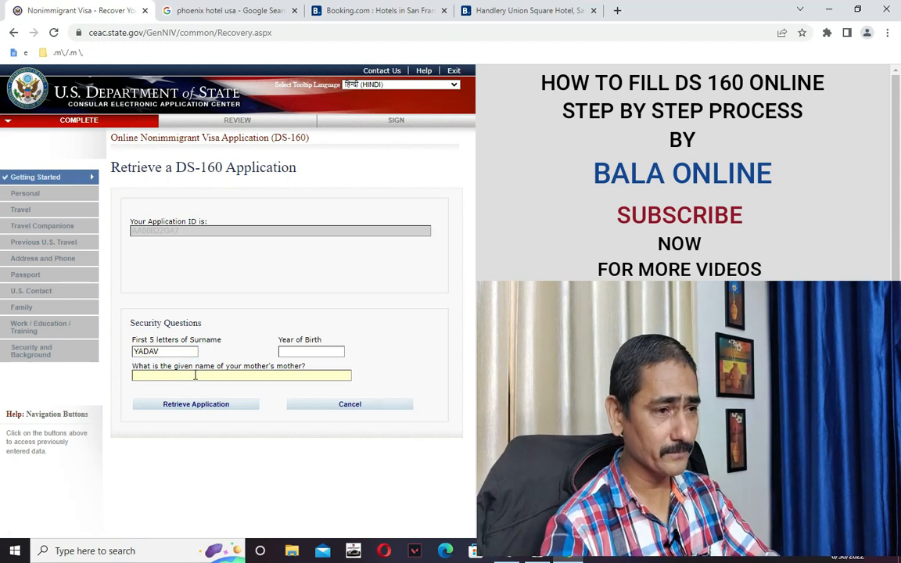
key("alt+Tab")
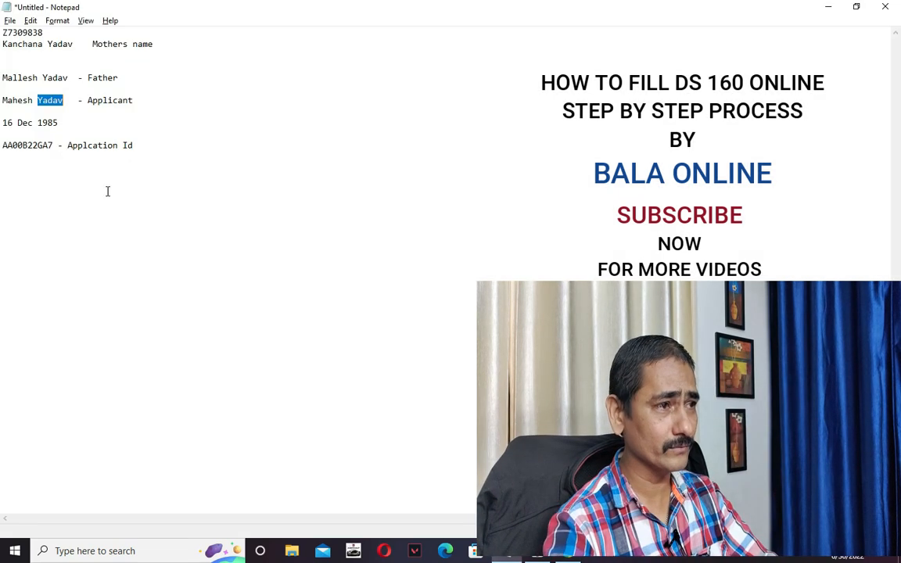
double_click(24, 45)
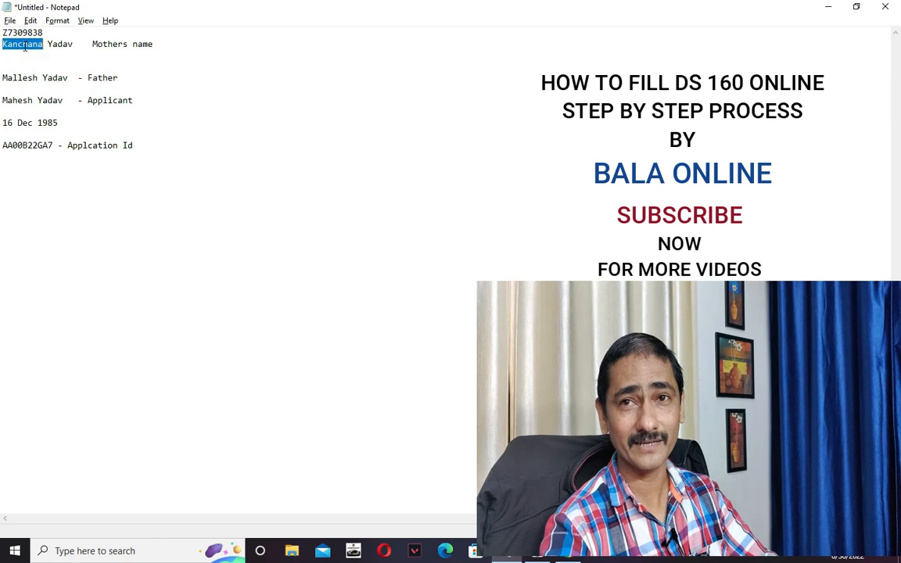
key("alt+Tab")
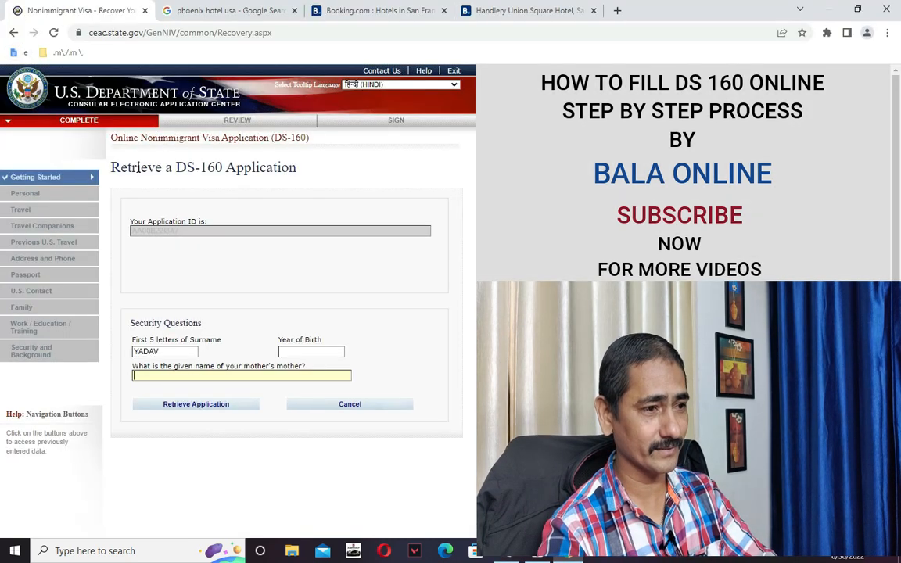
key("ctrl+v")
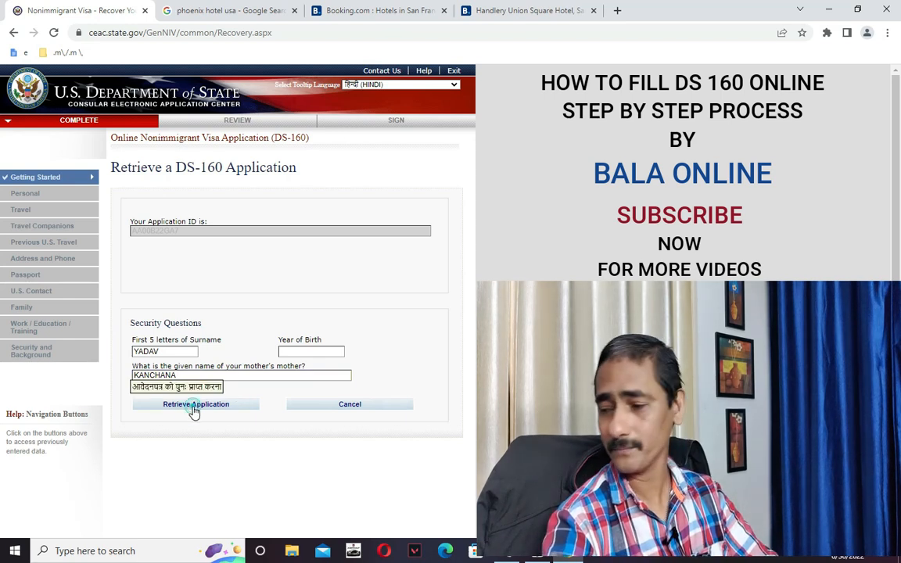
left_click(189, 405)
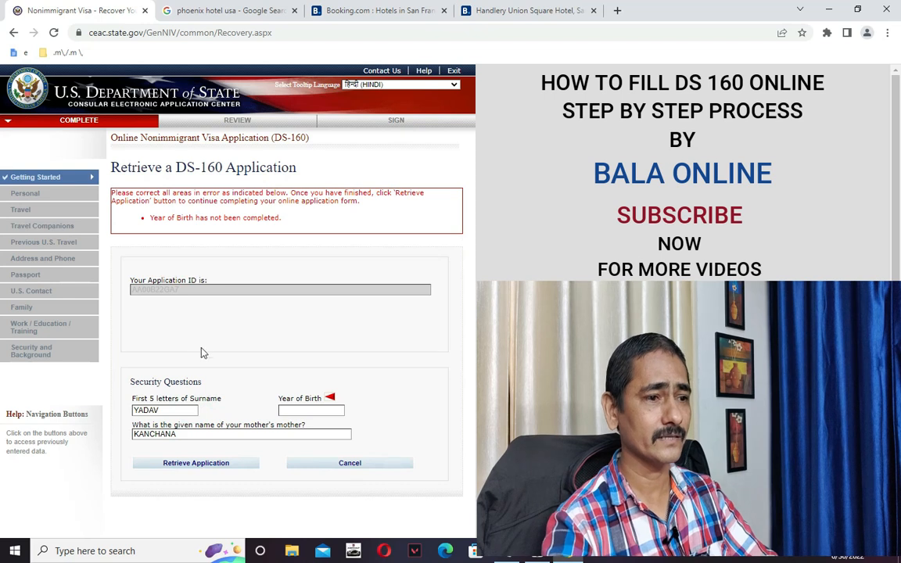
left_click(326, 410)
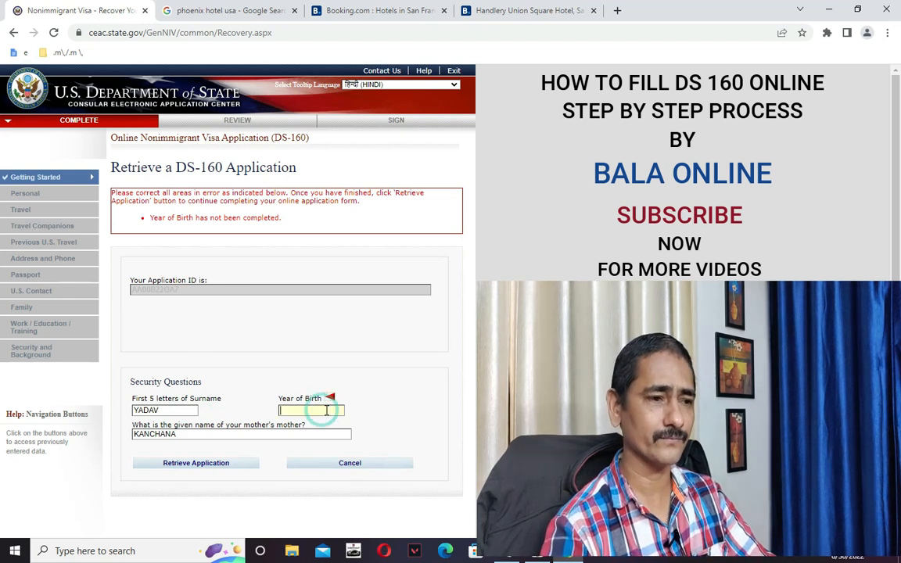
type("1985")
left_click(213, 464)
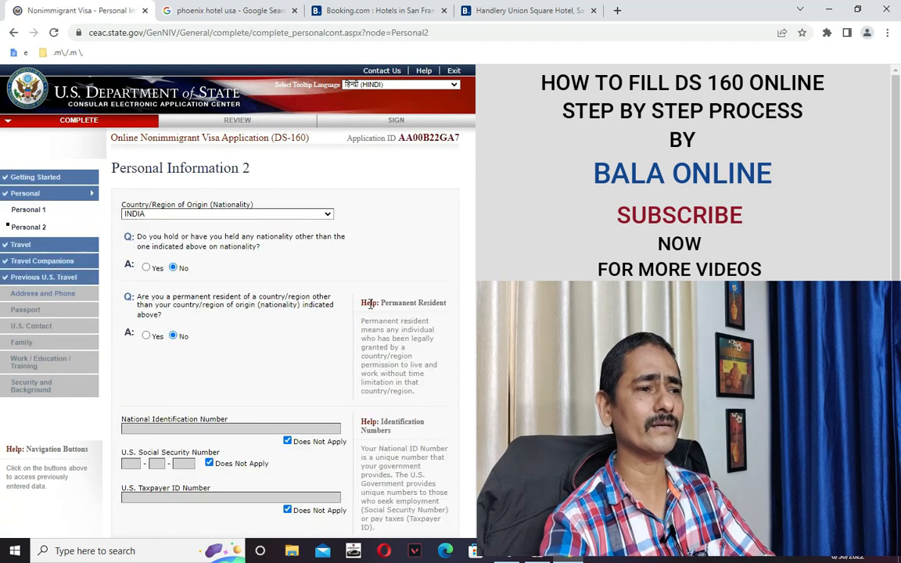
Step through the saved Travel, Travel Companions and Previous U.S. Travel pages to Address and Phone.
scroll(368, 305, "down", 2)
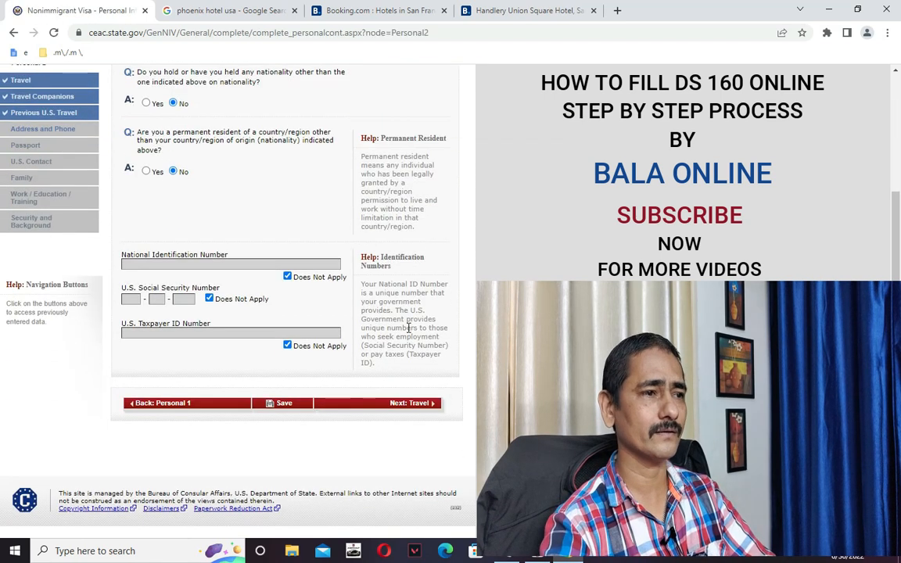
scroll(421, 346, "up", 1)
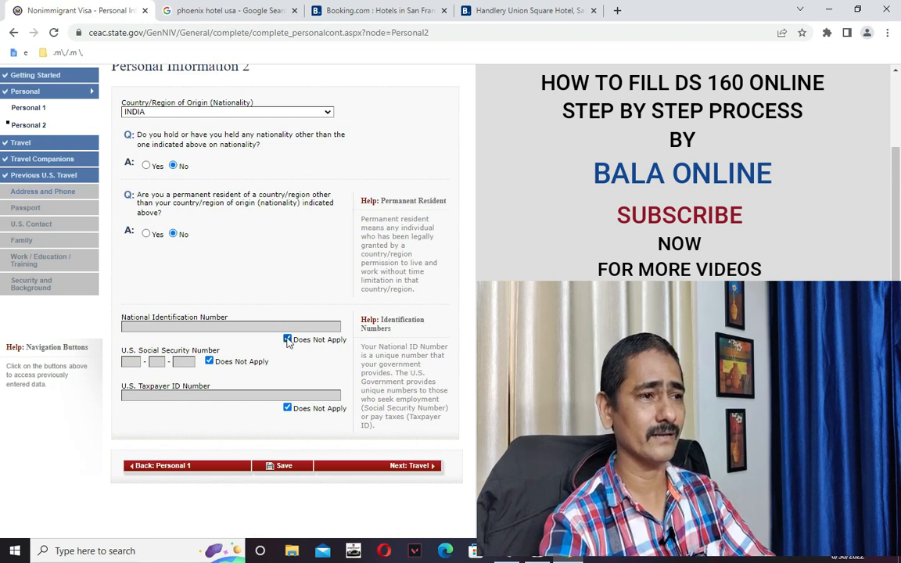
scroll(260, 308, "up", 1)
scroll(291, 346, "down", 2)
left_click(408, 404)
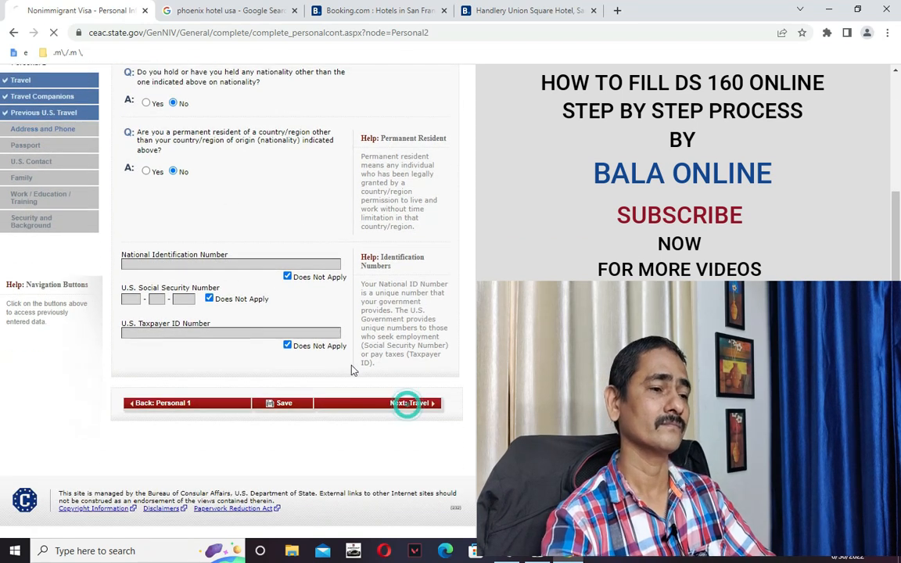
scroll(349, 370, "down", 3)
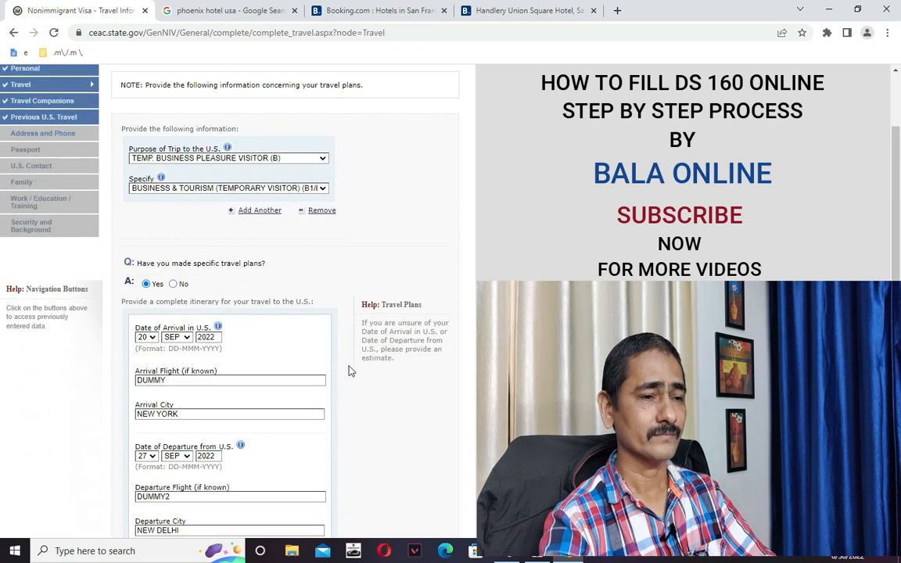
scroll(382, 396, "down", 8)
scroll(399, 403, "down", 3)
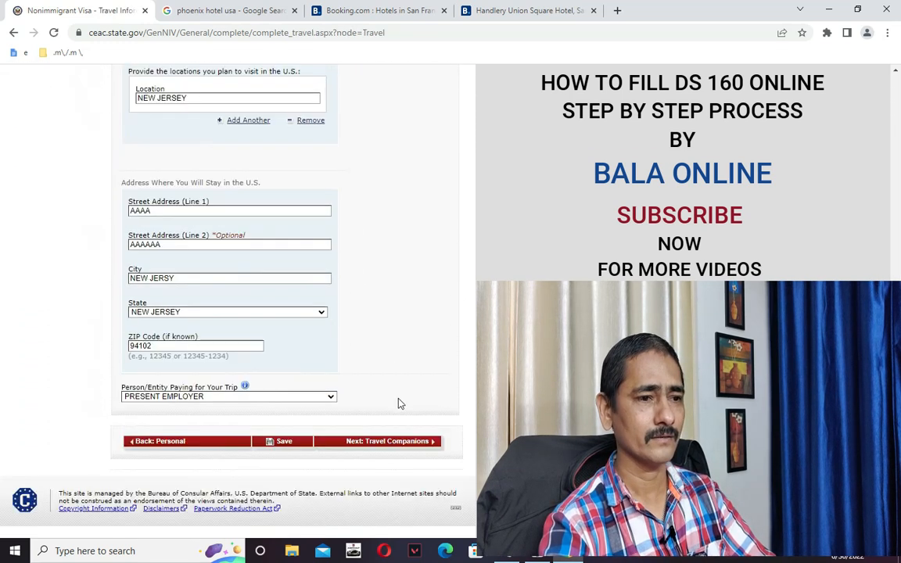
left_click(413, 442)
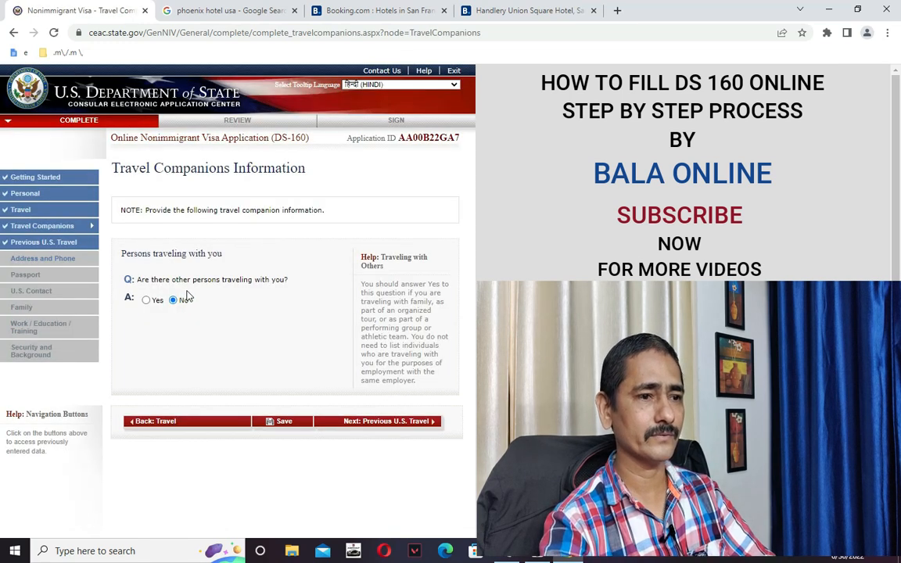
left_click(413, 423)
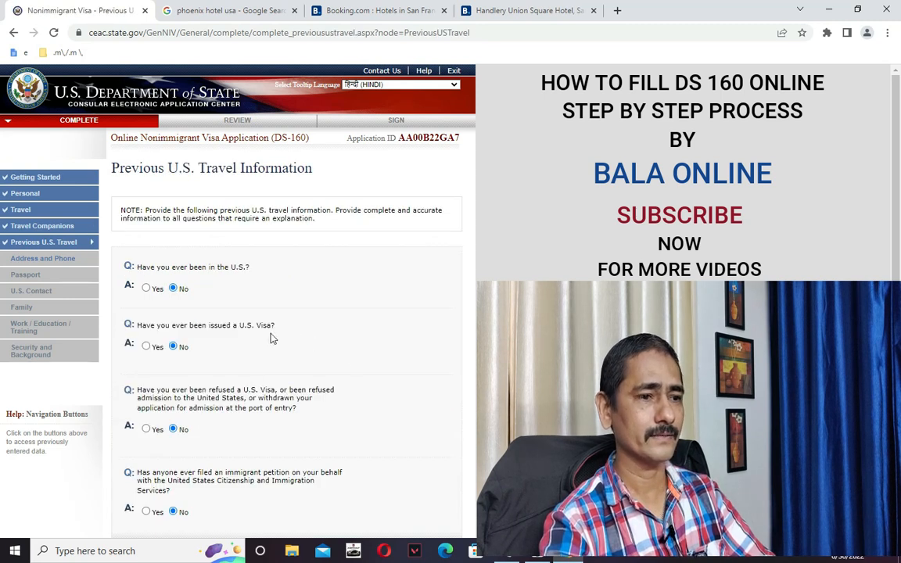
scroll(272, 338, "down", 2)
left_click(391, 435)
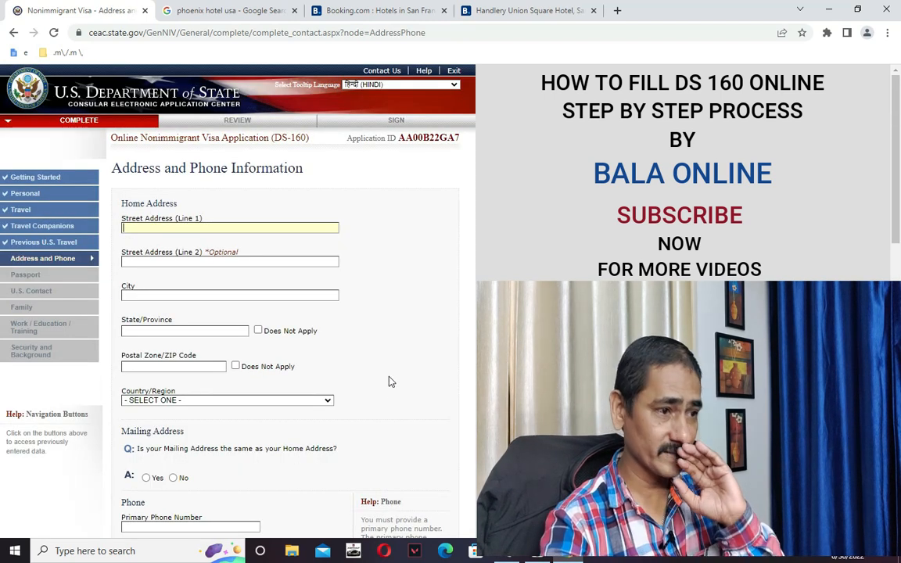
Re-enter the two home street lines and set city and state to NEW DELHI.
scroll(363, 368, "down", 6)
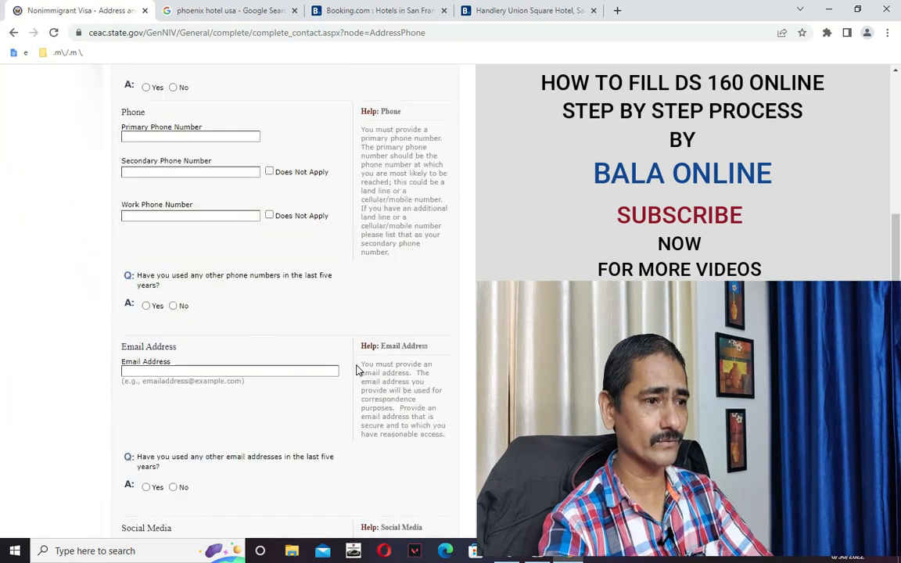
scroll(357, 369, "down", 5)
scroll(358, 367, "up", 8)
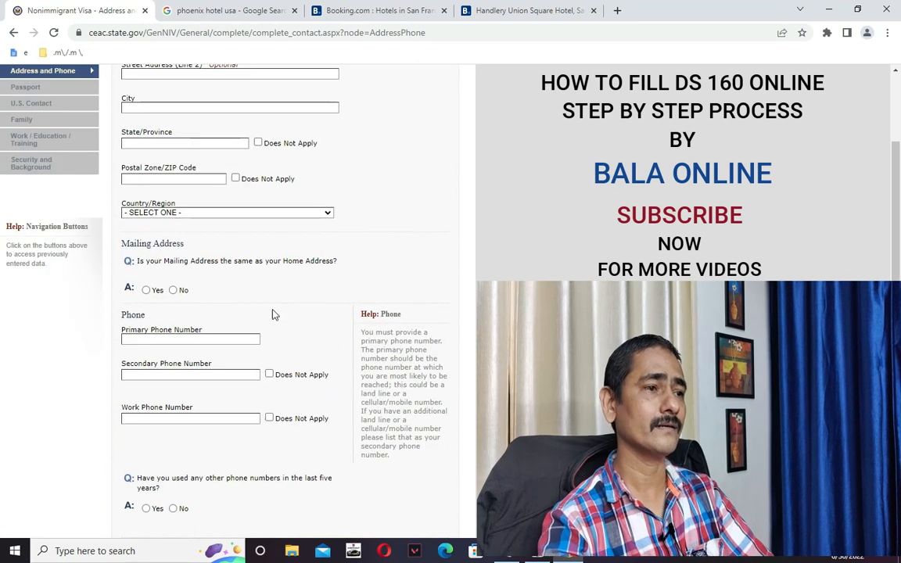
scroll(258, 290, "up", 3)
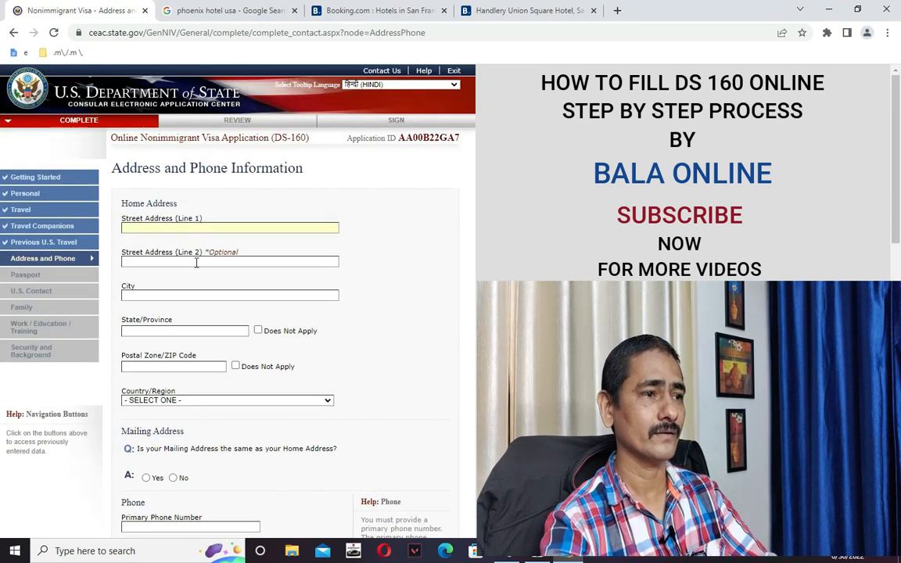
type("DFGFGDSG")
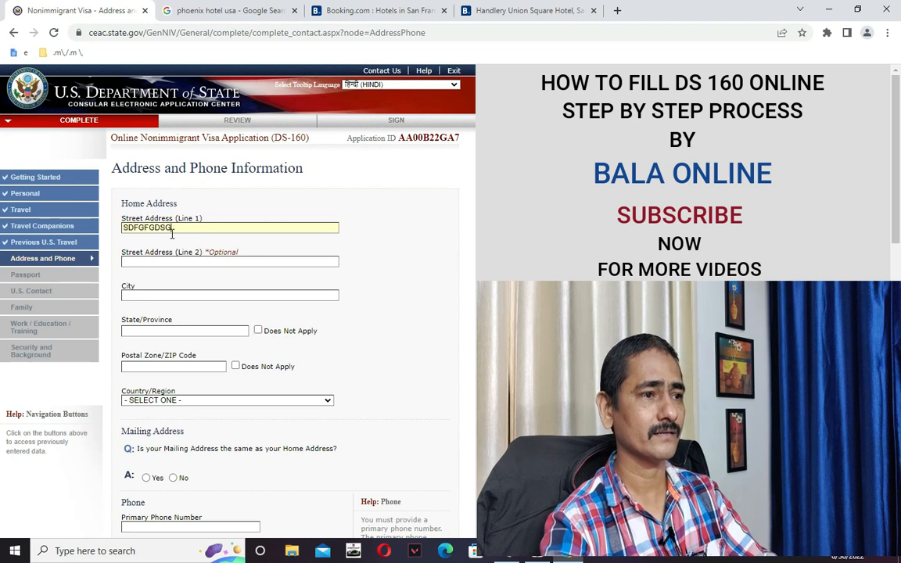
left_click(177, 262)
type("SGSDGDSGDG")
left_click(187, 293)
type("NEW LHI")
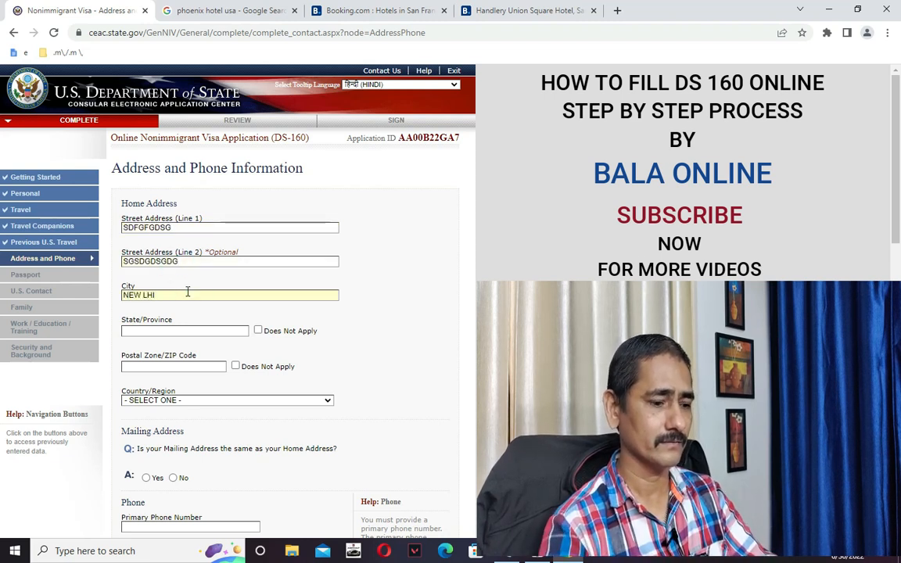
left_click(202, 326)
type("NEW LHI")
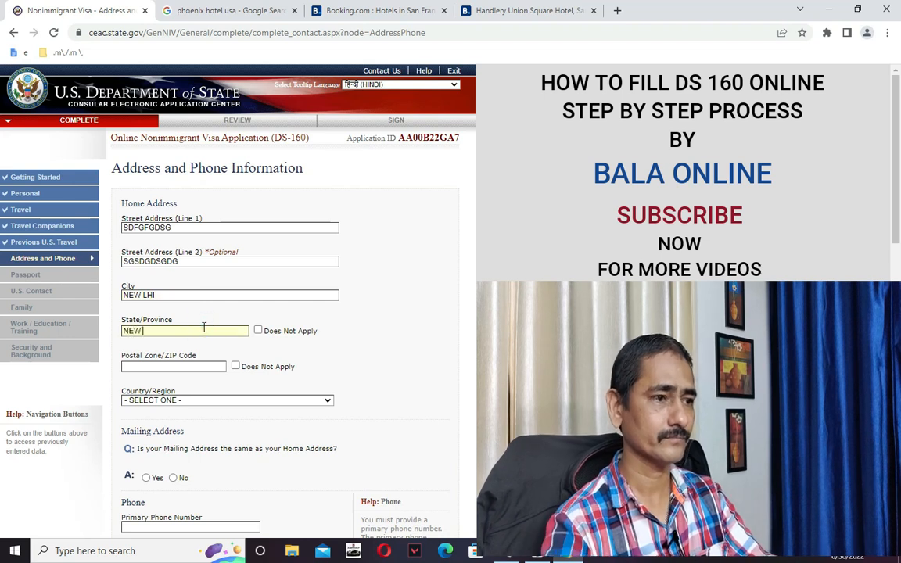
type("DEL")
double_click(149, 295)
type("DELHI")
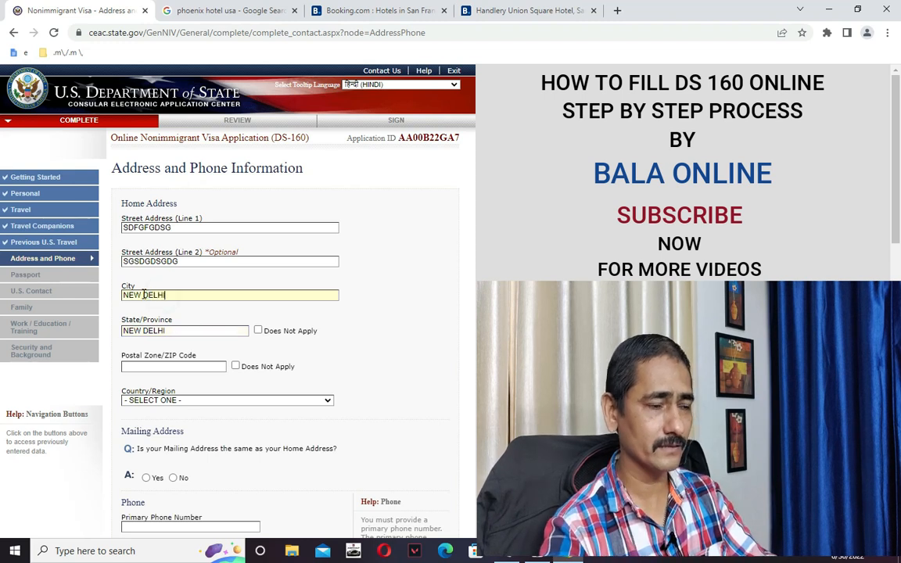
Enter postal code 56000, choose INDIA as country, and answer Yes to mailing address same as home.
scroll(197, 289, "down", 1)
left_click(211, 303)
type("5600041")
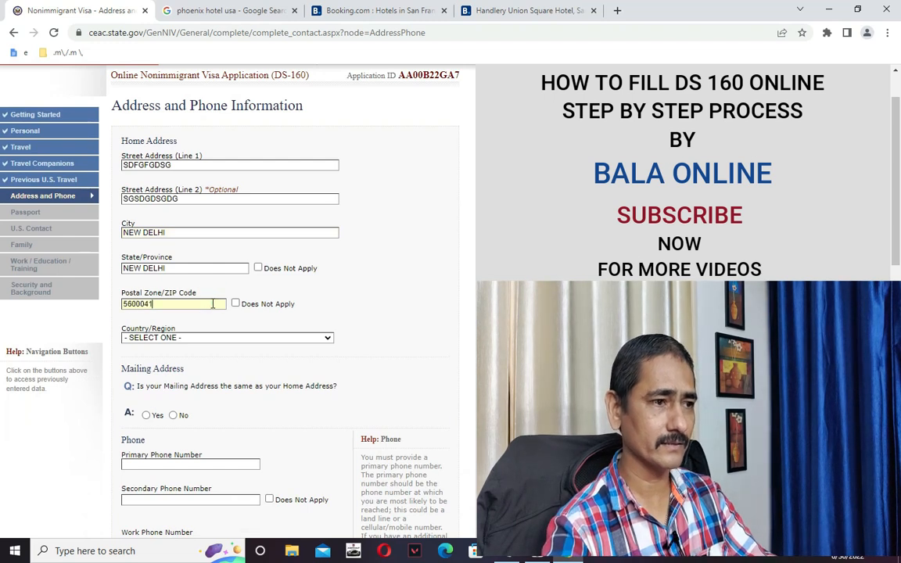
left_click(216, 337)
key("i")
key("i")
key("i")
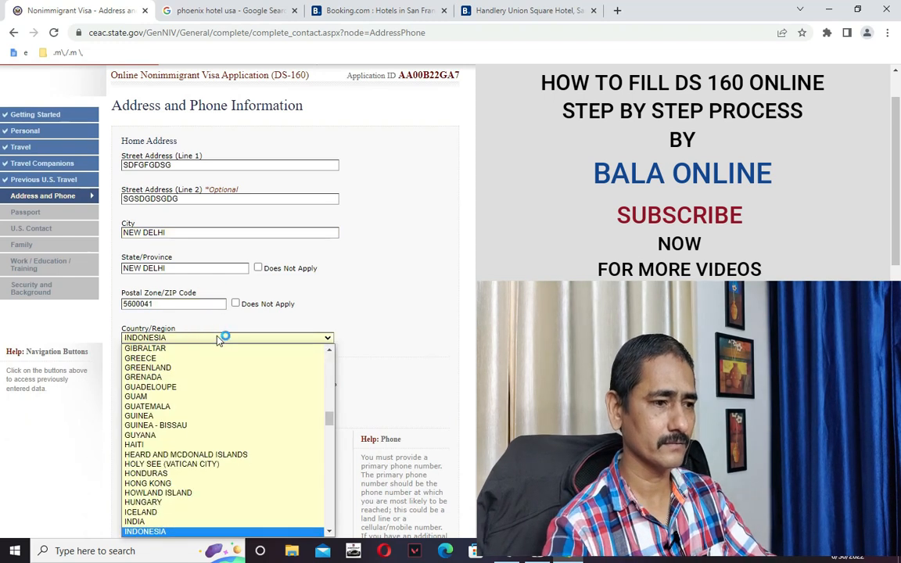
left_click(184, 521)
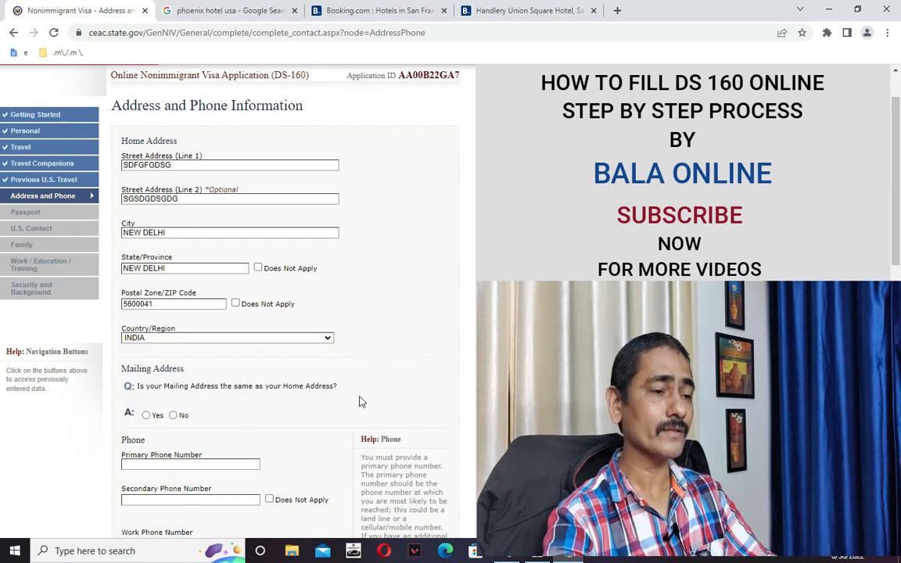
scroll(190, 364, "down", 1)
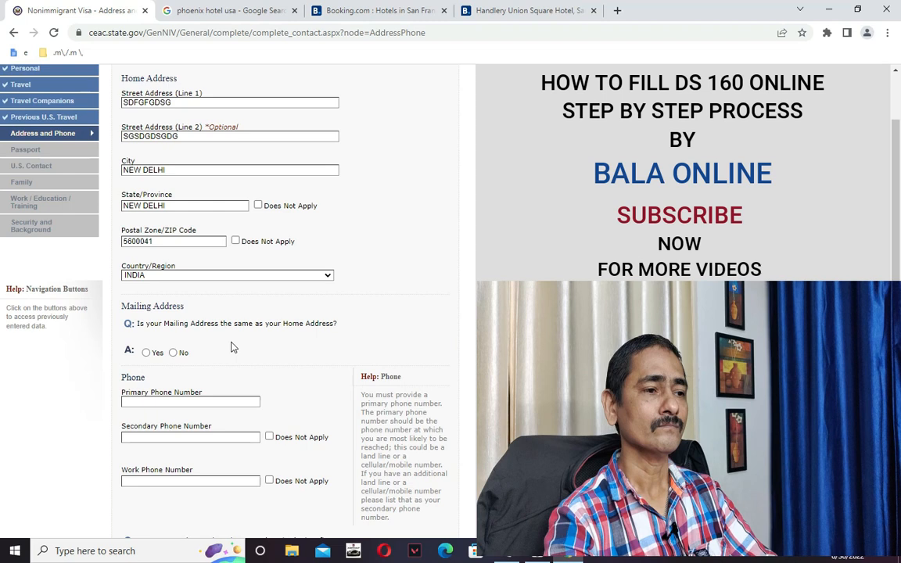
left_click(146, 353)
scroll(209, 363, "down", 5)
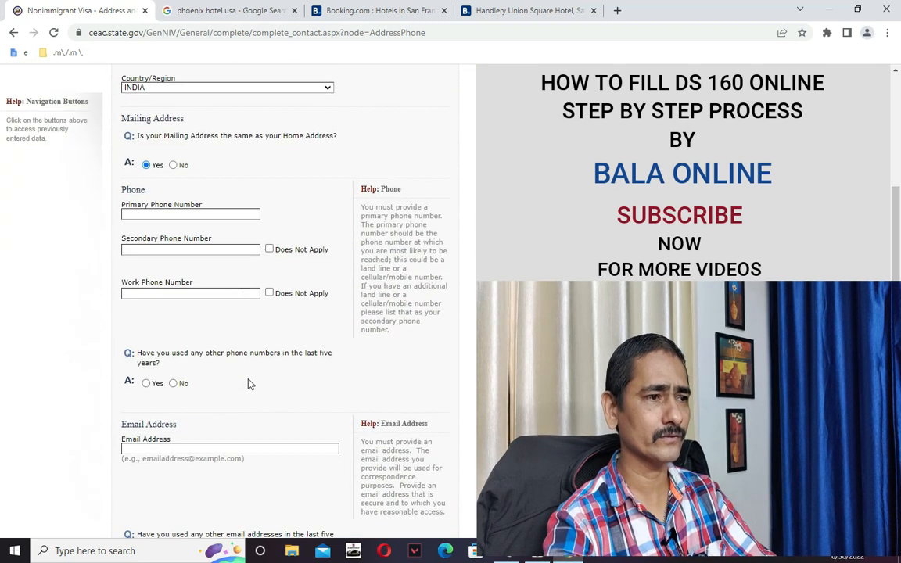
Enter the primary phone number, mark the secondary phone Does Not Apply, and add the work phone number.
left_click(171, 214)
type("9")
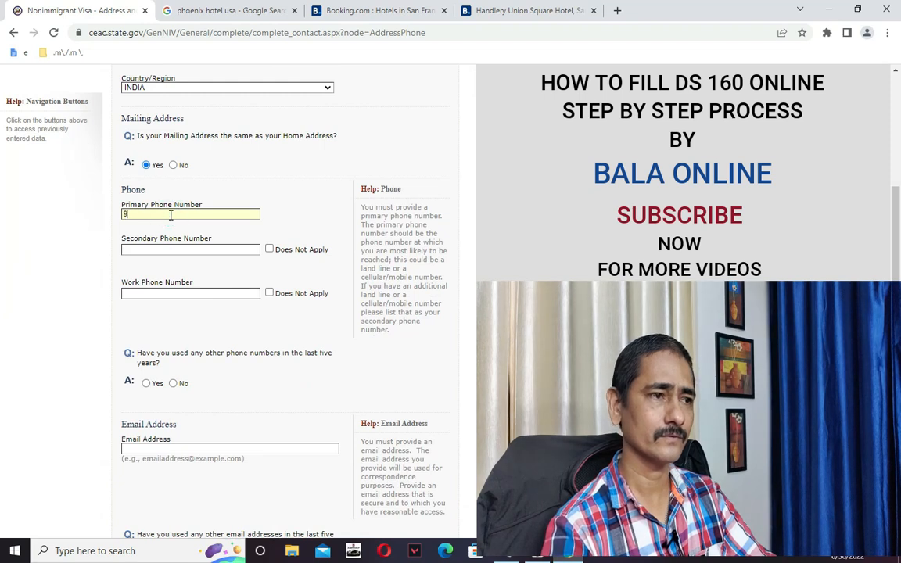
type("99999998")
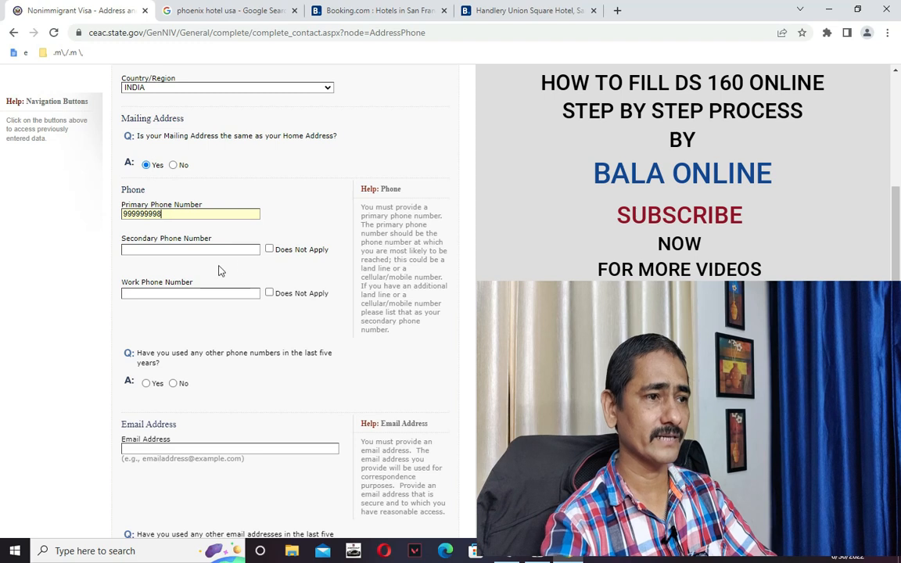
left_click(269, 249)
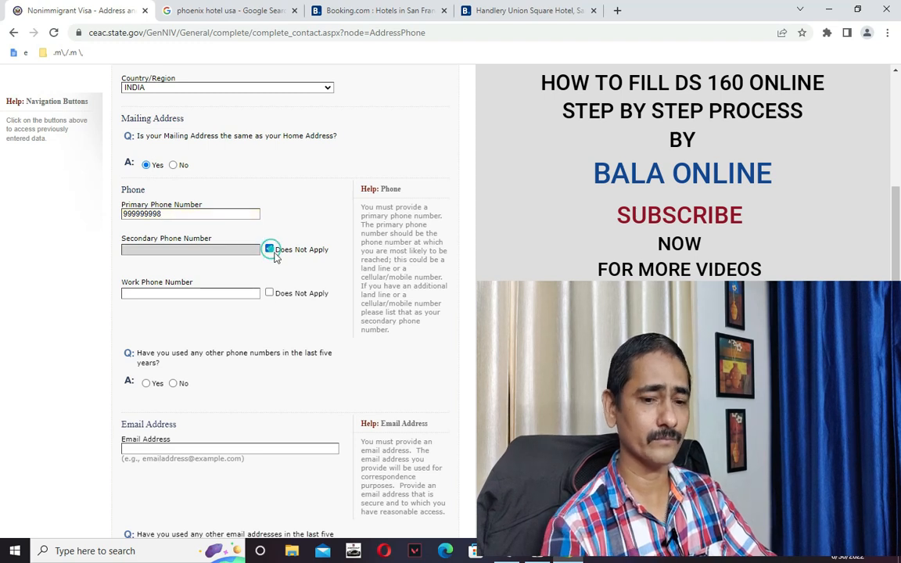
left_click(245, 297)
type("44445555")
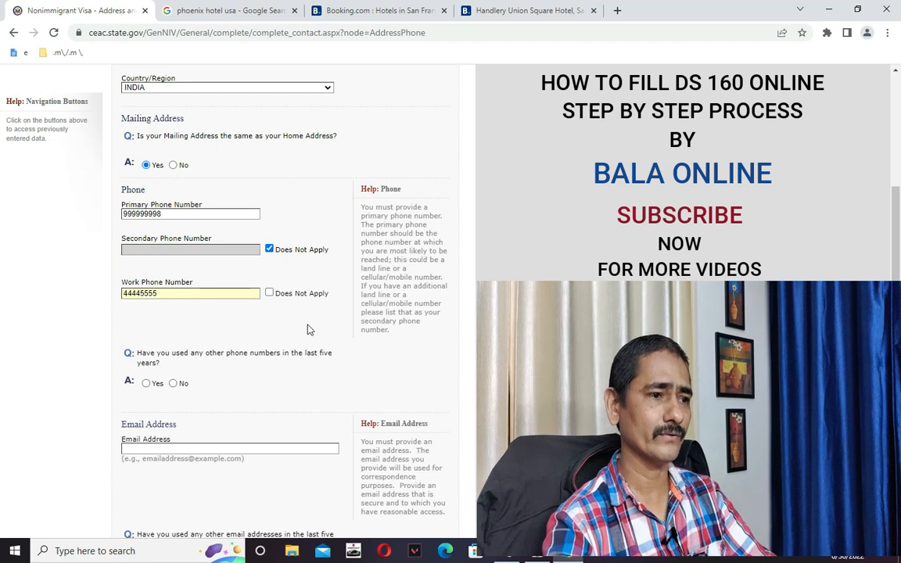
Answer No to other phone numbers and enter the applicant's rediffmail e-mail address.
scroll(259, 383, "up", 1)
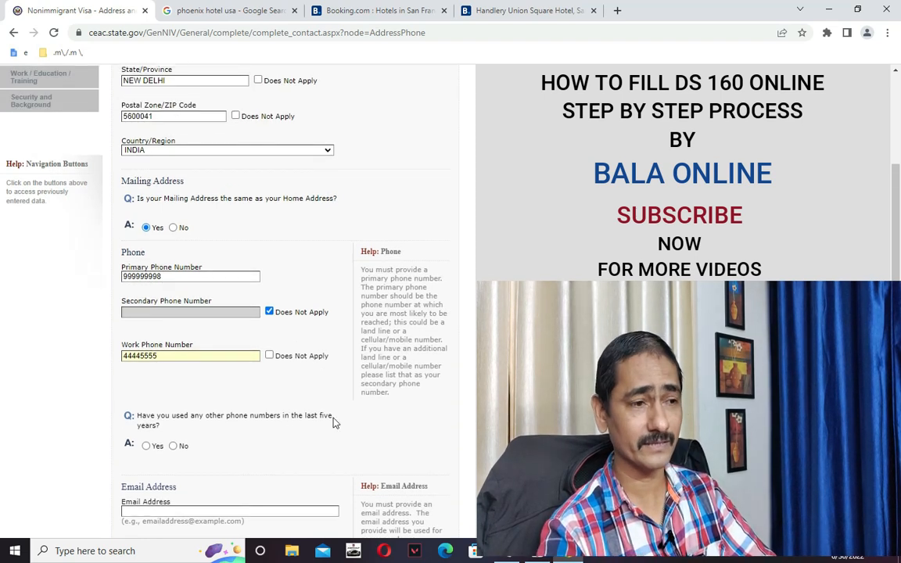
scroll(298, 429, "down", 1)
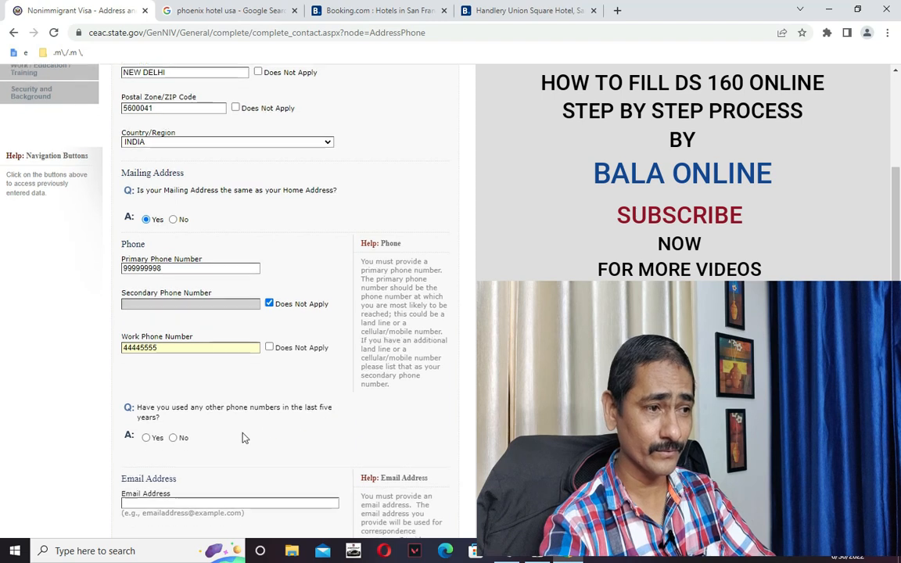
left_click(173, 383)
scroll(176, 386, "up", 2)
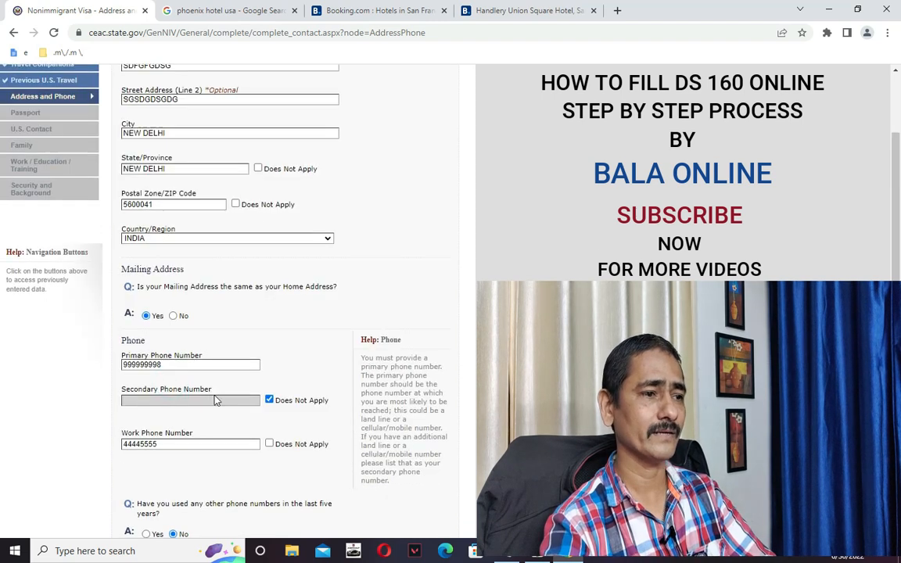
scroll(177, 385, "down", 4)
left_click(176, 351)
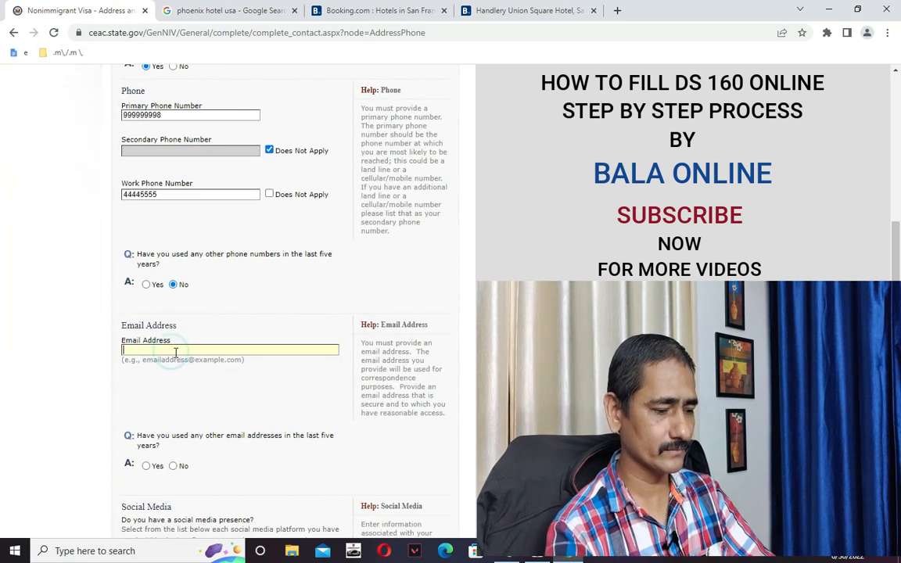
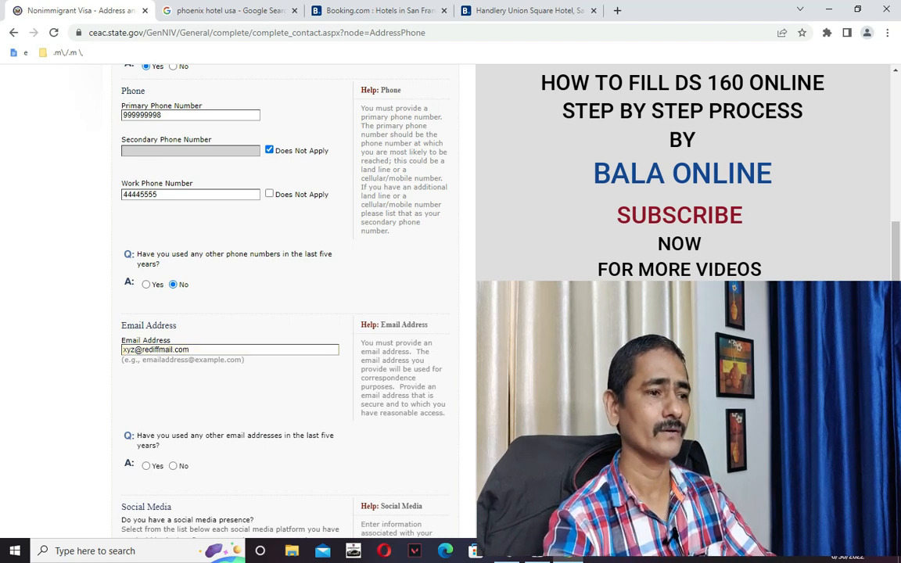
scroll(339, 326, "down", 1)
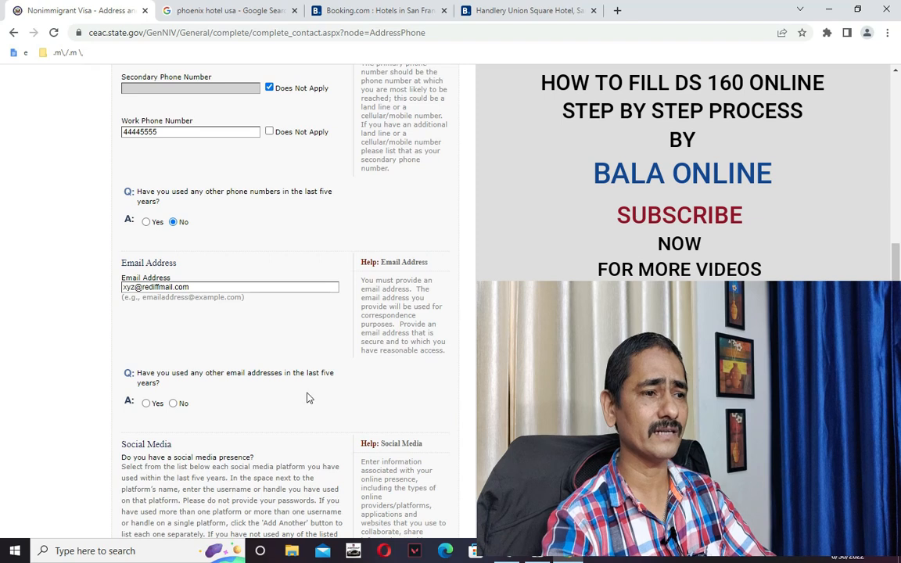
Answer No to other e-mail addresses and pick NONE as the social media platform.
left_click(173, 403)
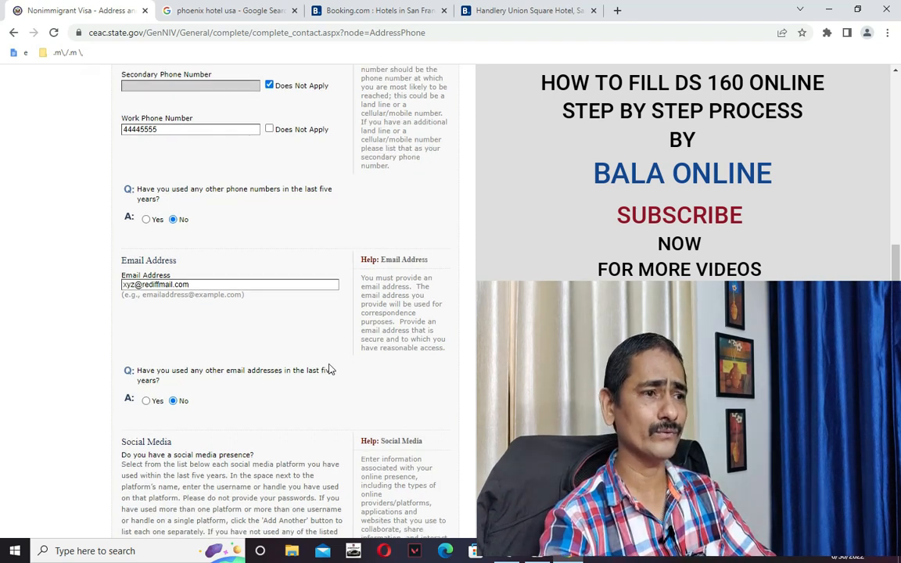
scroll(341, 360, "down", 2)
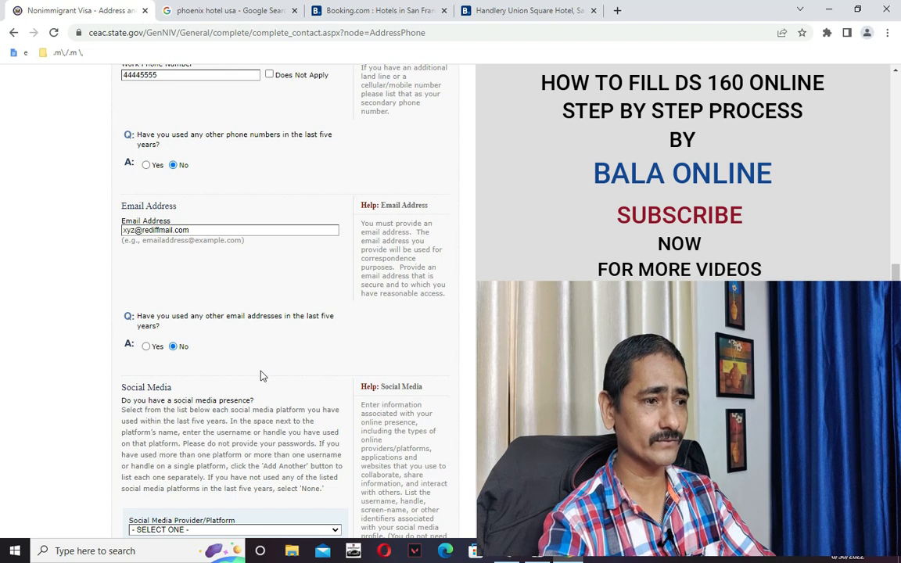
scroll(262, 377, "down", 4)
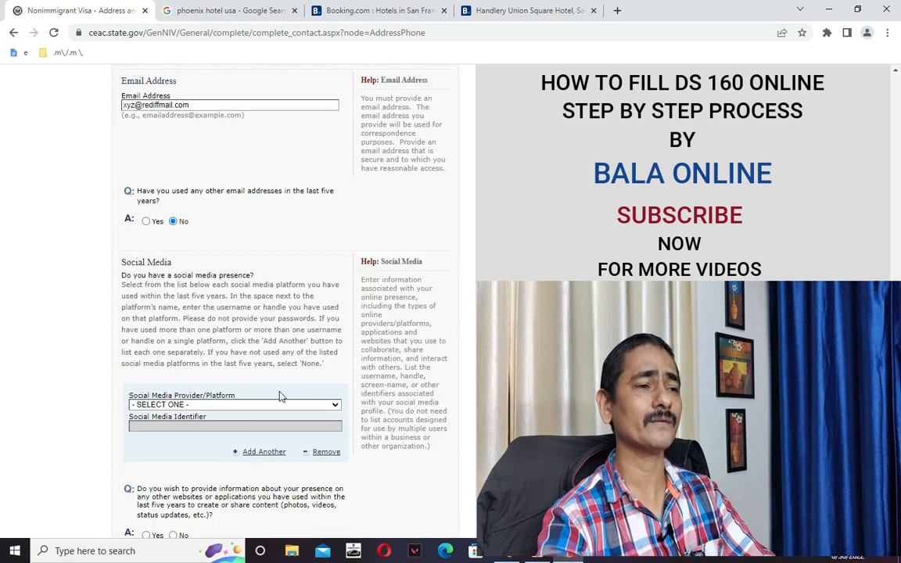
scroll(282, 395, "down", 2)
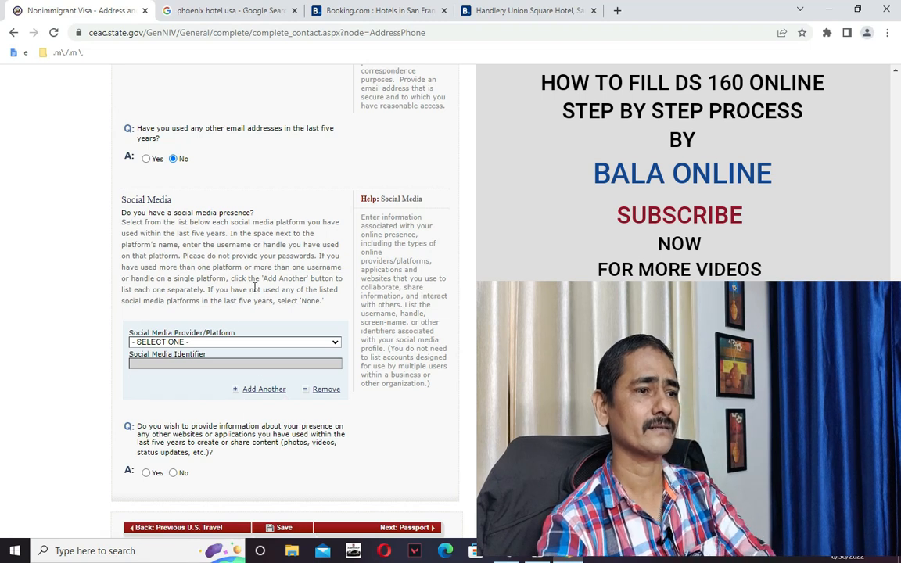
left_click(243, 342)
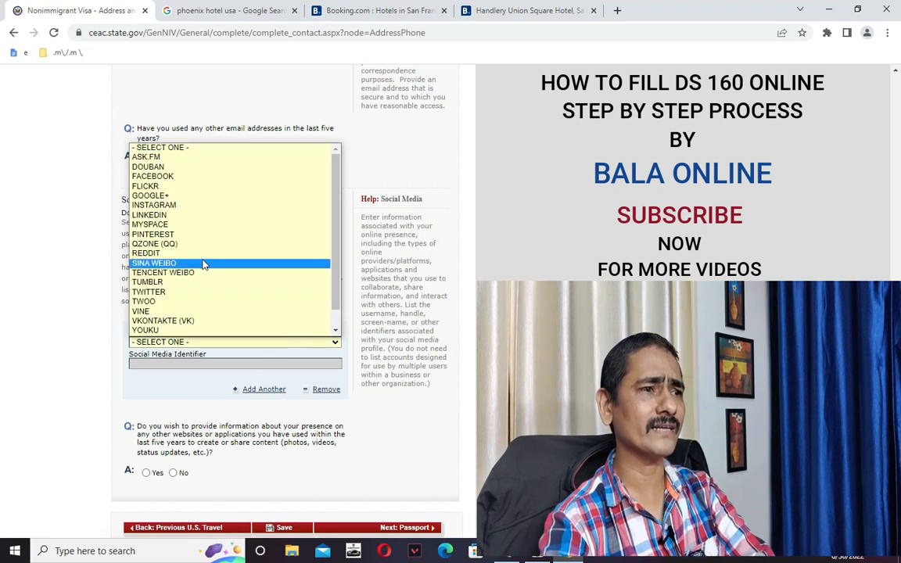
scroll(207, 293, "down", 2)
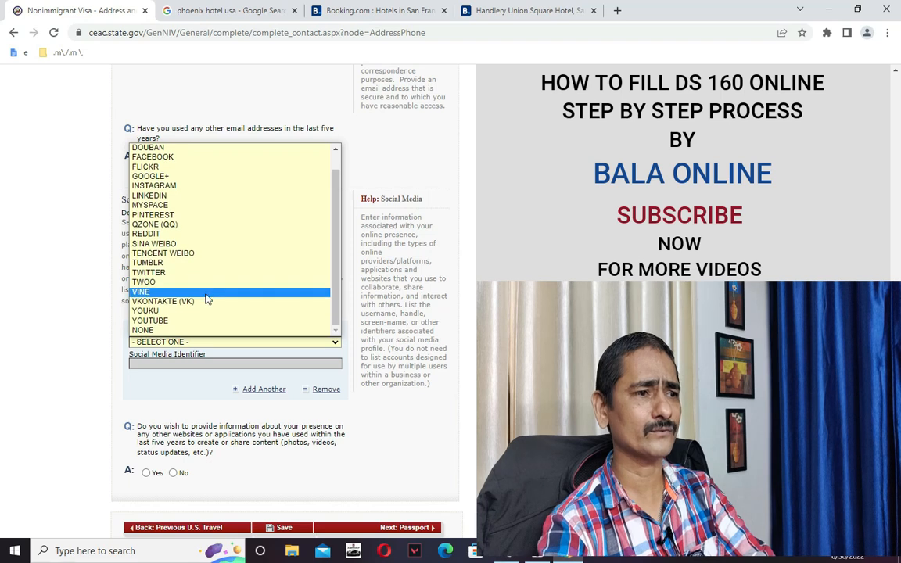
left_click(207, 331)
scroll(212, 337, "up", 3)
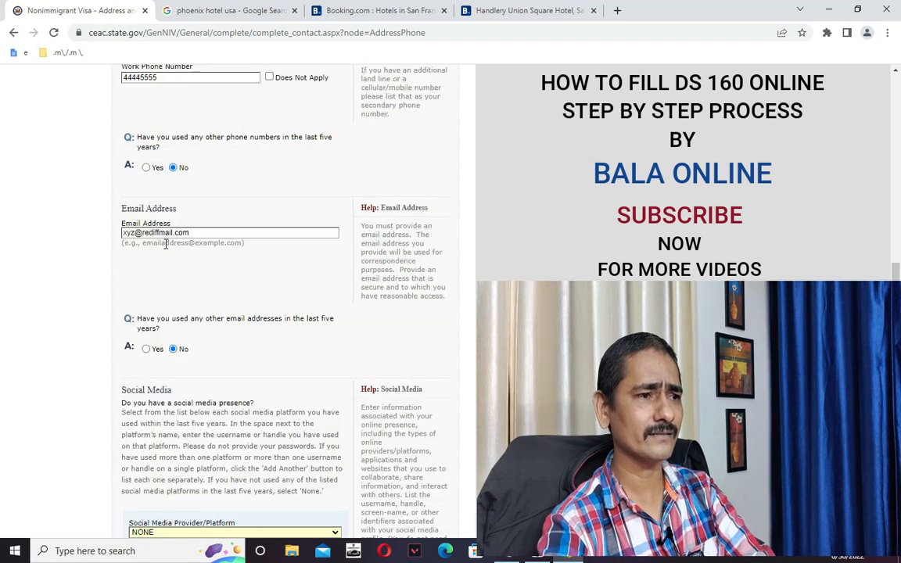
Switch the other e-mail addresses answer to Yes, then back to No.
left_click(147, 349)
scroll(196, 344, "up", 3)
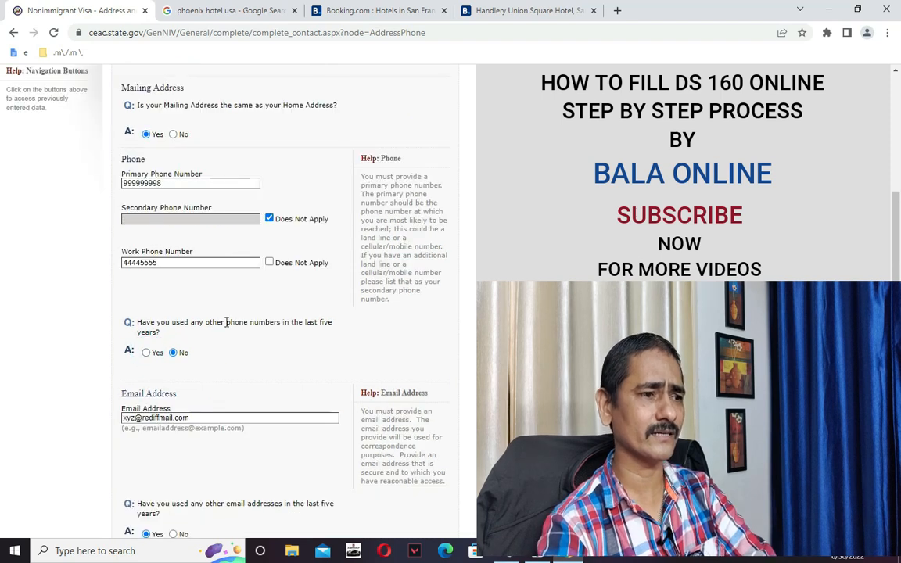
scroll(221, 392, "down", 1)
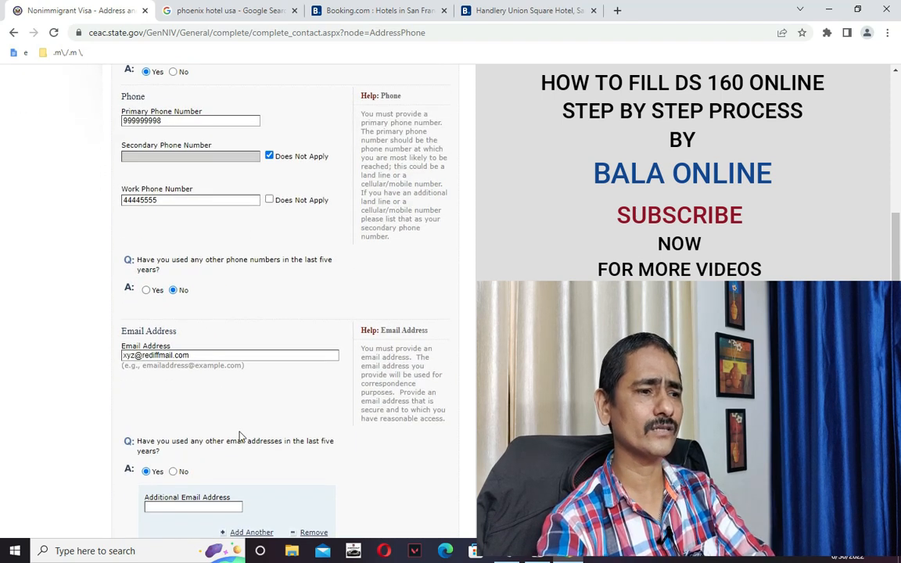
scroll(338, 422, "down", 1)
scroll(327, 380, "down", 2)
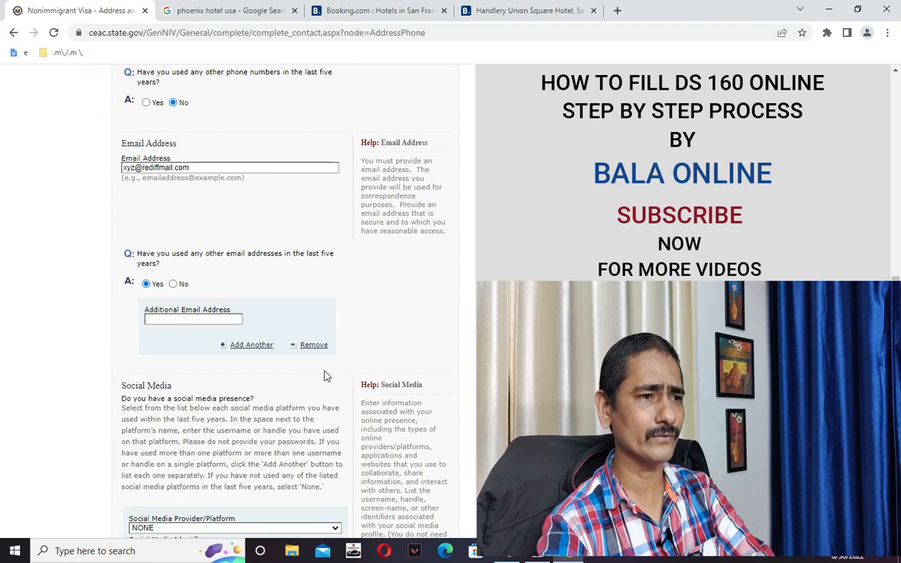
scroll(261, 342, "down", 3)
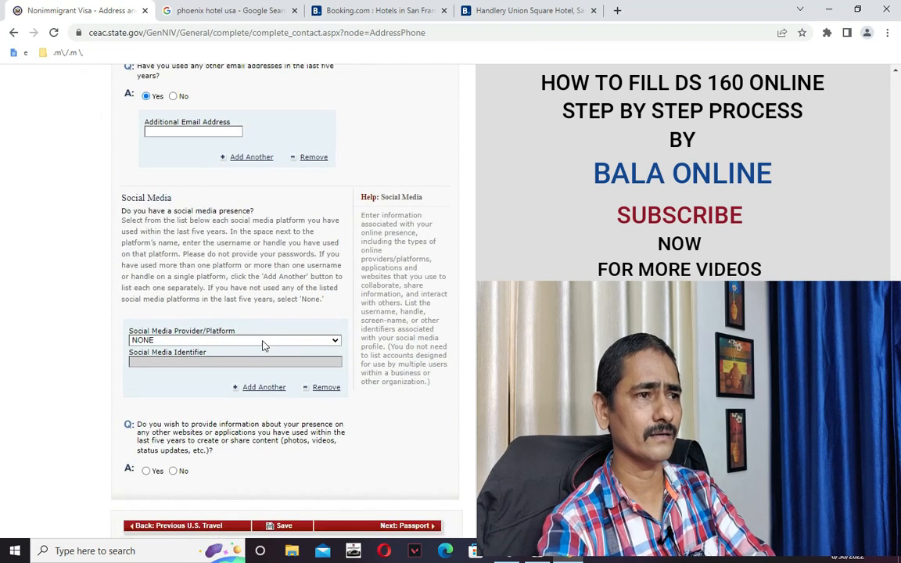
scroll(199, 170, "up", 1)
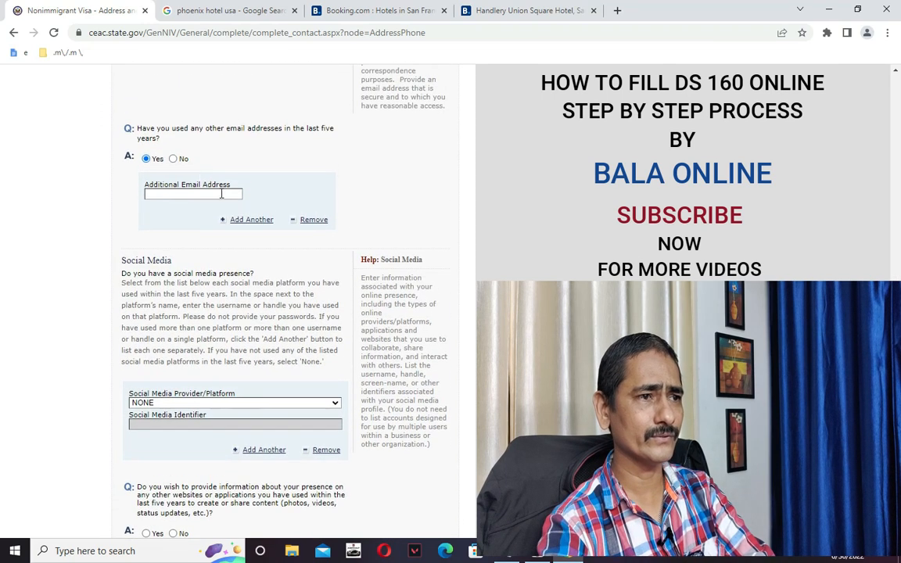
left_click(173, 159)
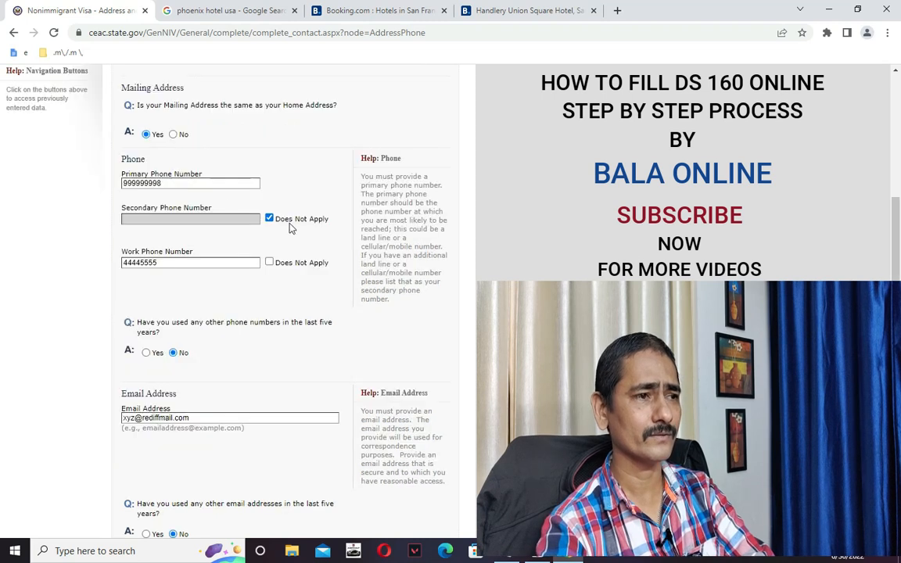
scroll(329, 285, "down", 5)
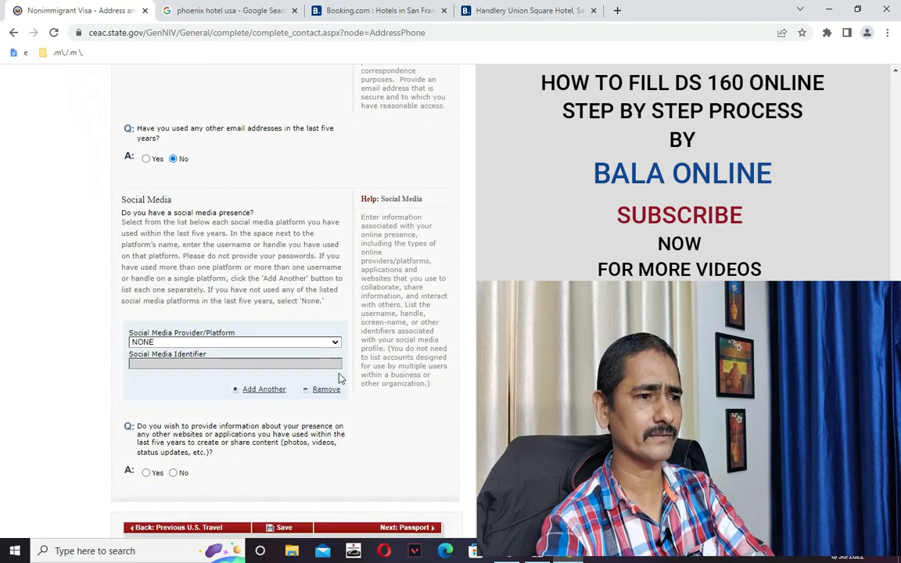
Change the social media platform from YOUTUBE to LINKEDIN.
left_click(215, 342)
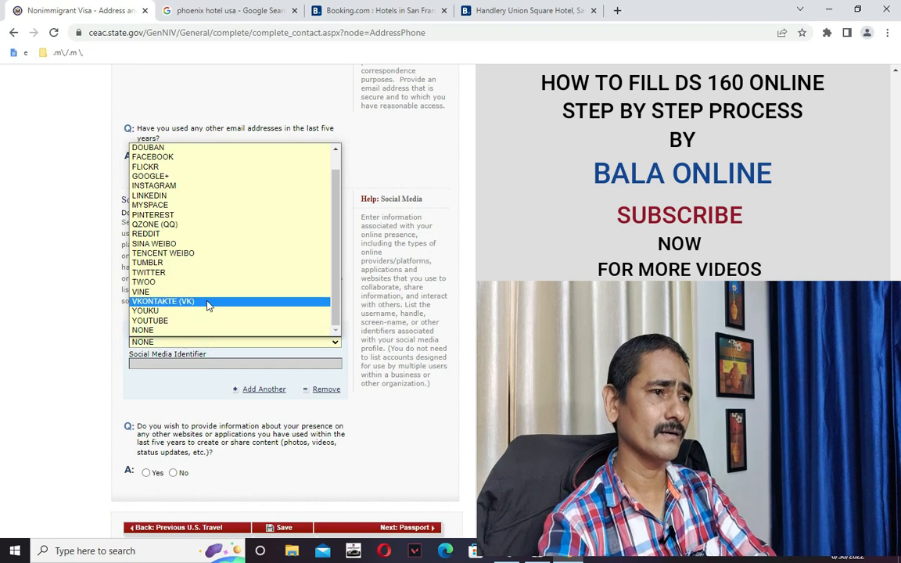
scroll(194, 252, "up", 1)
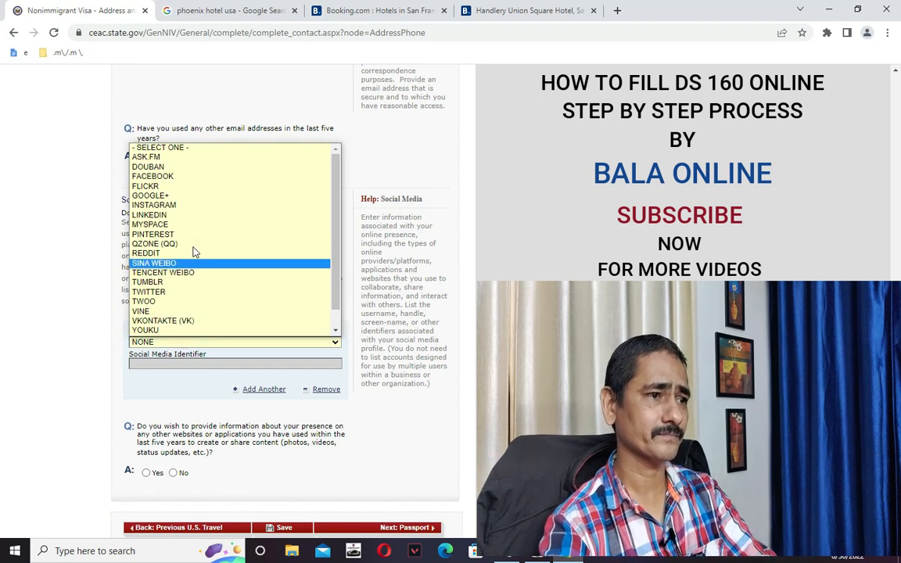
scroll(211, 305, "down", 1)
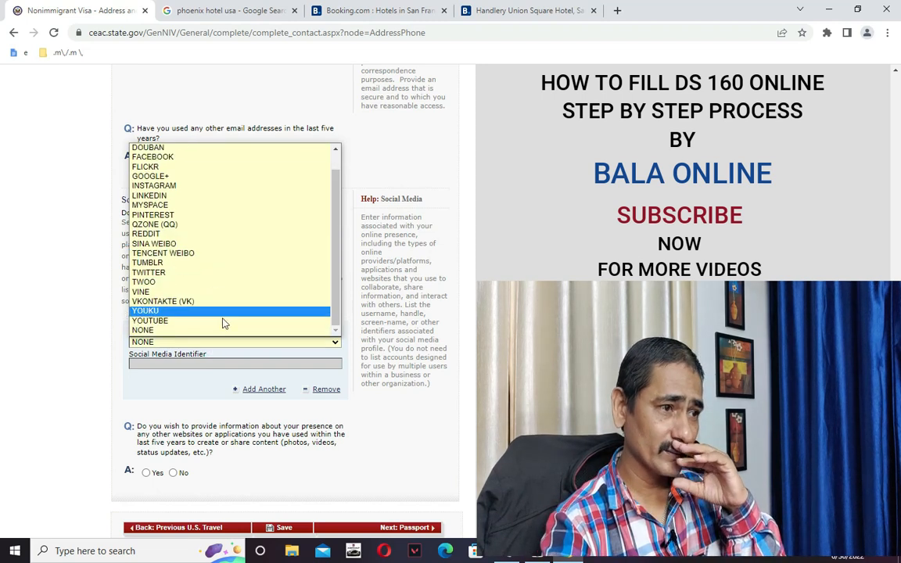
left_click(223, 323)
scroll(196, 336, "up", 2)
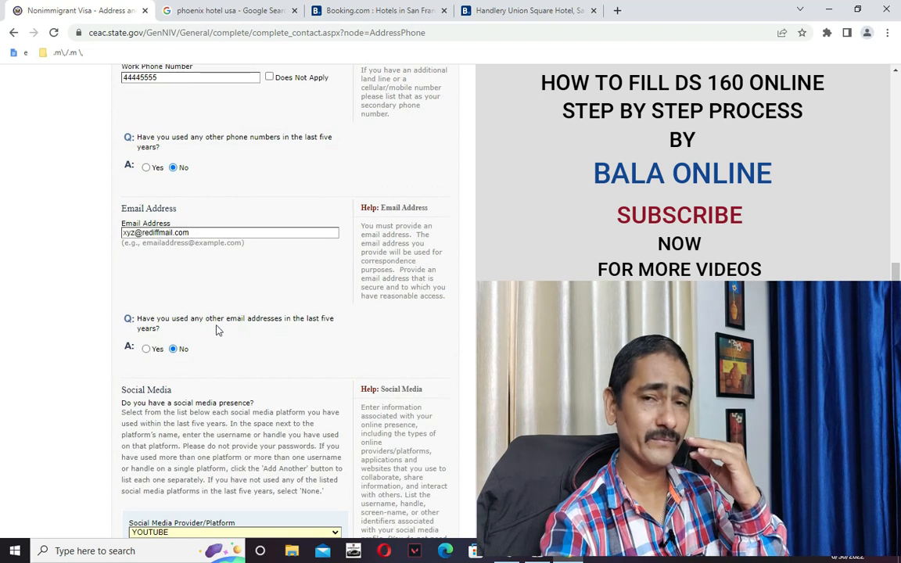
scroll(165, 297, "down", 1)
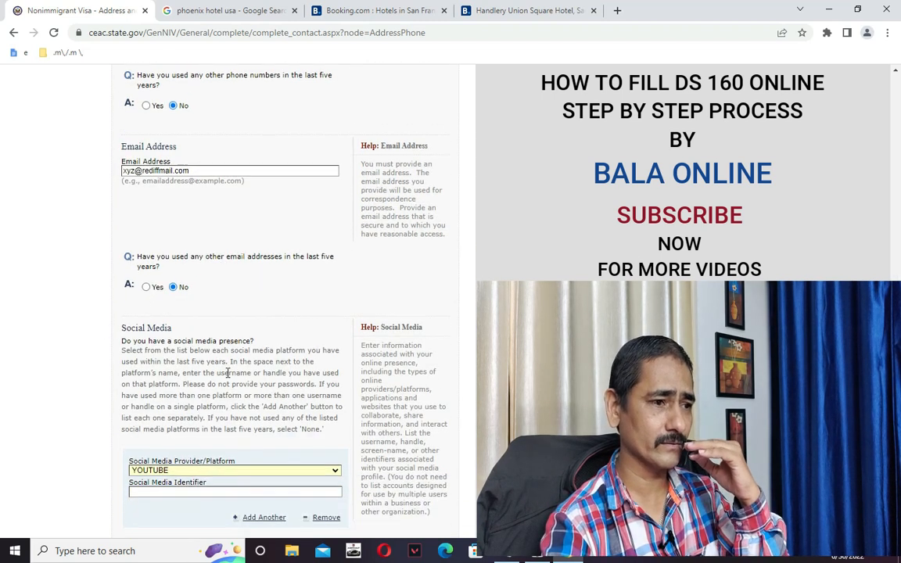
left_click(209, 469)
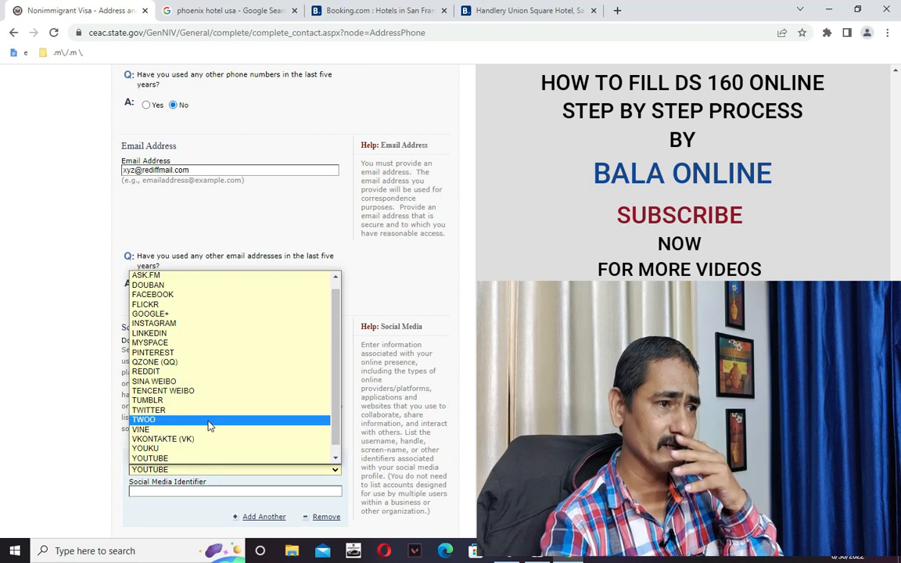
left_click(190, 335)
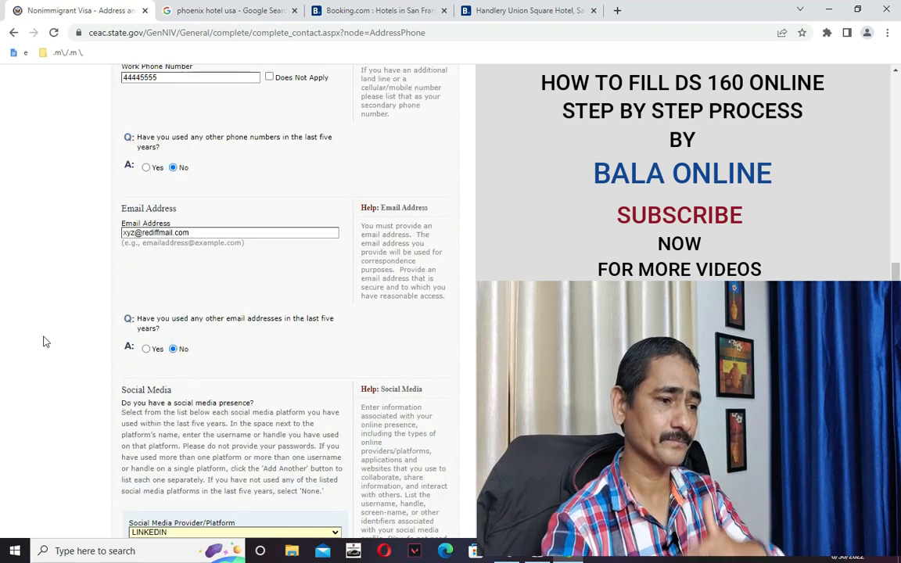
Place the cursor in the Social Media Identifier box below the LINKEDIN platform.
scroll(56, 342, "down", 2)
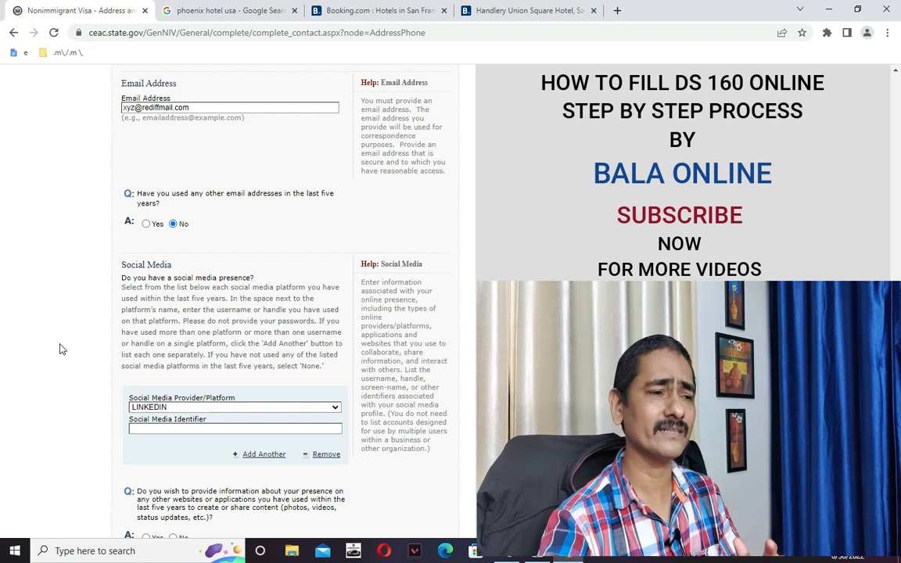
left_click(222, 430)
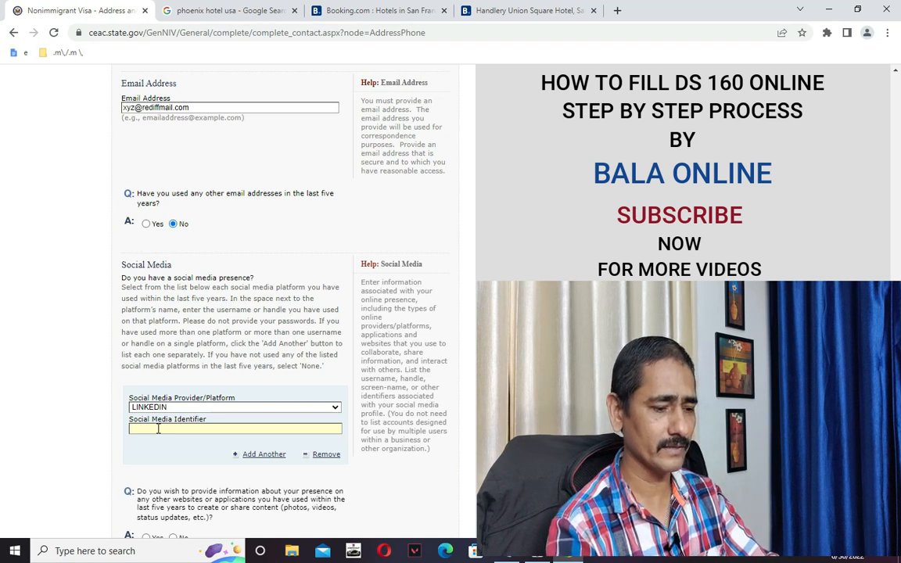
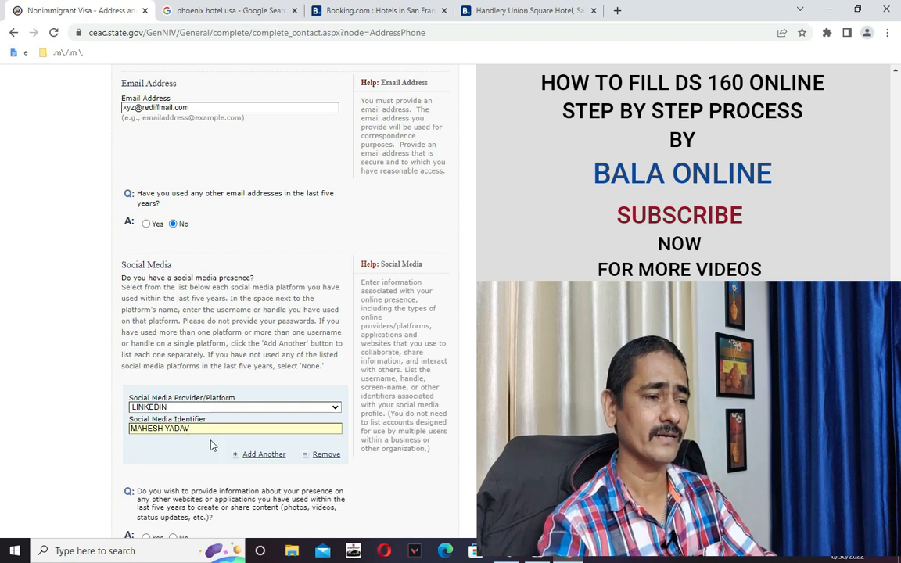
Enter the applicant's LinkedIn handle, answer No for other websites or apps, and save.
scroll(305, 470, "down", 1)
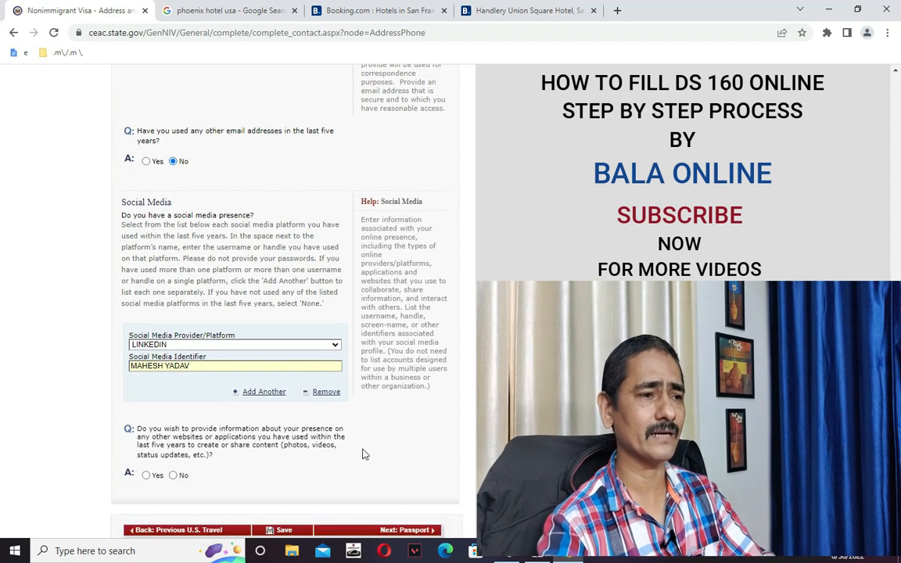
scroll(360, 438, "down", 2)
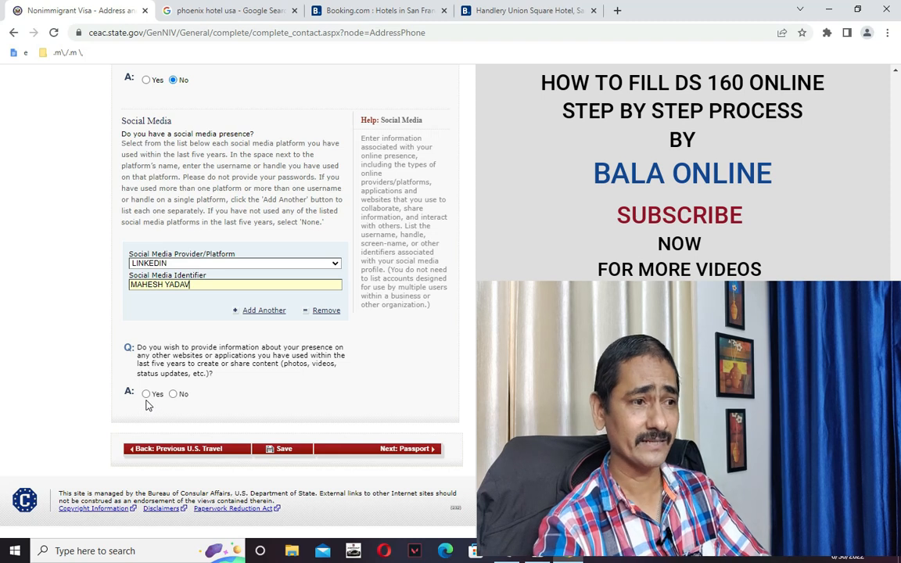
left_click(173, 395)
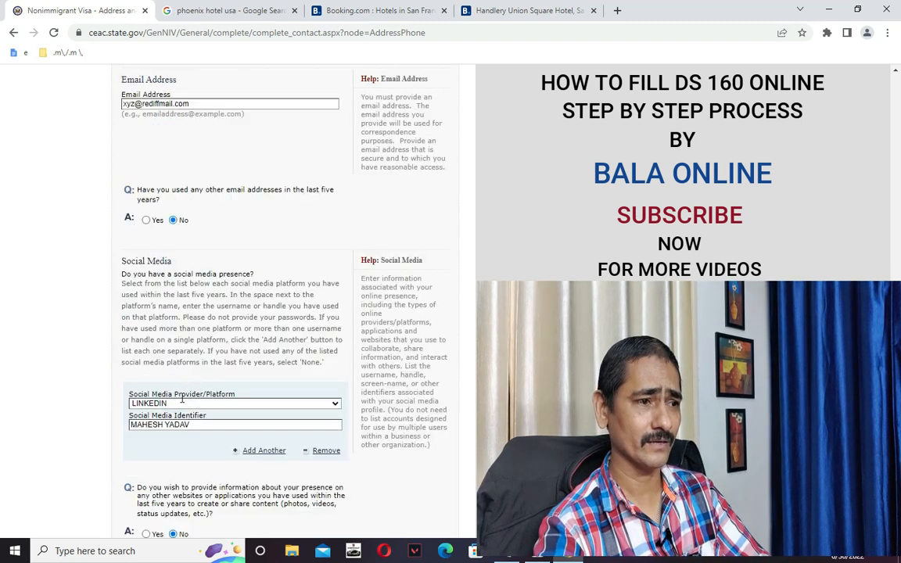
scroll(464, 419, "down", 3)
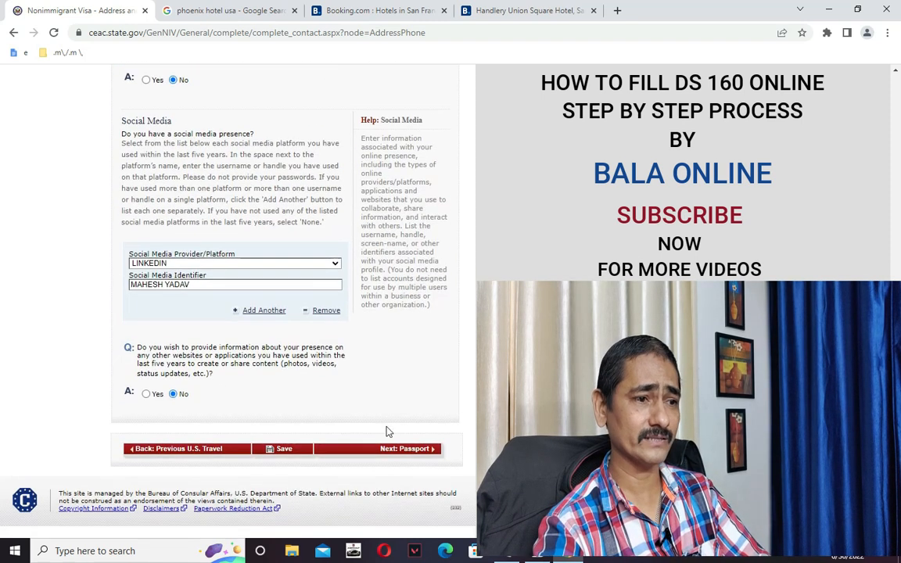
left_click(283, 450)
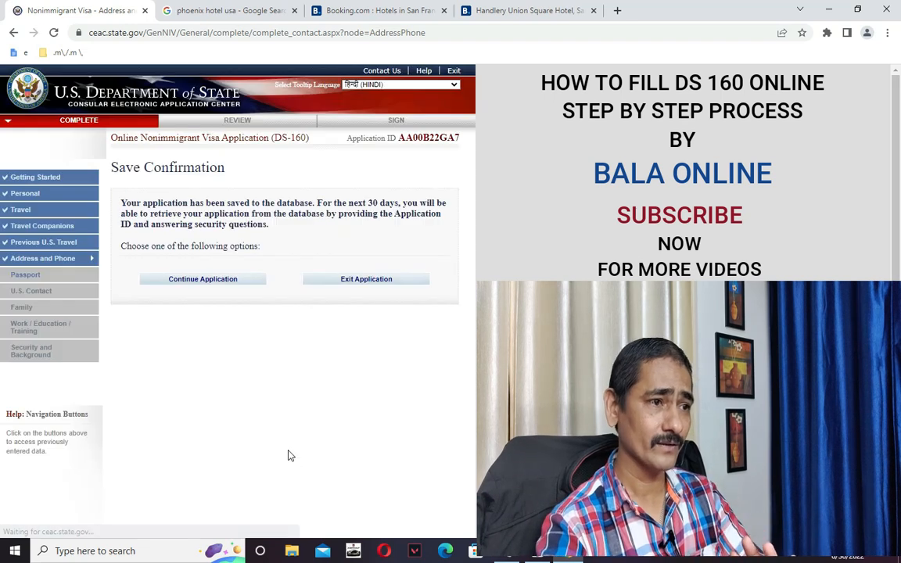
Continue the saved application from Save Confirmation and advance with Next: Passport.
left_click(216, 283)
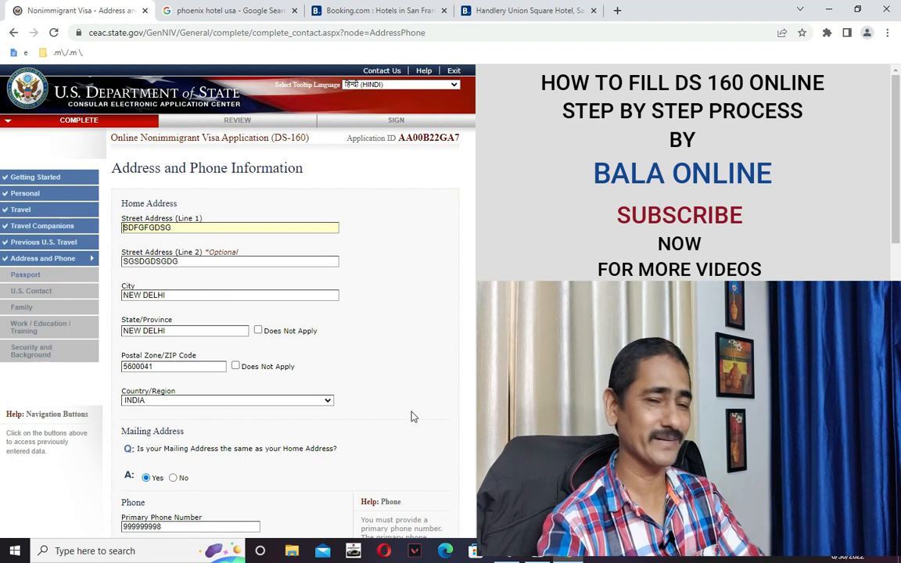
scroll(417, 421, "down", 1)
scroll(417, 421, "down", 8)
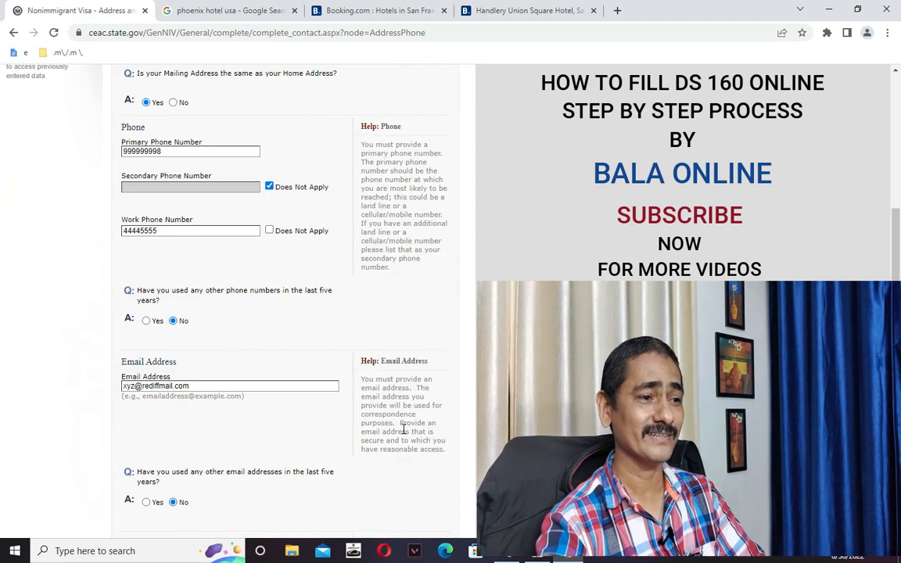
scroll(405, 435, "down", 2)
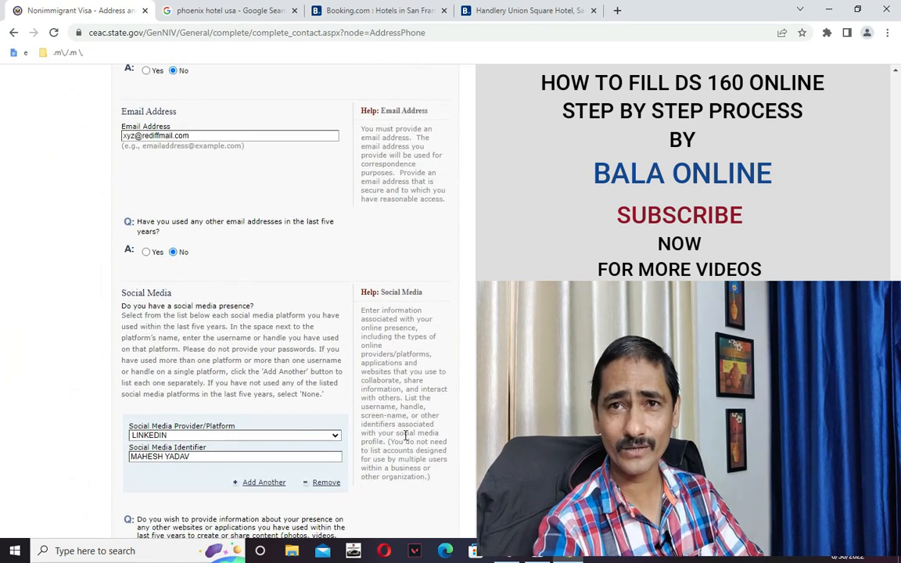
scroll(408, 437, "down", 4)
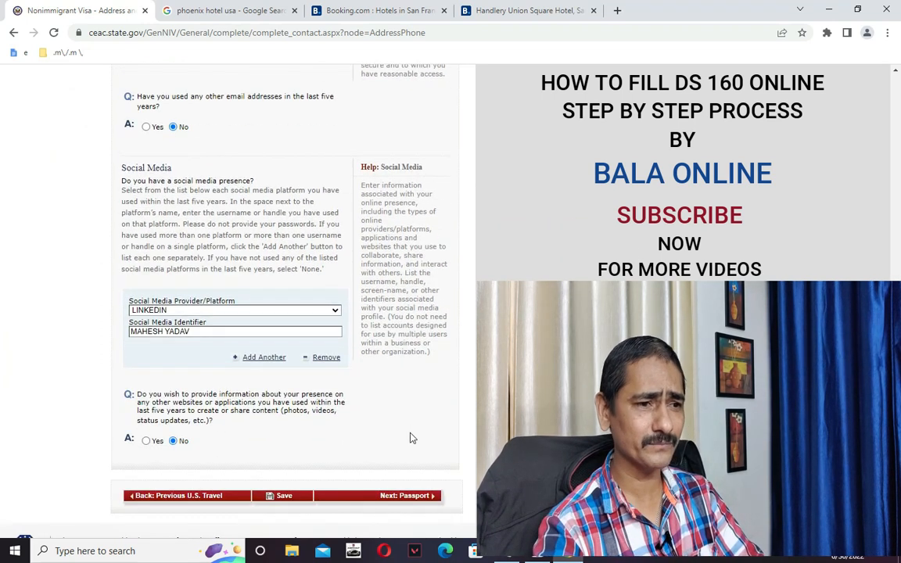
left_click(403, 453)
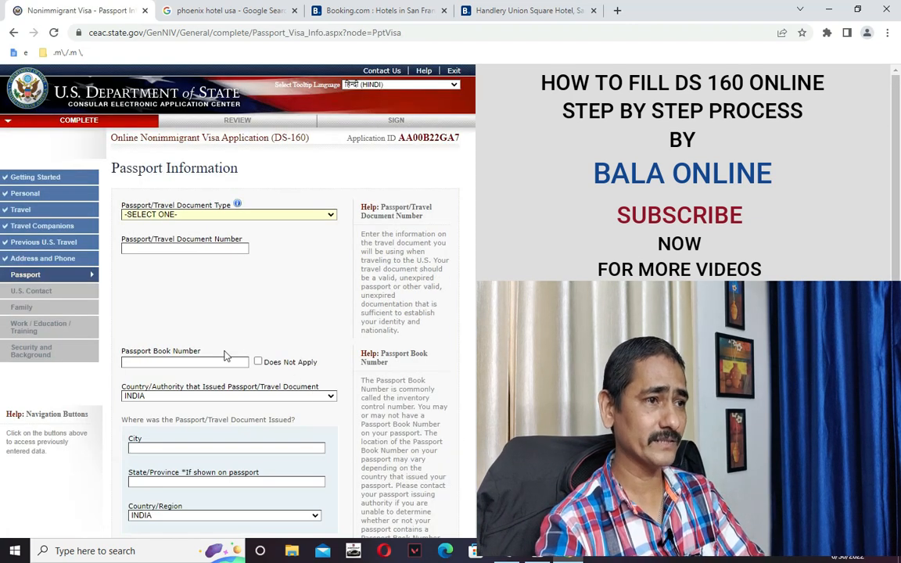
Choose REGULAR as the travel document type and paste in the passport number copied from Notepad.
left_click(183, 216)
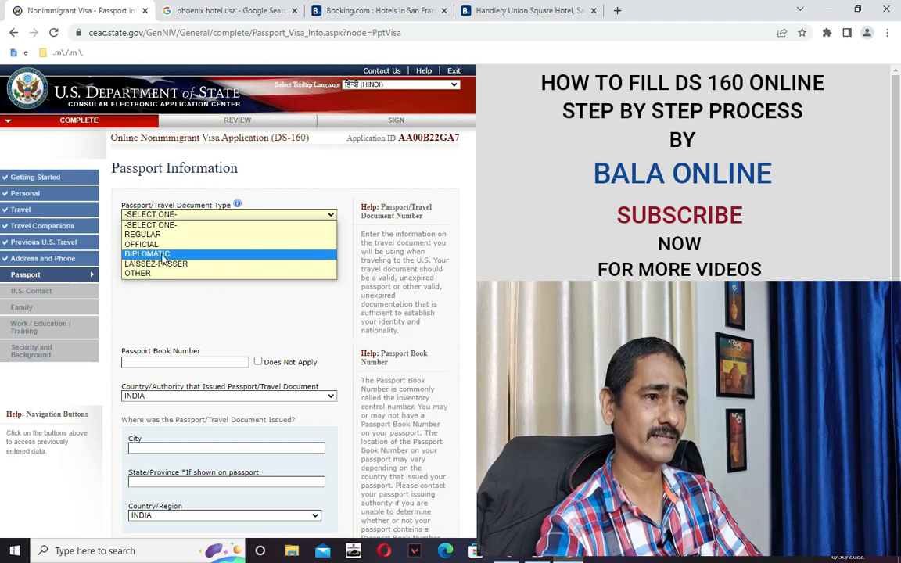
left_click(148, 234)
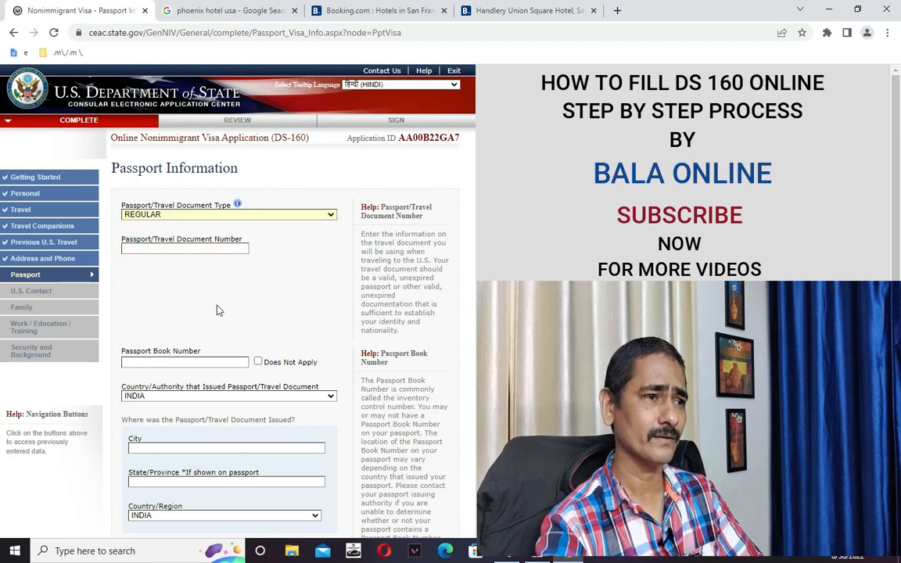
left_click(165, 251)
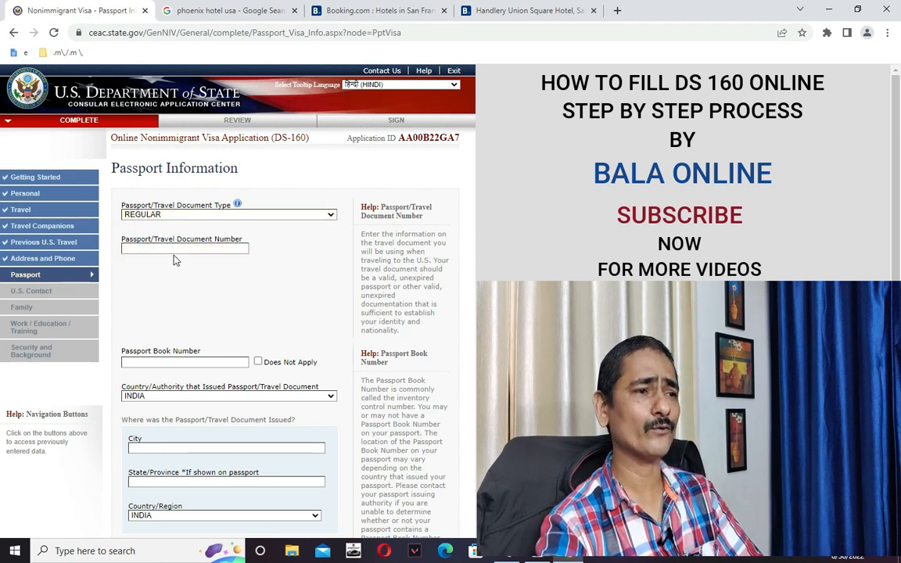
left_click(184, 250)
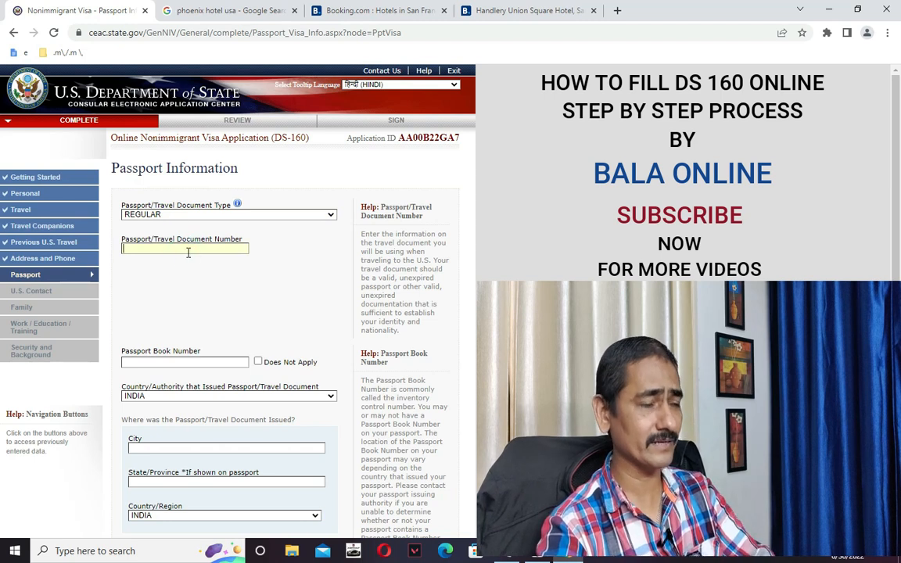
key("alt+Tab")
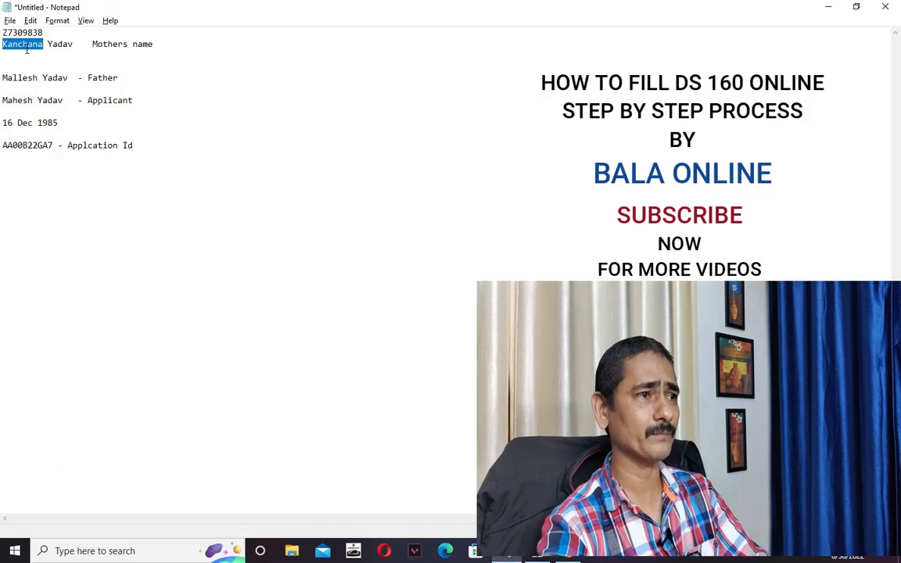
double_click(25, 32)
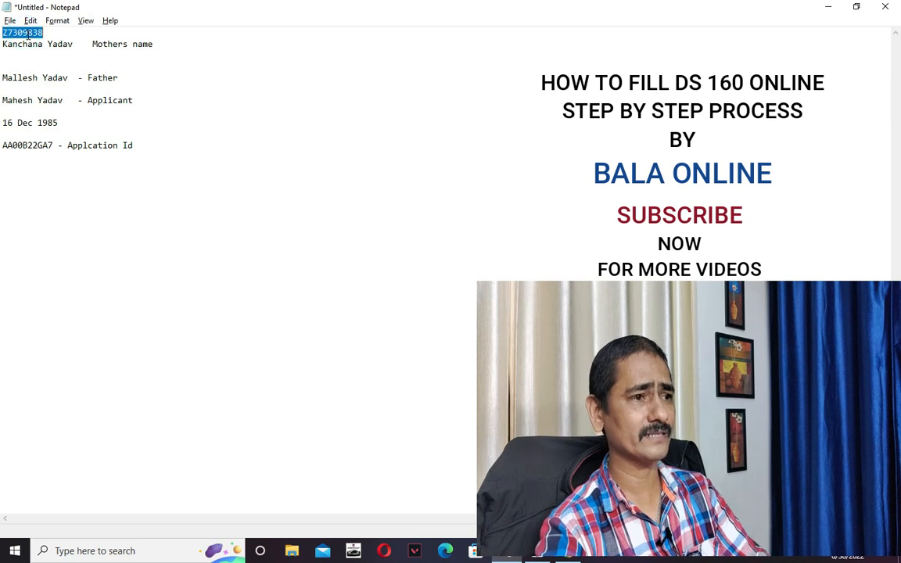
key("ctrl+c")
key("alt+Tab")
key("ctrl+v")
left_click(182, 294)
scroll(235, 289, "down", 1)
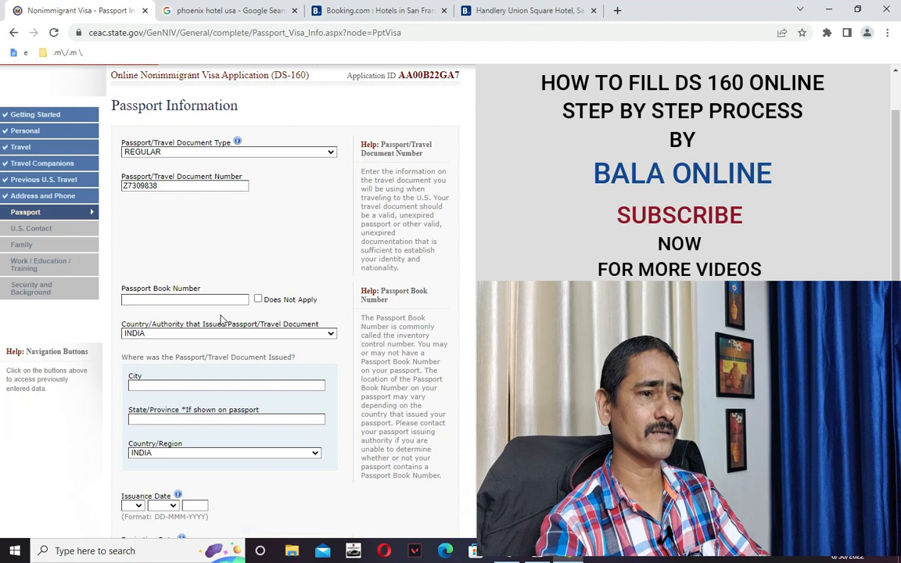
Mark the passport book number as Does Not Apply.
left_click(215, 299)
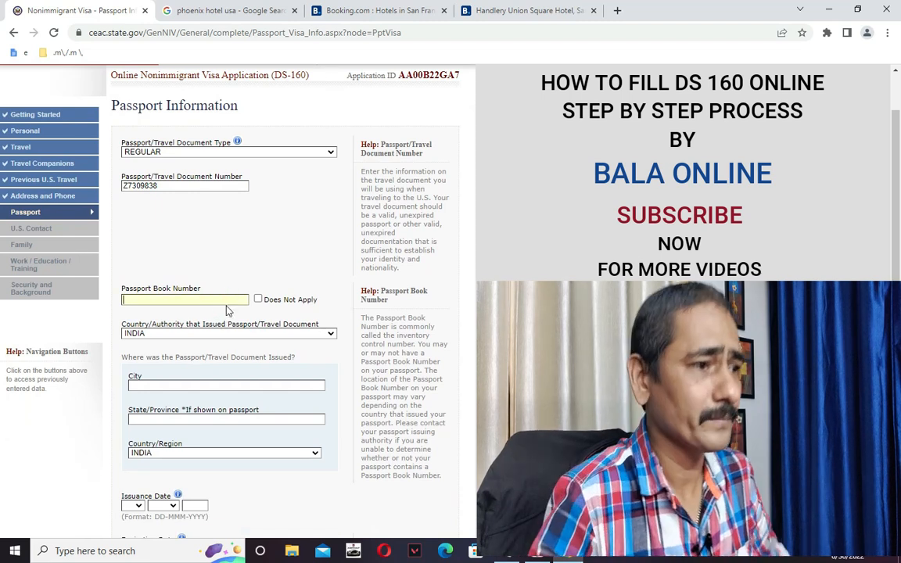
mouse_move(236, 320)
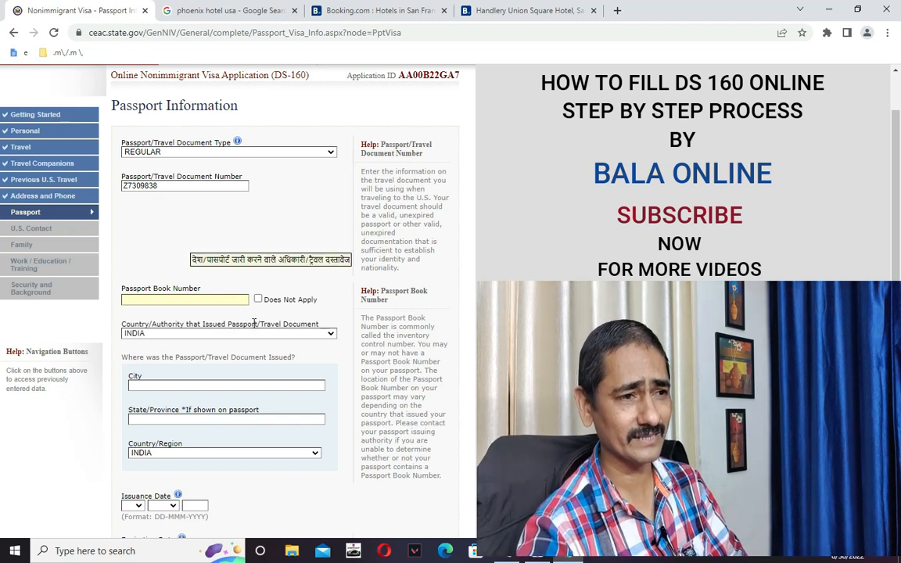
left_click(258, 299)
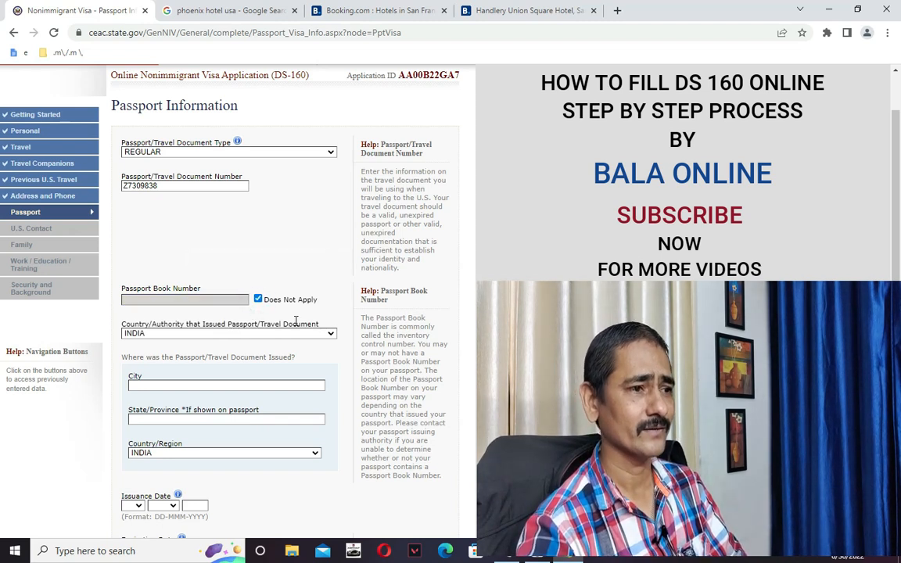
scroll(313, 337, "down", 1)
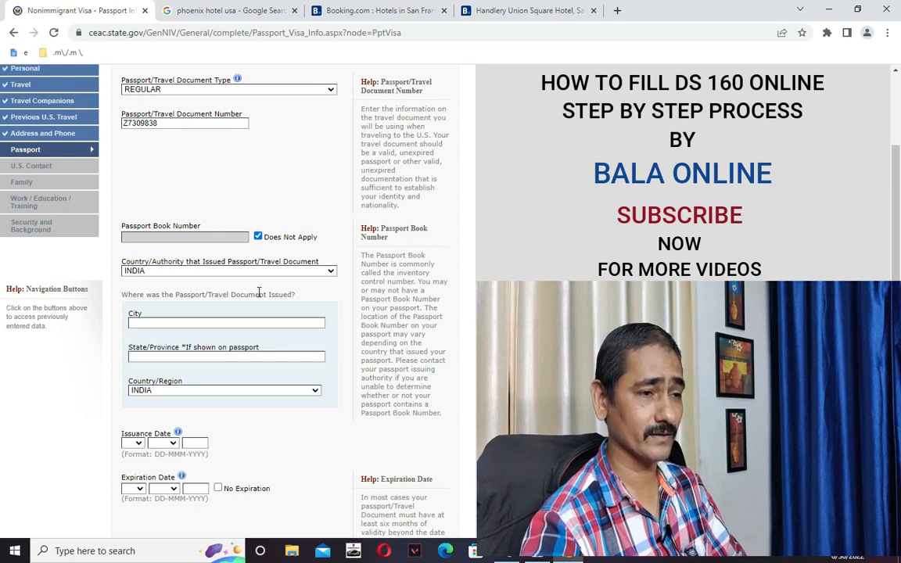
mouse_move(259, 293)
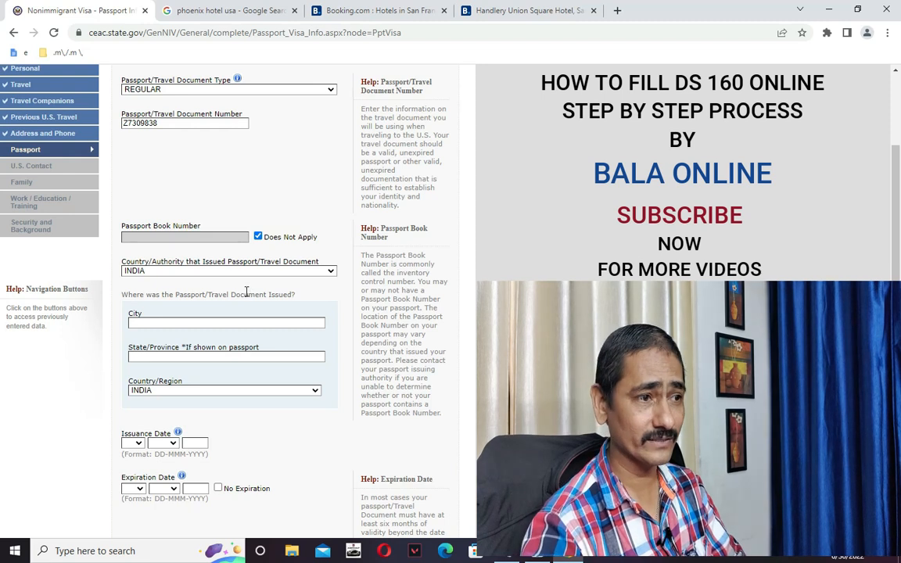
Enter NEW DELHI as the issuing city and start typing it as the issuing state.
left_click(210, 323)
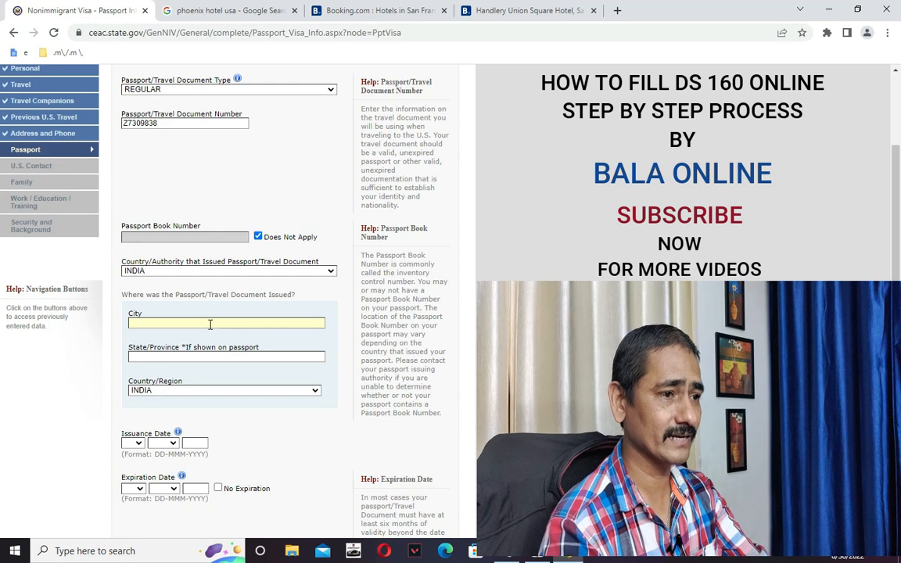
type("NEW LHI")
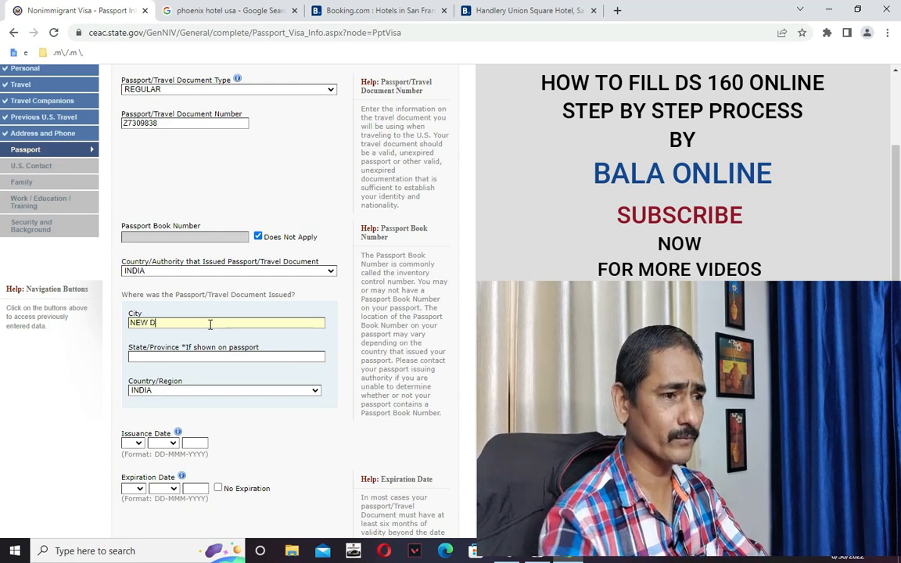
type("ELHI")
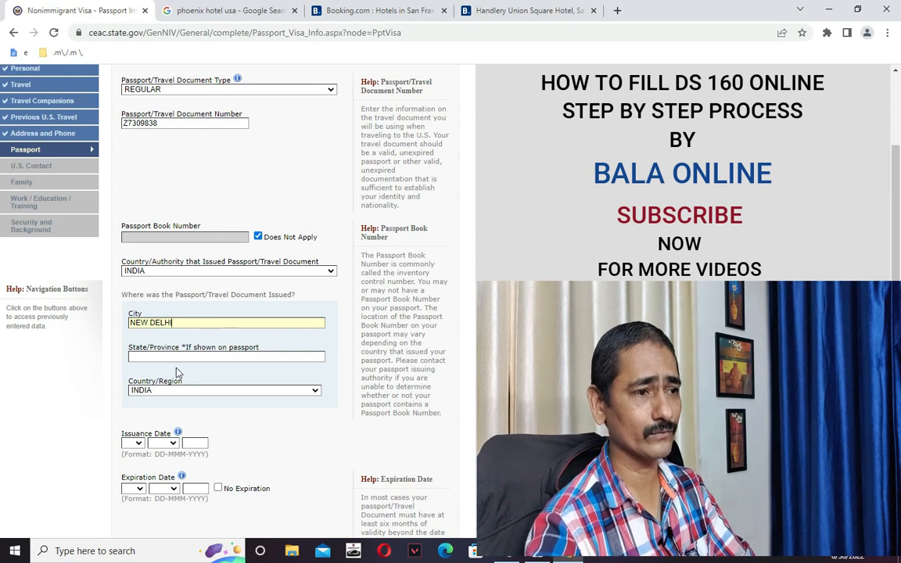
left_click(144, 358)
type("NEW DELHI")
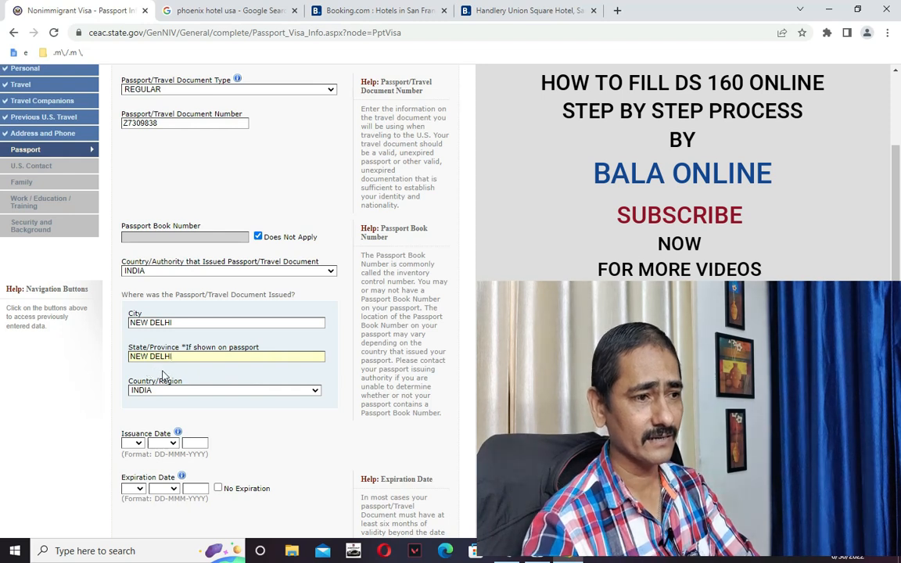
Finish the issuing state and check the passport details in Notepad.
left_click(64, 354)
scroll(63, 354, "down", 3)
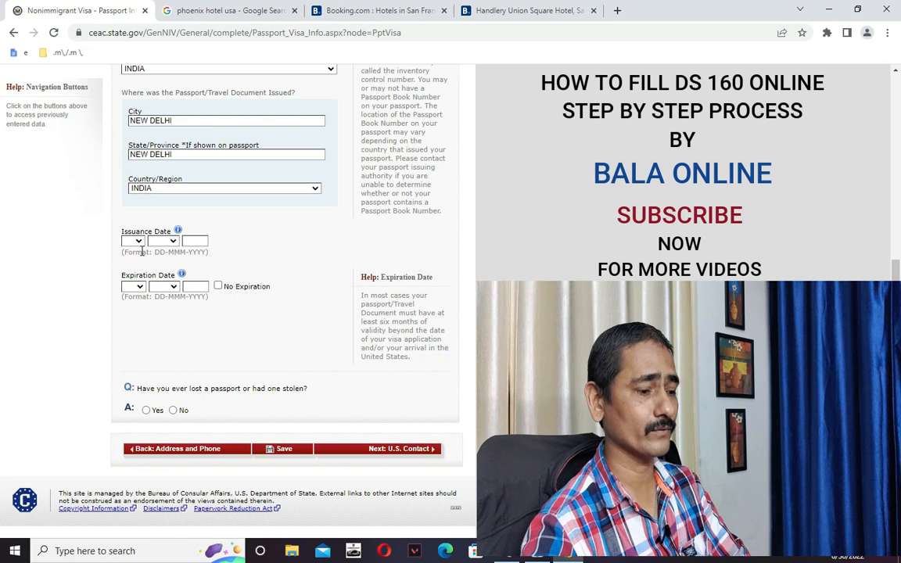
key("alt+Tab")
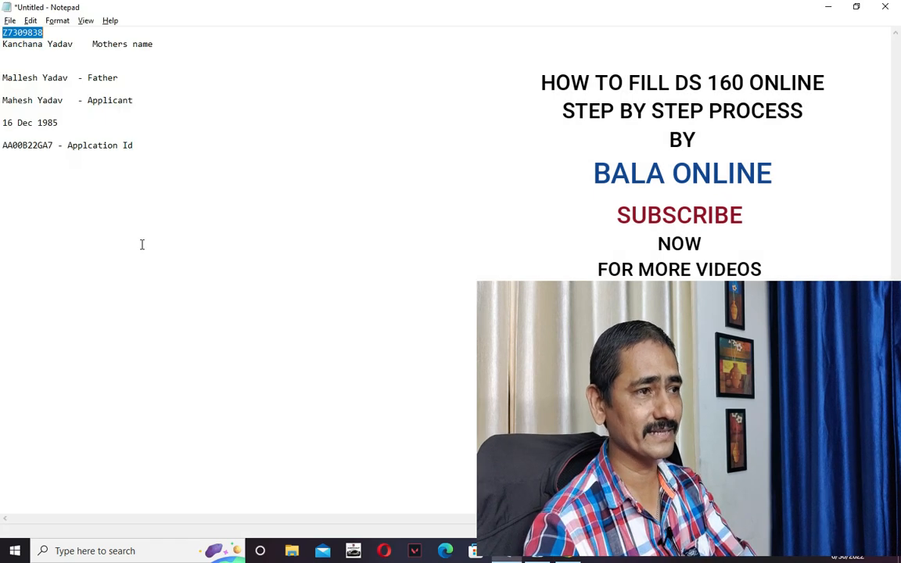
key("alt+Tab")
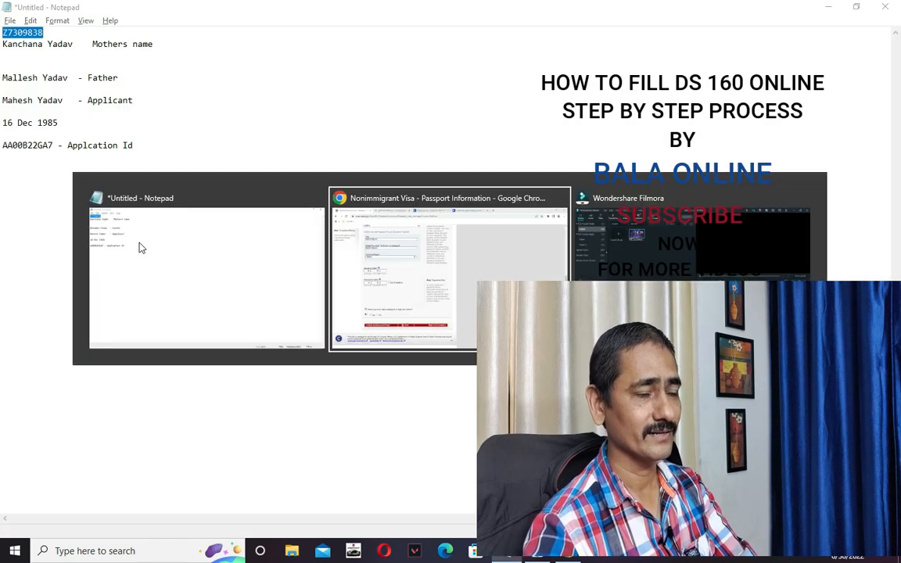
key("alt+Tab")
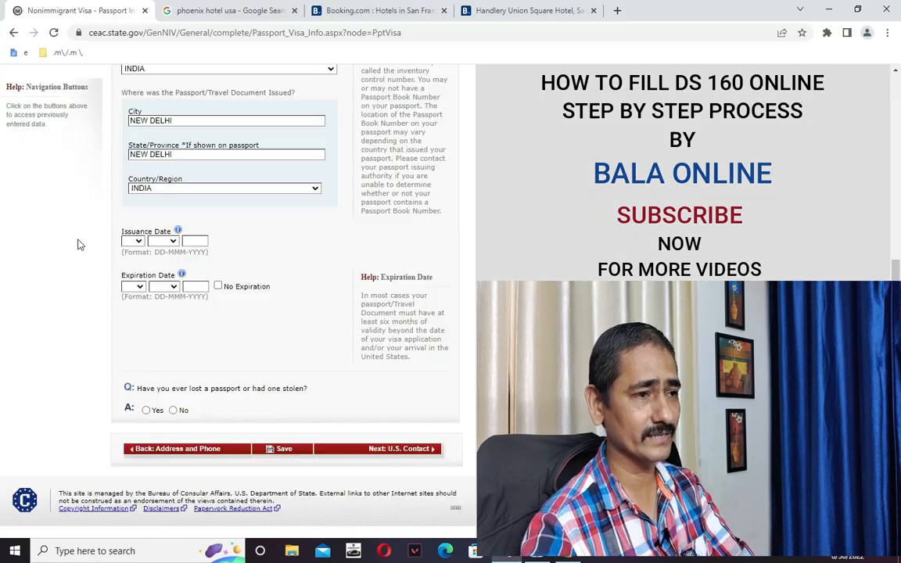
key("alt+Tab")
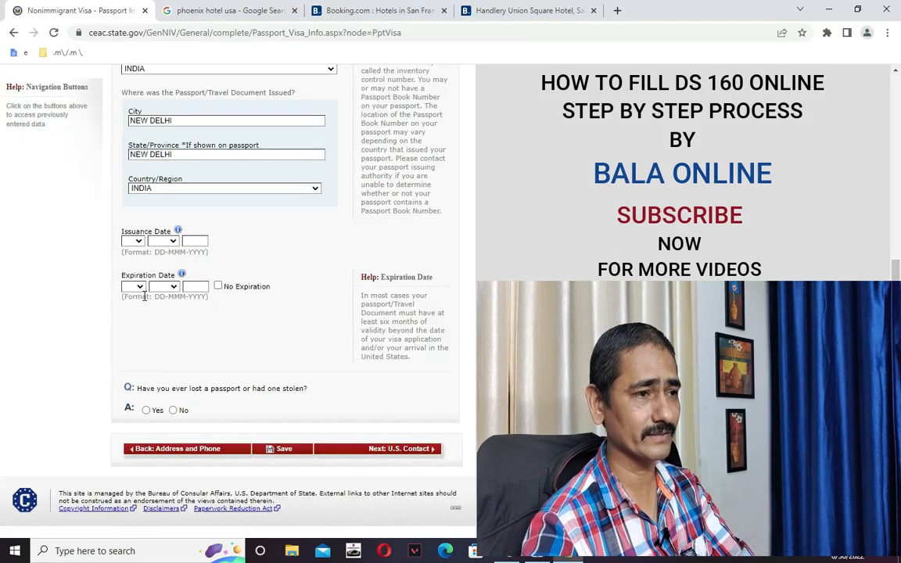
Set the passport issuance date to 07 MAY 2003.
left_click(138, 245)
left_click(125, 316)
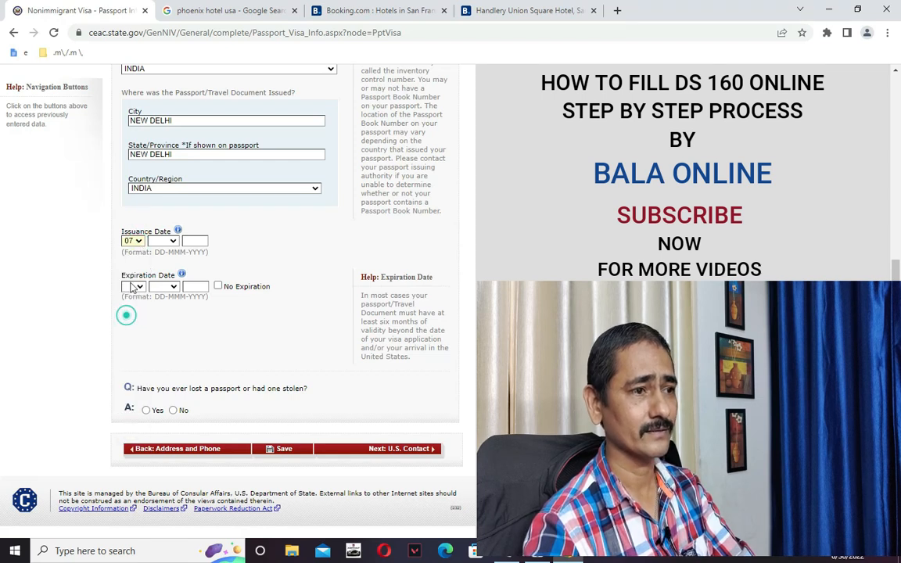
left_click(162, 241)
left_click(158, 286)
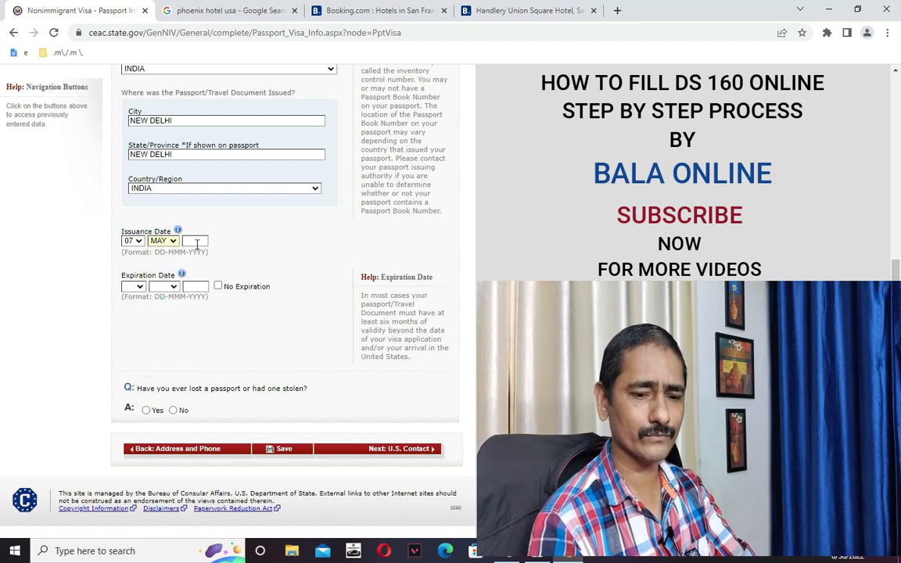
left_click(196, 243)
type("2003")
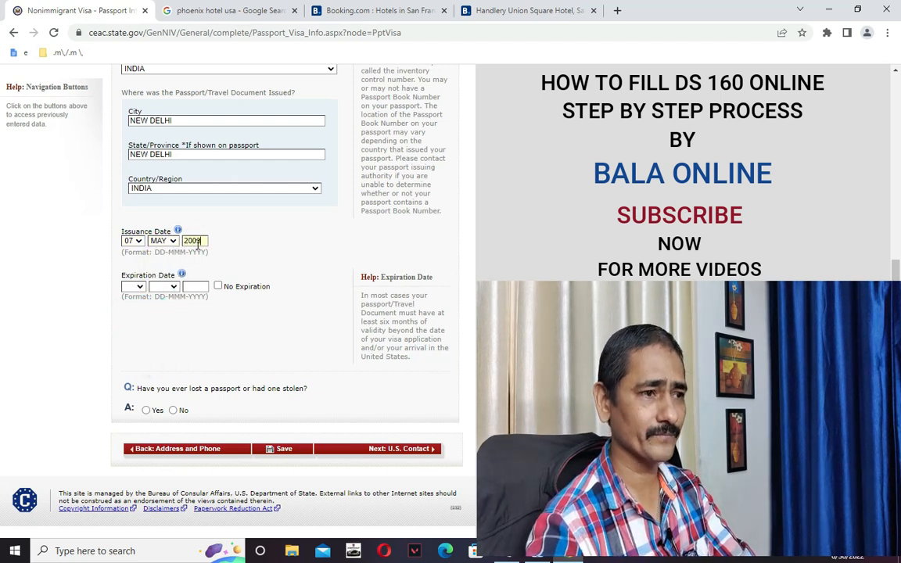
Set the expiration date to 06 MAY 2013 and answer No to a lost or stolen passport.
left_click(140, 288)
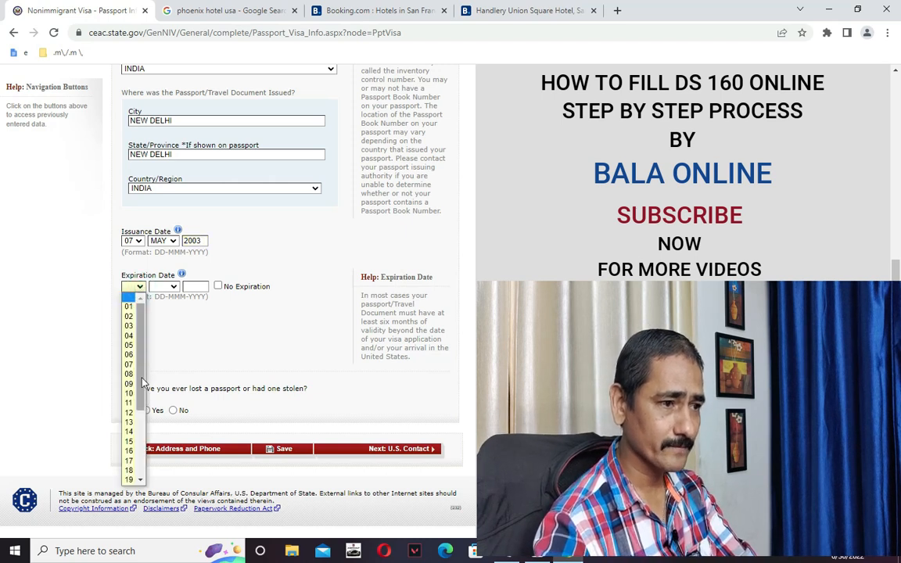
left_click(129, 356)
left_click(165, 287)
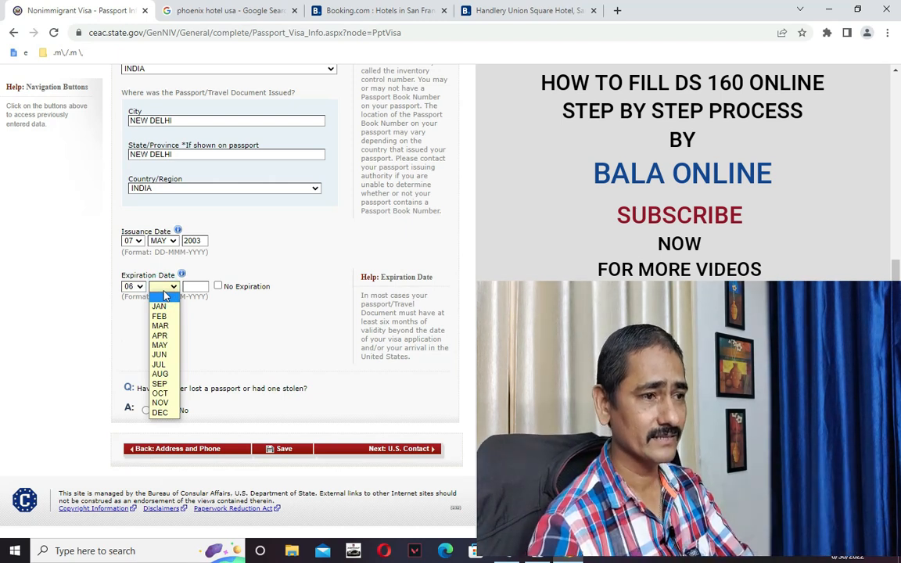
left_click(161, 345)
left_click(196, 287)
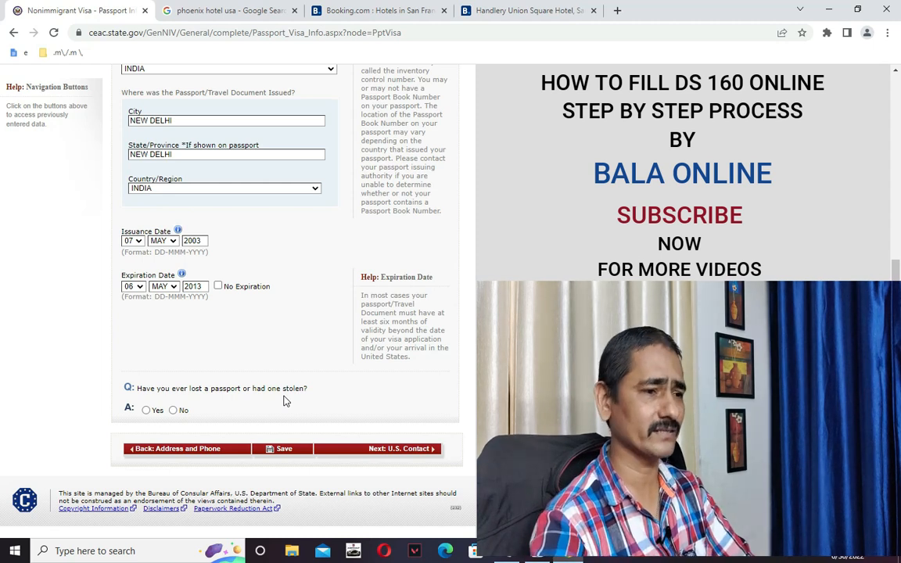
left_click(173, 410)
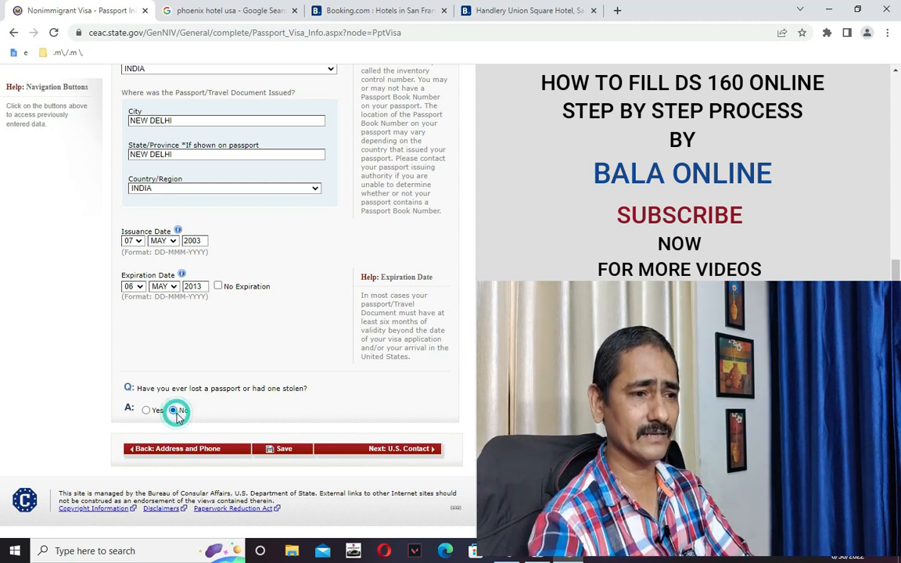
Try saving the passport page and review the expiration date error.
left_click(283, 450)
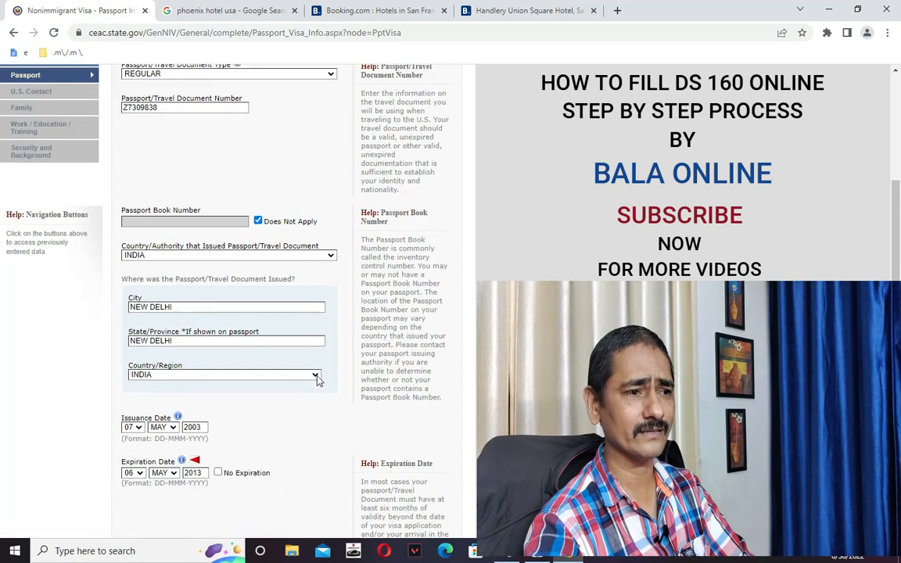
scroll(358, 387, "up", 5)
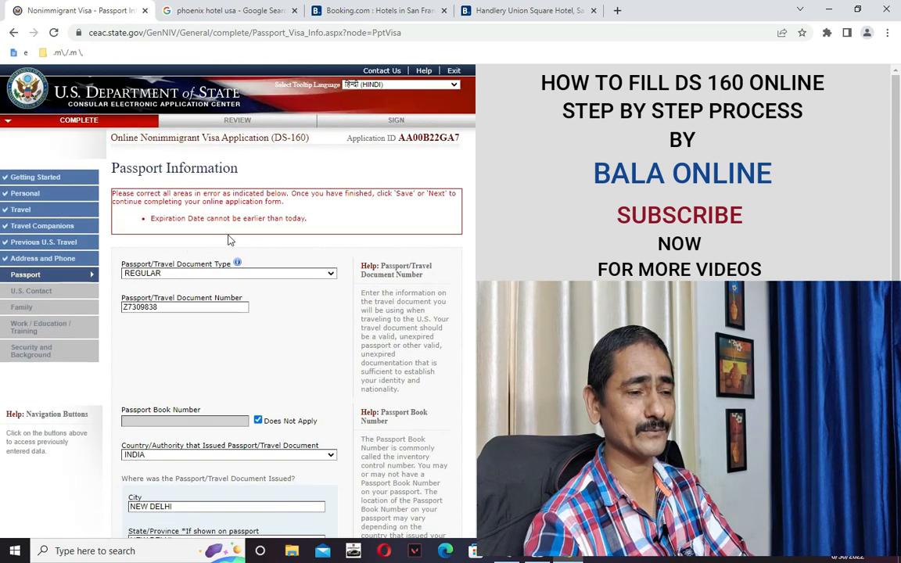
scroll(343, 388, "down", 1)
scroll(343, 387, "down", 3)
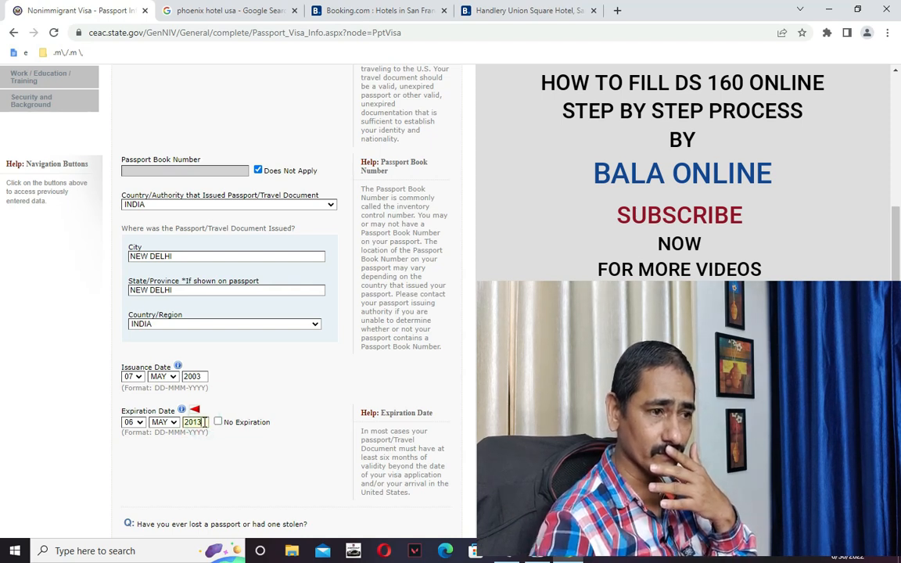
Correct the expiration year to 2027 and the issuance year to 2017.
key("BackSpace")
type("2")
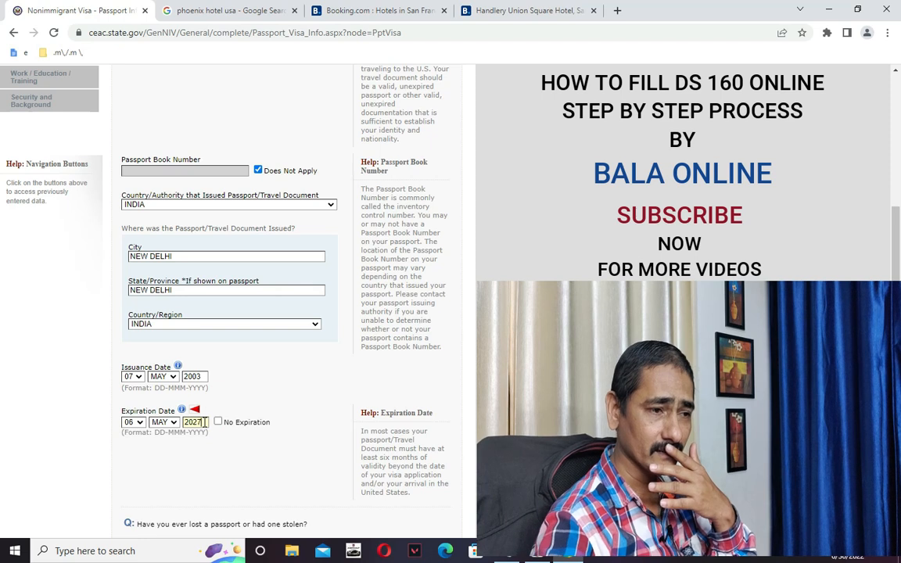
type("7")
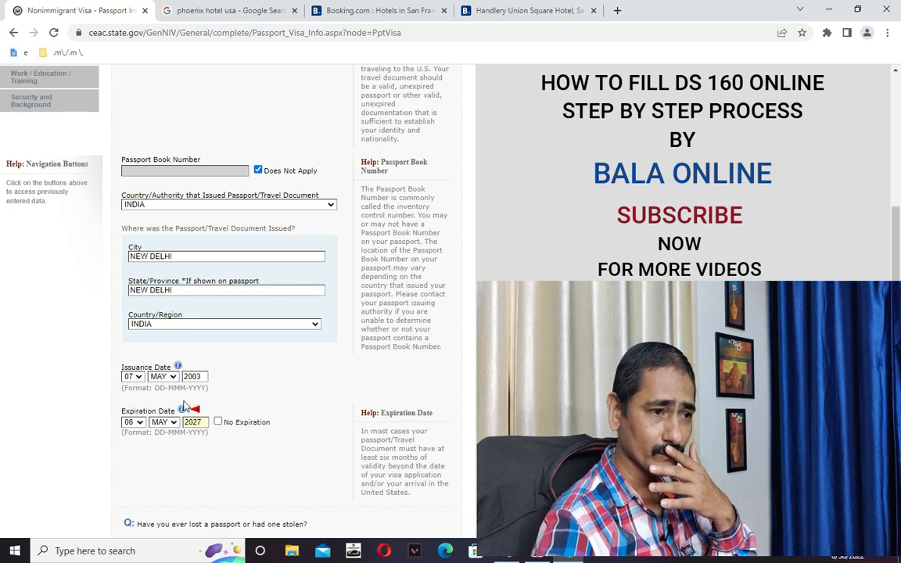
left_click(203, 377)
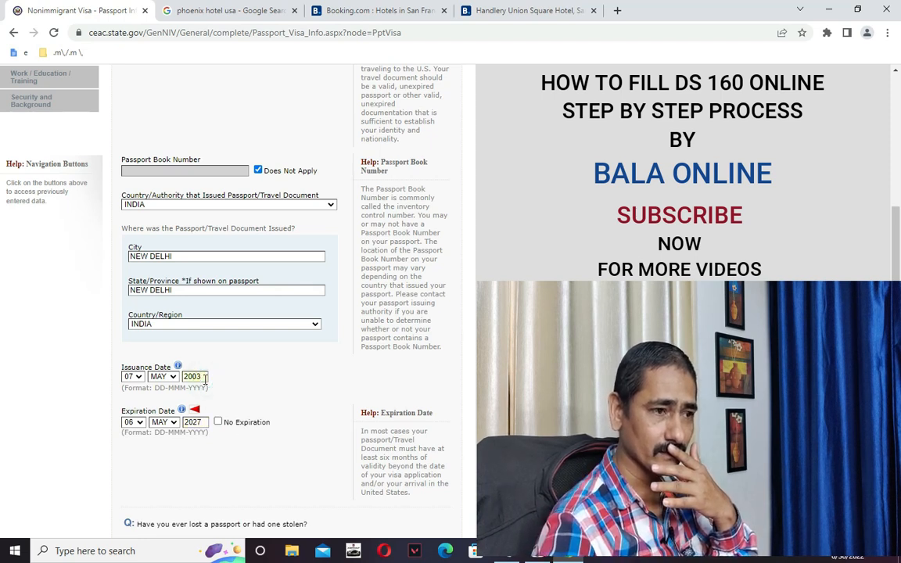
key("BackSpace")
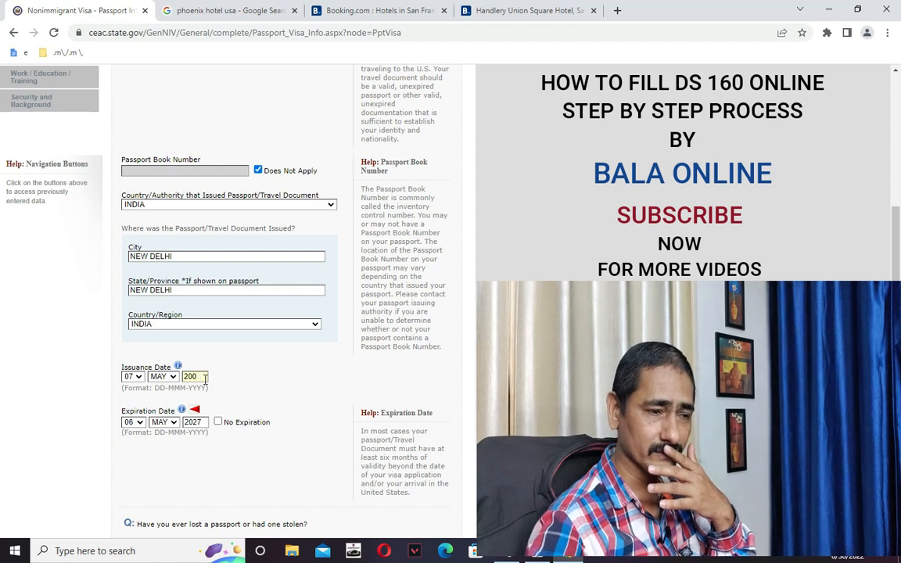
type("17")
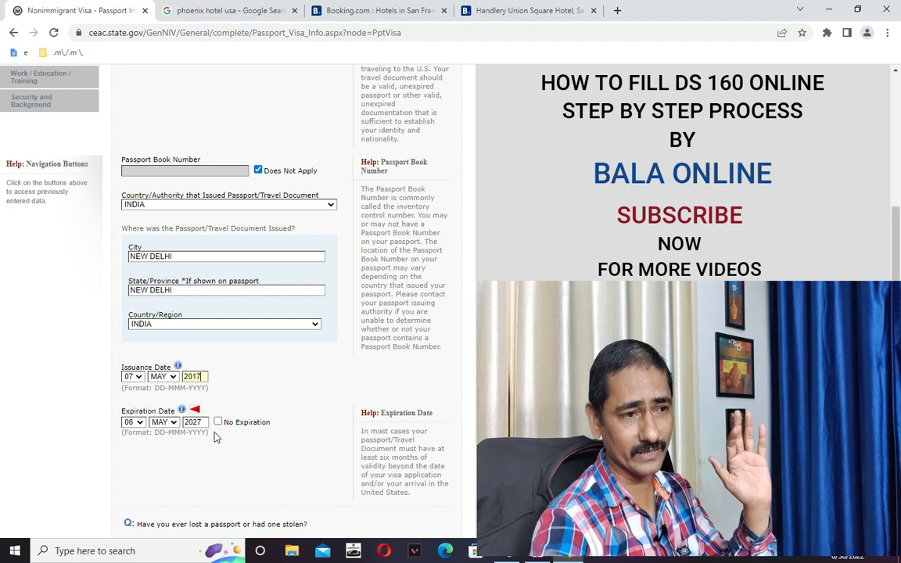
Save the corrected passport information and continue the application.
scroll(272, 460, "down", 2)
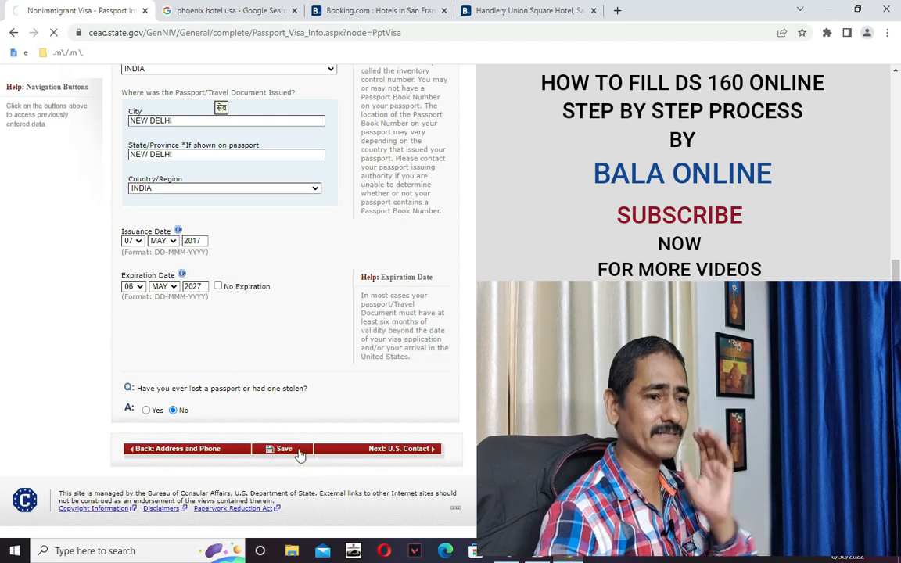
left_click(297, 455)
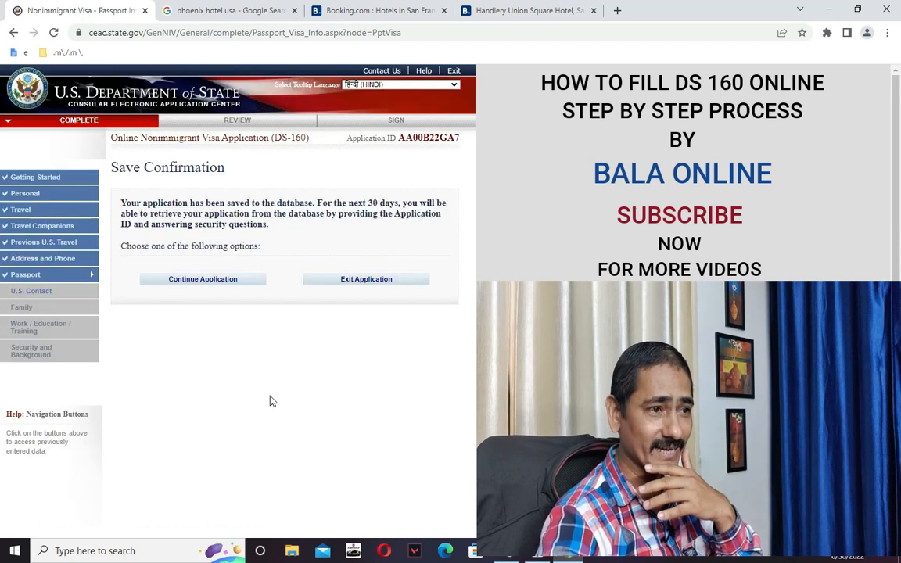
left_click(210, 280)
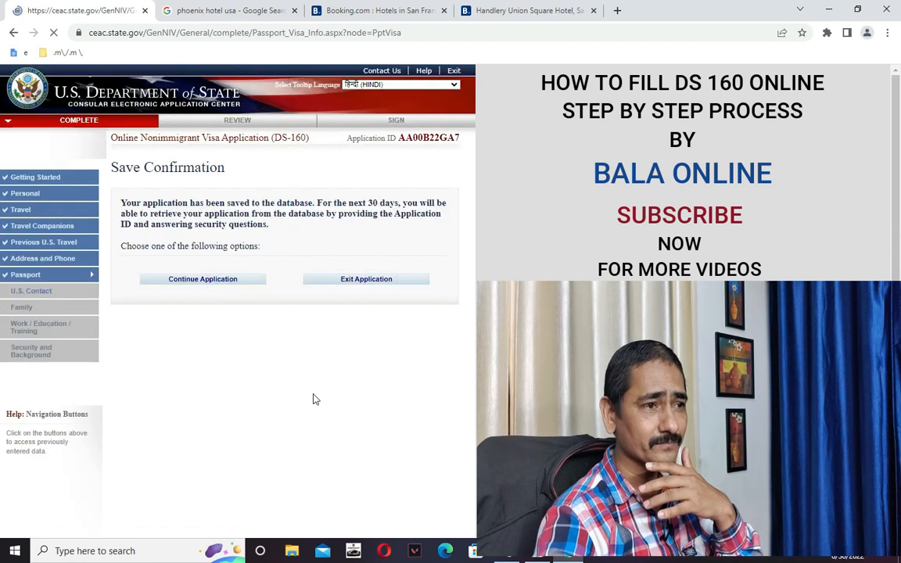
Advance from the passport page with Next: U.S. Contact.
scroll(332, 430, "down", 5)
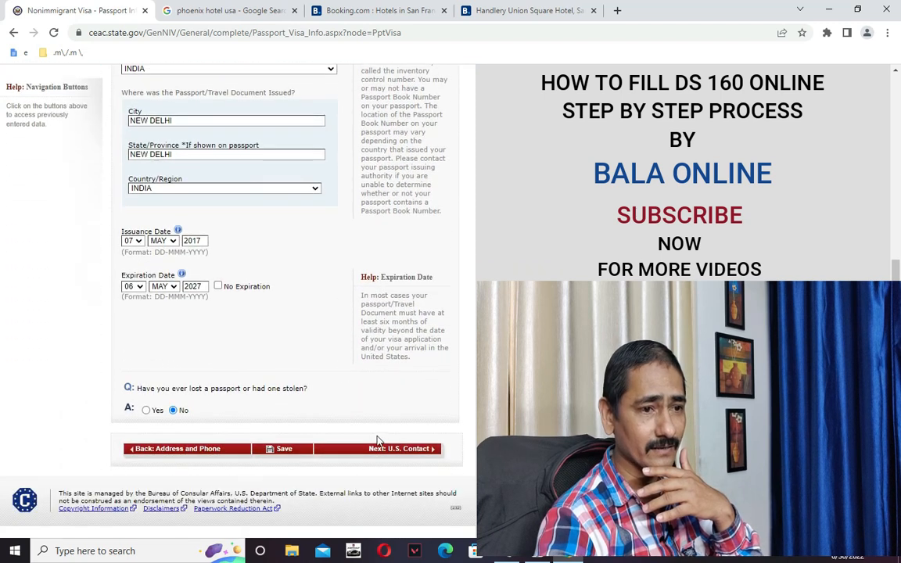
left_click(410, 451)
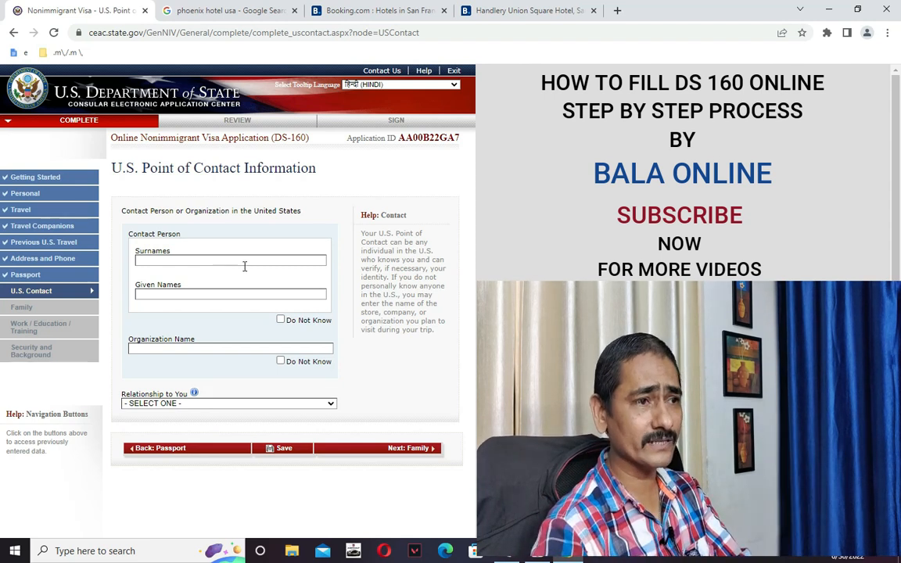
Enter the U.S. point of contact's surname and given name.
left_click(199, 256)
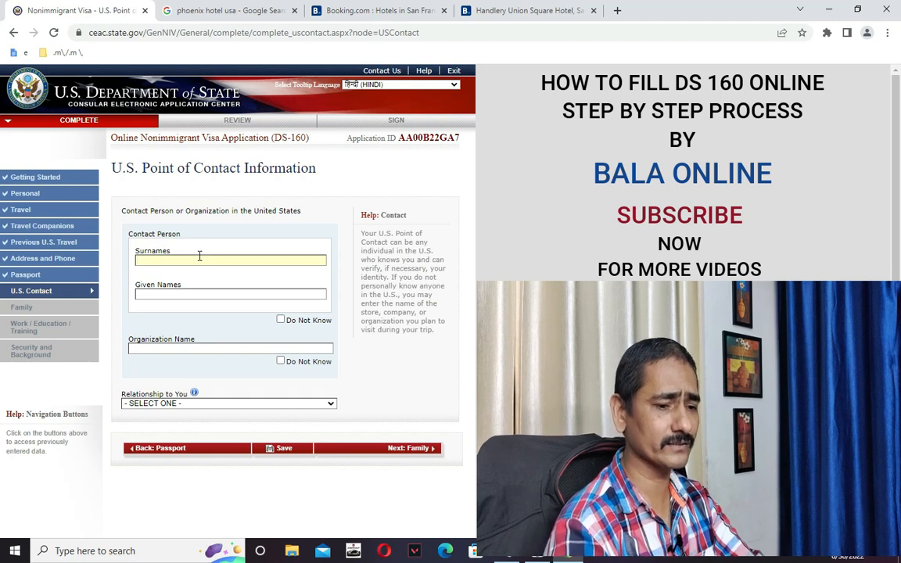
type("JOHN")
left_click(189, 294)
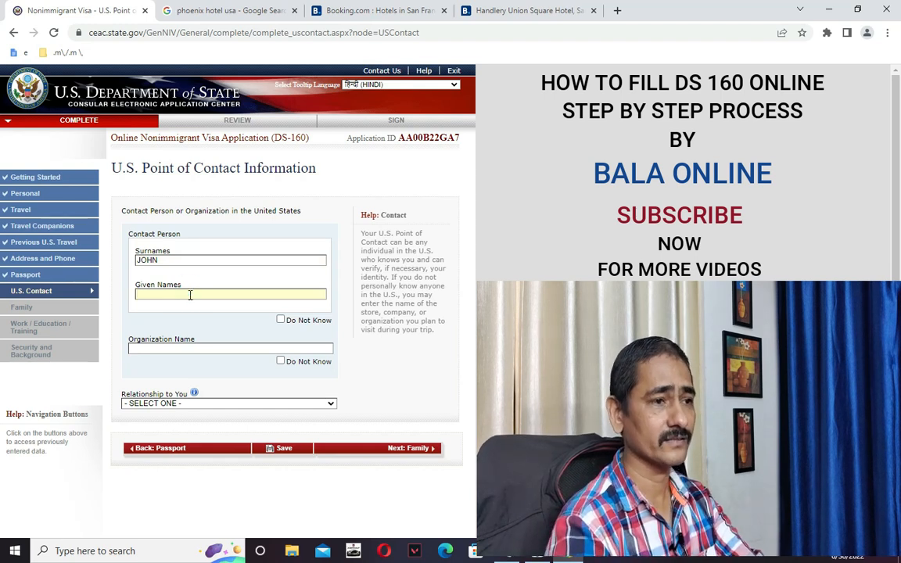
type("SIR")
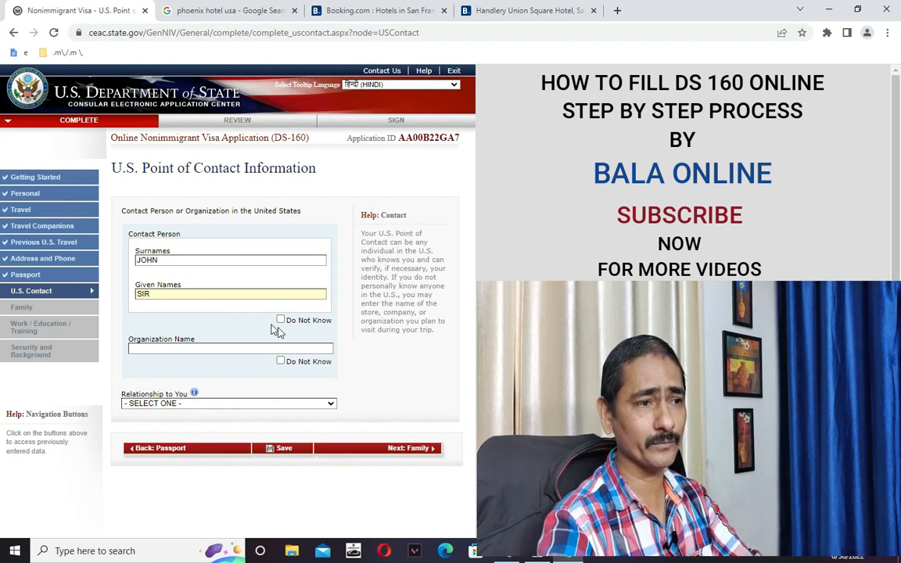
Enter XYZ COMPANY LIMITED as the contact's organization name.
left_click(285, 349)
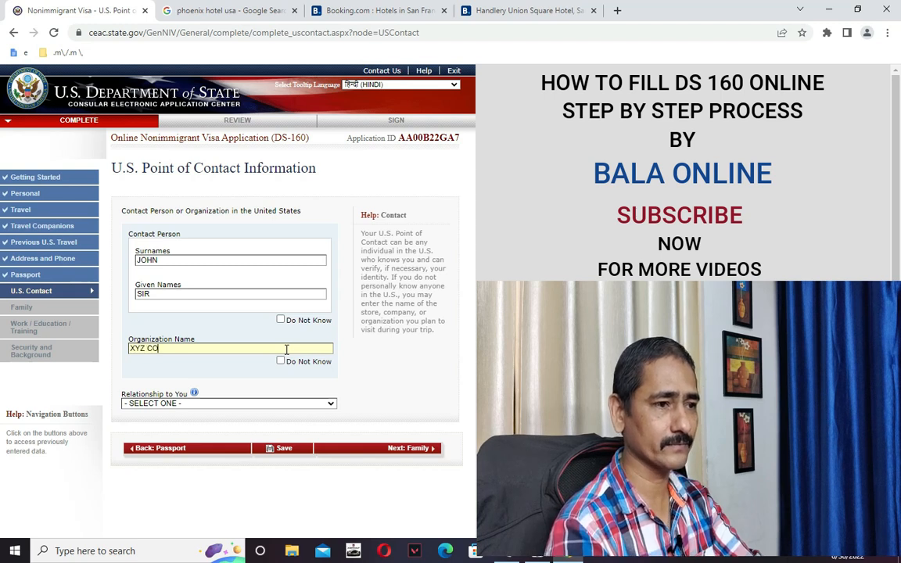
type("XYZ COMPANY LIMITED")
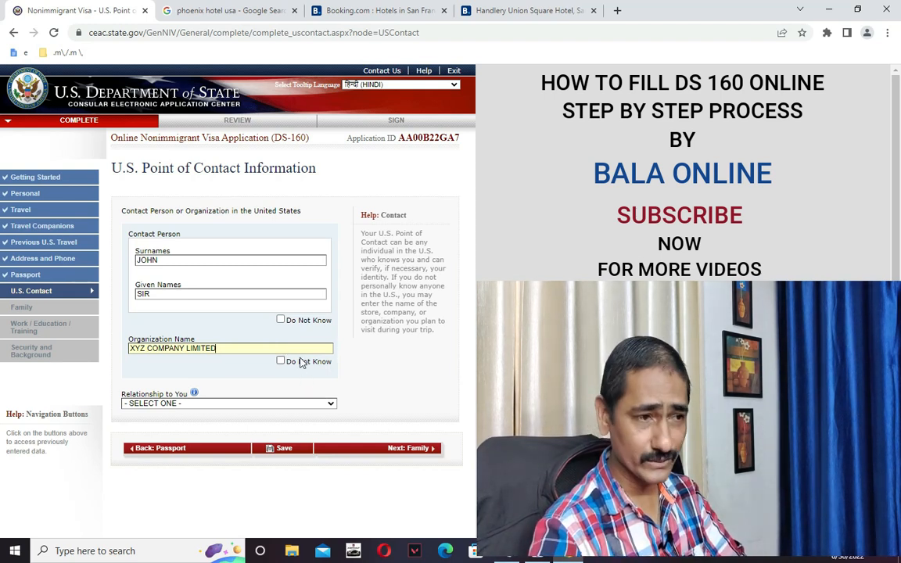
scroll(301, 362, "down", 3)
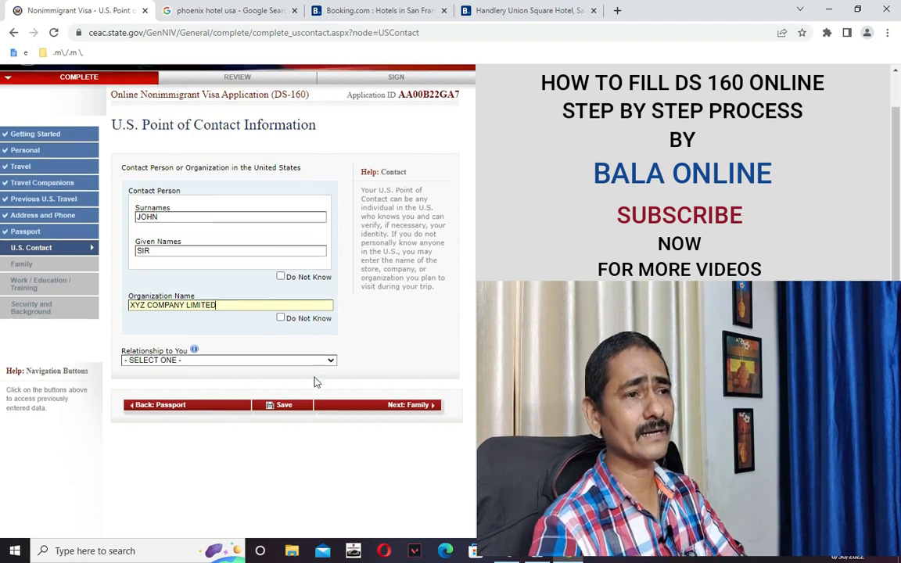
scroll(286, 301, "up", 1)
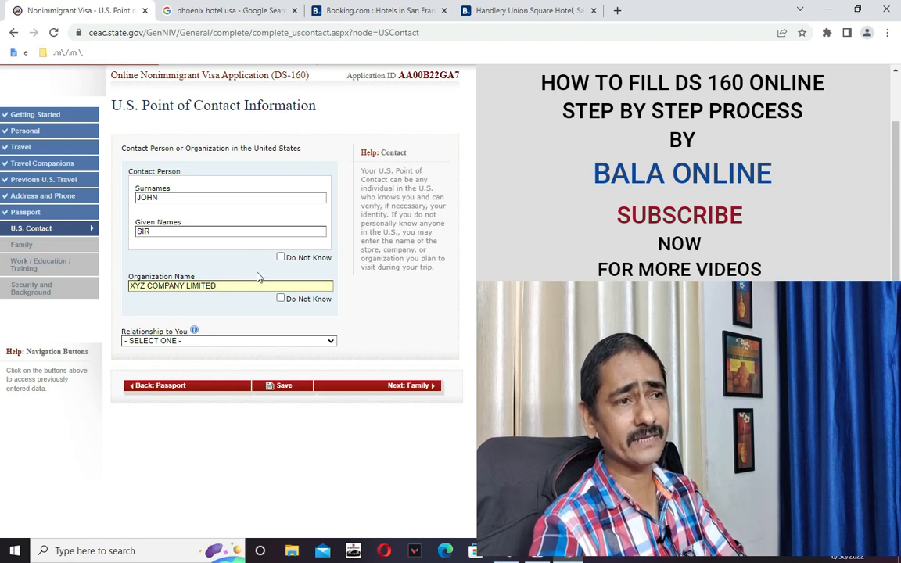
left_click(232, 342)
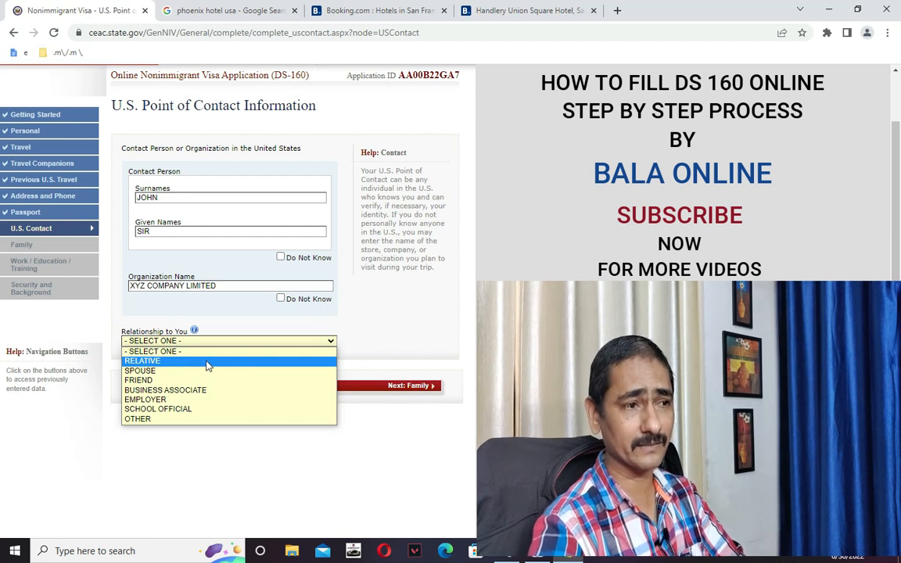
Set the relationship to BUSINESS ASSOCIATE and fill both street address lines.
left_click(241, 393)
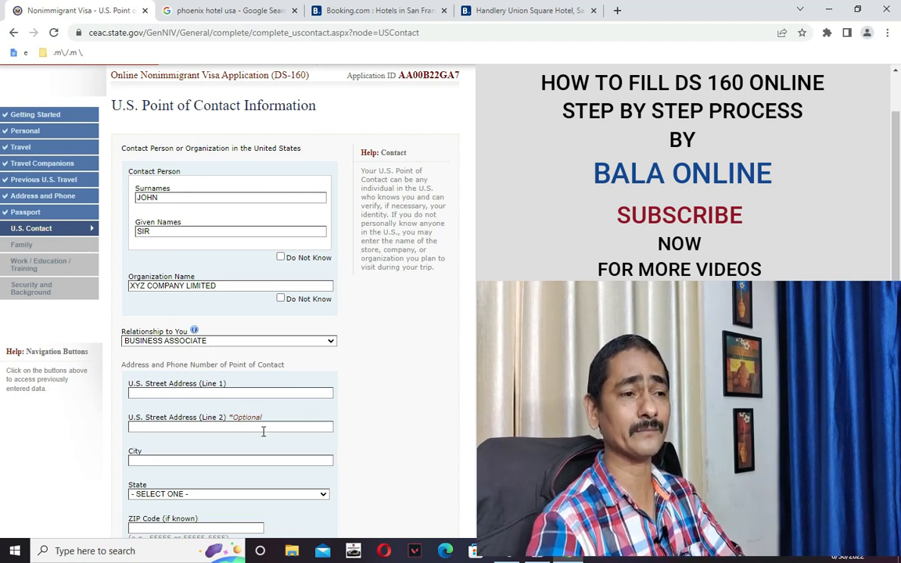
left_click(238, 393)
type("DFHGDFFDSF")
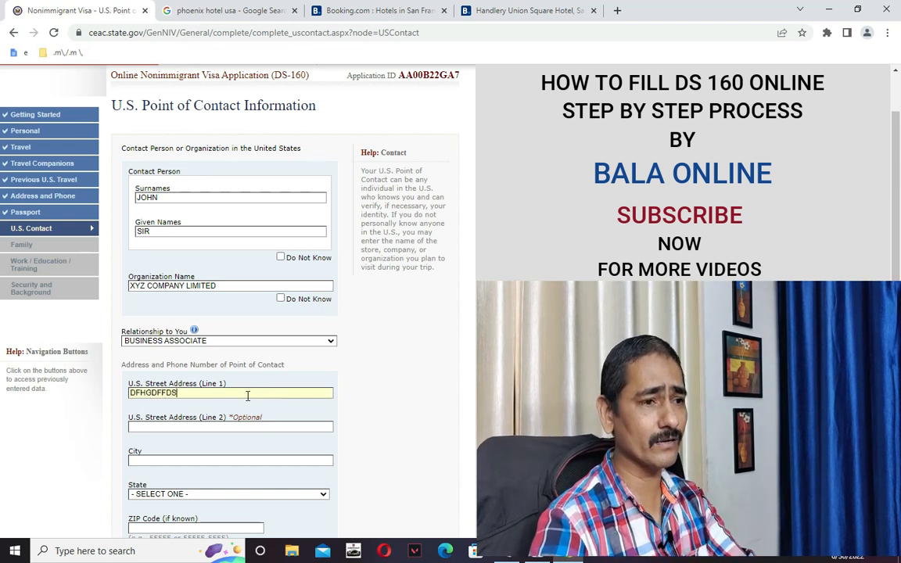
left_click(233, 429)
type("DHFDHFD")
Enter NEW YORK as the city and choose NEW YORK as the state.
left_click(232, 459)
type("NEW JER")
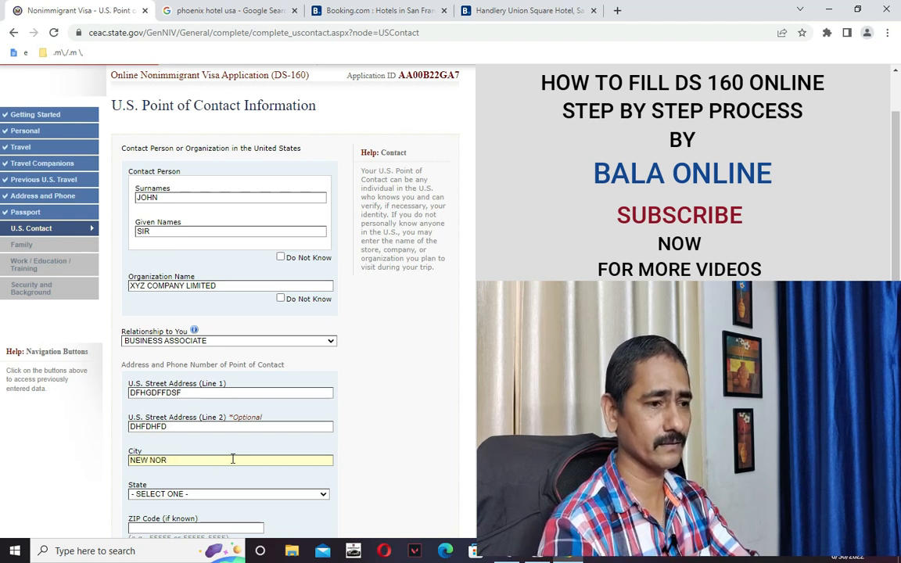
key("BackSpace")
key("BackSpace")
type("YOR")
type("JK")
key("BackSpace")
key("BackSpace")
type("K")
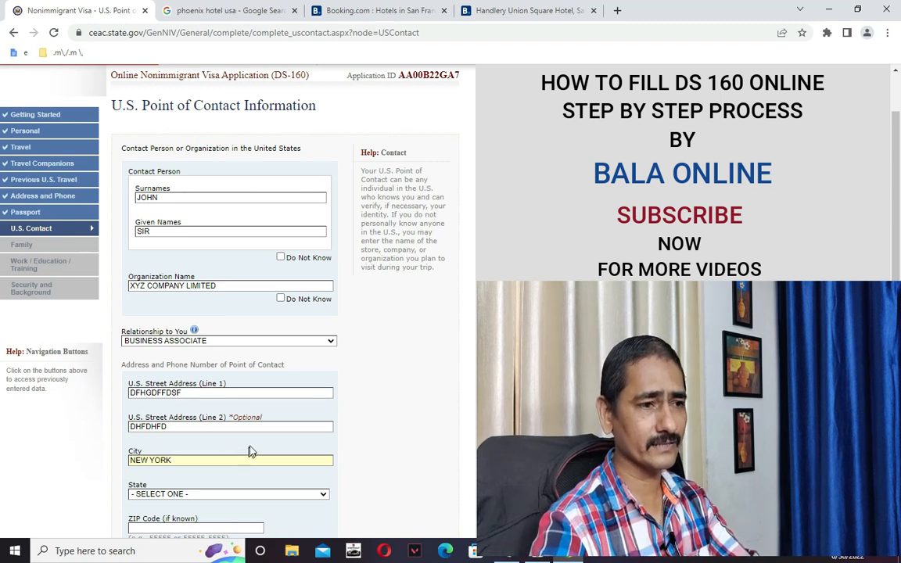
scroll(250, 451, "down", 2)
left_click(233, 433)
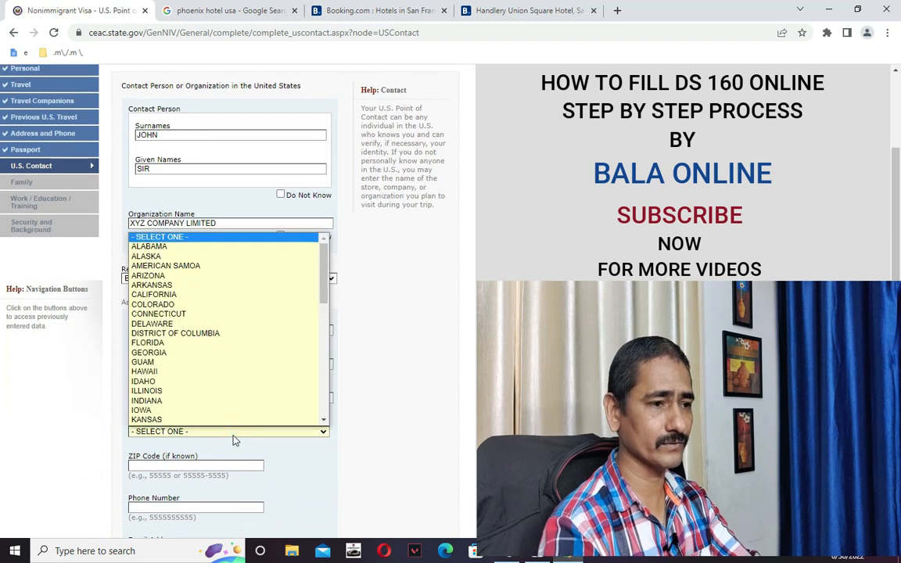
type("new y")
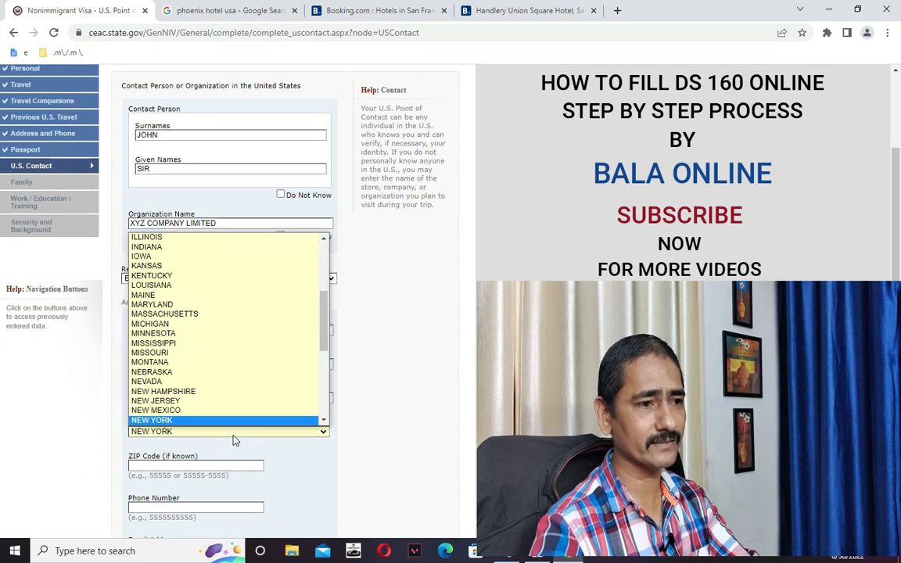
left_click(197, 421)
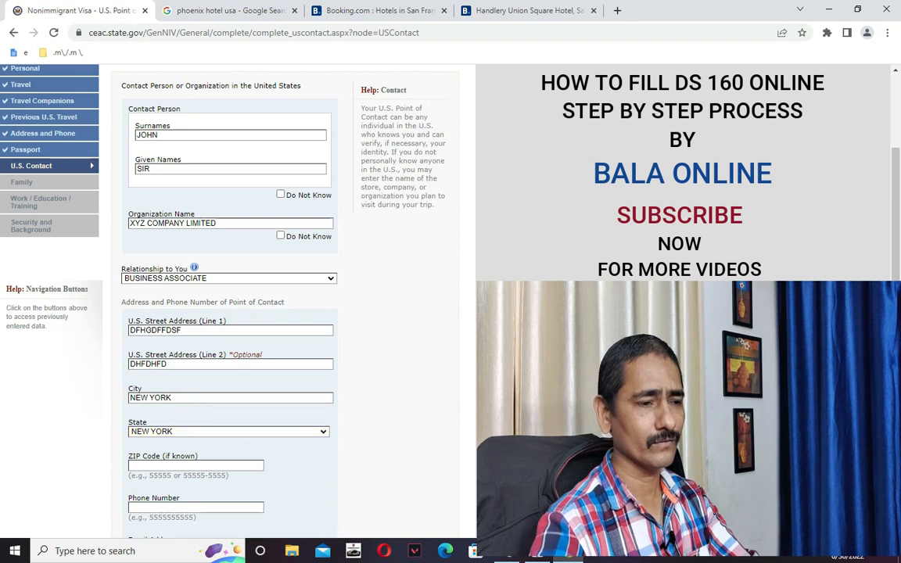
scroll(195, 379, "down", 3)
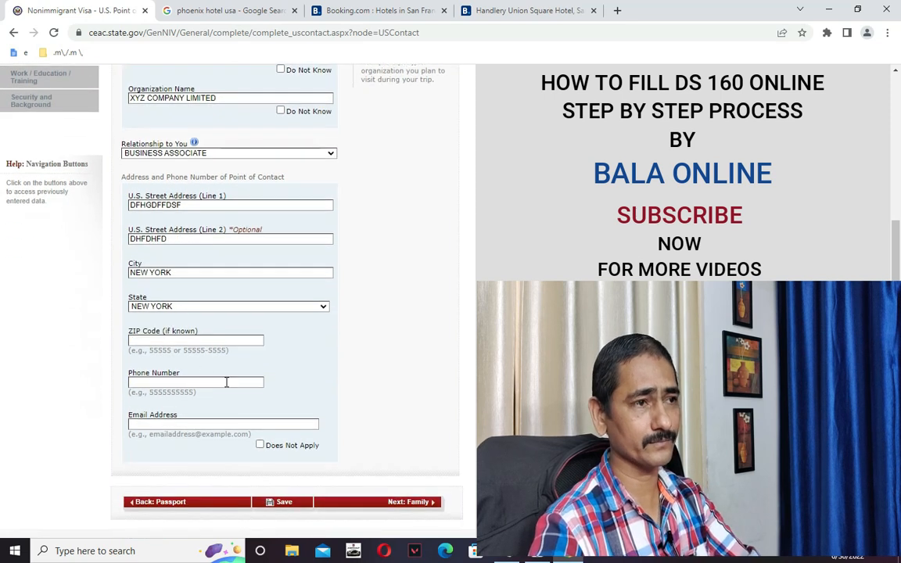
Using the saved notes, enter the contact's ZIP code, phone number and e-mail address.
key("alt+Tab")
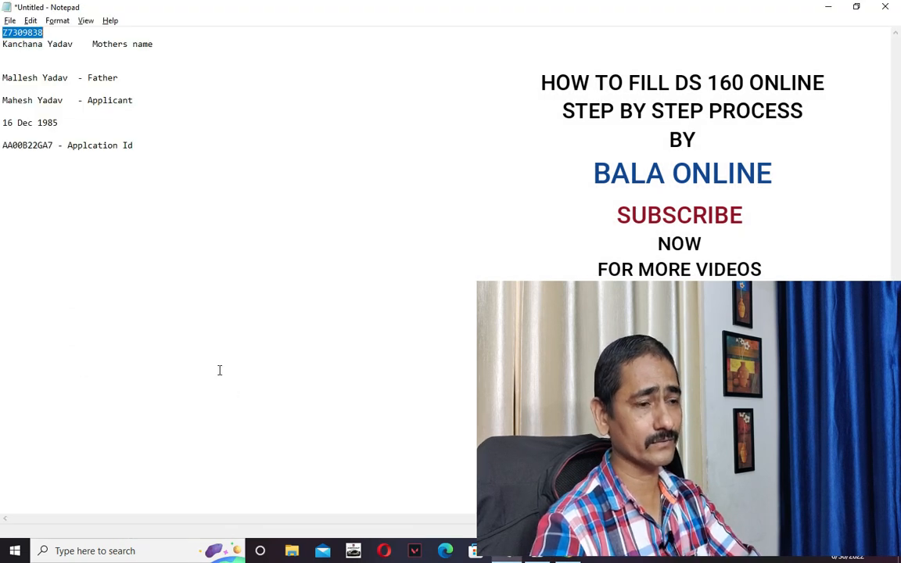
key("alt+Tab")
left_click(203, 382)
left_click(181, 341)
type("94104")
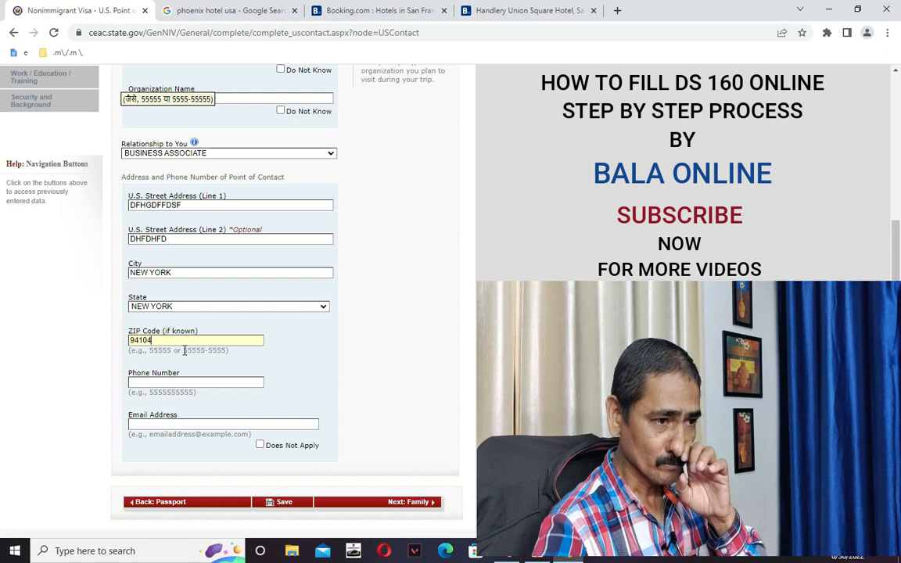
left_click(203, 381)
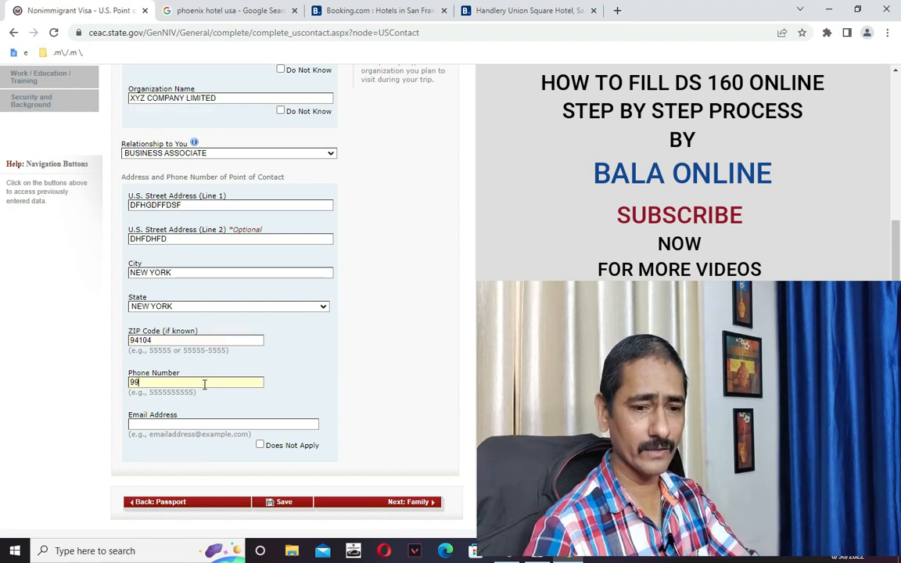
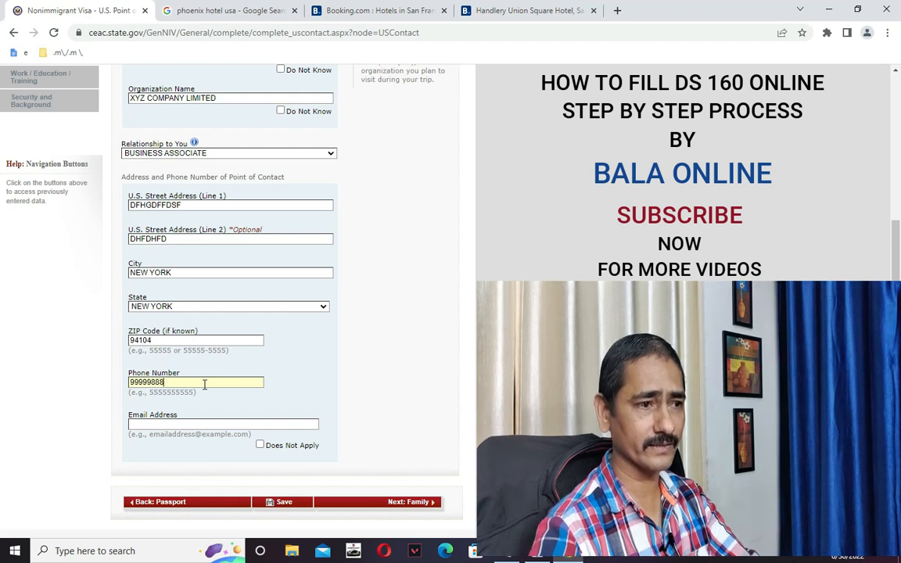
left_click(229, 423)
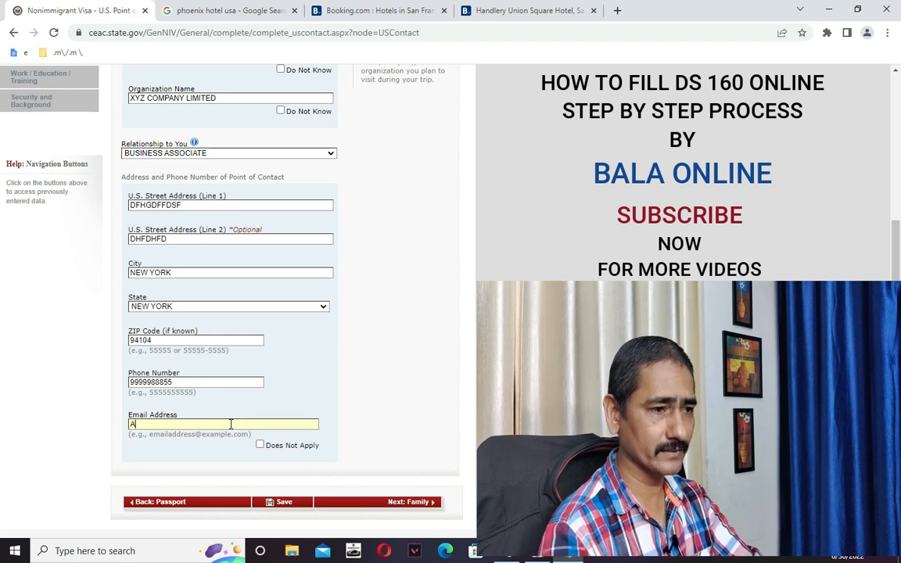
type("ABC@XYZ.COM")
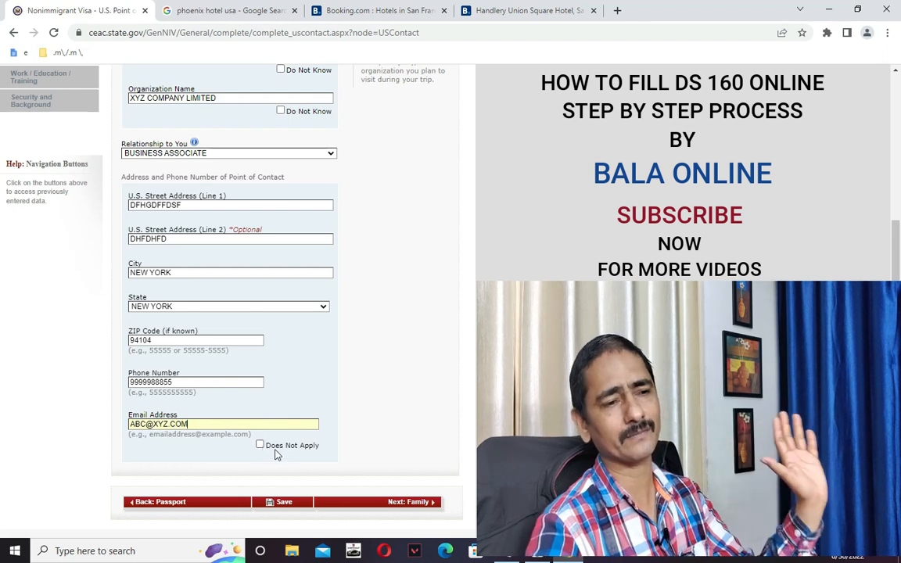
Save the U.S. Point of Contact page and go on to Family: Relatives.
left_click(286, 503)
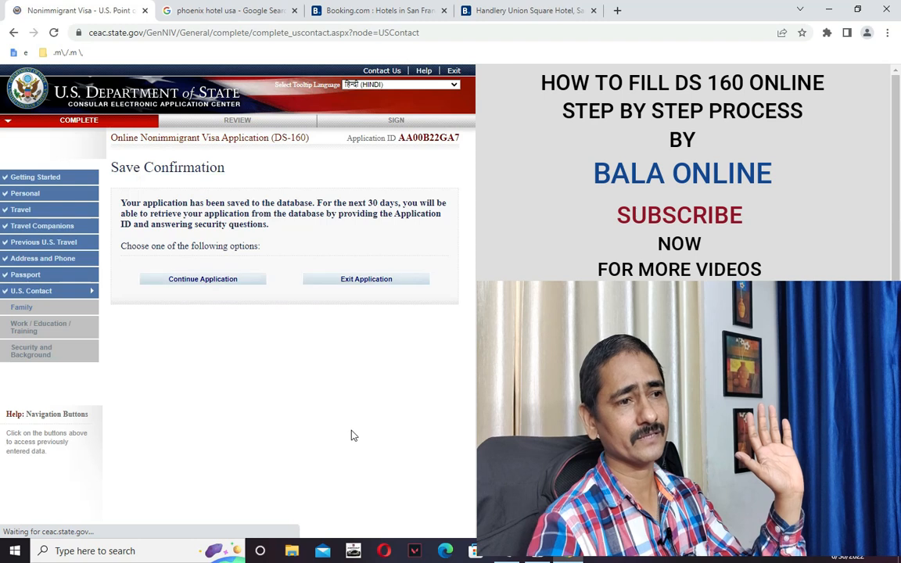
left_click(196, 280)
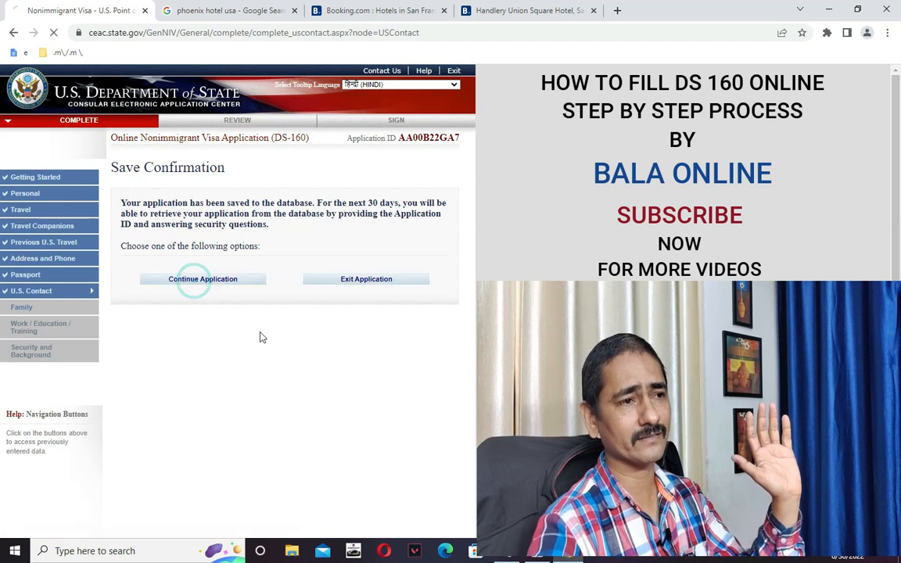
scroll(368, 399, "down", 5)
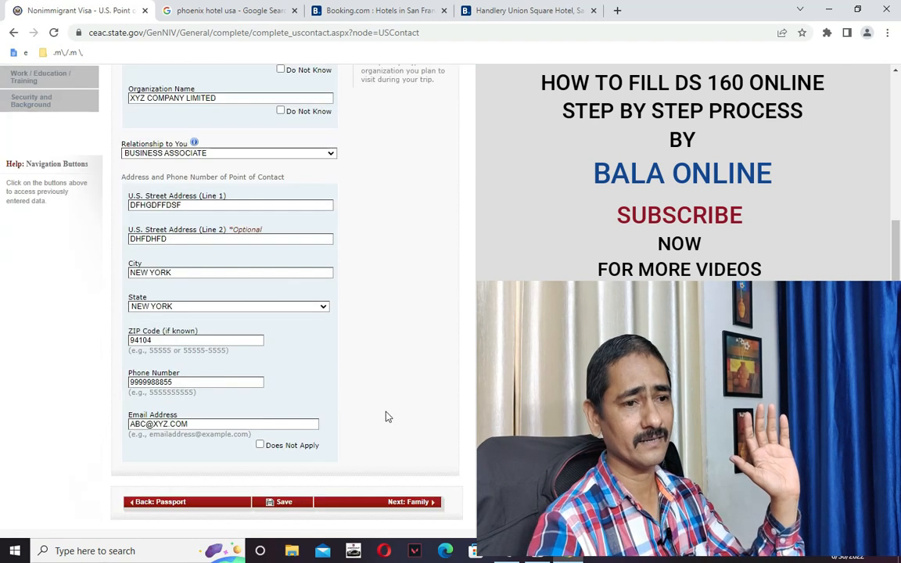
left_click(412, 503)
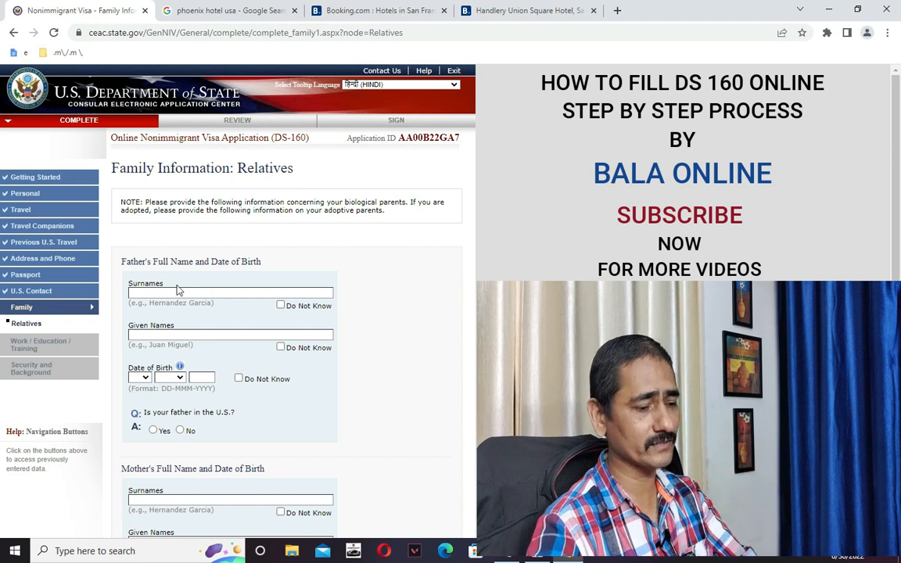
Enter the father's surname and given names from the notes and tick Do Not Know for his birth date.
key("alt+Tab")
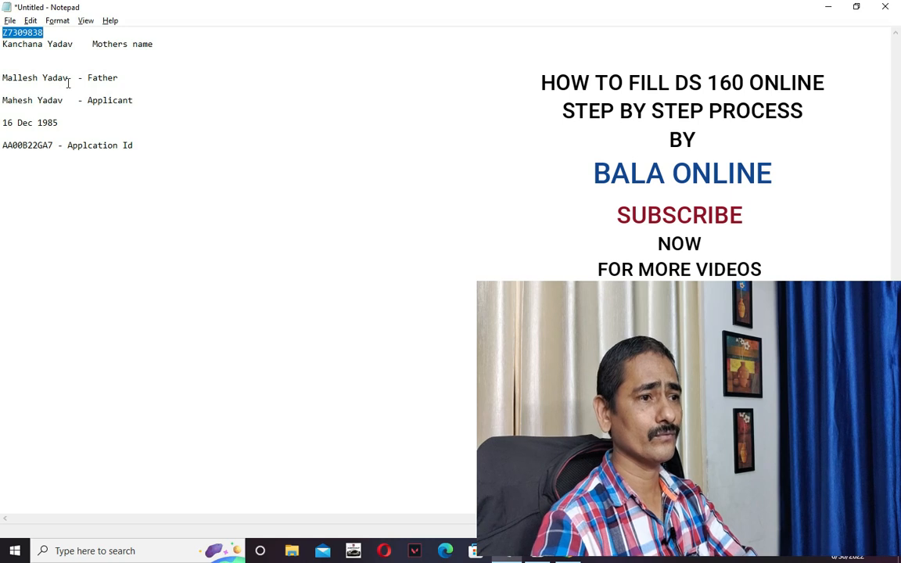
key("alt+Tab")
left_click(151, 293)
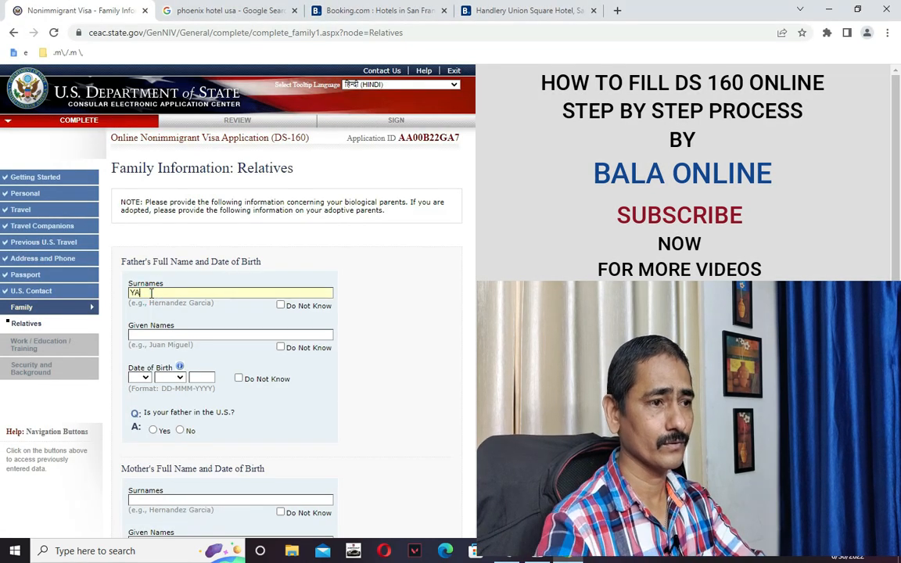
left_click(149, 334)
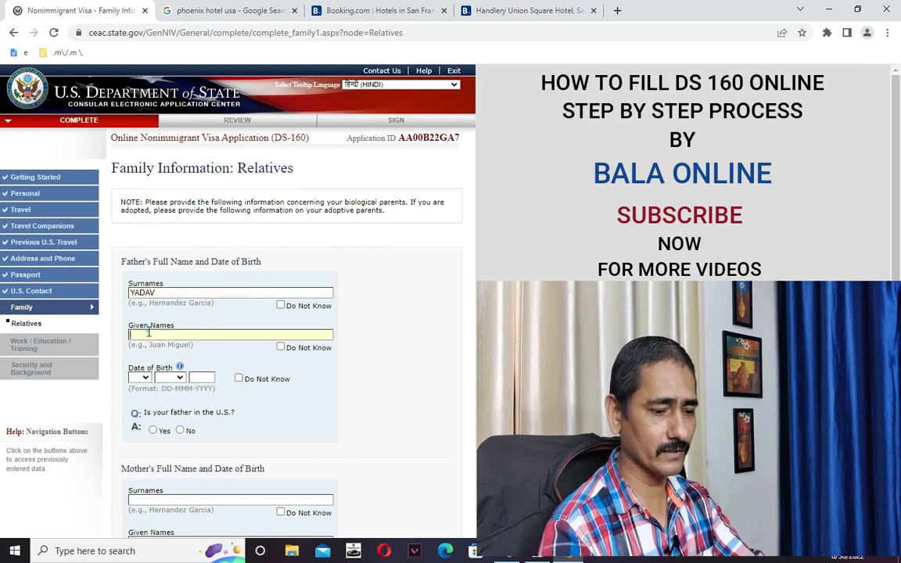
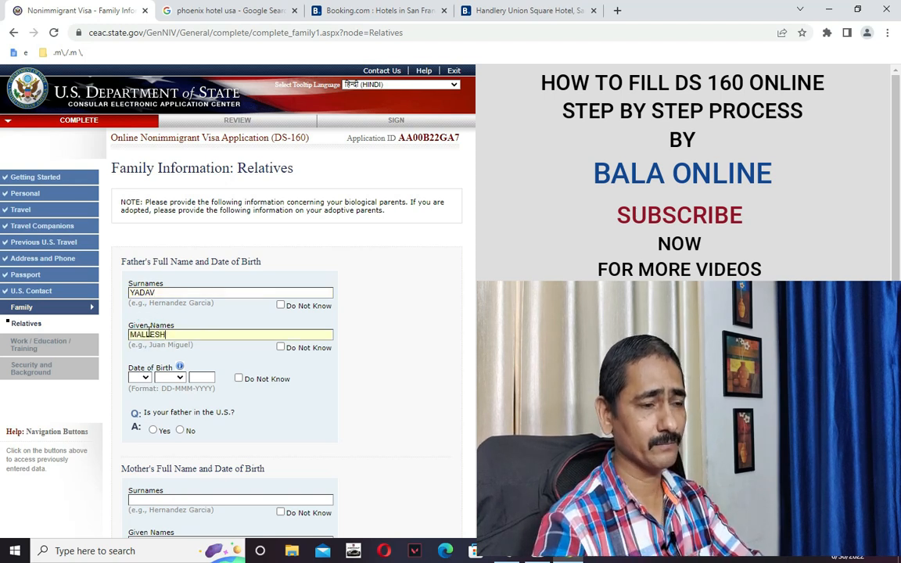
key("alt+Tab")
key("alt+Tab")
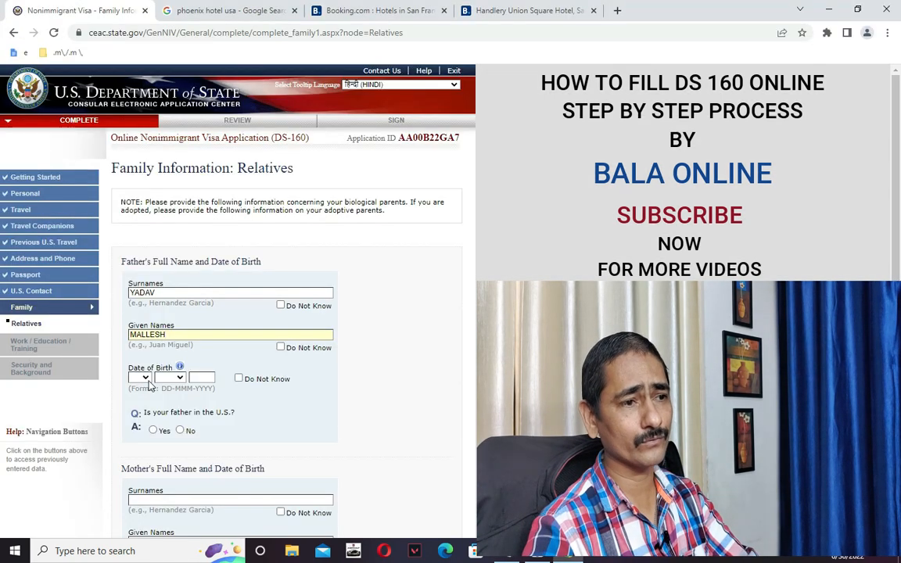
left_click(238, 379)
scroll(319, 395, "down", 2)
scroll(320, 395, "up", 2)
scroll(320, 397, "down", 2)
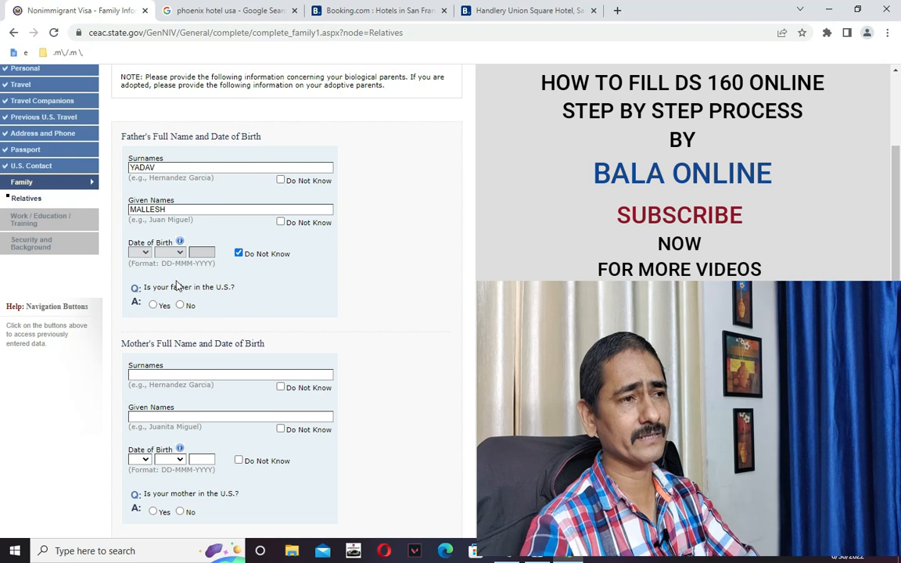
key("alt+Tab")
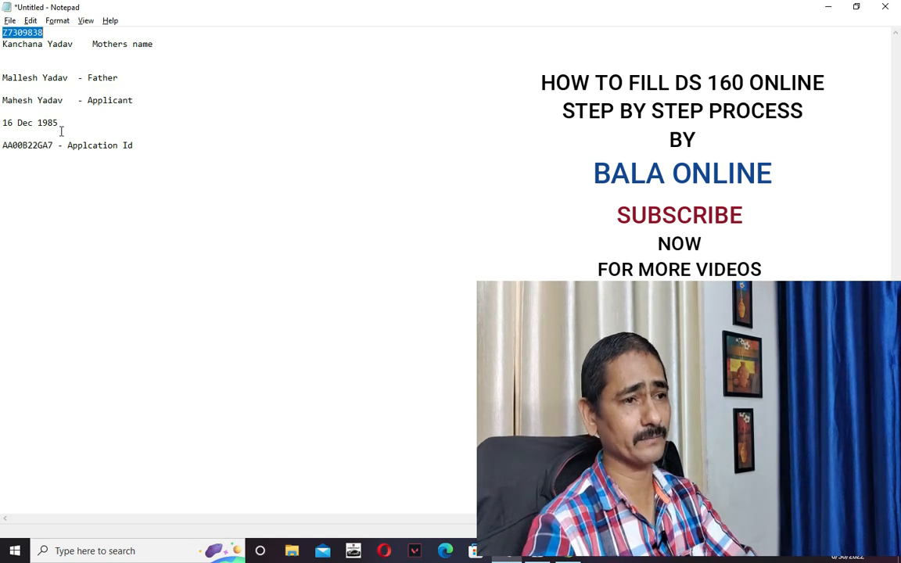
key("alt+Tab")
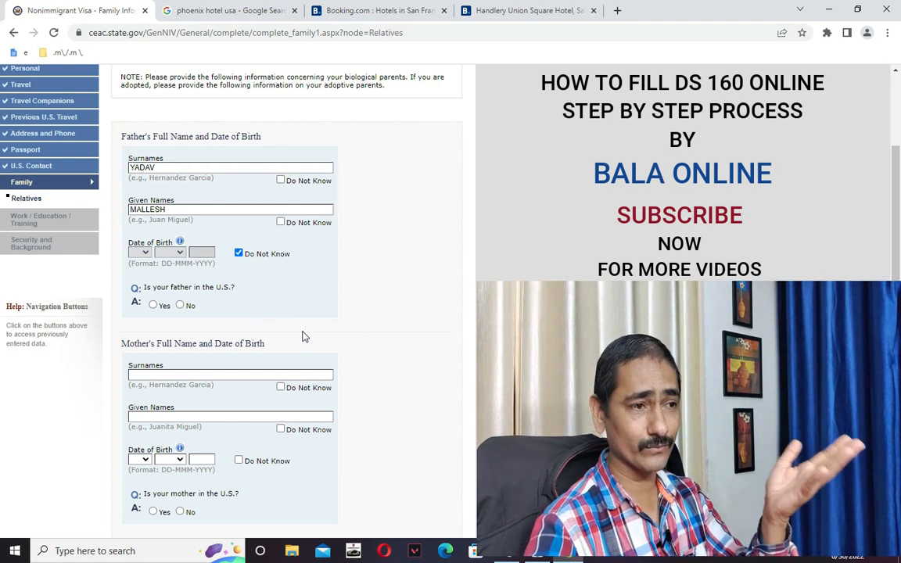
Answer No for the father being in the U.S. and enter the mother's surname and given names.
left_click(179, 305)
scroll(285, 358, "down", 1)
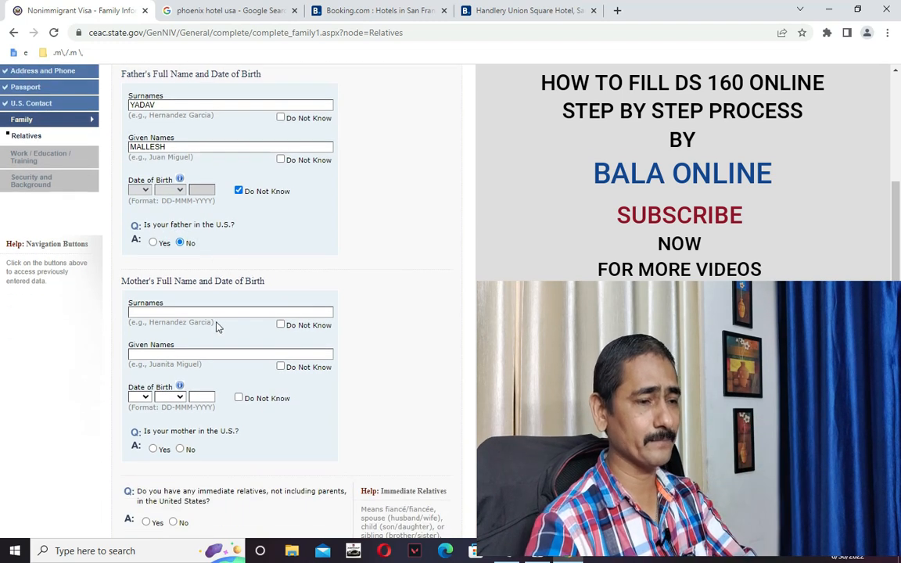
key("alt+Tab")
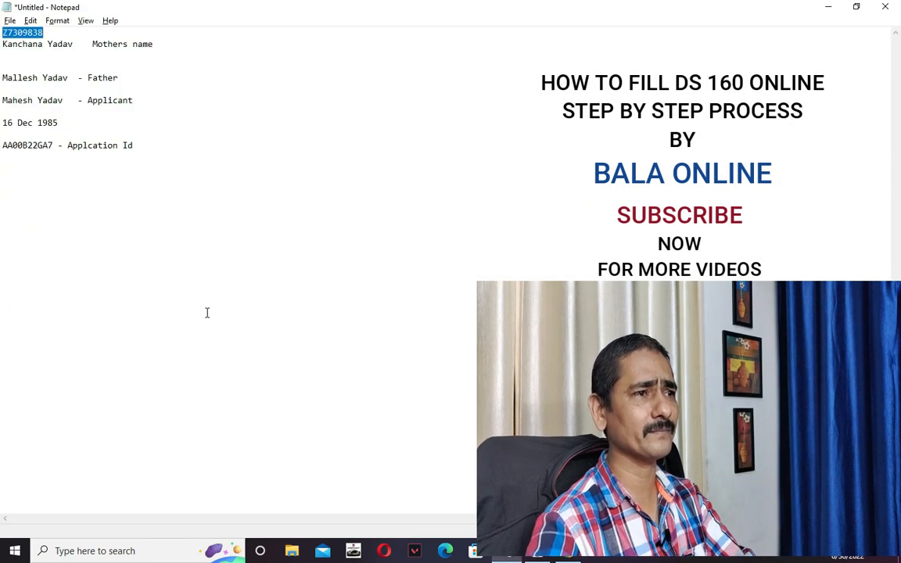
key("alt+Tab")
left_click(210, 313)
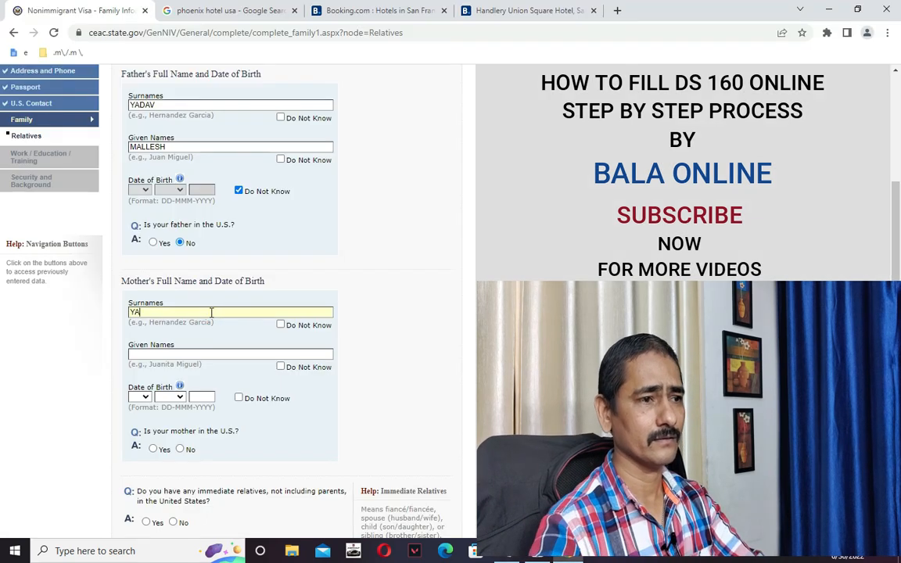
left_click(216, 352)
type("KANCHANA")
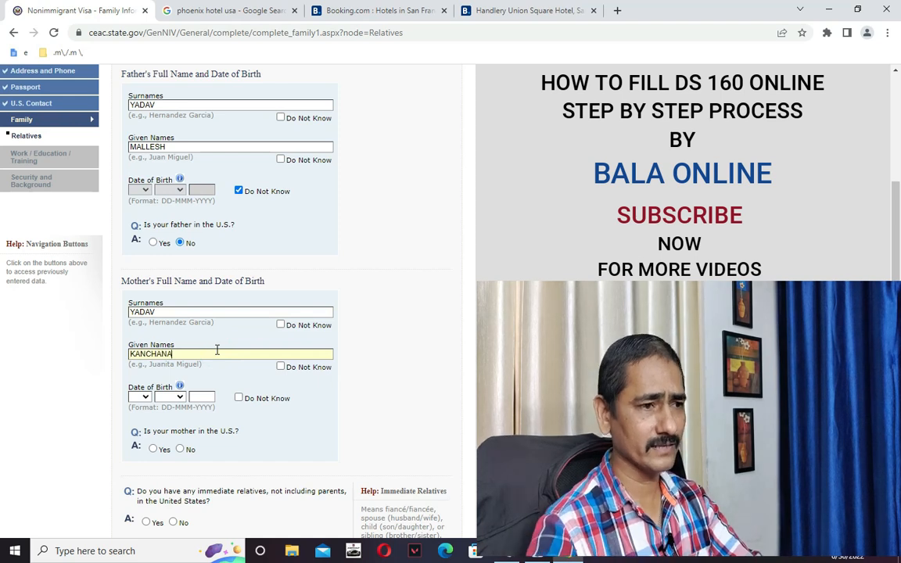
Tick Do Not Know for the mother's birth date and answer No for her being in the U.S.
scroll(216, 351, "down", 1)
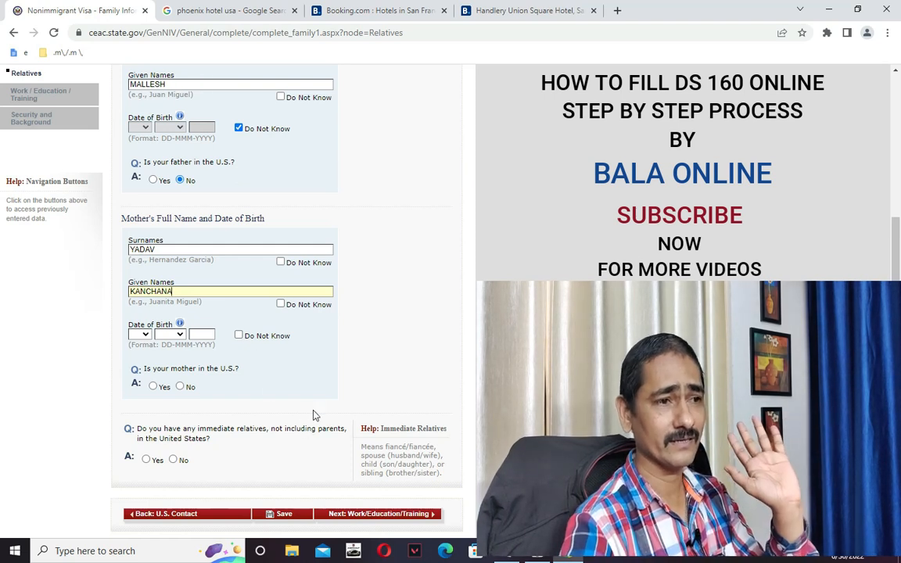
left_click(238, 335)
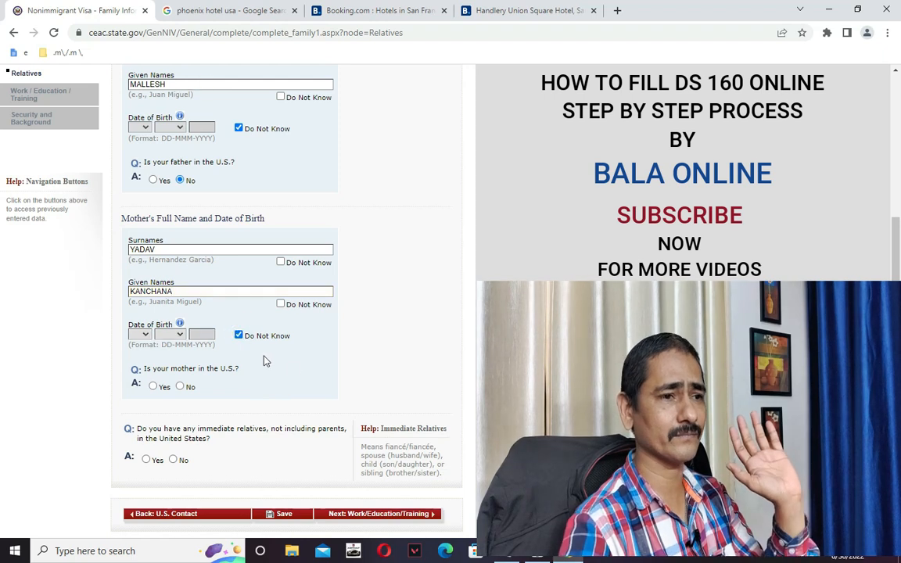
scroll(305, 371, "down", 2)
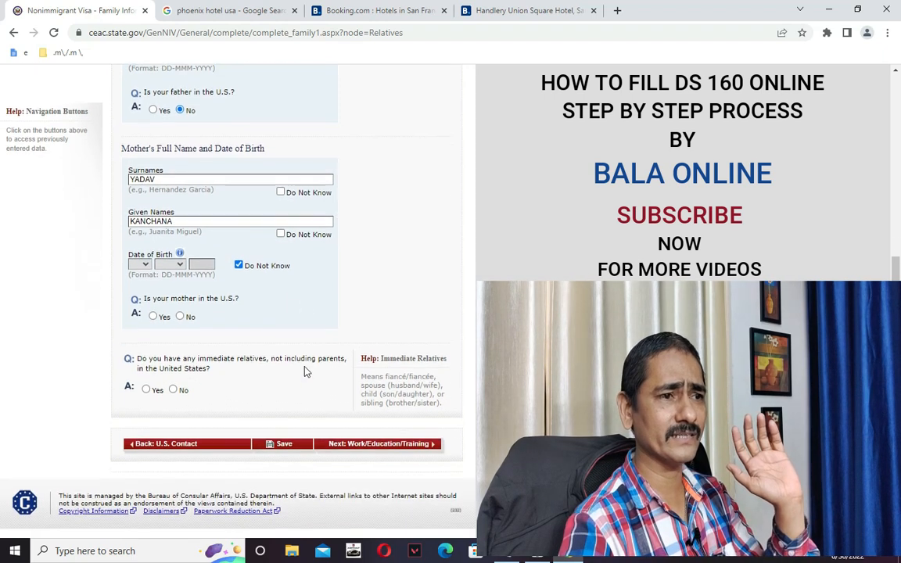
left_click(180, 314)
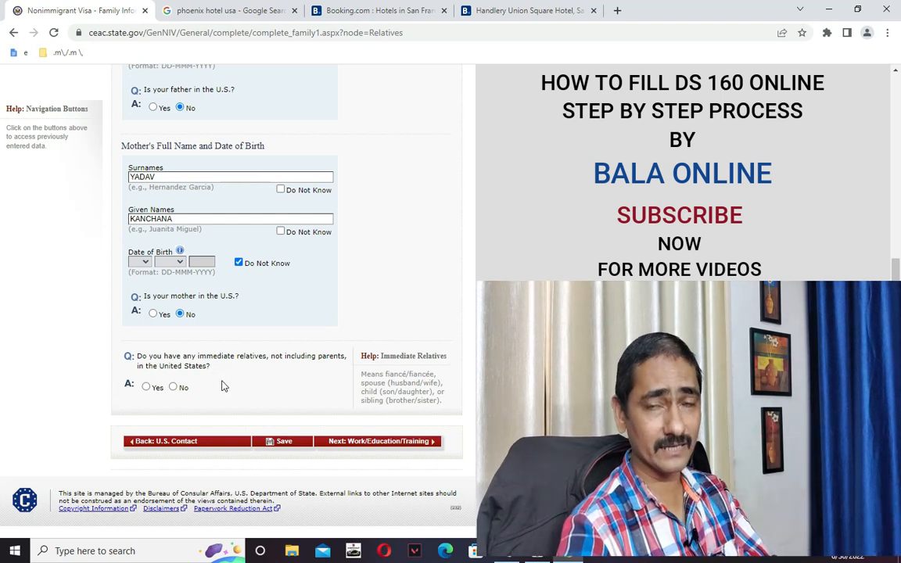
Answer No to both immediate and other relatives in the U.S. and save the Relatives page.
left_click(174, 388)
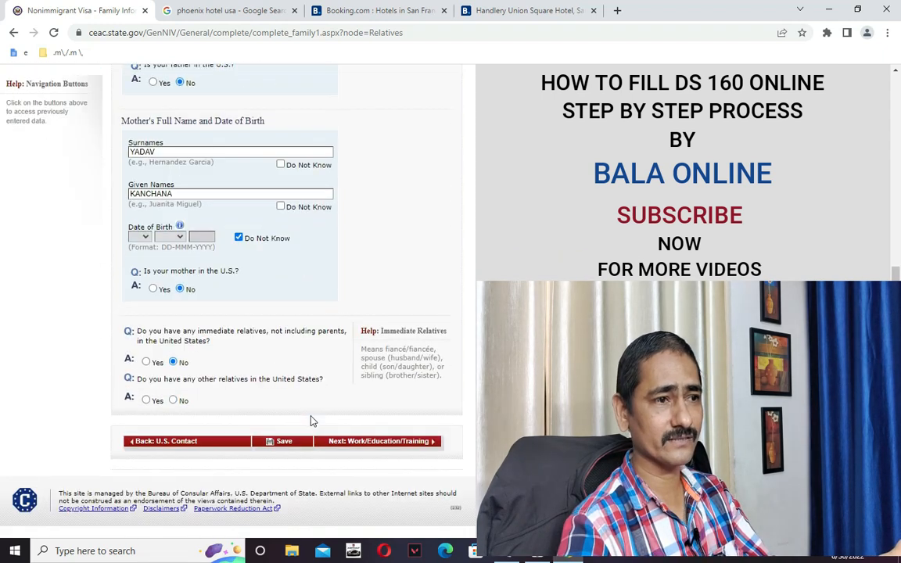
left_click(288, 442)
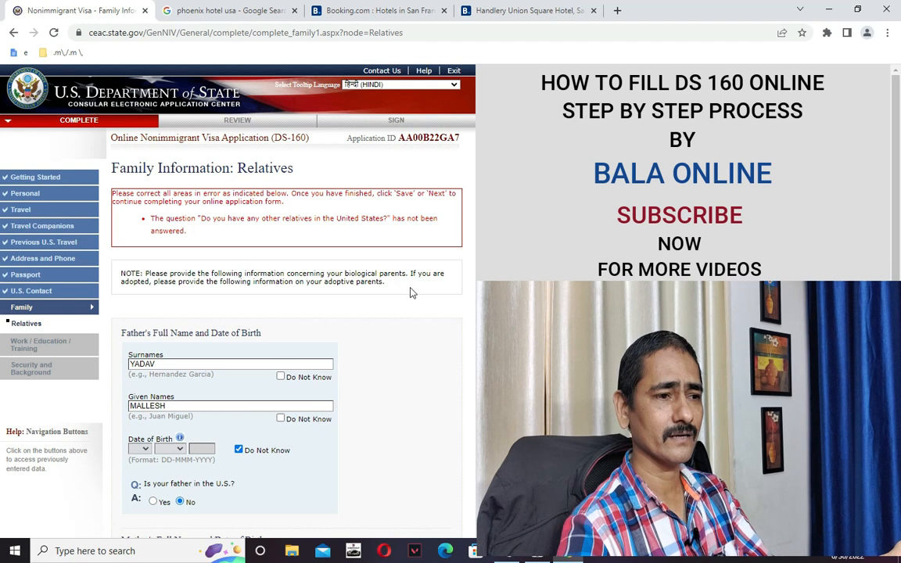
scroll(412, 293, "down", 8)
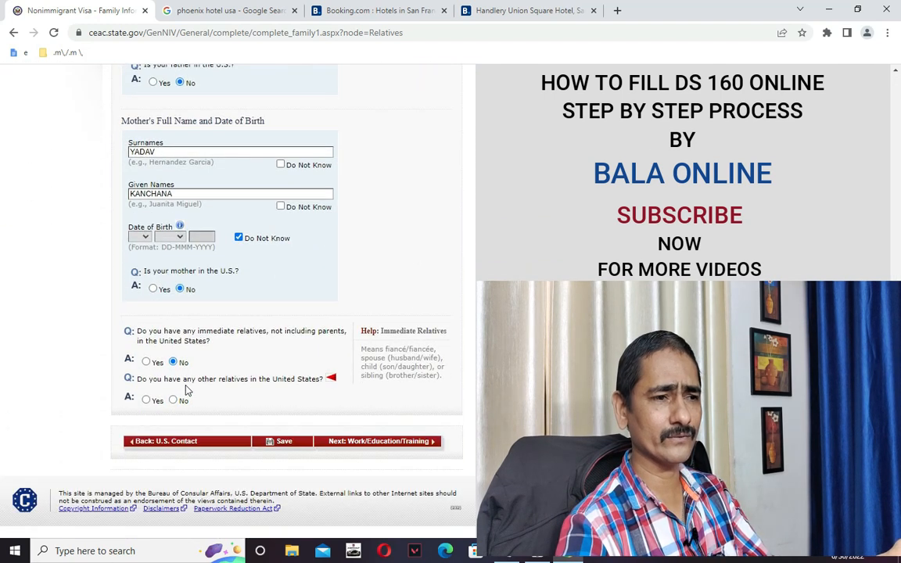
left_click(173, 400)
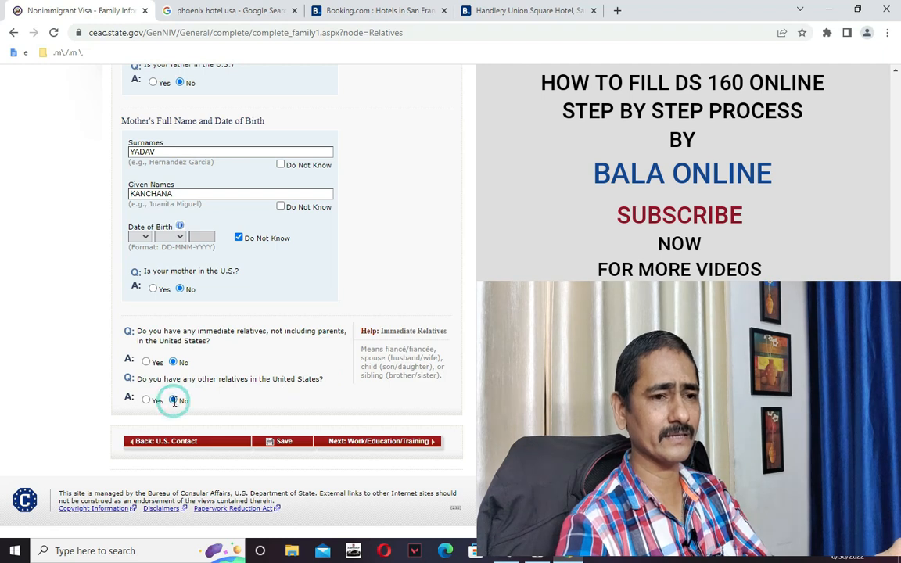
scroll(248, 418, "up", 3)
scroll(234, 313, "down", 3)
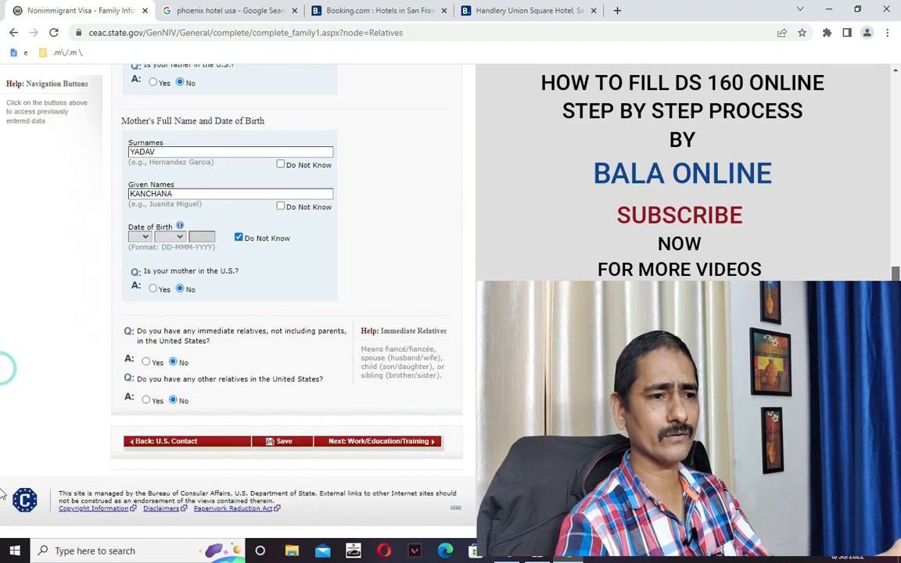
left_click(283, 446)
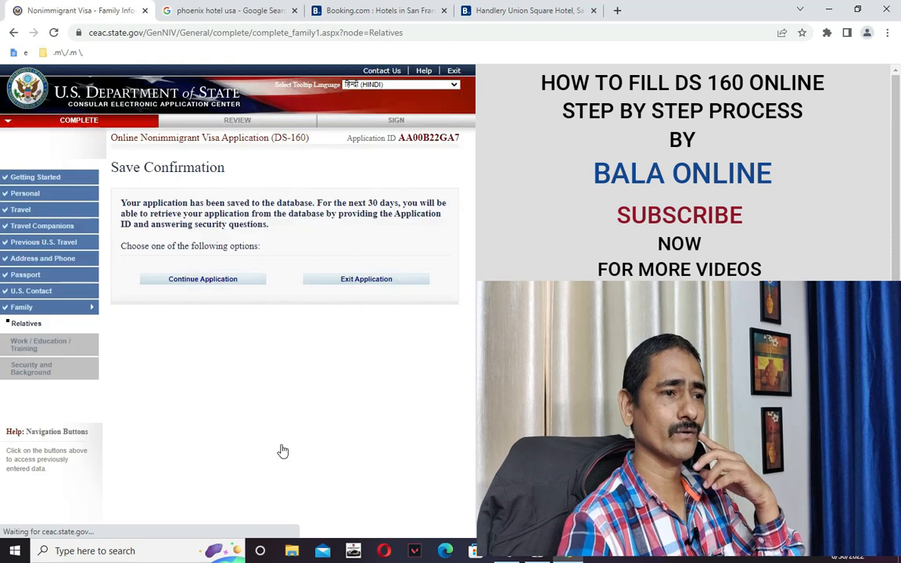
Continue the application and advance to Work/Education/Training.
left_click(167, 284)
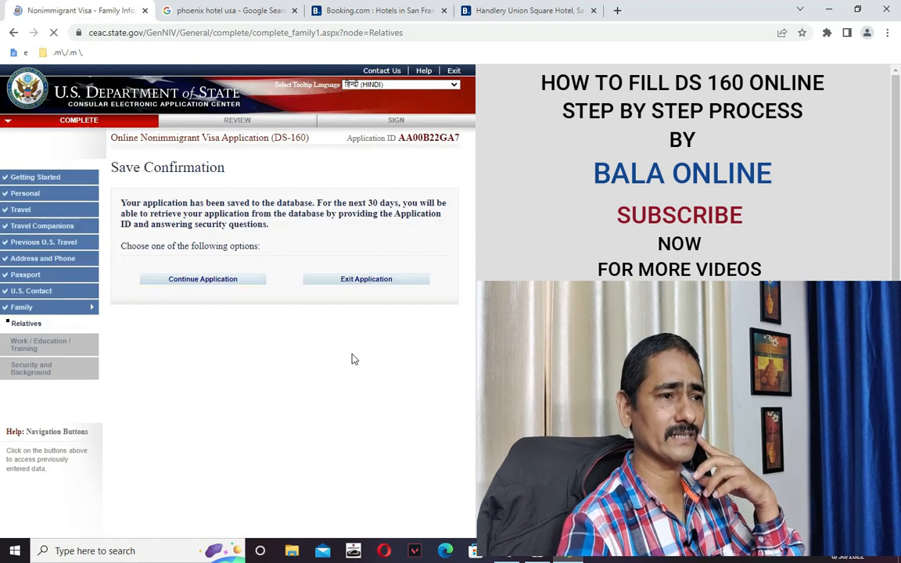
scroll(395, 379, "down", 5)
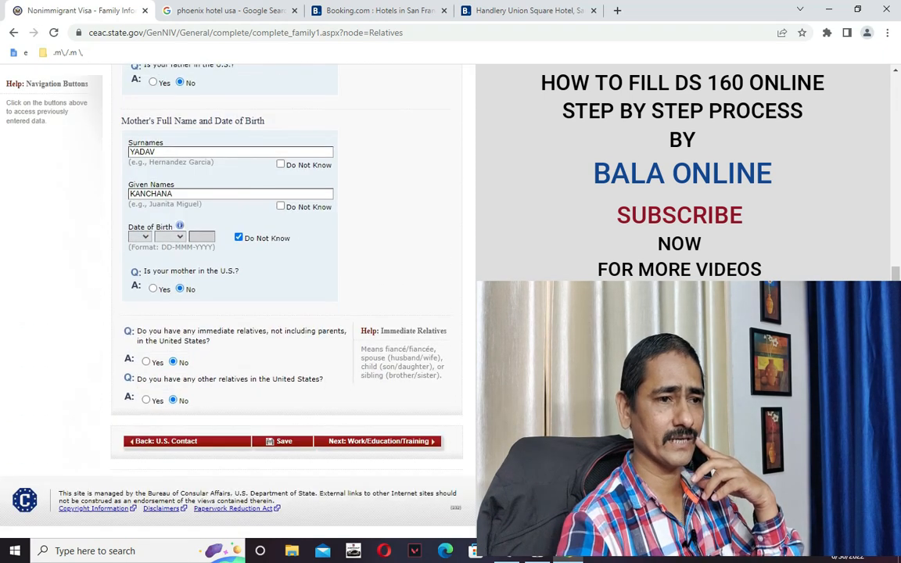
left_click(415, 443)
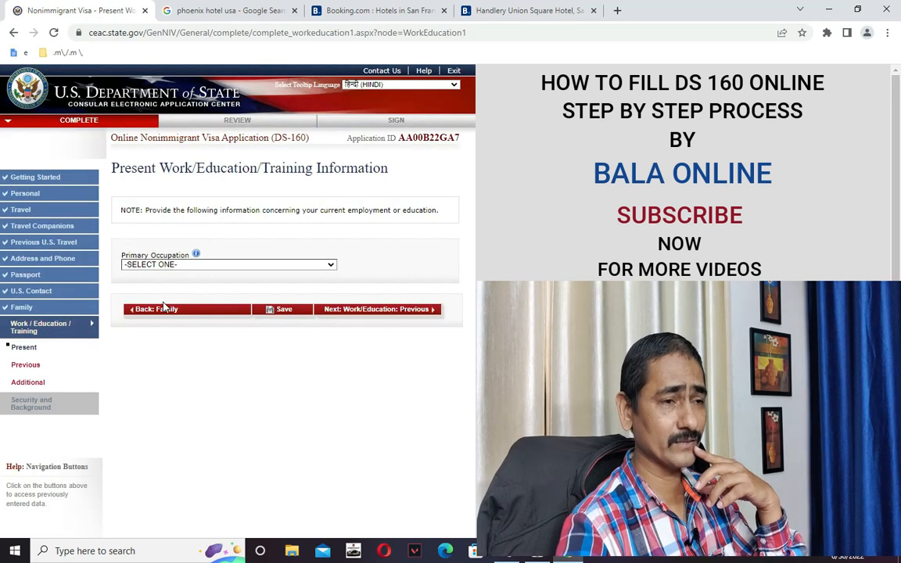
Choose OTHER as primary occupation and specify it as FINANCE AND ACCOUNTS.
left_click(211, 265)
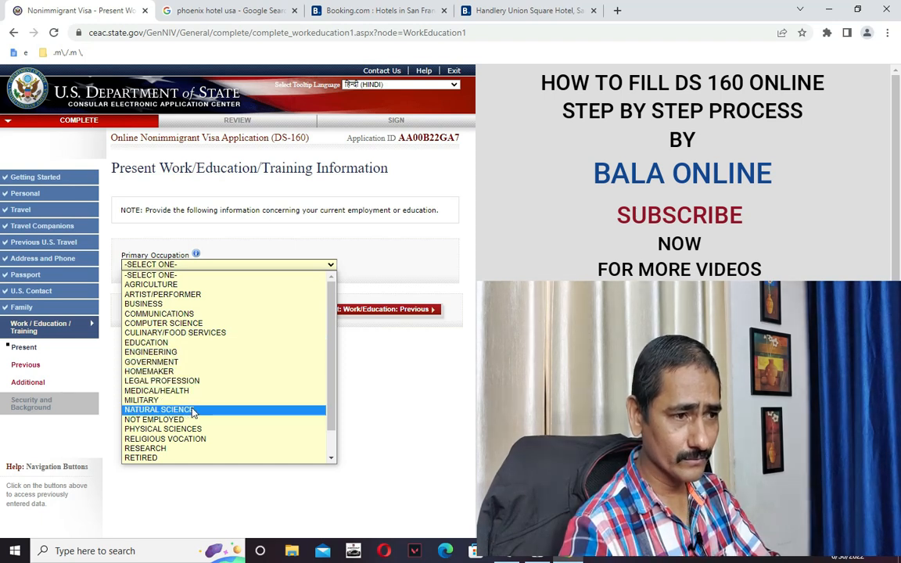
scroll(189, 411, "down", 1)
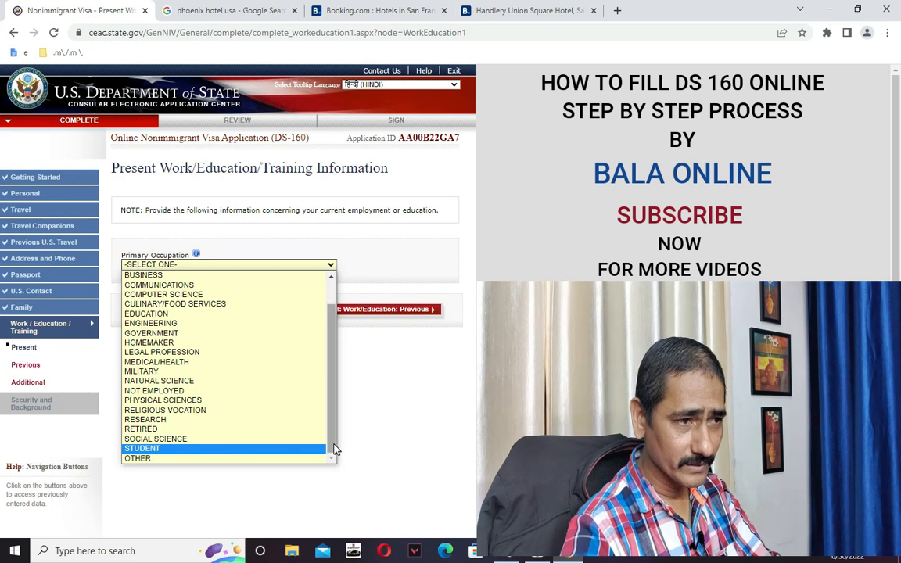
scroll(334, 450, "up", 1)
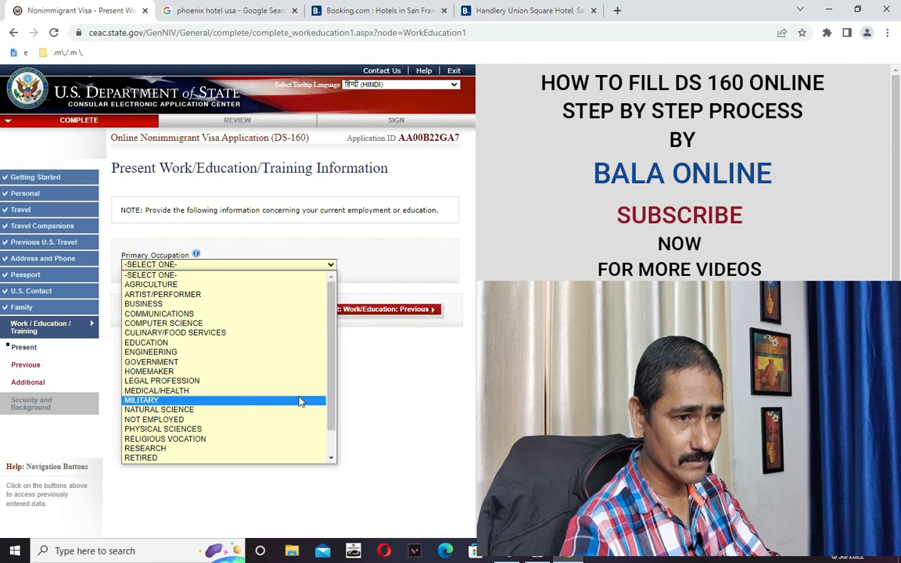
left_click_drag(331, 407, 331, 440)
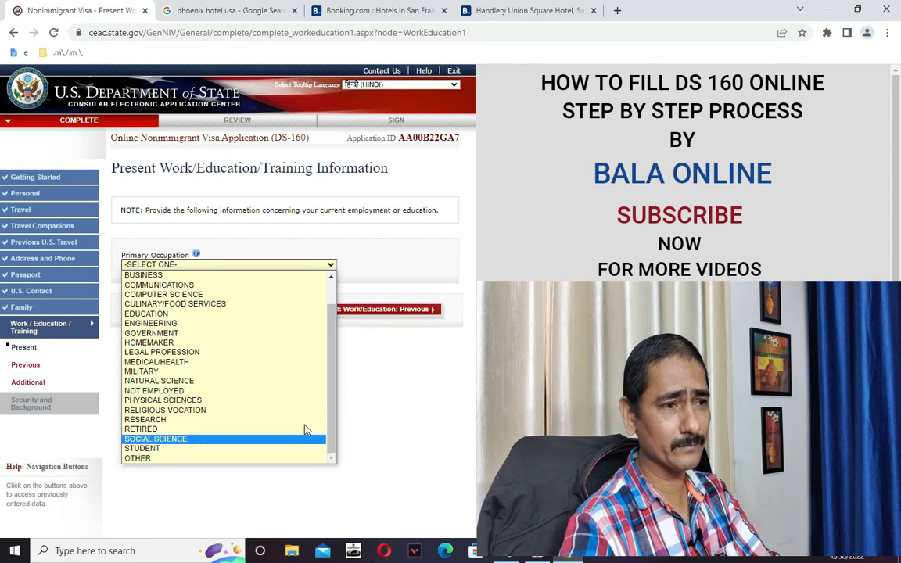
left_click(173, 459)
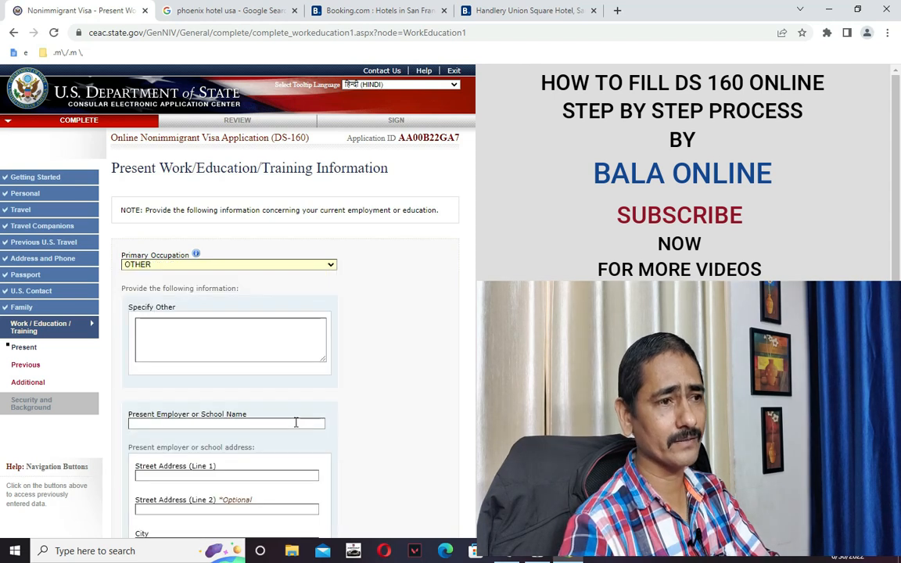
left_click(196, 335)
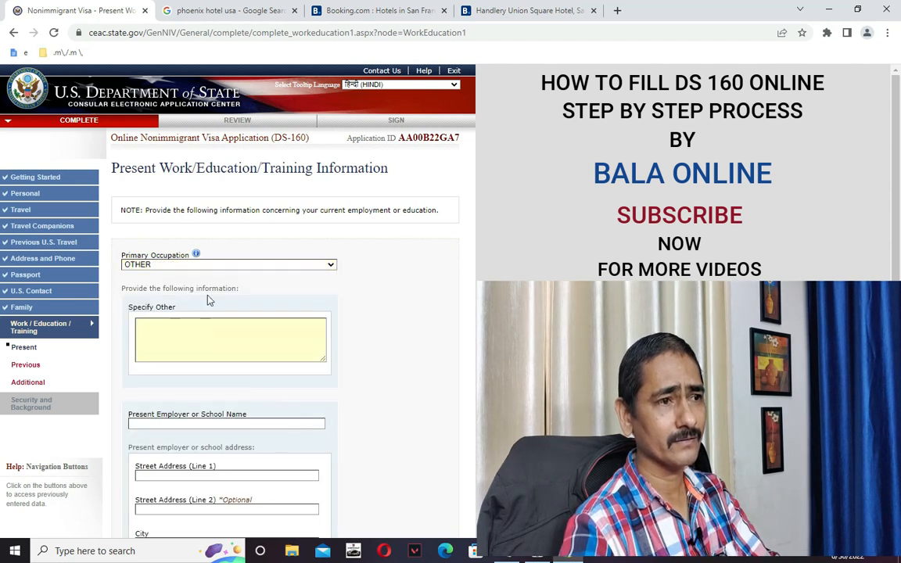
left_click(152, 266)
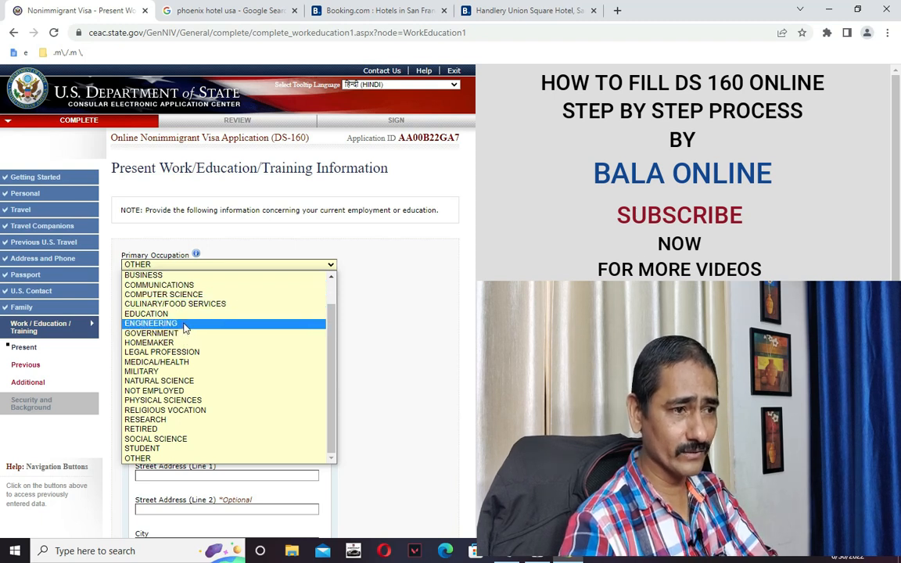
left_click(209, 459)
left_click(201, 349)
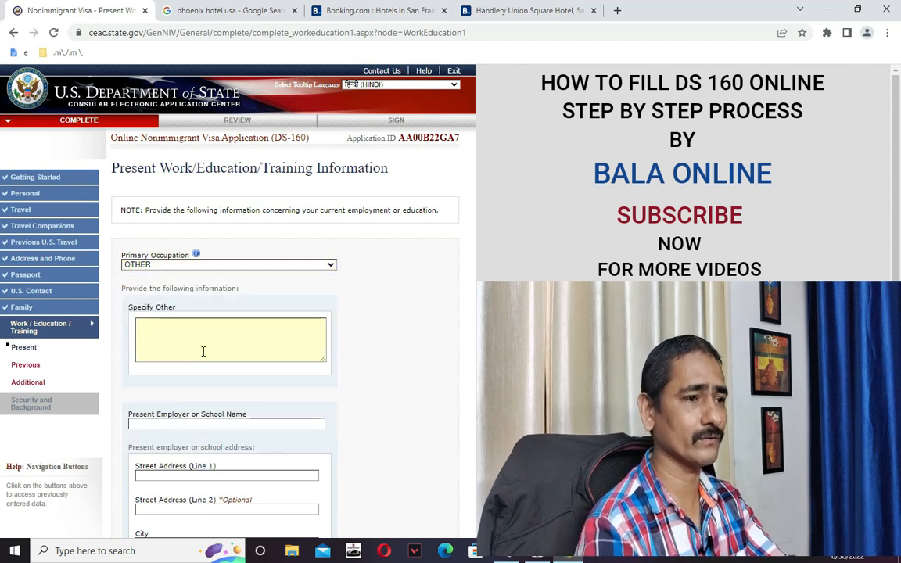
type("FINANCE AND ACCOUNTS")
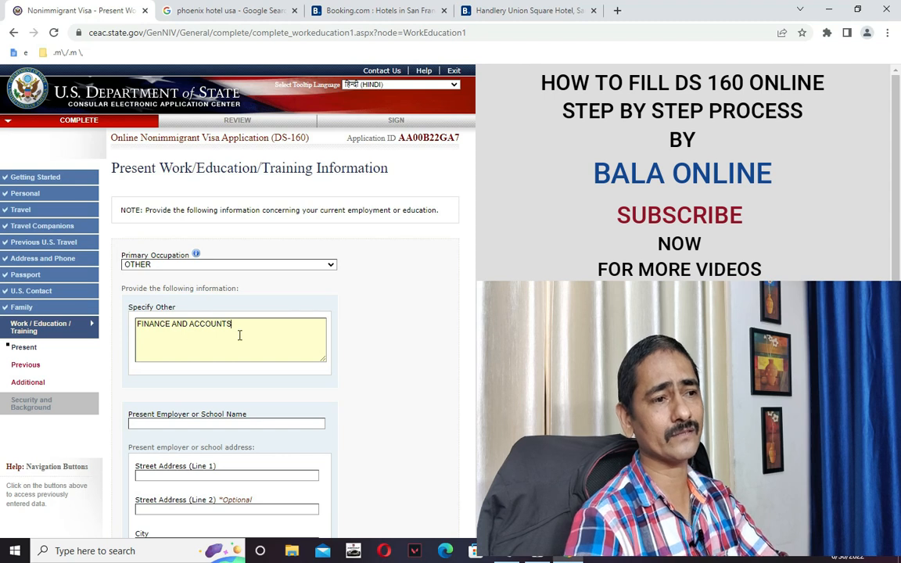
Enter the present employer's name and street address lines.
scroll(250, 338, "down", 6)
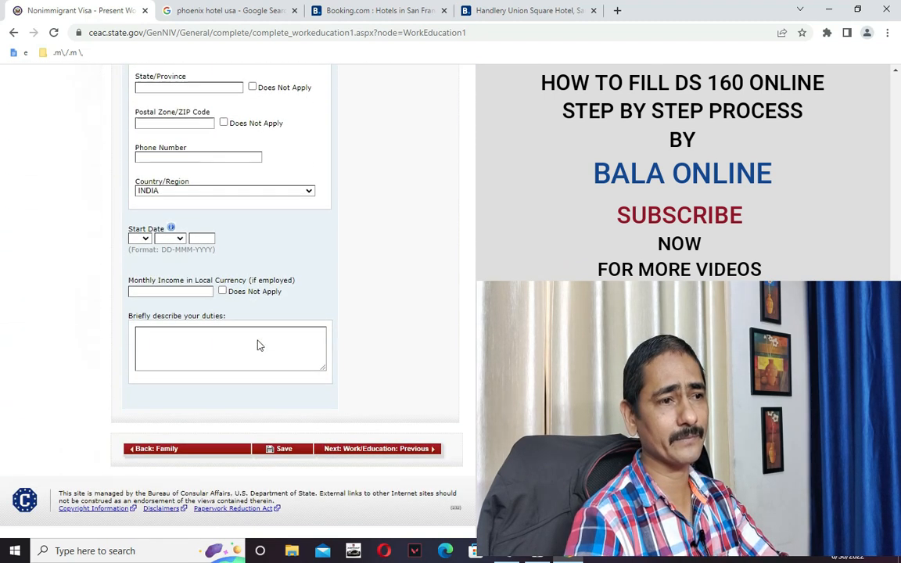
scroll(258, 343, "up", 5)
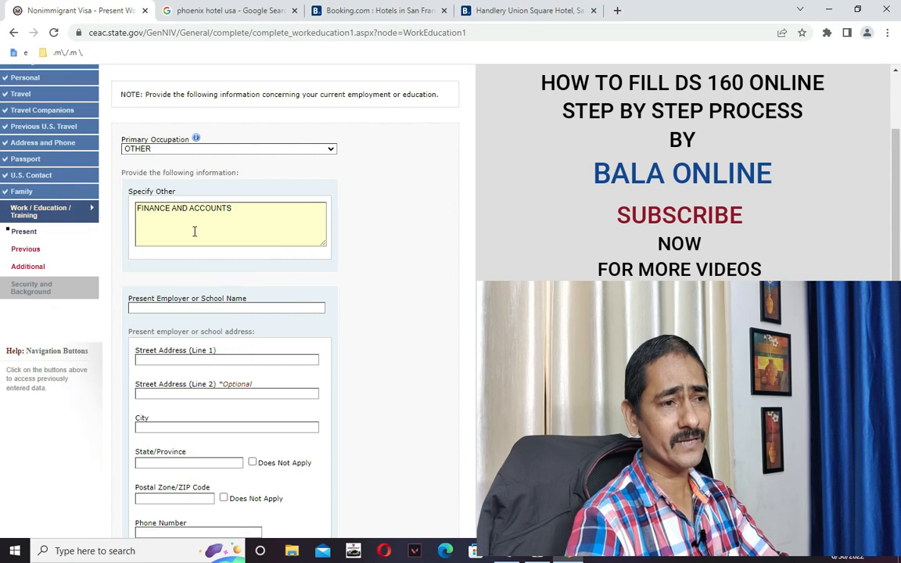
scroll(238, 287, "down", 5)
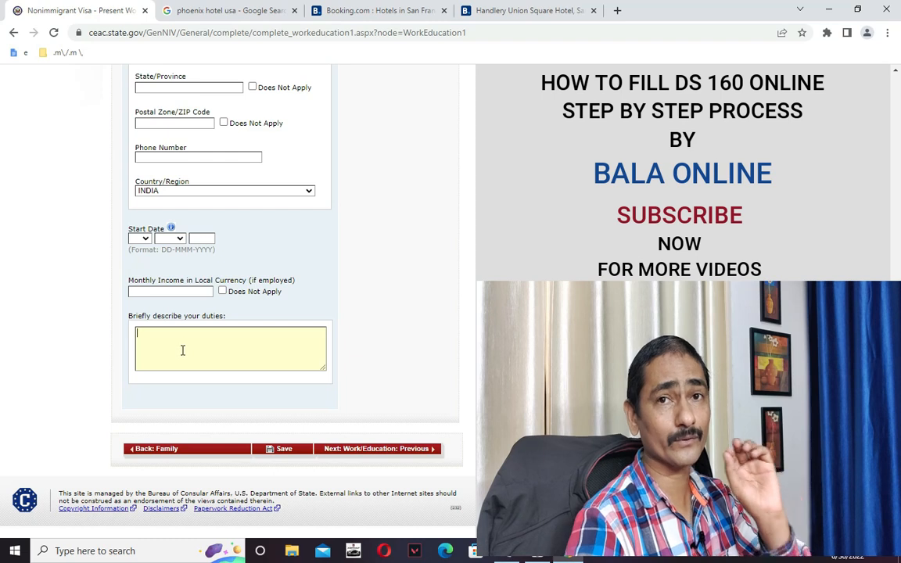
scroll(191, 341, "up", 3)
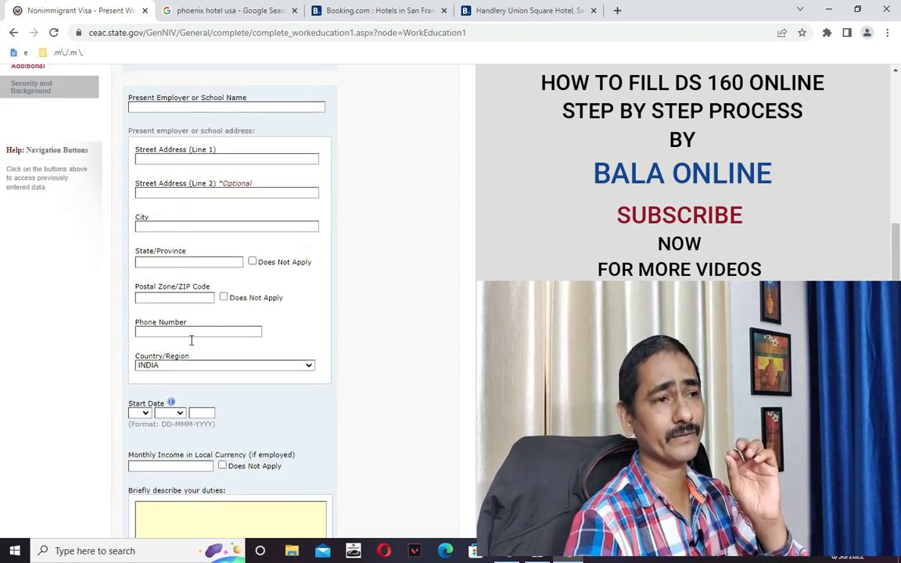
scroll(191, 340, "up", 5)
scroll(207, 346, "down", 1)
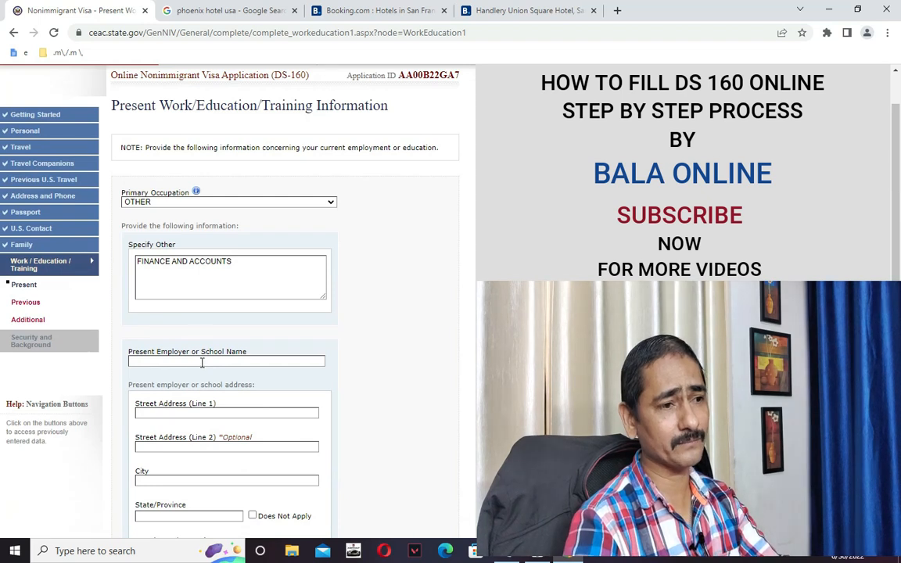
scroll(202, 363, "down", 3)
key("BackSpace")
key("BackSpace")
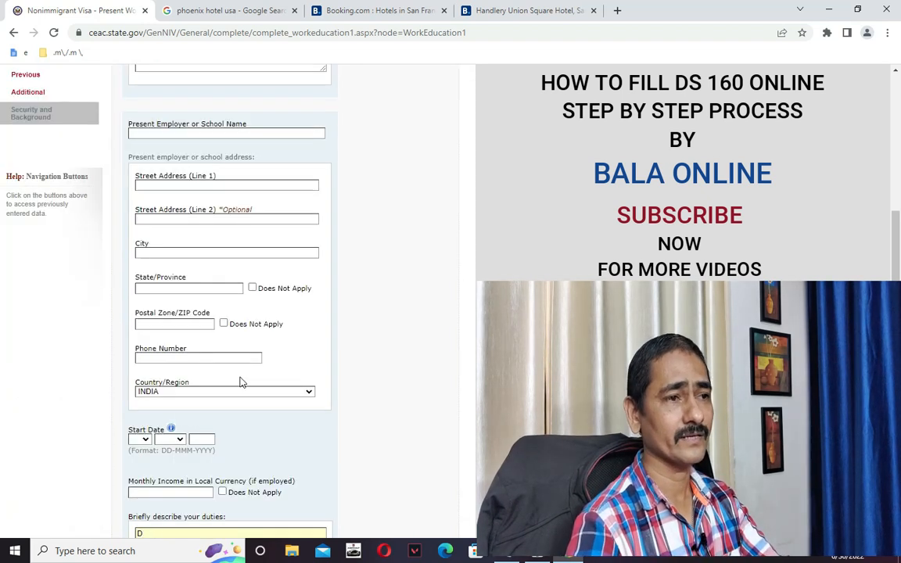
scroll(241, 382, "up", 4)
left_click(215, 423)
type("DSDFF")
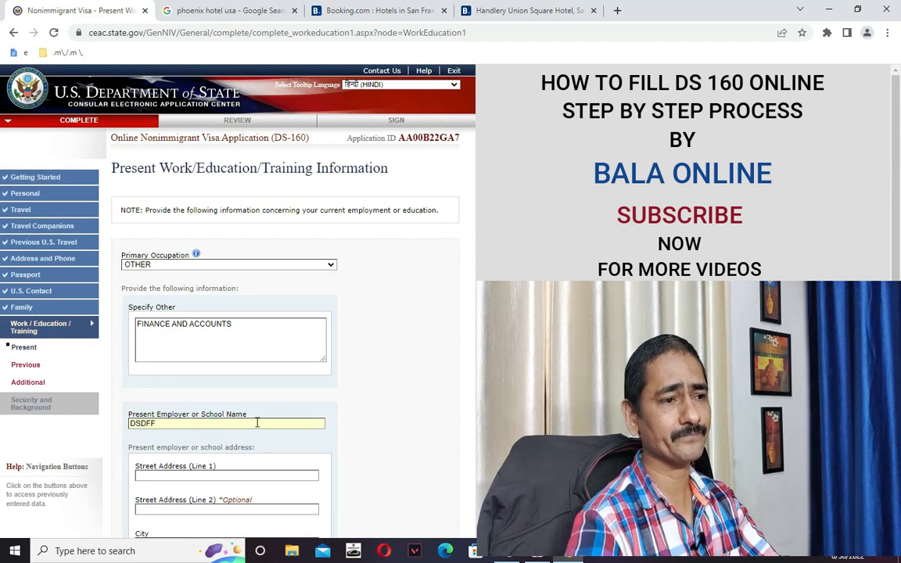
scroll(252, 420, "down", 1)
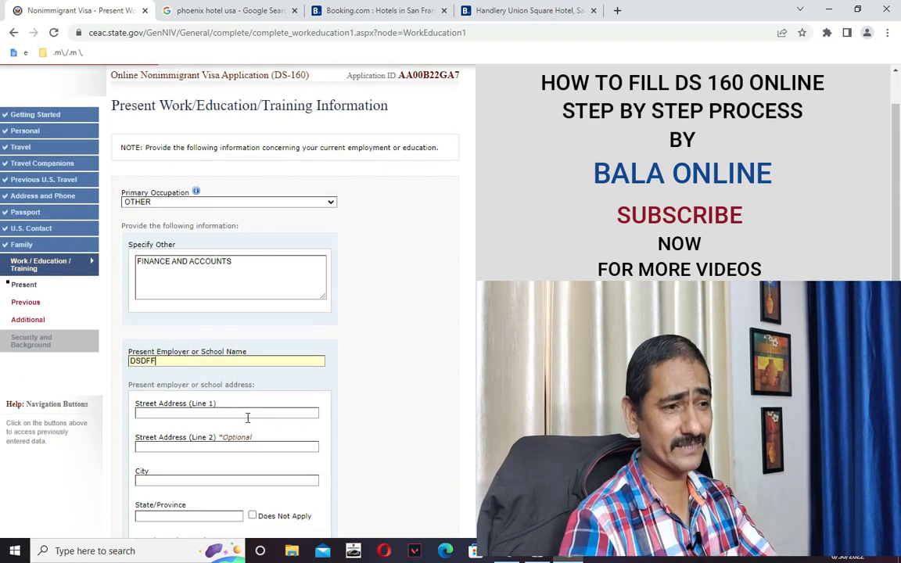
left_click(245, 417)
type("GSDSGSDG")
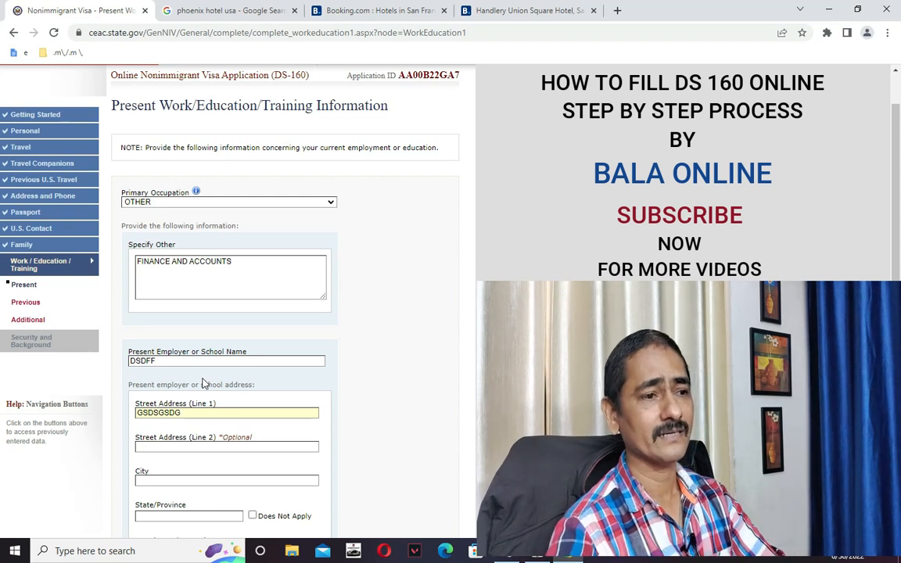
type("TWTRTWR")
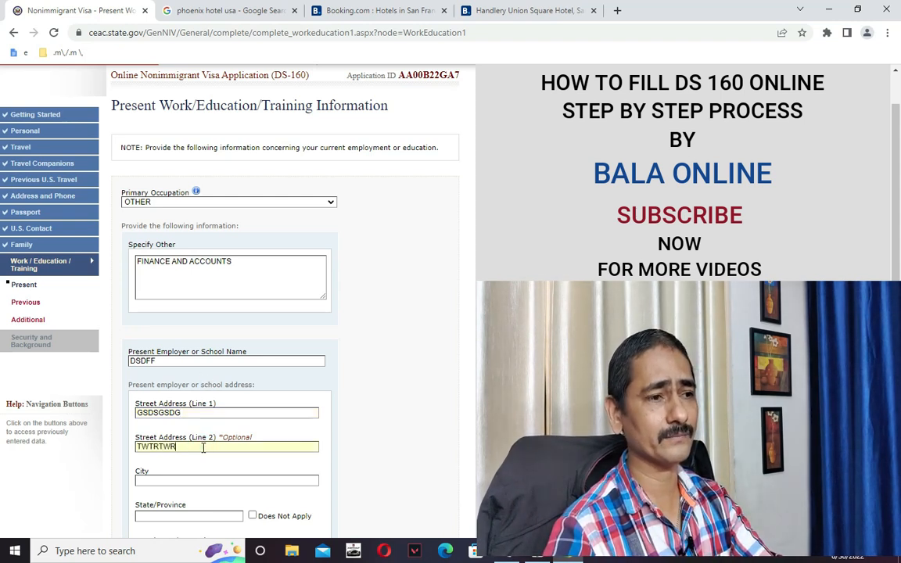
Enter the employer's city NEW DELHI, postal code and phone number.
scroll(201, 442, "down", 2)
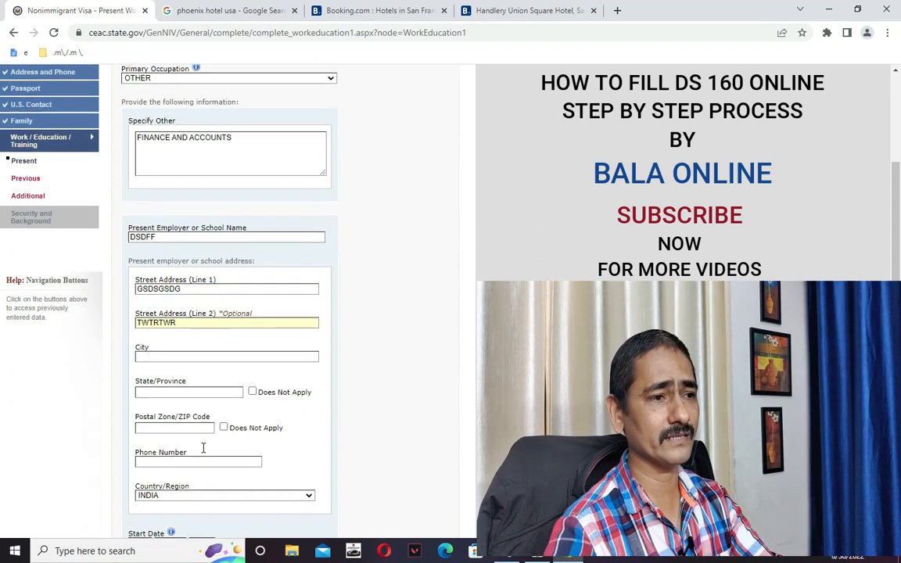
left_click(160, 358)
type("NEW DEL")
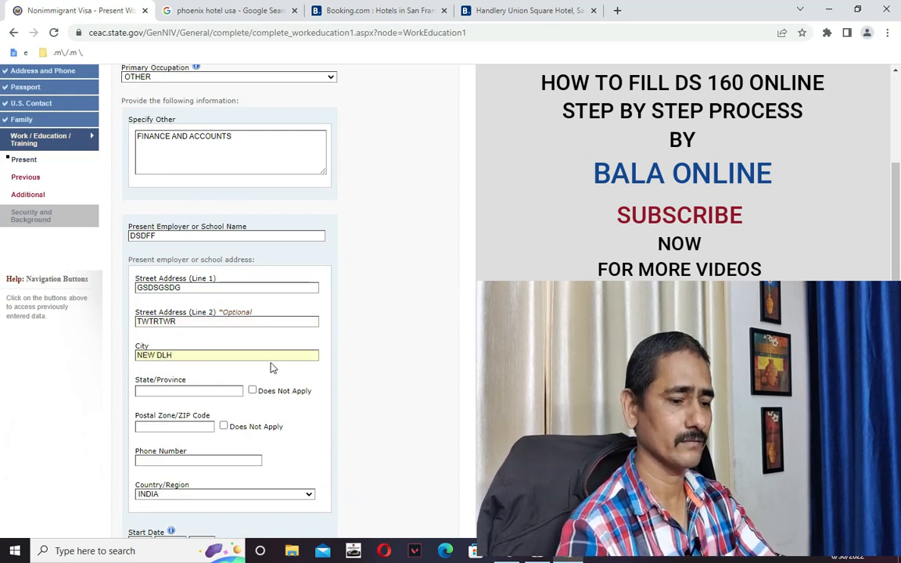
type("HI")
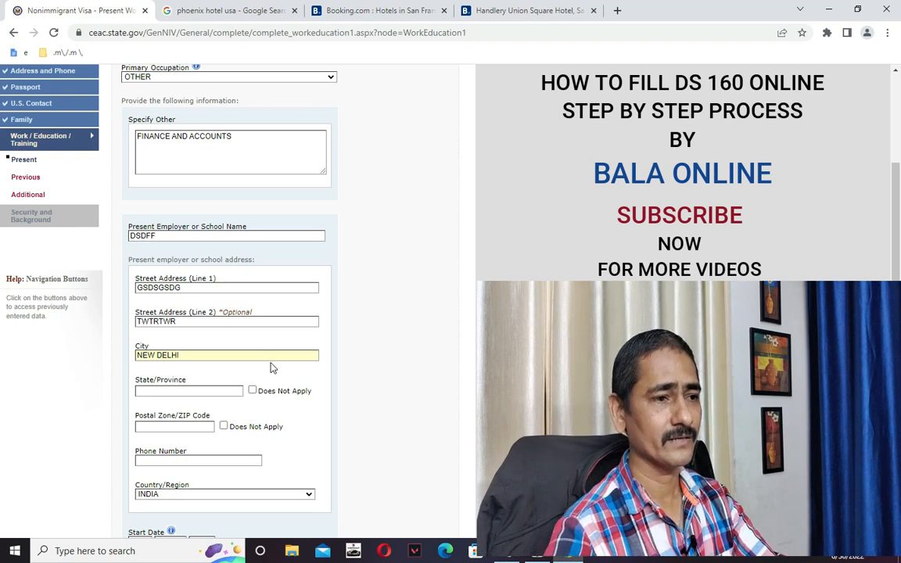
type("NEW DELHI")
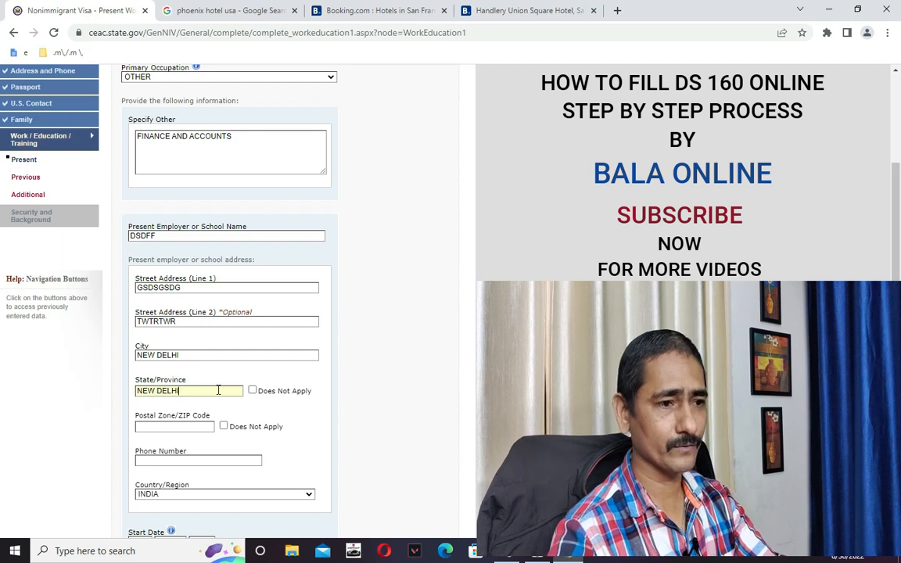
left_click(203, 425)
type("560005")
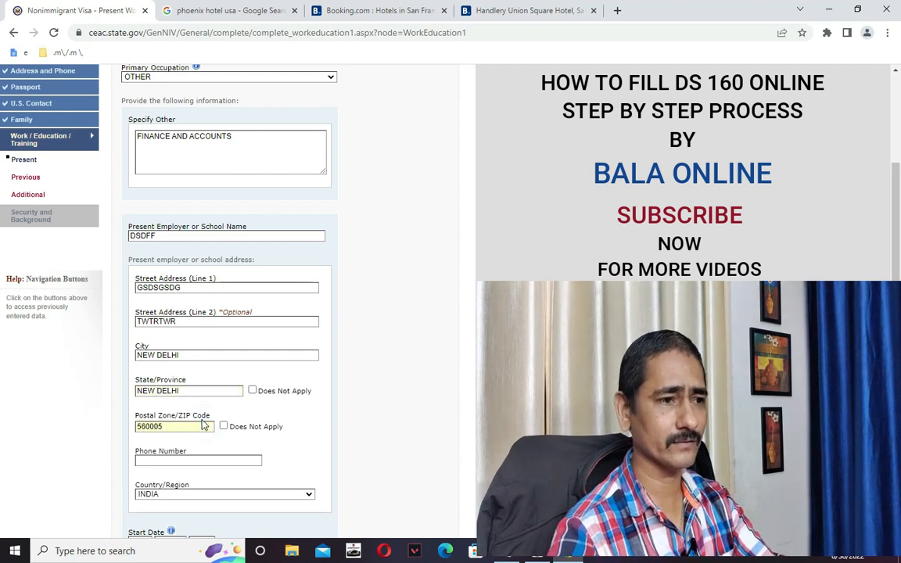
scroll(200, 376, "down", 3)
left_click(225, 336)
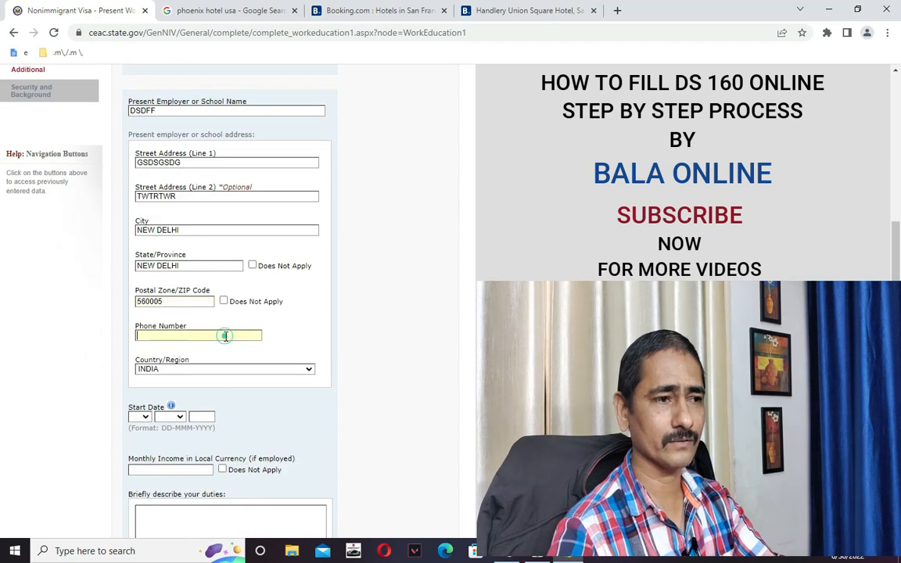
type("5555577777")
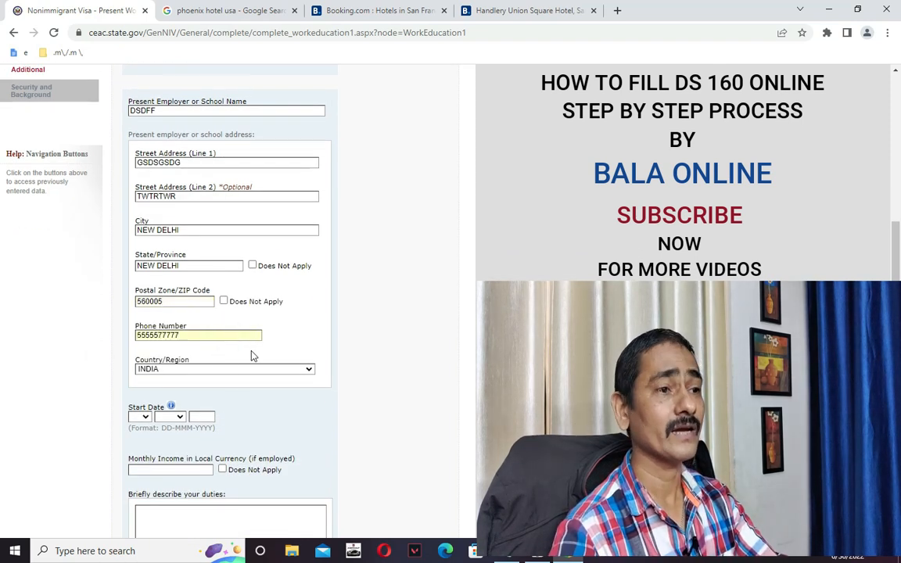
scroll(251, 356, "down", 3)
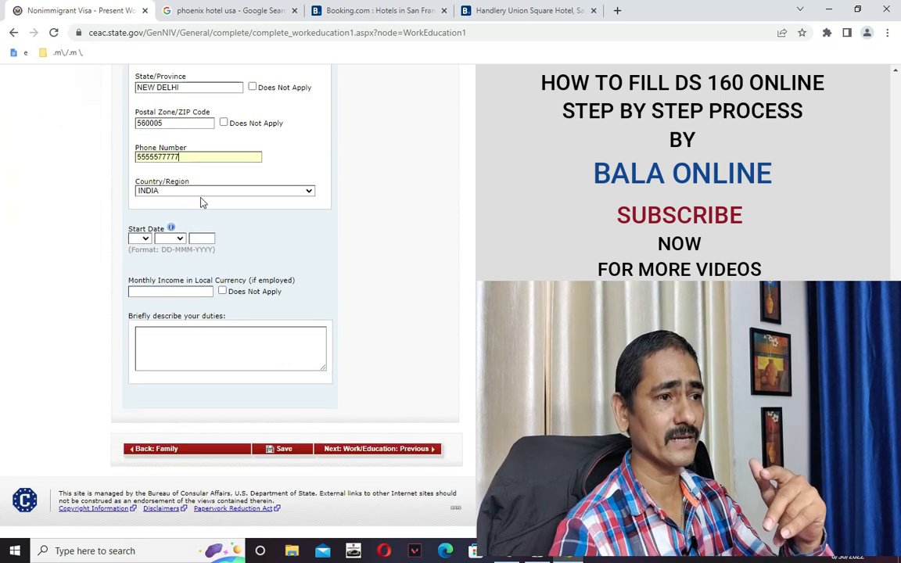
Set the job start date to 08 MAY 2018.
left_click(144, 241)
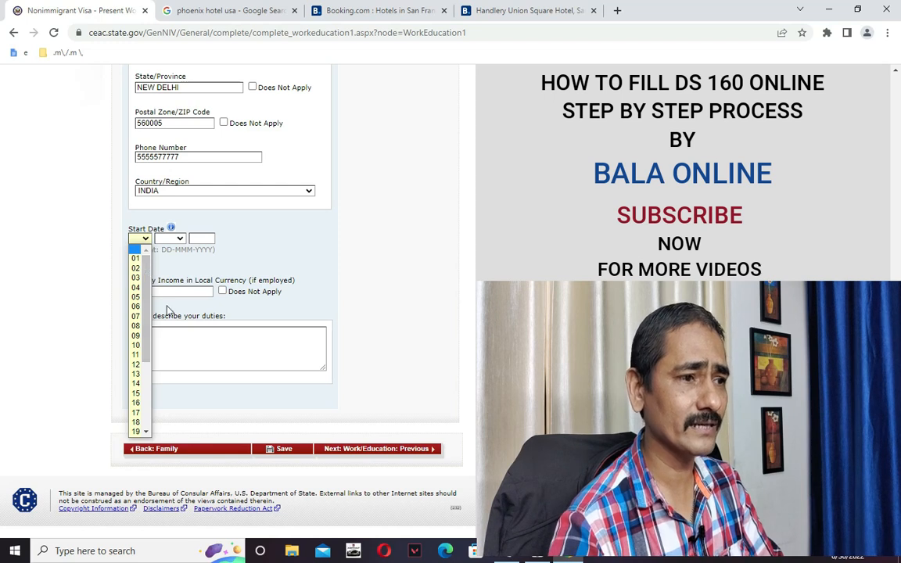
left_click(136, 328)
left_click(172, 238)
left_click(169, 292)
left_click(203, 238)
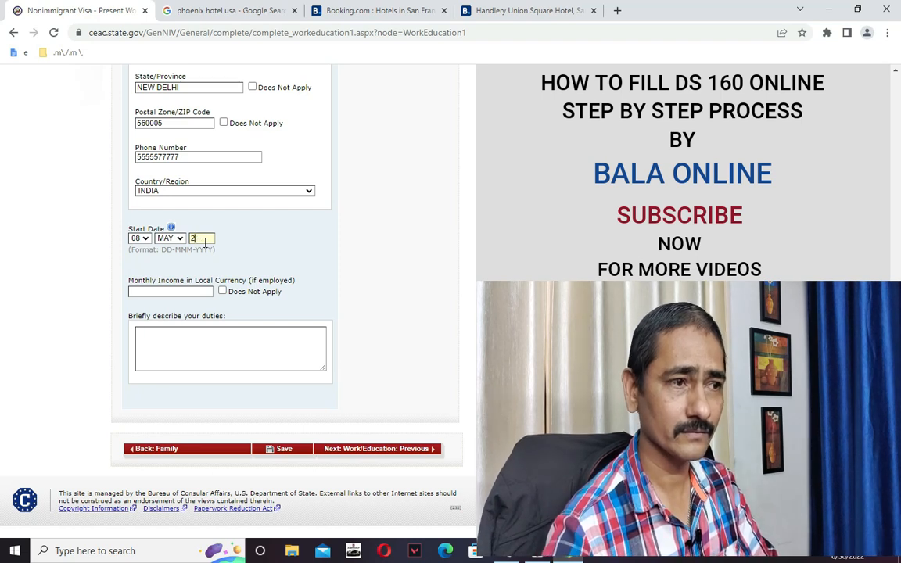
type("018")
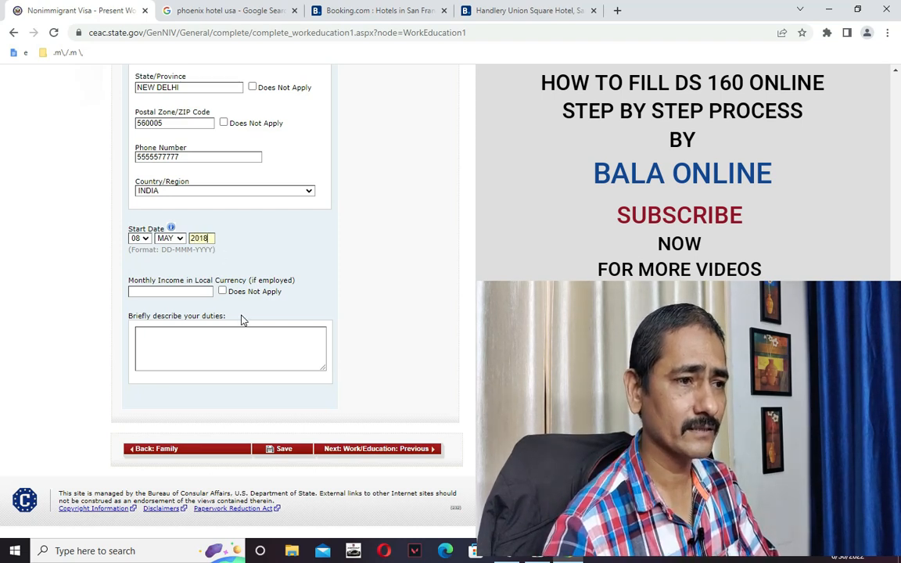
Enter 50000 as the monthly income.
left_click(191, 290)
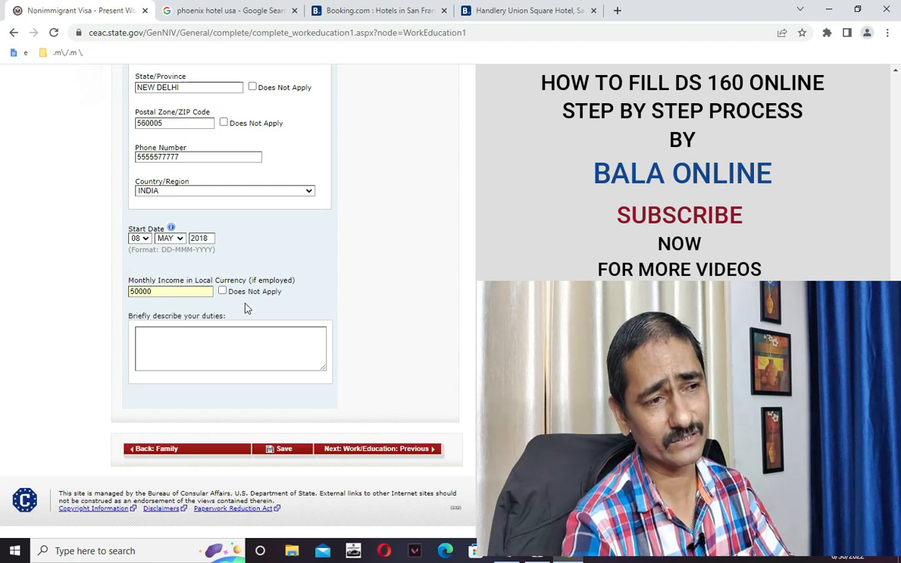
scroll(236, 299, "up", 3)
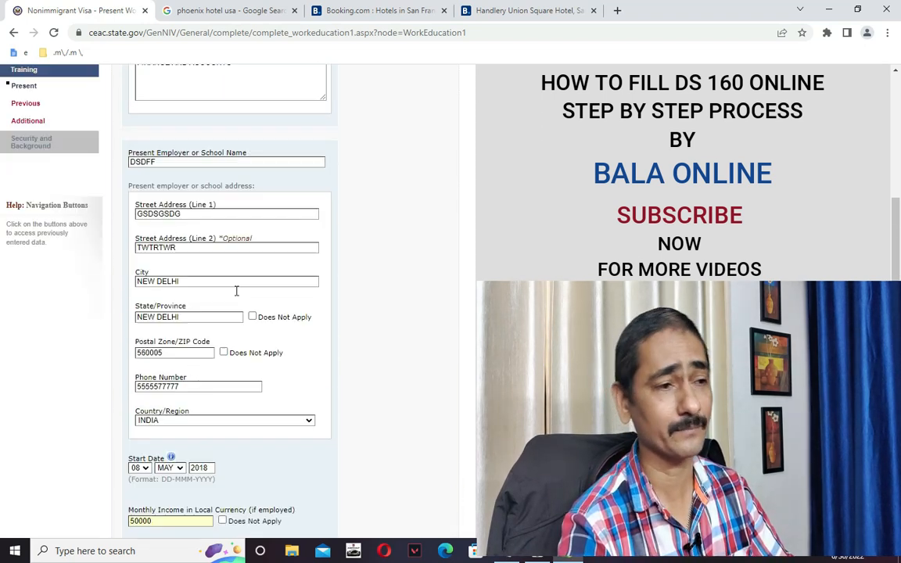
scroll(240, 301, "down", 2)
scroll(241, 302, "down", 1)
left_click(244, 342)
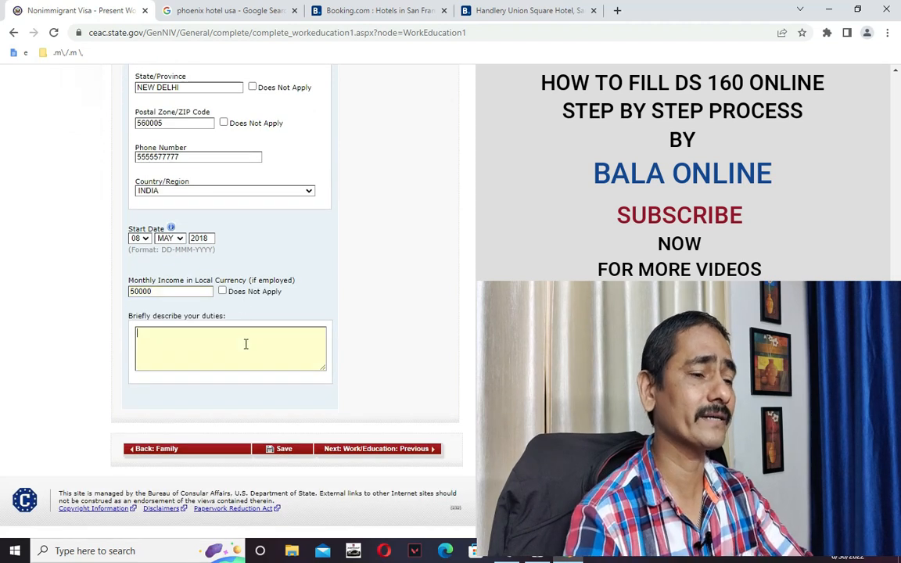
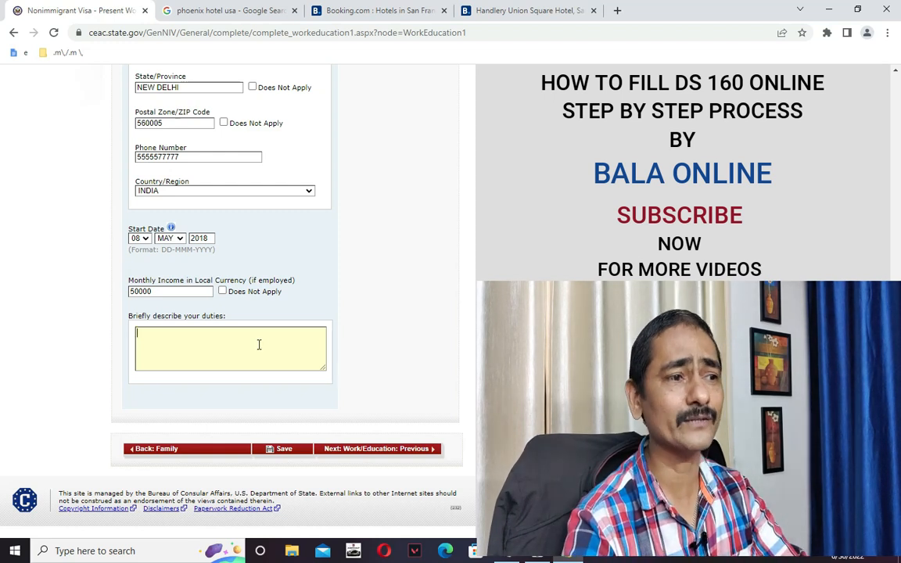
Type four placeholder lines as the job duties description and save the work page.
type("HDSFHDFHDF")
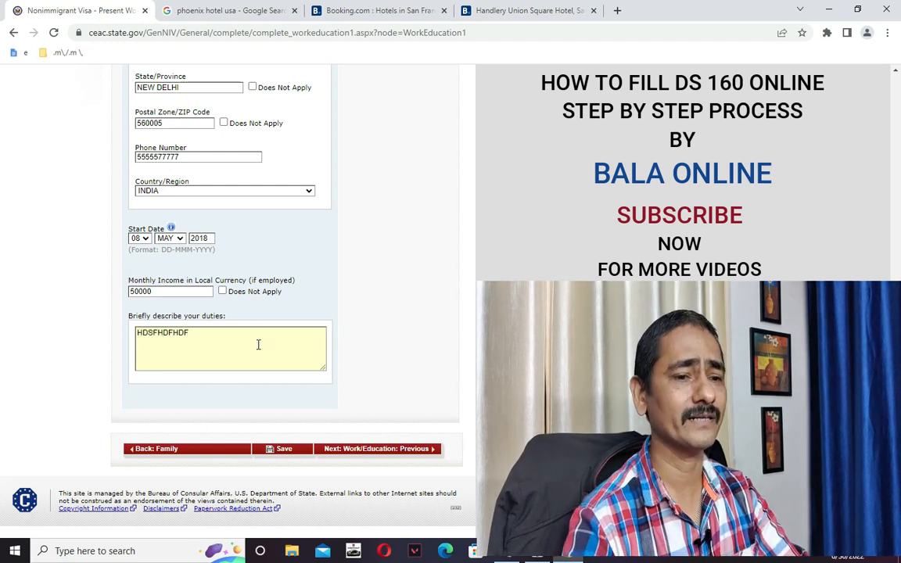
key("Return")
type("DHDFHDFH")
key("Return")
type("DSFHDFH")
key("Return")
type("DSHDFH")
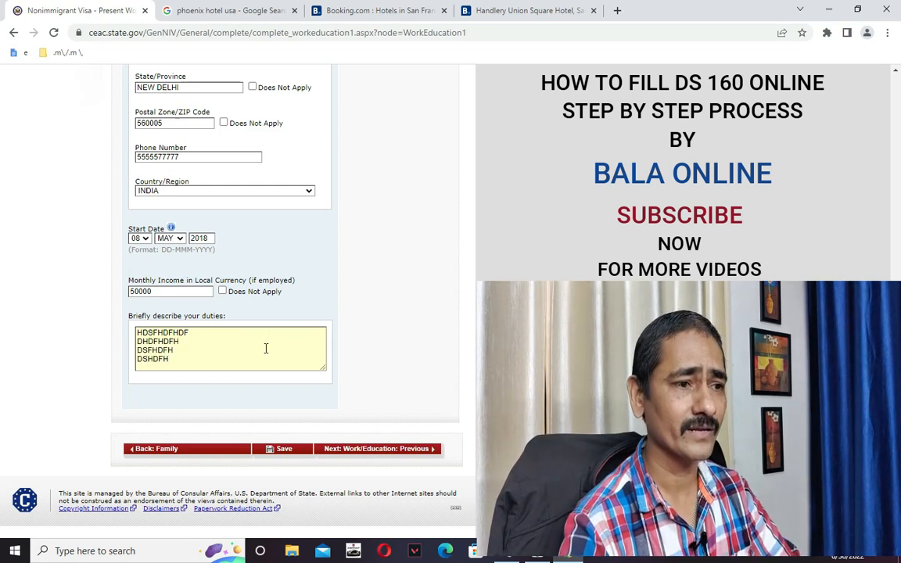
left_click(431, 354)
left_click(287, 450)
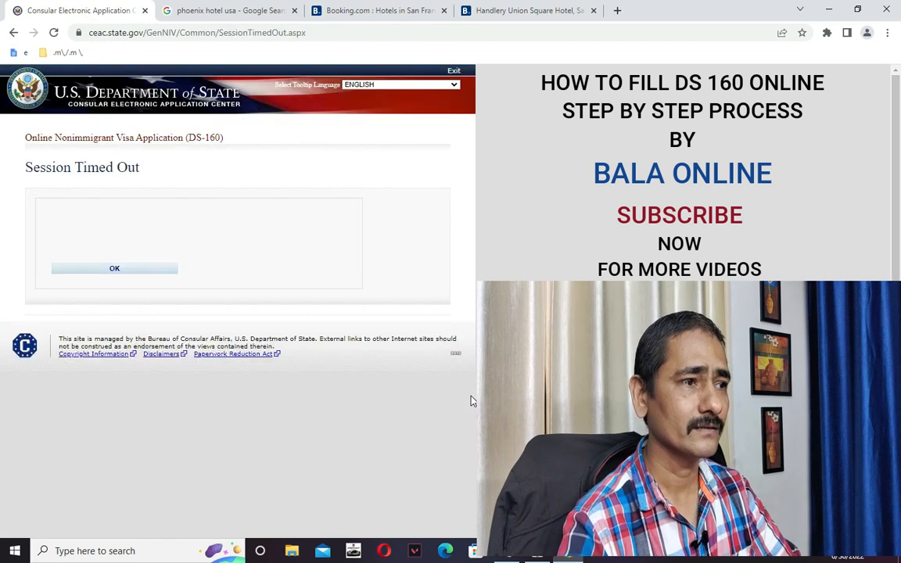
Dismiss the session timeout notice and choose INDIA, NEW DELHI as the application location.
left_click(116, 270)
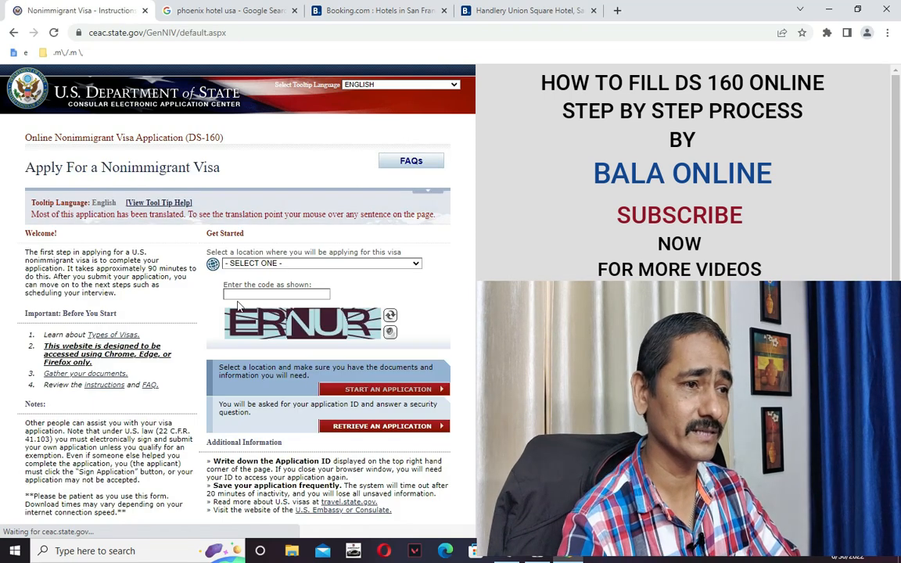
left_click(248, 264)
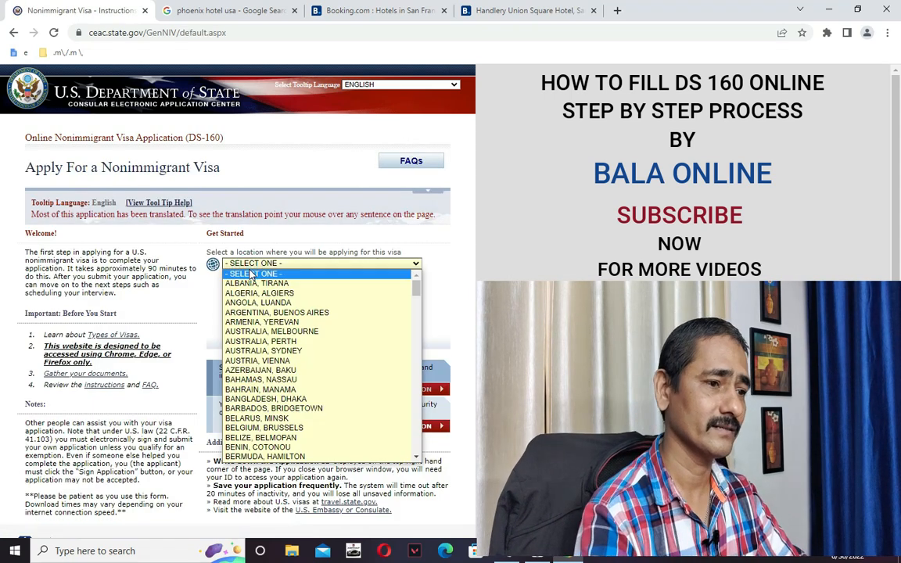
key("n")
key("n")
key("n")
key("n")
key("n")
key("n")
key("n")
key("n")
key("n")
key("n")
key("n")
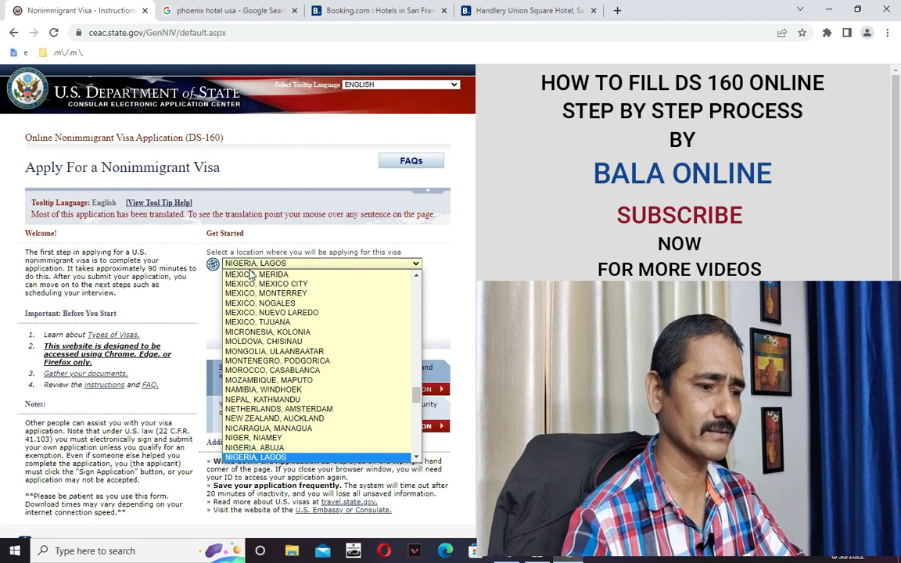
key("n")
key("n")
key("n")
key("n")
key("n")
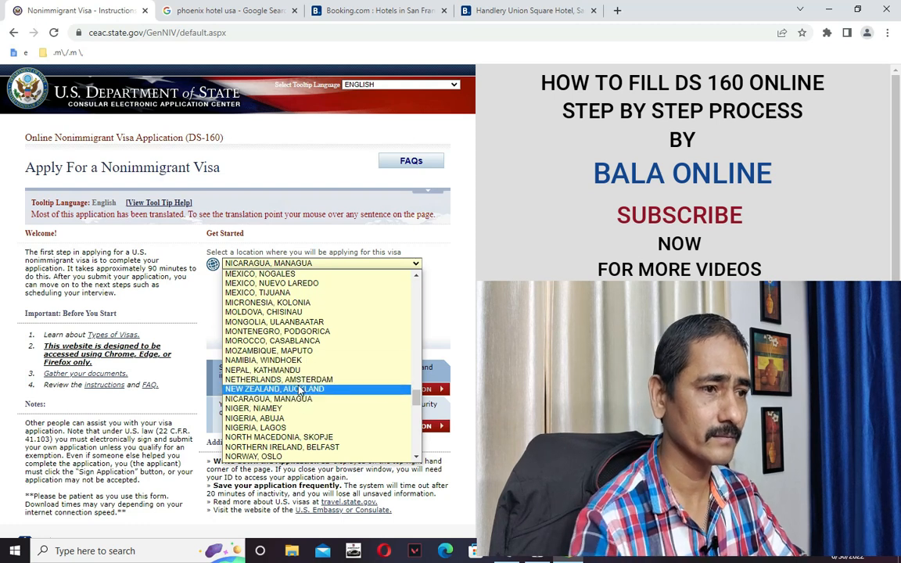
key("i")
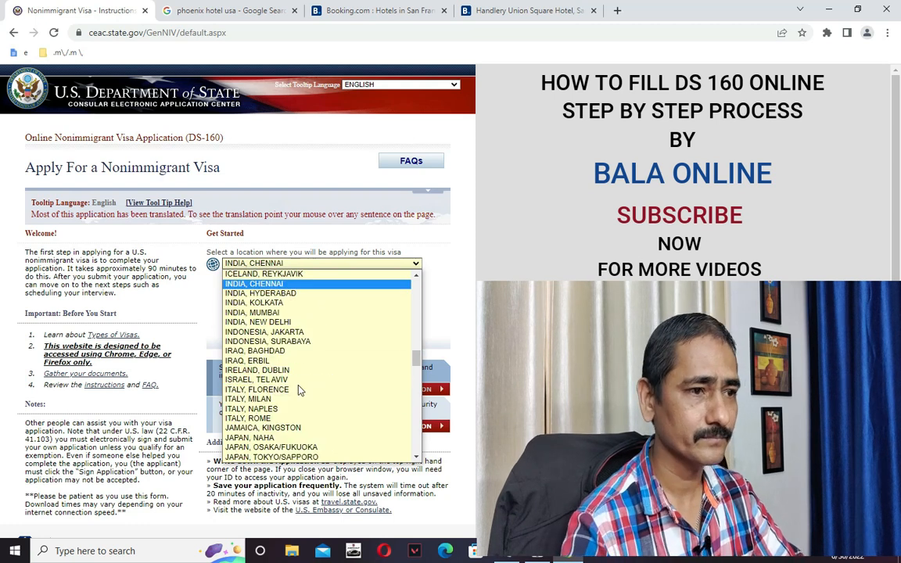
left_click(260, 321)
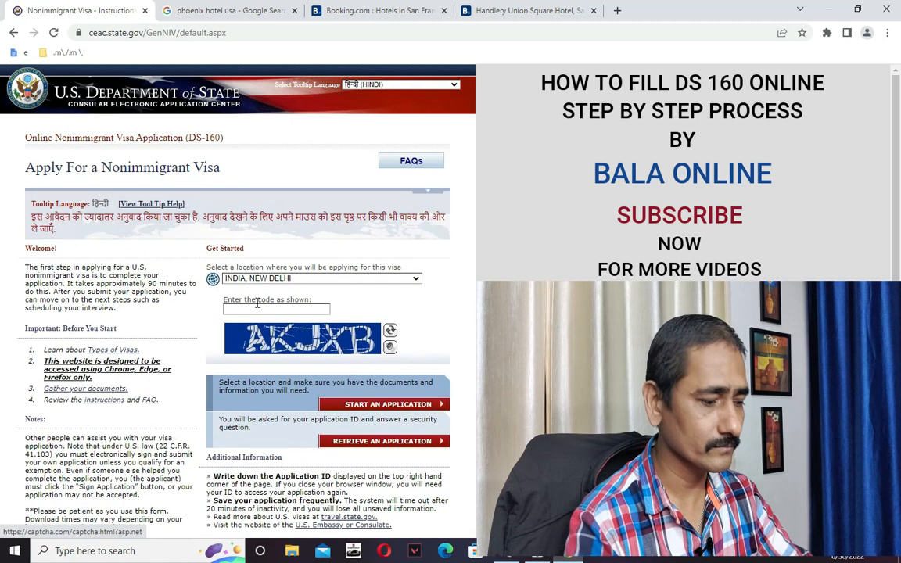
Enter the displayed verification code and proceed to retrieve a saved application.
left_click(258, 306)
type("AKJX")
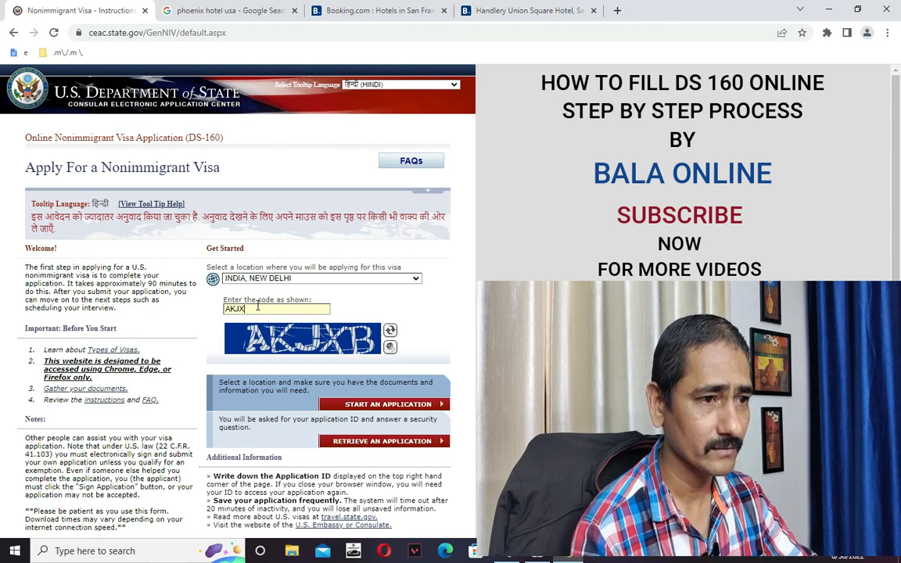
type("B")
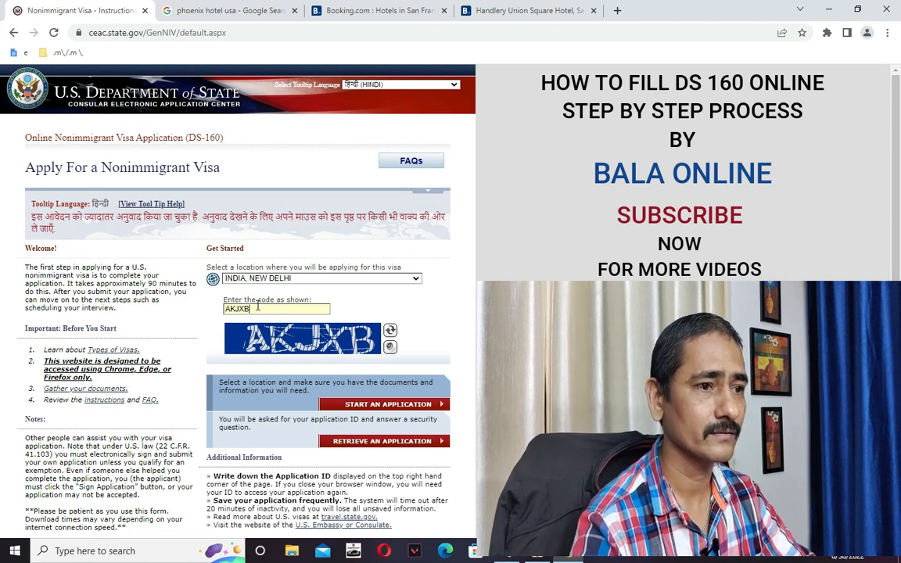
left_click(398, 442)
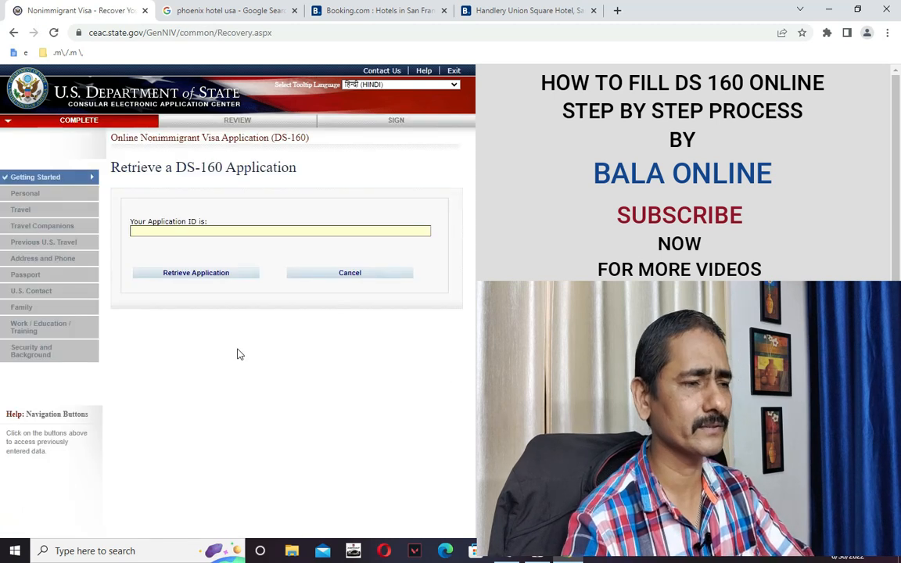
Paste the saved application ID from the notes and retrieve the application.
key("alt+Tab")
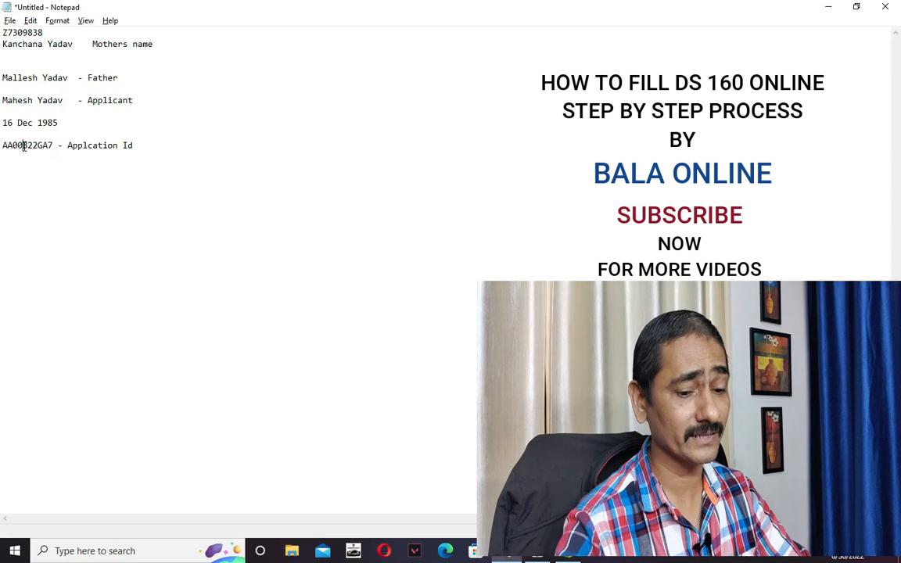
double_click(24, 146)
key("ctrl+c")
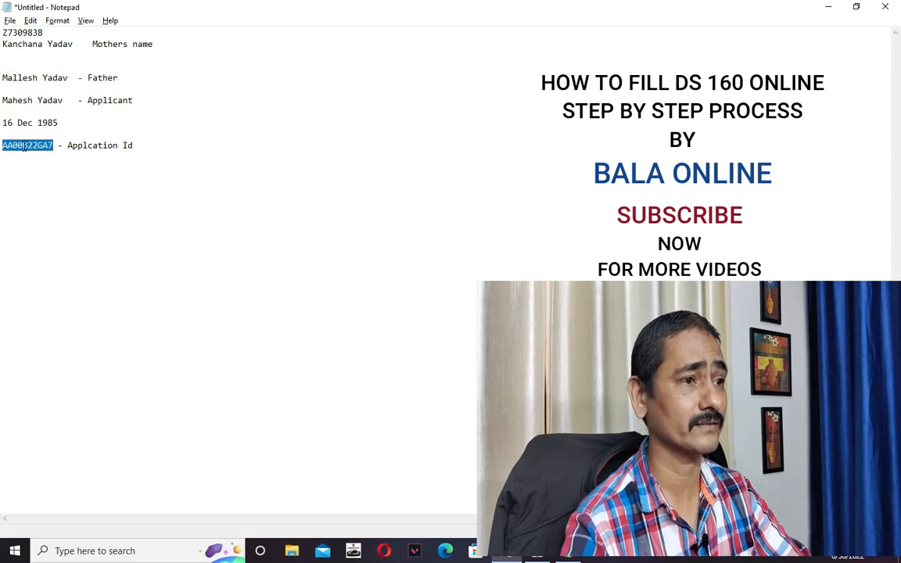
key("alt+Tab")
key("ctrl+v")
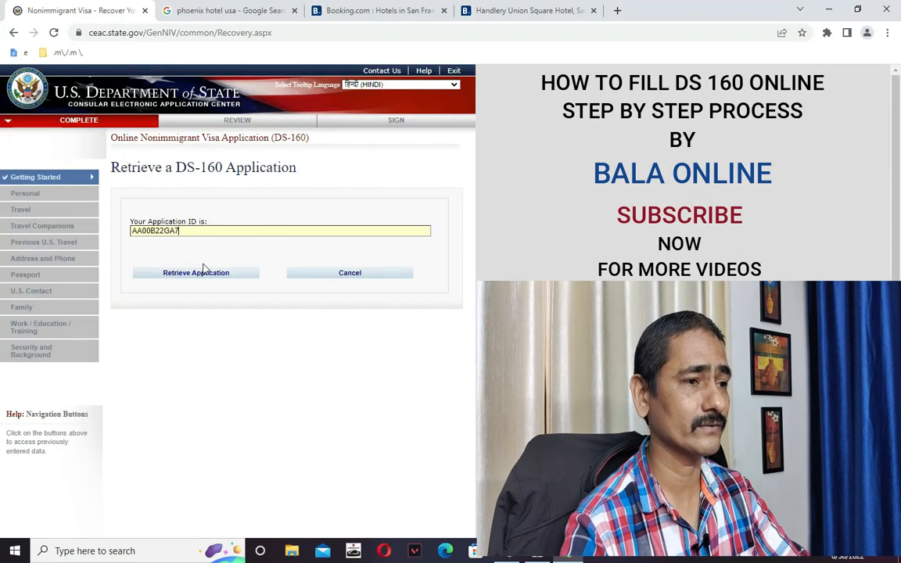
left_click(203, 277)
Fill the applicant's surname from the notes and year of birth 1985.
left_click(175, 352)
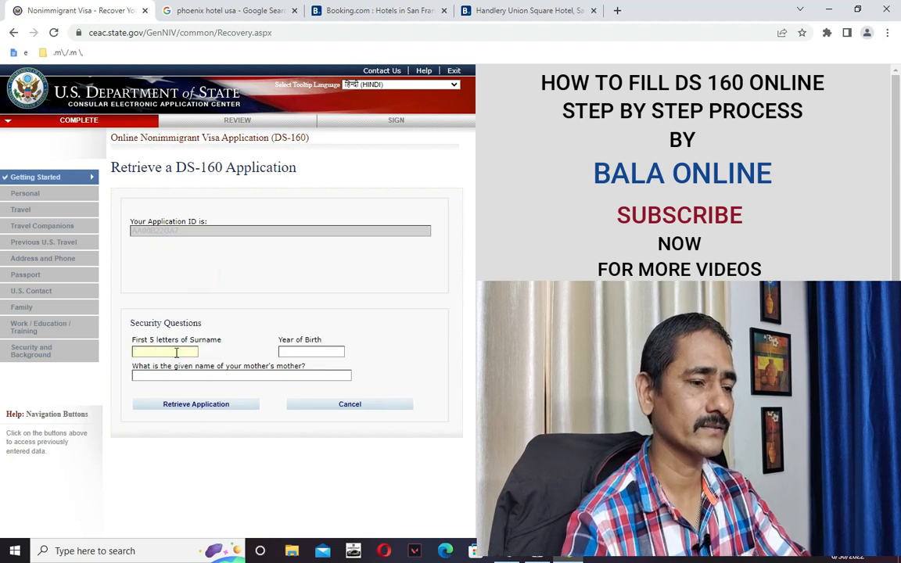
key("alt+Tab")
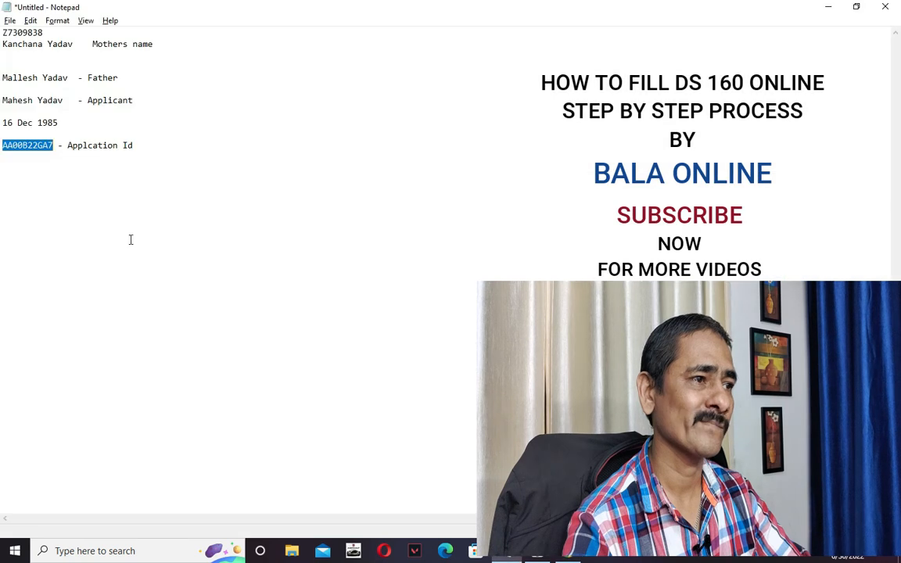
double_click(50, 100)
key("shift+Left")
key("shift+Left")
key("shift+Left")
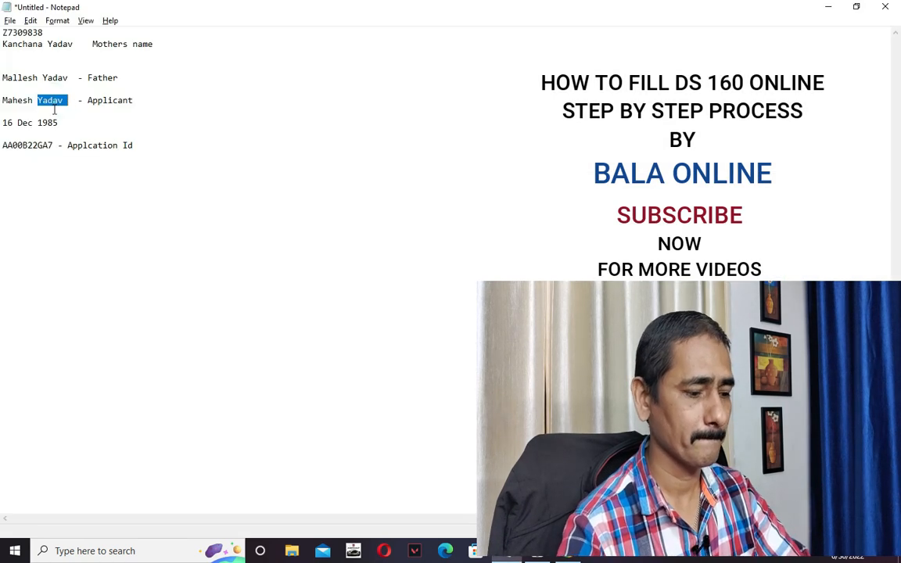
key("ctrl+c")
key("alt+Tab")
key("ctrl+v")
type("1985")
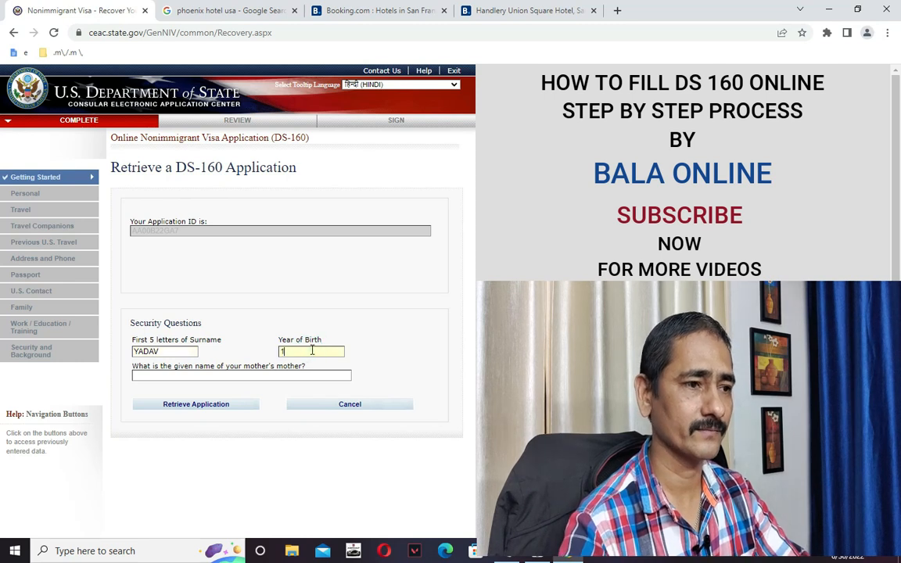
Paste the mother's given name from the notes and submit the security answers.
left_click(290, 375)
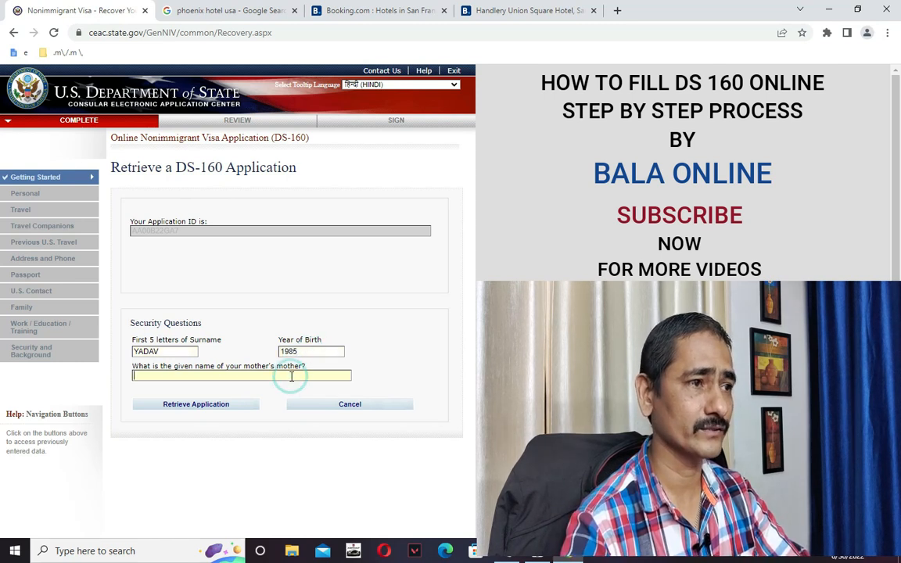
key("alt+Tab")
left_click(20, 49)
double_click(21, 47)
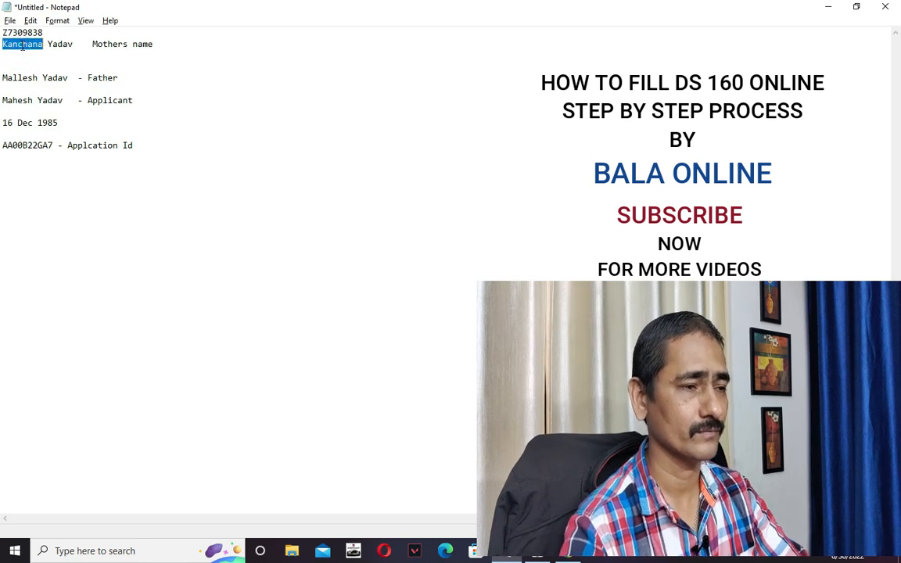
key("alt+Tab")
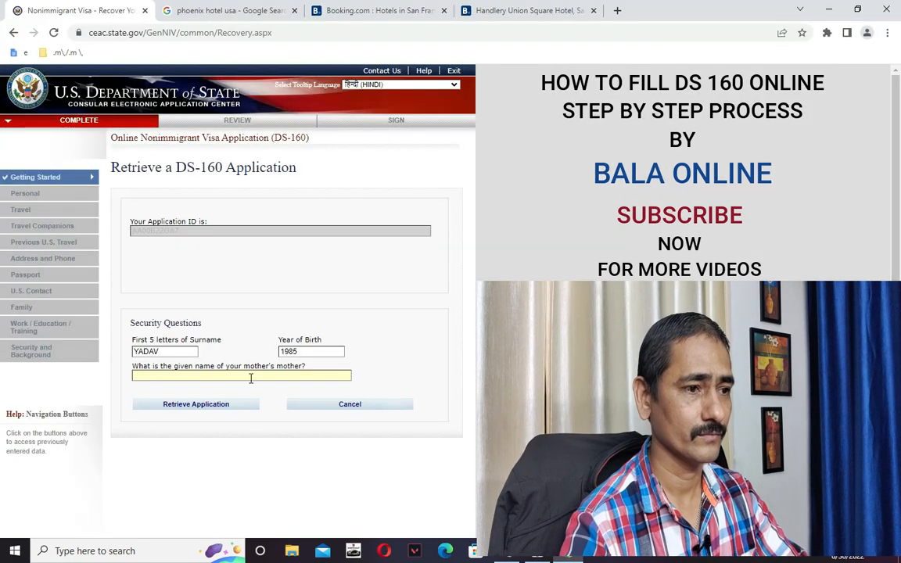
key("ctrl+v")
left_click(218, 408)
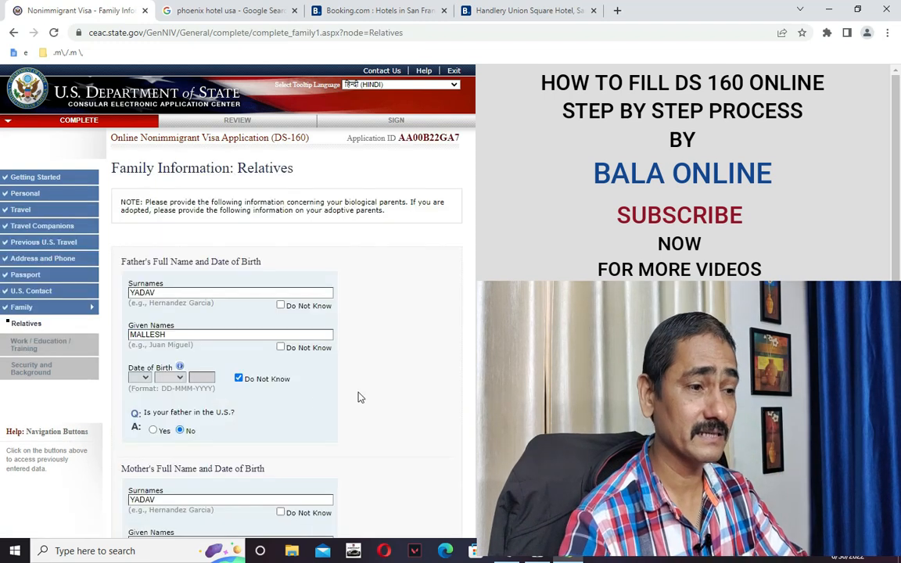
Continue to Work/Education and set primary occupation to OTHER, specified as FIANCE.
scroll(383, 392, "down", 5)
scroll(396, 391, "down", 1)
left_click(413, 443)
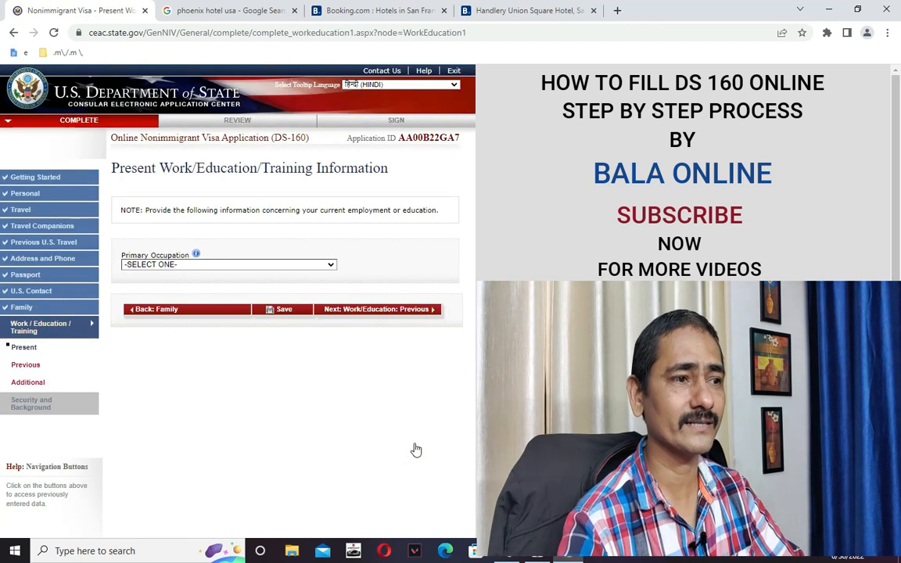
left_click(211, 265)
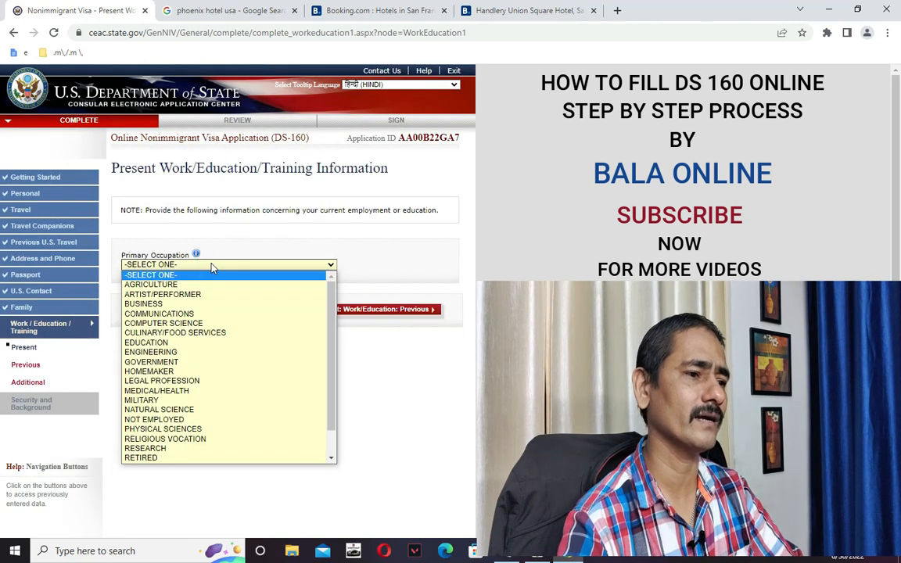
scroll(171, 455, "down", 1)
left_click(171, 458)
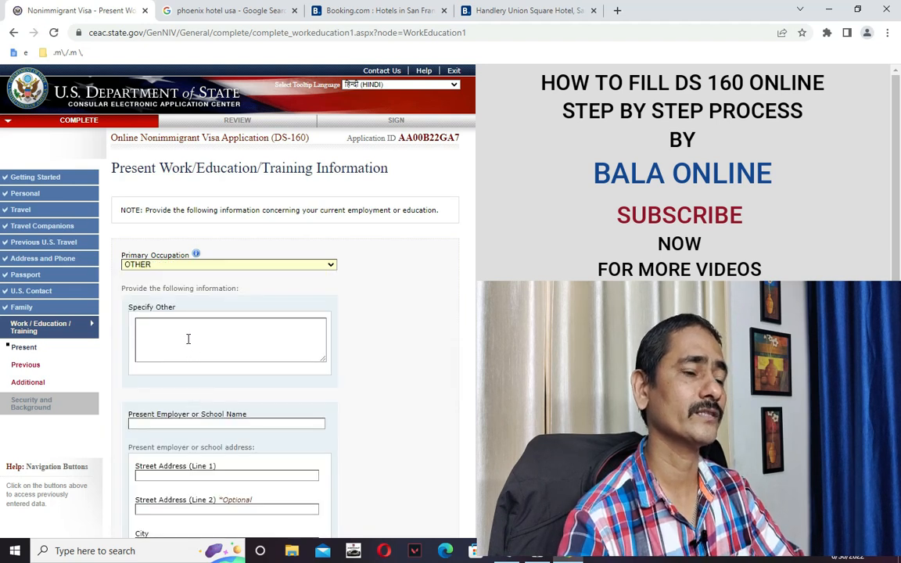
left_click(188, 338)
type("FIANCE")
scroll(234, 352, "down", 1)
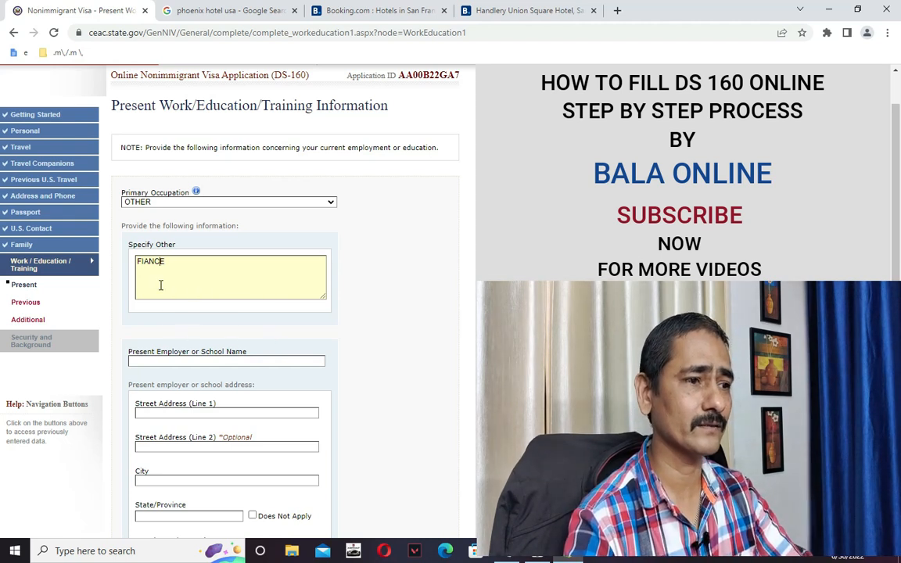
Enter a placeholder employer name and two placeholder street address lines.
left_click(191, 360)
type("ASGSDGSDAG")
left_click(205, 413)
type("SGSDG")
scroll(208, 415, "down", 1)
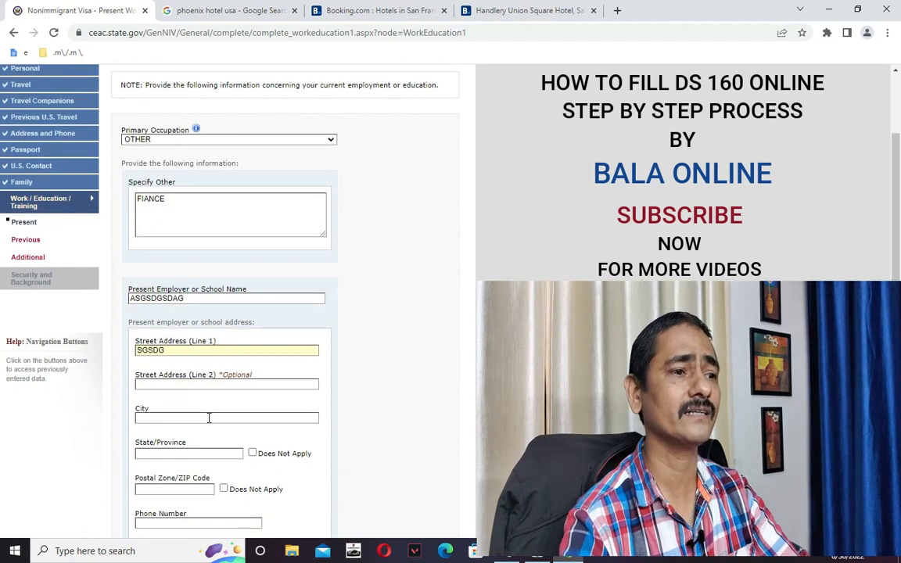
left_click(166, 382)
type("SADGDG")
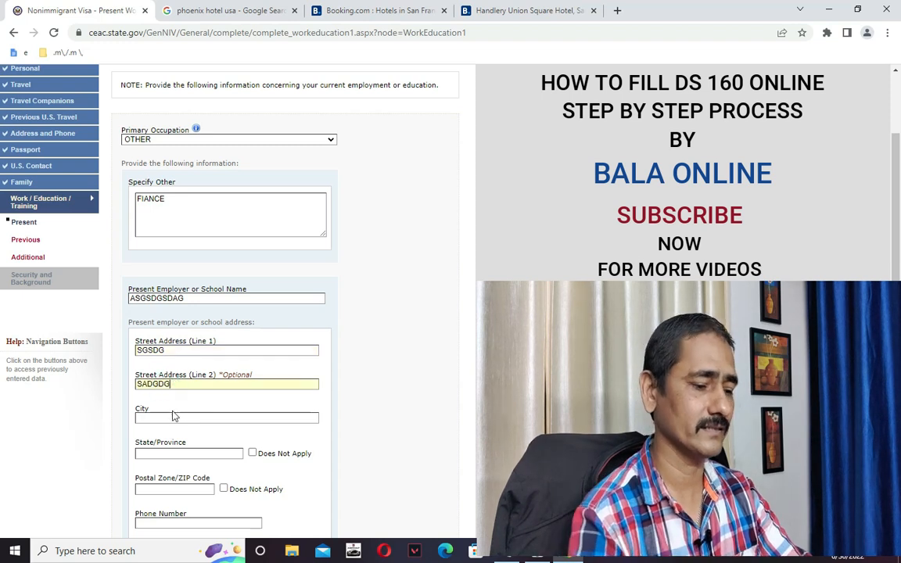
Set the employer's city and state to NEW DELHI and postal code 560005.
left_click(174, 418)
type("NEW DELHI")
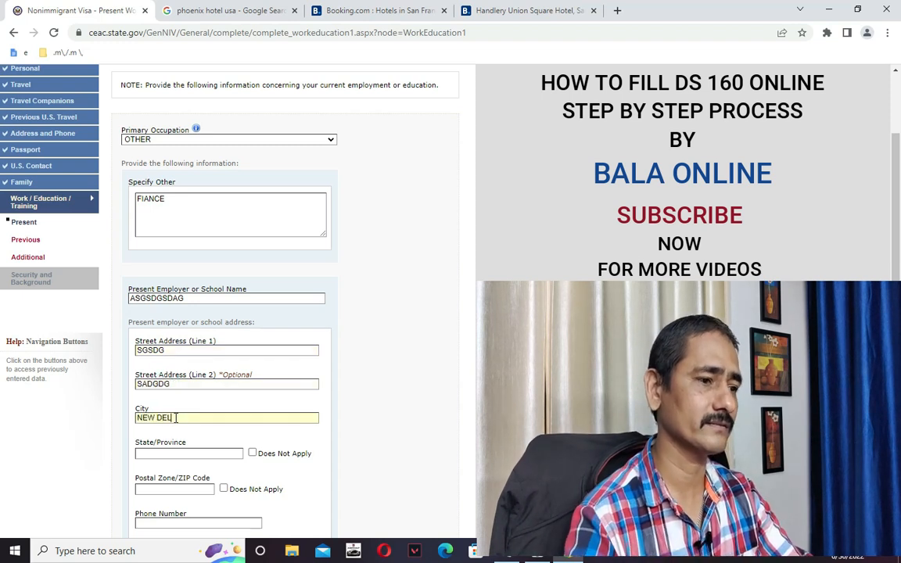
left_click(162, 458)
type("NEW DELHI")
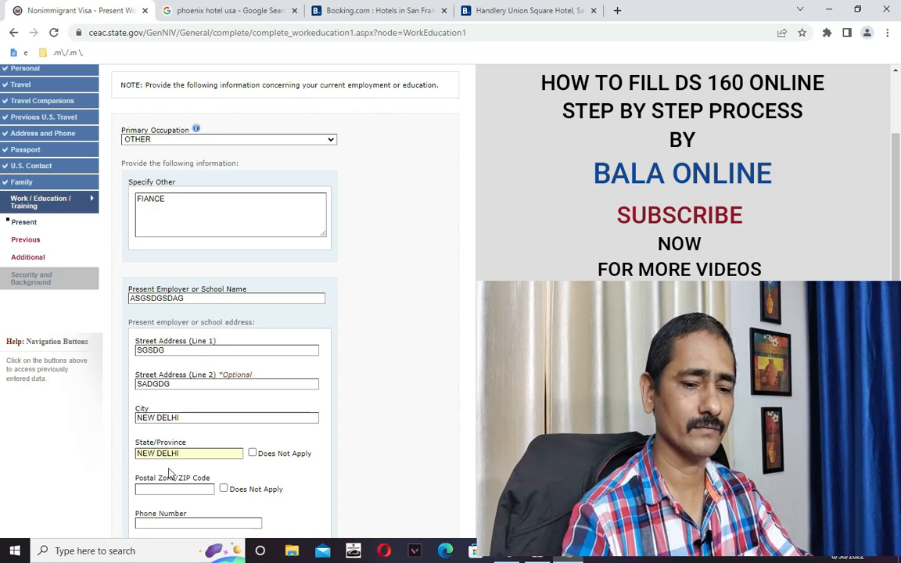
left_click(175, 489)
type("5600052")
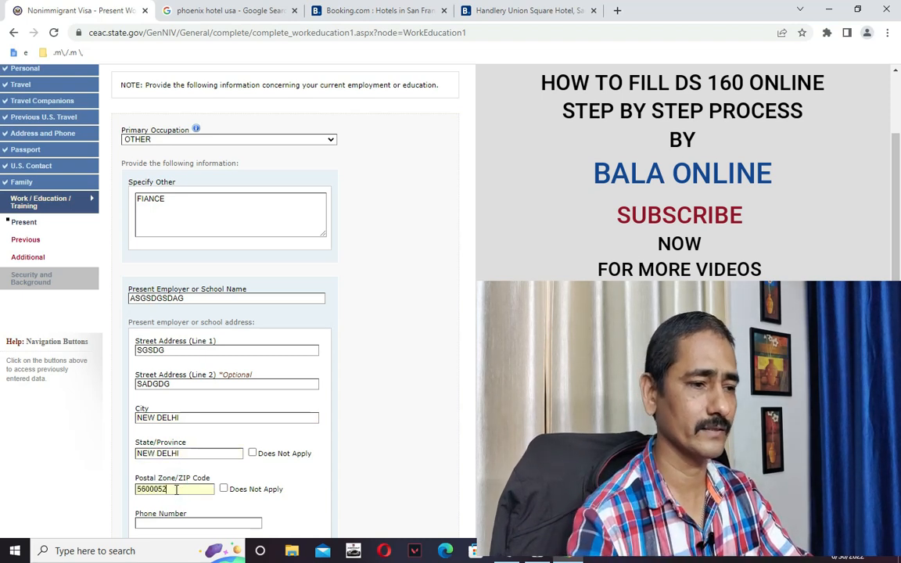
scroll(176, 486, "down", 3)
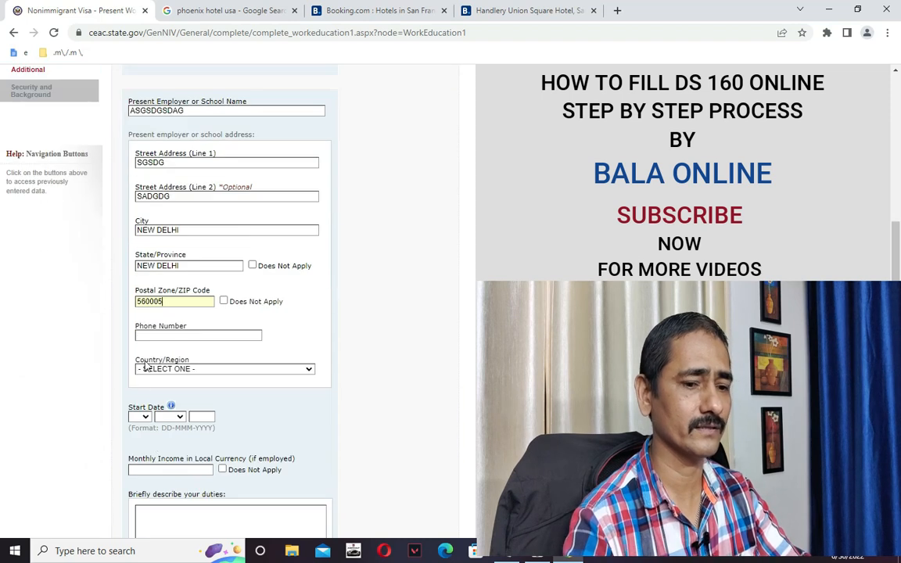
Enter the employer's phone number and set the country to INDIA.
left_click(155, 338)
type("777744444")
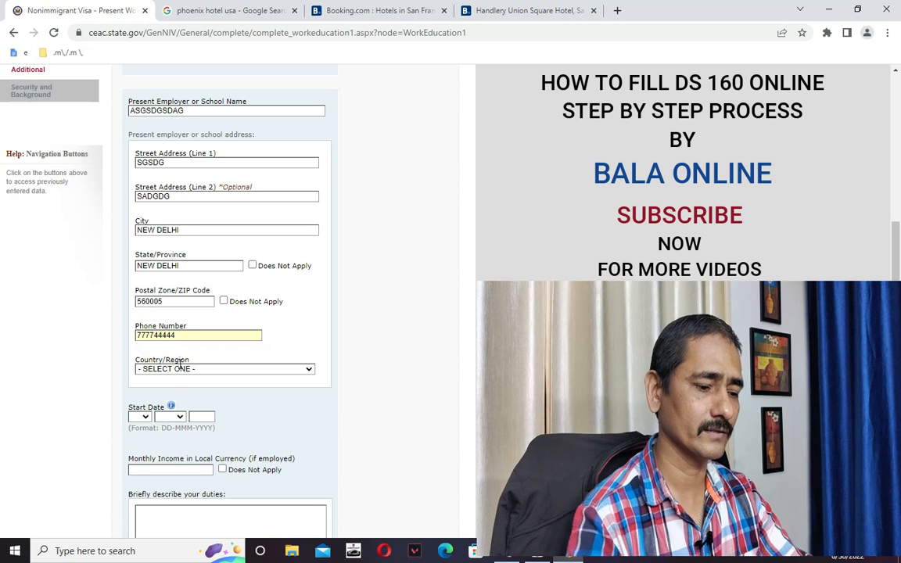
left_click(179, 370)
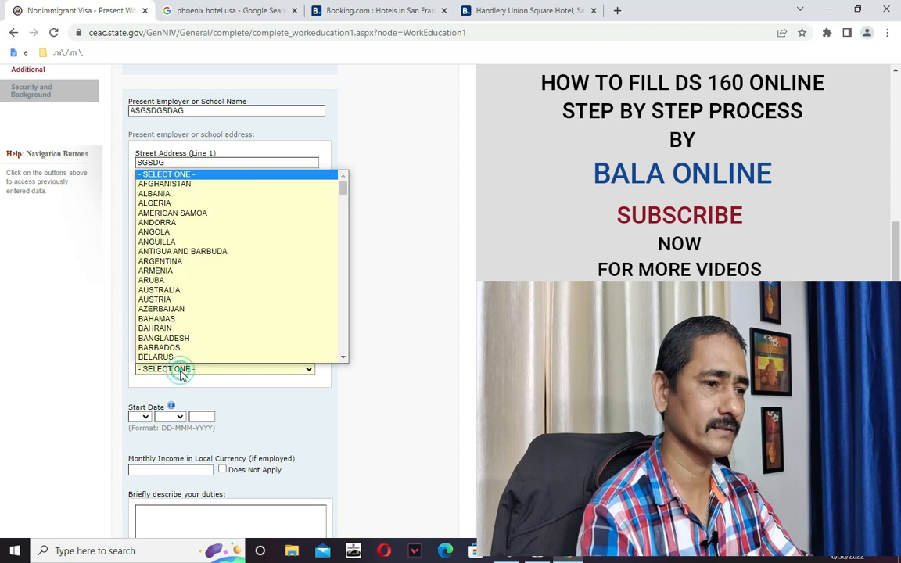
type("in")
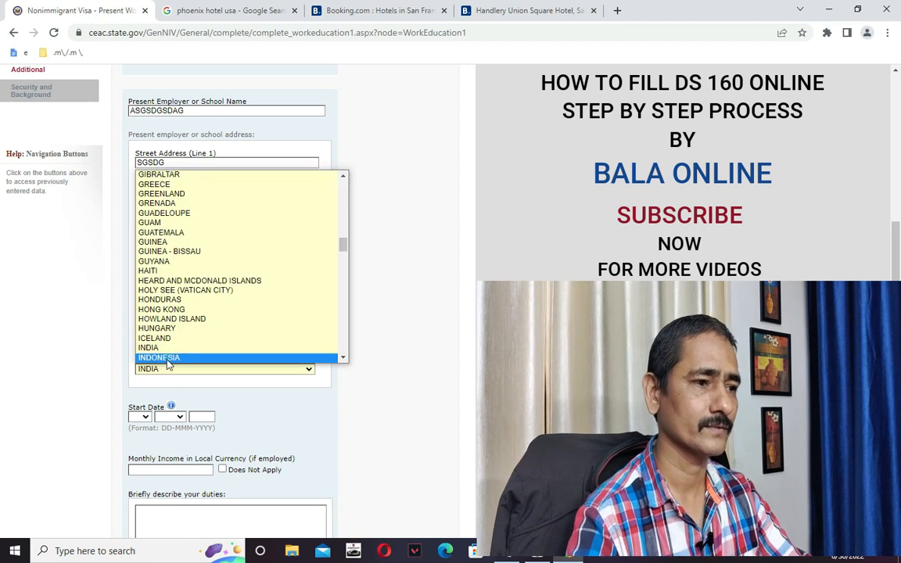
left_click(152, 357)
Set the job start date to 17 SEP 2018 and monthly income to 50000.
left_click(142, 417)
left_click(137, 385)
left_click(174, 417)
left_click(164, 377)
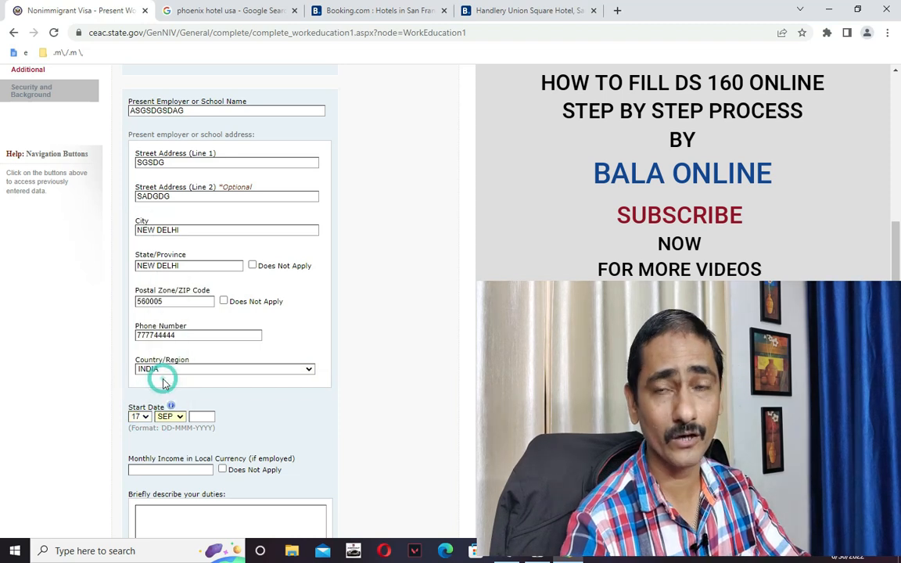
left_click(206, 416)
type("201")
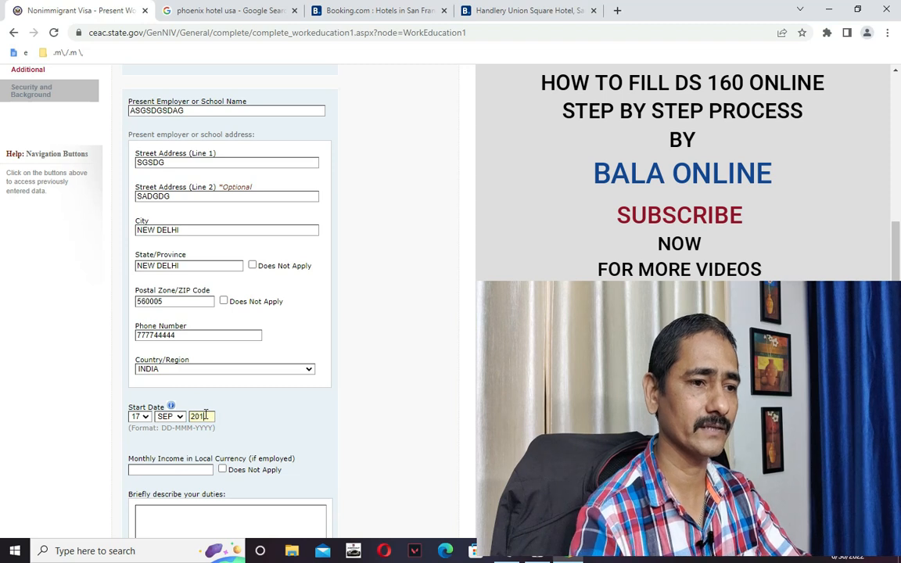
type("8")
scroll(402, 391, "down", 2)
left_click(172, 345)
type("50000")
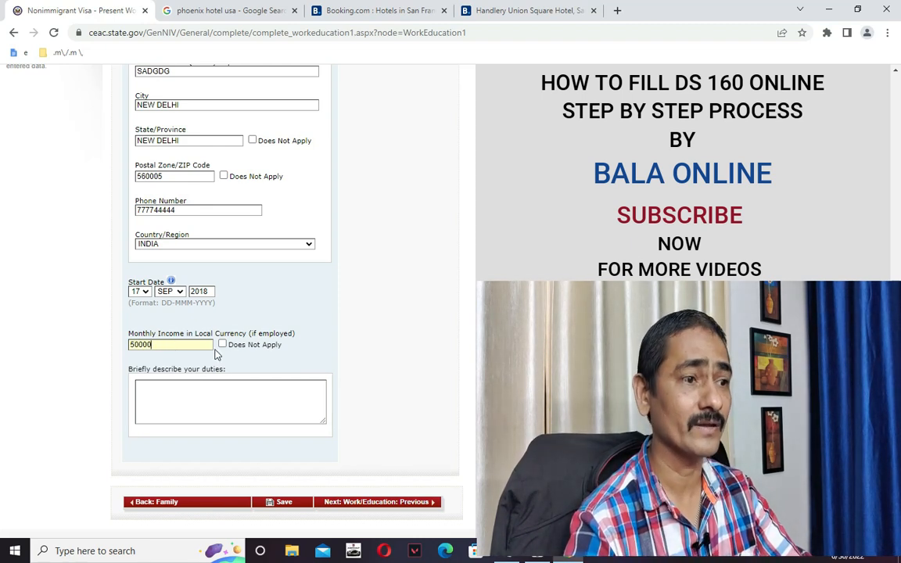
Write four placeholder lines of job duties and save the application.
left_click(197, 394)
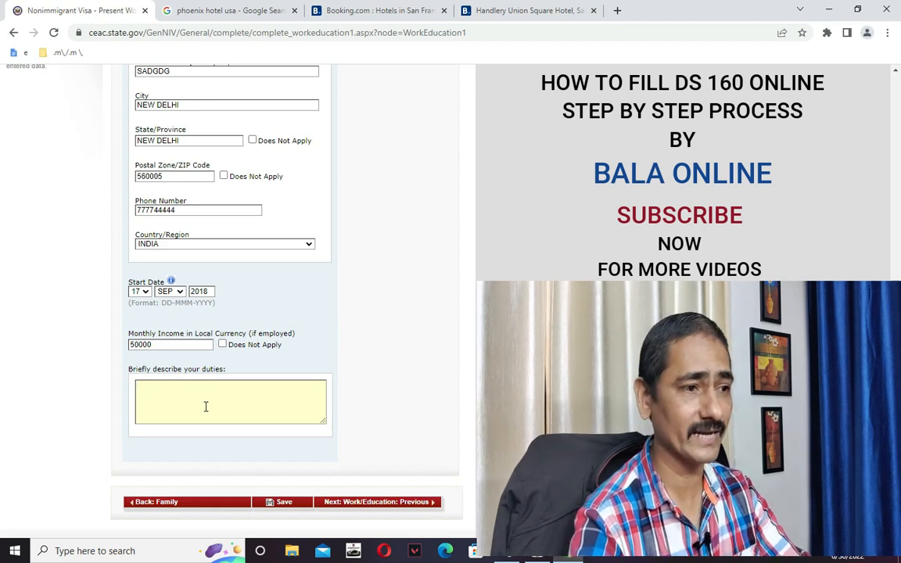
type("WSGSGSGS")
key("Return")
type("SGSGDGSG")
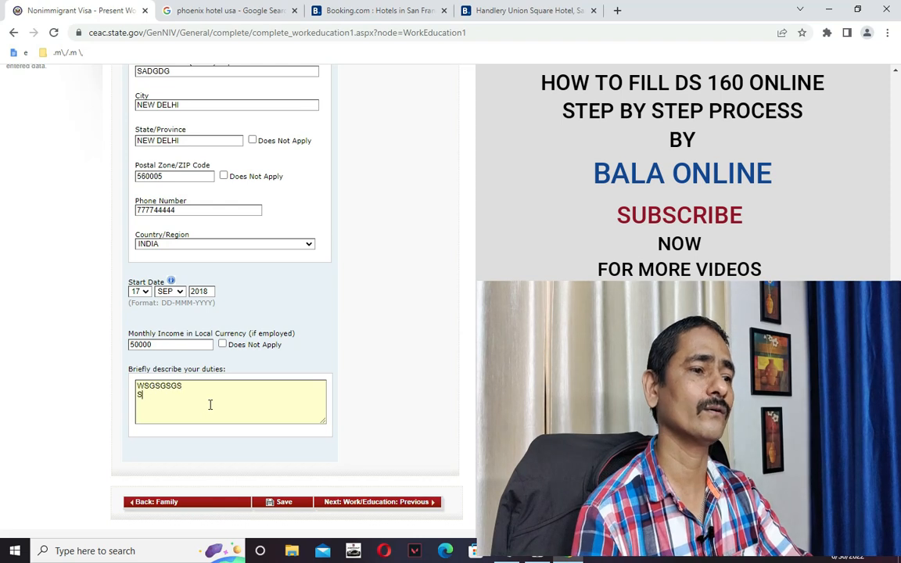
key("Return")
type("SDGSD")
key("Return")
type("SDG")
key("Return")
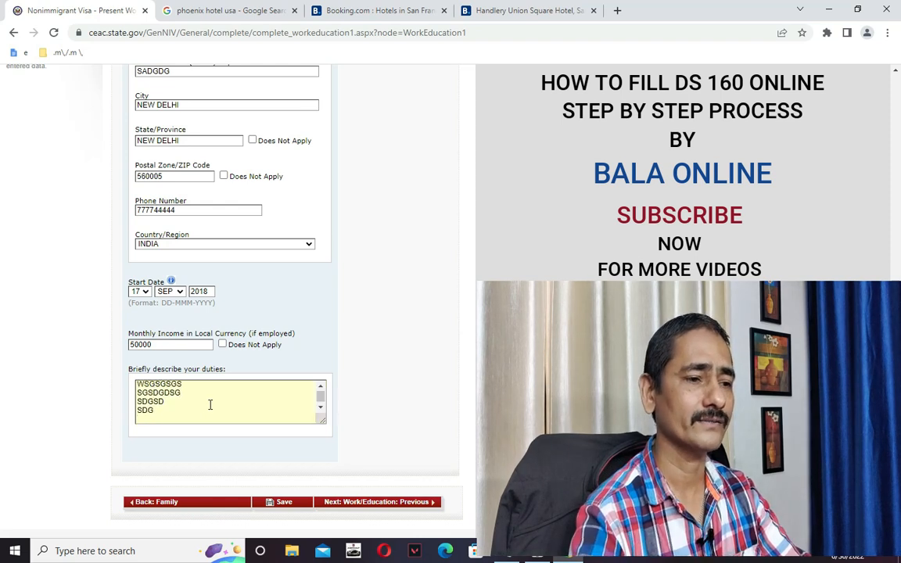
left_click(280, 501)
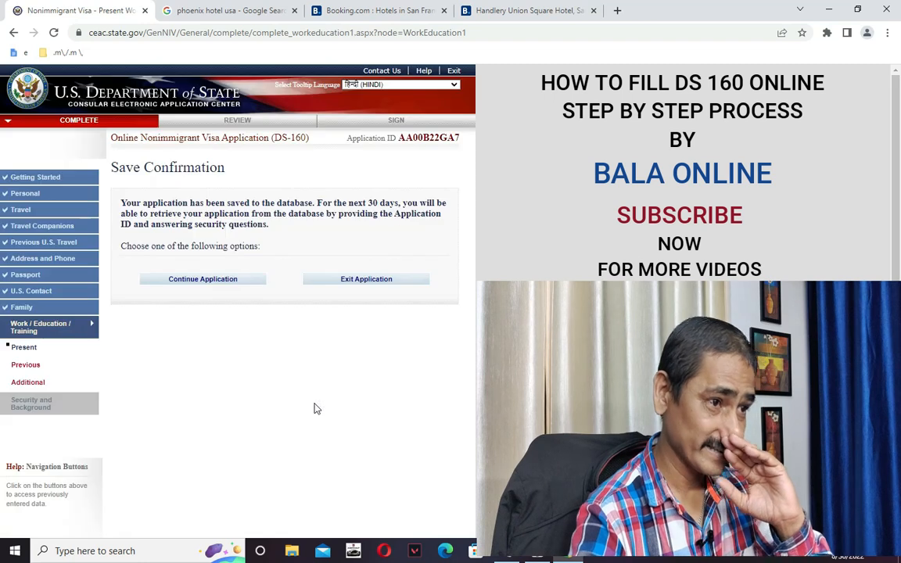
Continue the saved application and advance to Work/Education: Previous.
left_click(213, 281)
scroll(371, 338, "down", 6)
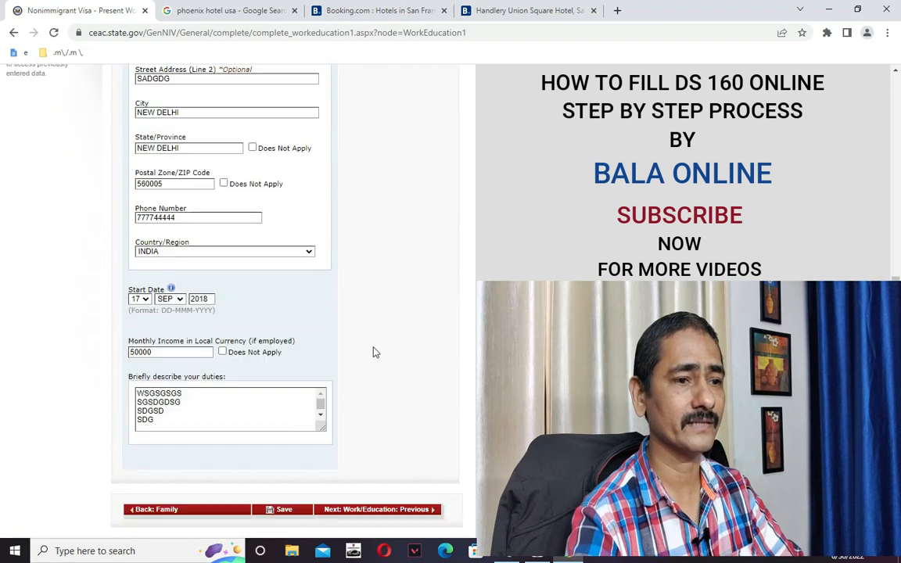
left_click(413, 448)
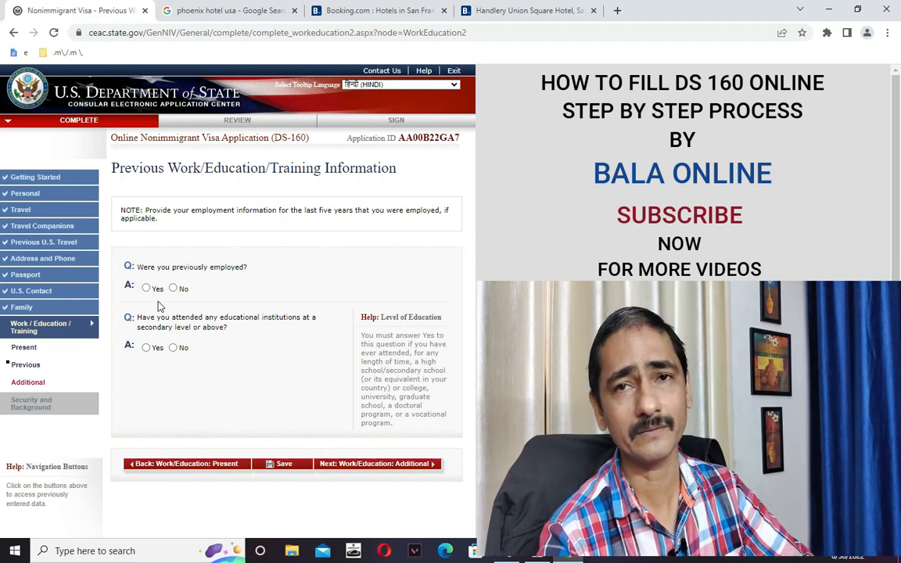
Answer No to previous employment and Yes to having attended educational institutions.
left_click(173, 289)
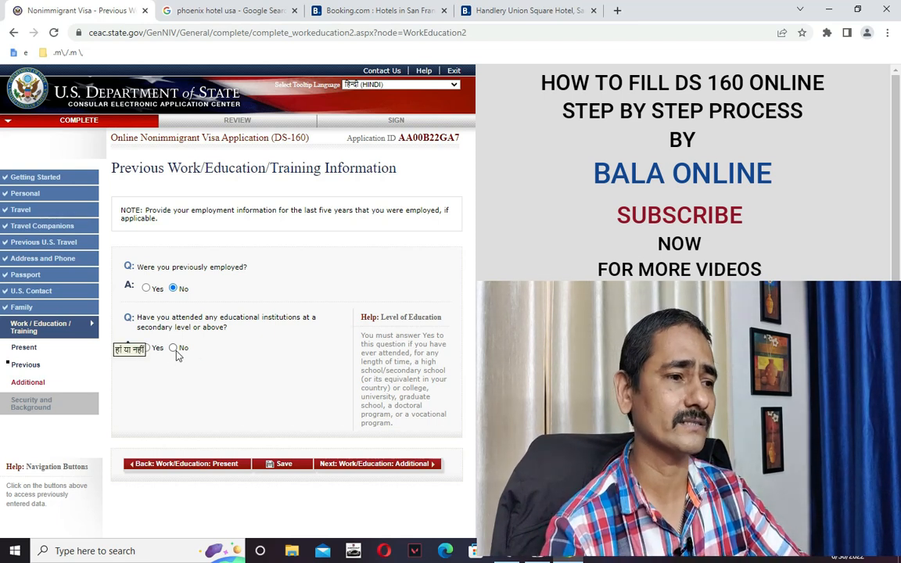
left_click(146, 348)
scroll(202, 388, "down", 1)
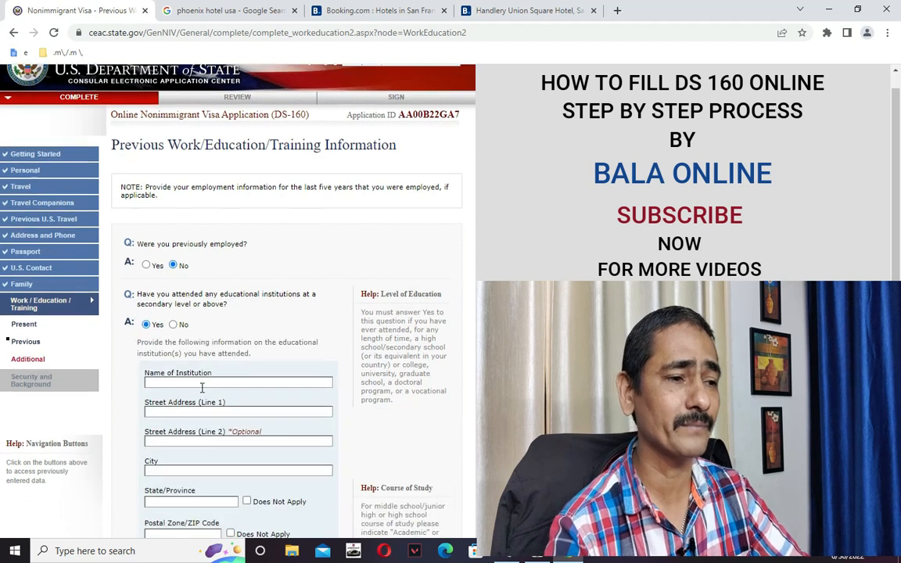
scroll(201, 388, "down", 5)
scroll(202, 383, "up", 5)
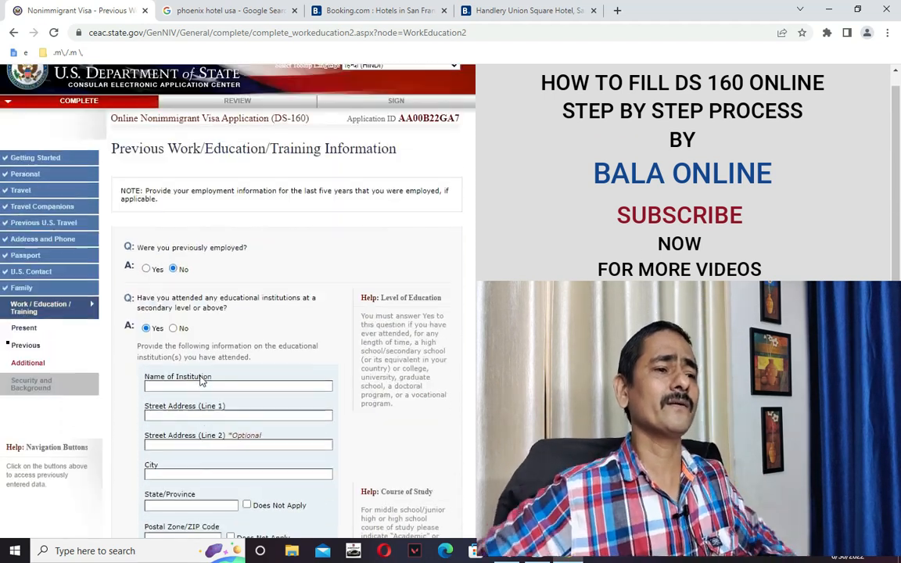
scroll(202, 379, "up", 1)
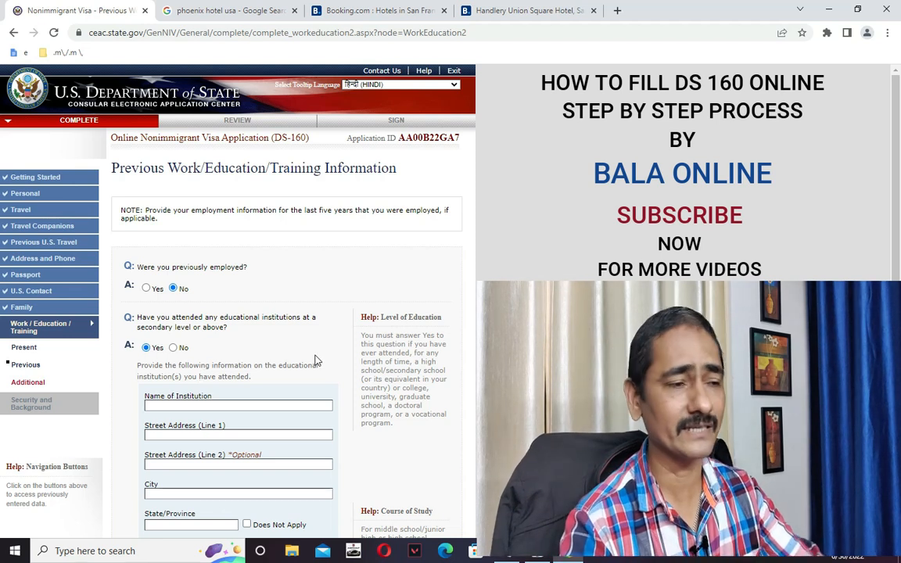
left_click(235, 405)
scroll(227, 386, "down", 2)
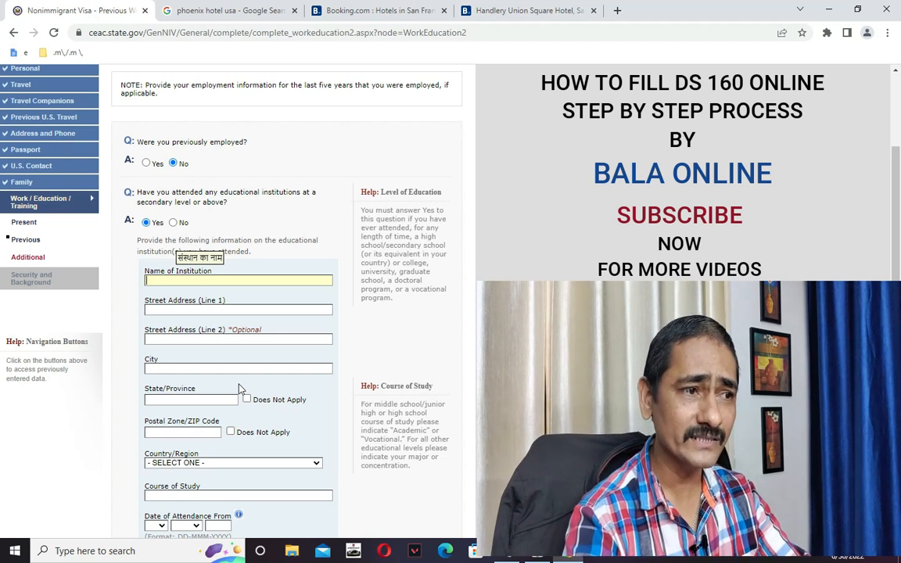
Enter a placeholder institution name and two placeholder street address lines.
type("YERYREYERY")
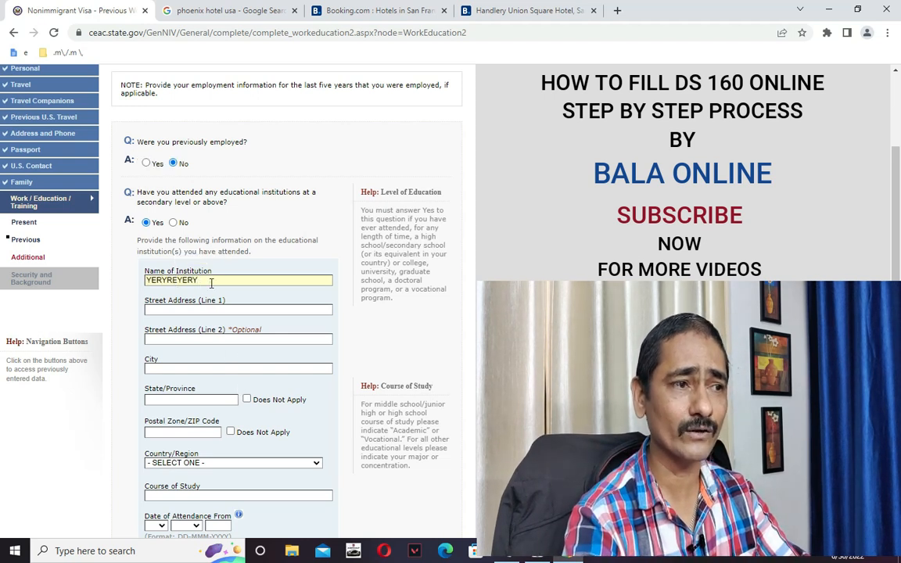
left_click_drag(202, 282, 142, 283)
left_click(205, 282)
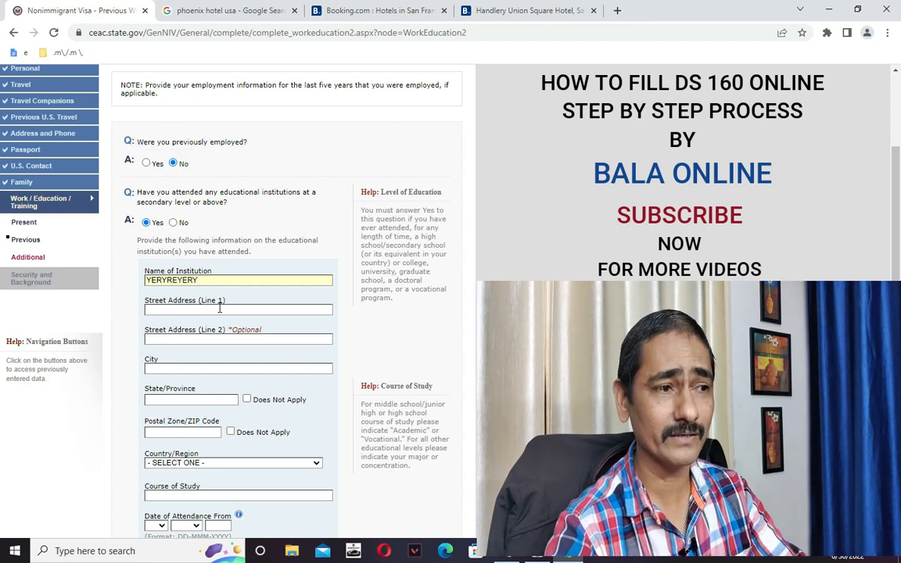
left_click(223, 309)
type("SGSGDS")
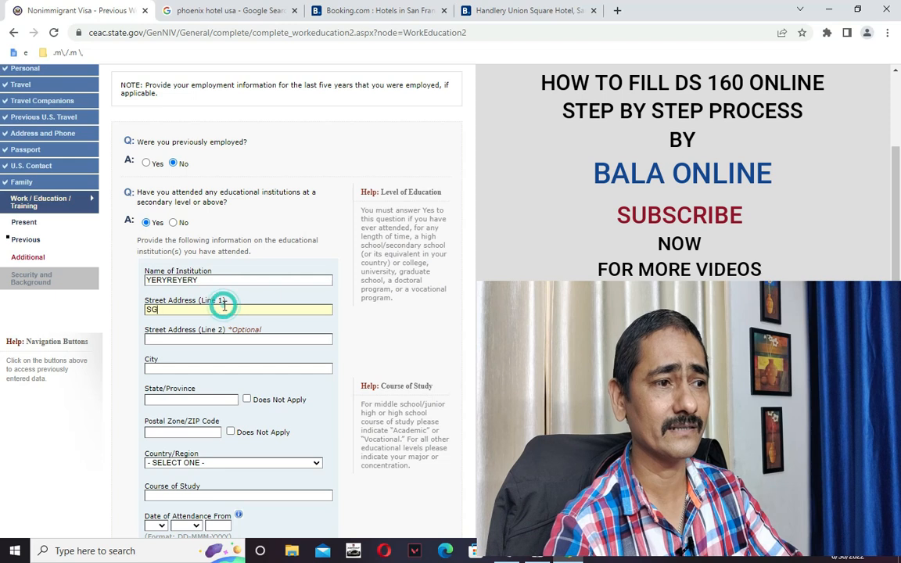
left_click(214, 339)
type("SGSGDD")
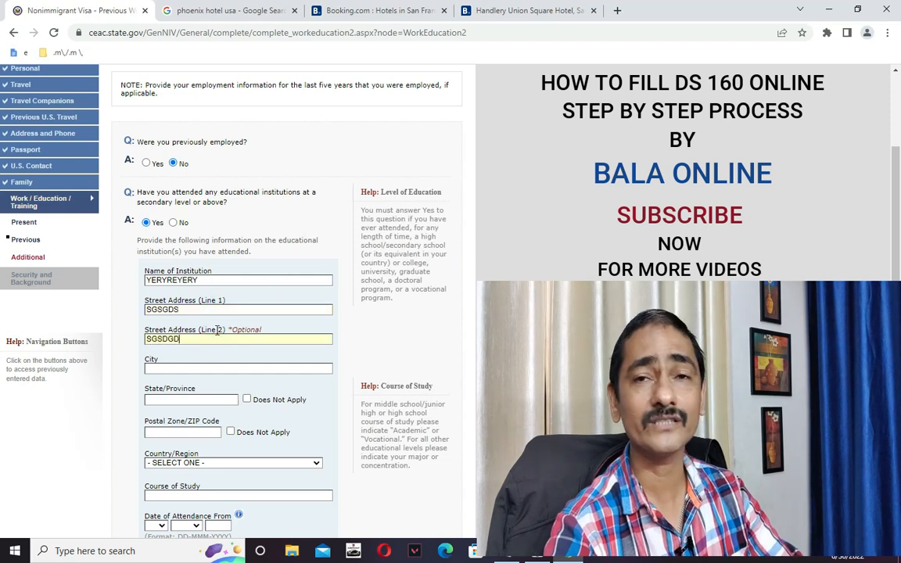
Fill placeholder city and state, and mark the institution's postal code Does Not Apply.
key("Tab")
type("SGDG")
left_click(219, 399)
type("SGDSG")
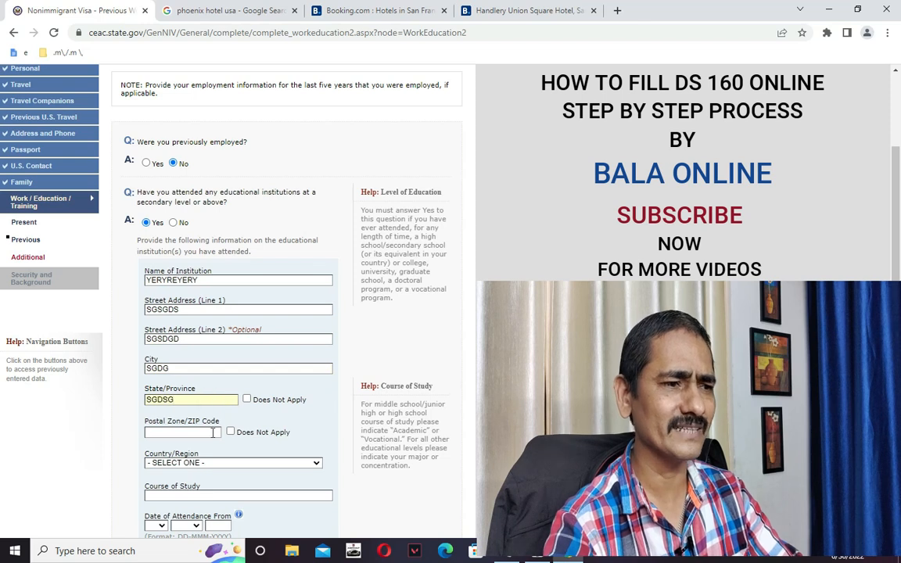
left_click(230, 431)
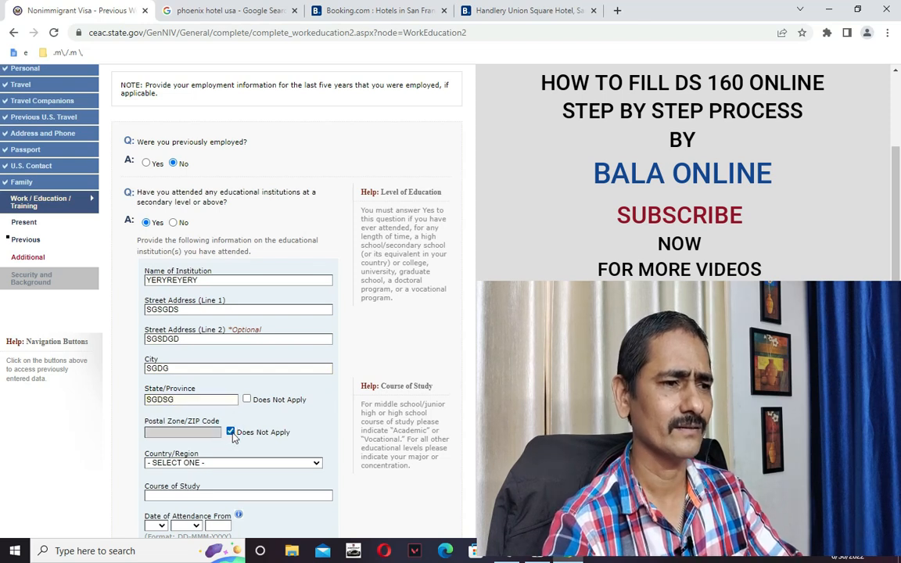
scroll(228, 427, "down", 2)
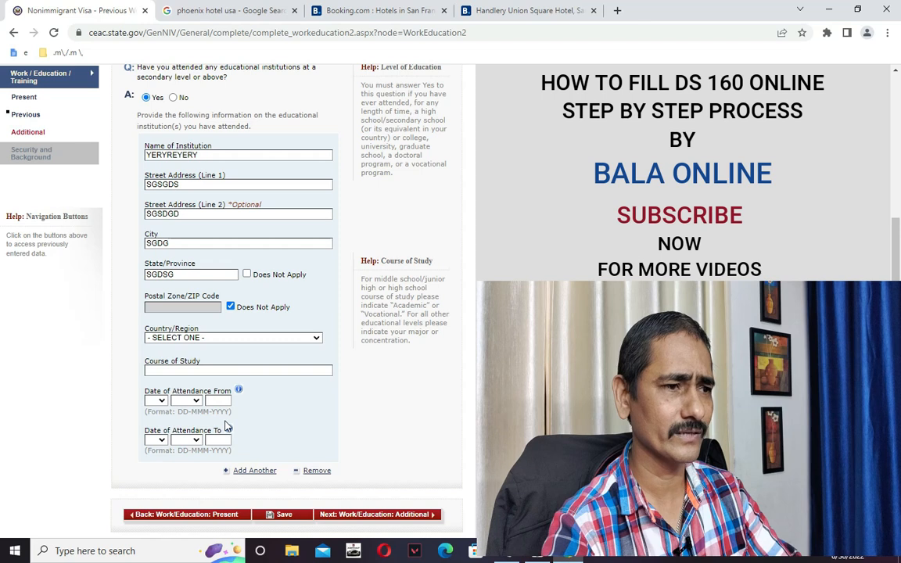
Set the institution's country to INDIA and course of study to BUSINESS.
left_click(188, 339)
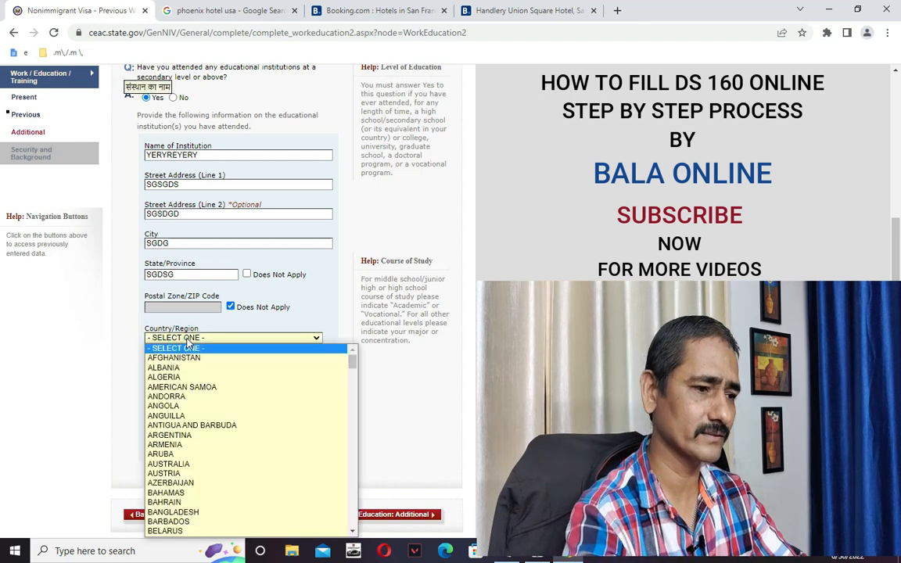
key("i")
key("i")
key("i")
key("i")
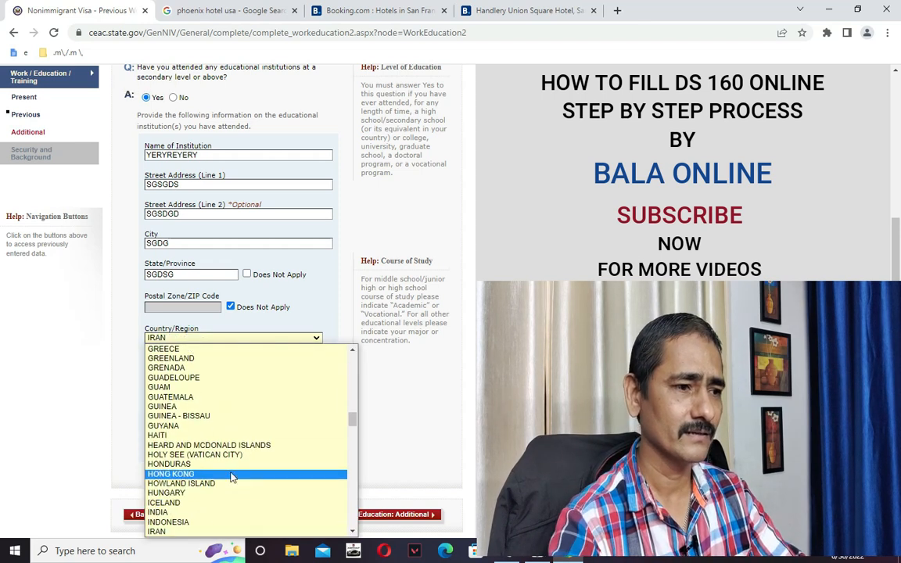
left_click(219, 513)
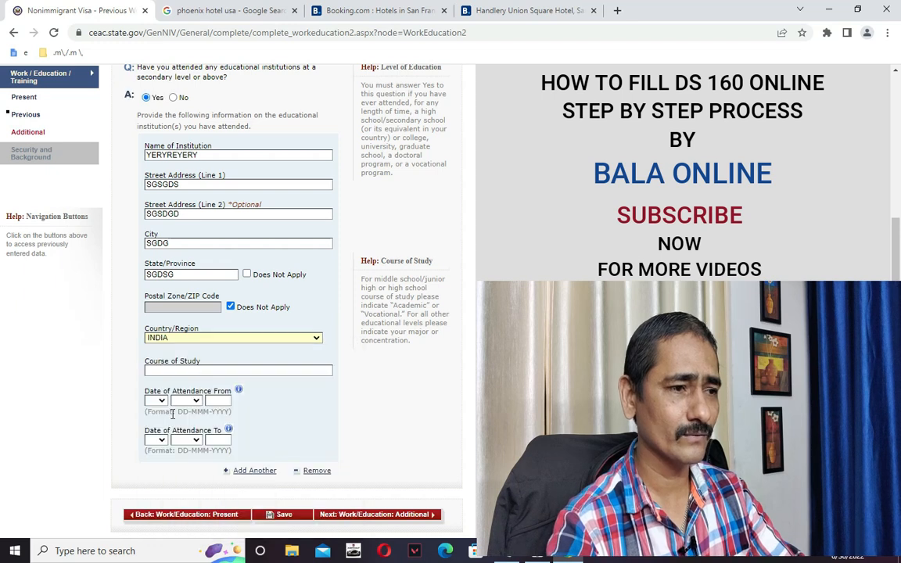
left_click(192, 370)
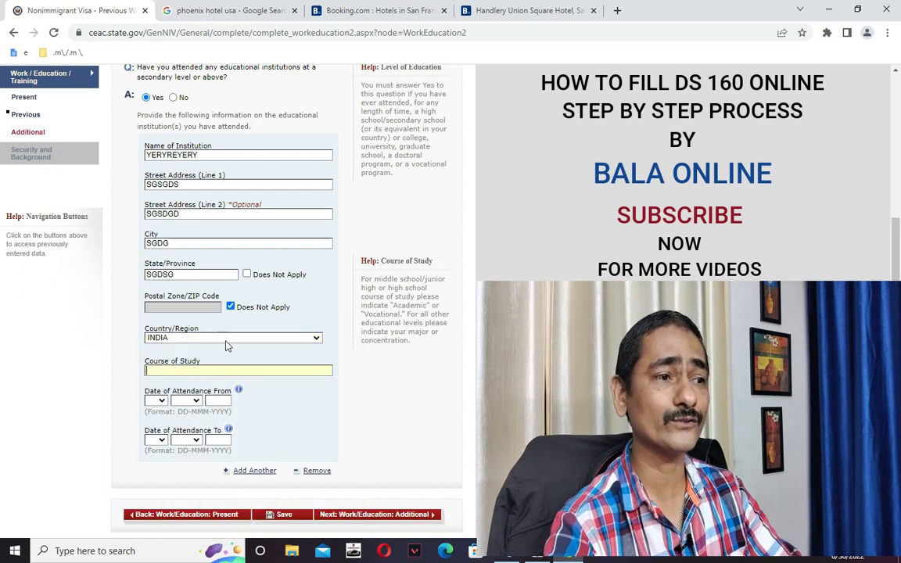
scroll(226, 345, "up", 3)
scroll(284, 417, "down", 1)
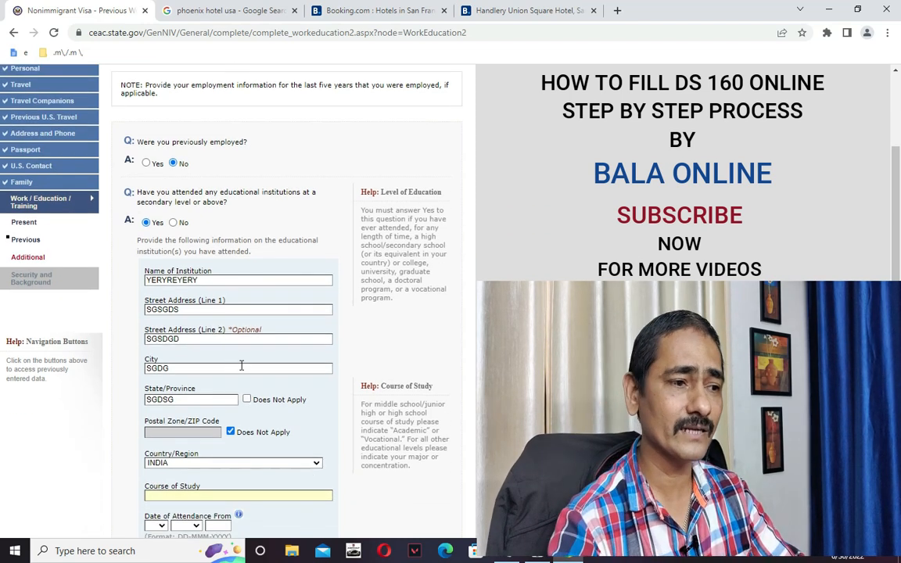
scroll(286, 399, "down", 2)
type("BUSINESS")
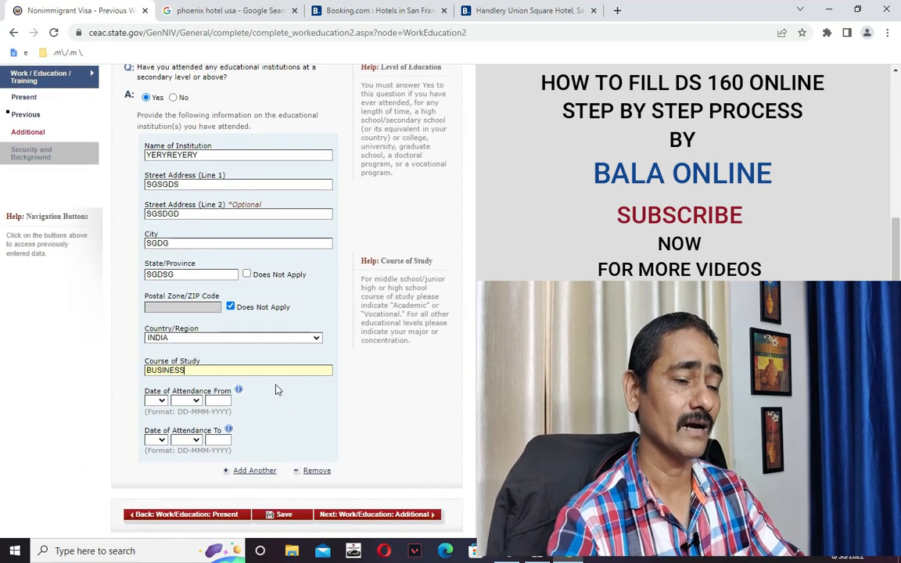
scroll(227, 408, "down", 1)
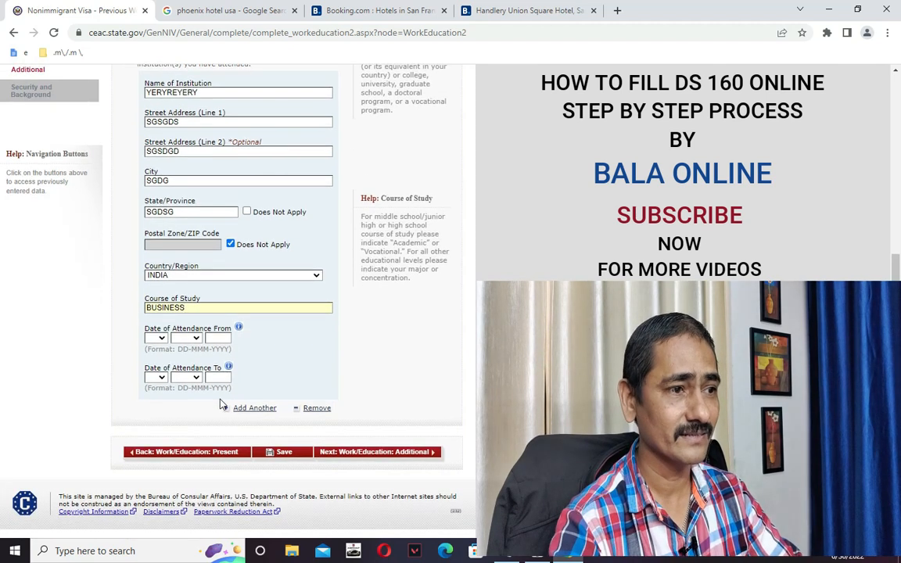
Set attendance dates from 04 JUL 2015 to 06 MAR 2017.
left_click(155, 338)
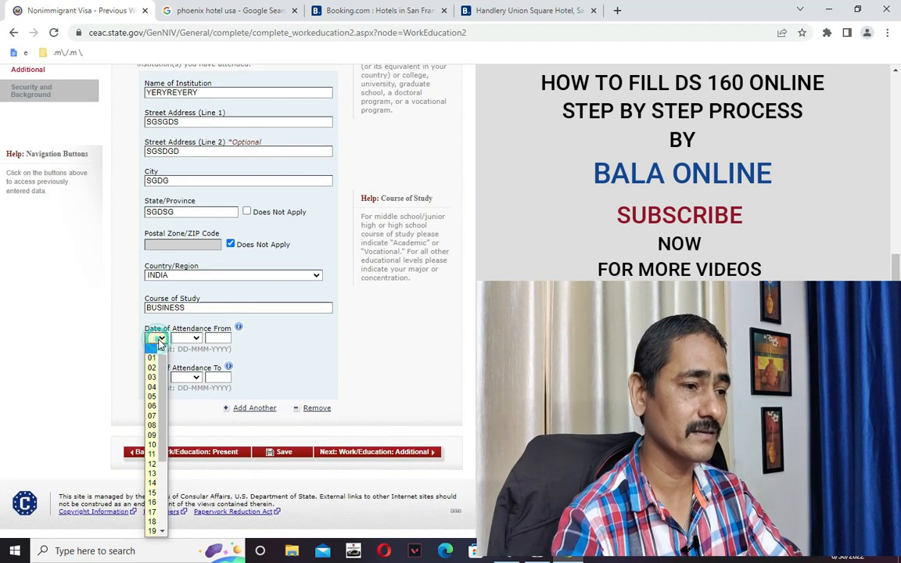
left_click(152, 387)
left_click(188, 338)
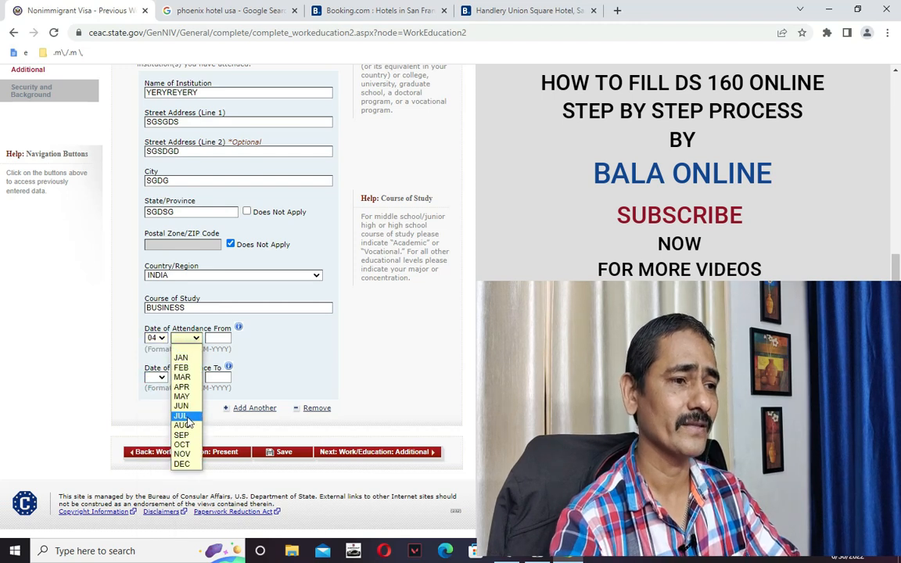
left_click(186, 417)
left_click(219, 339)
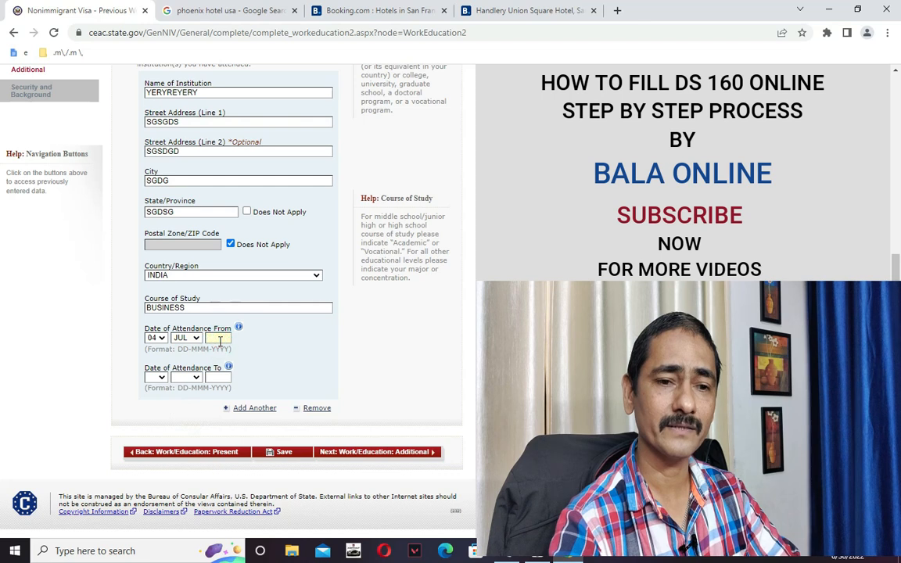
type("20")
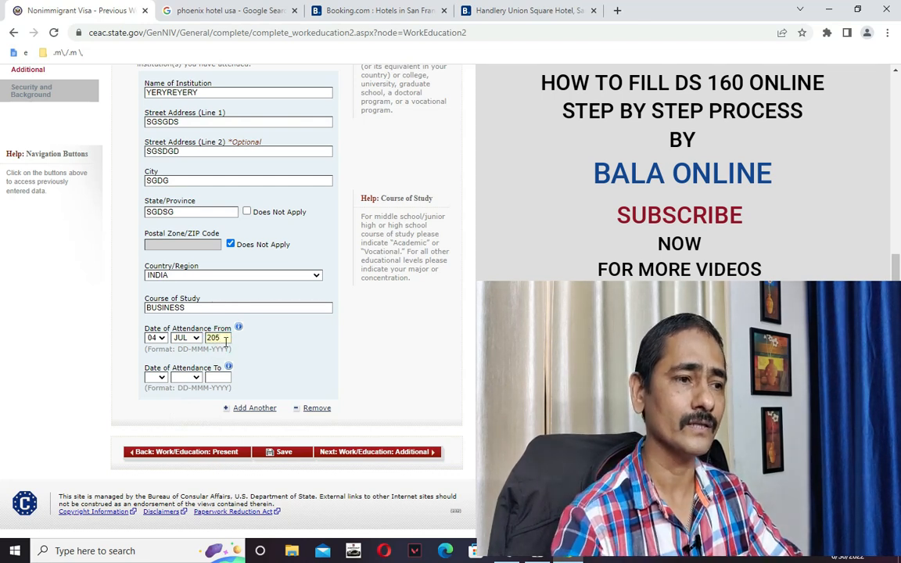
type("15")
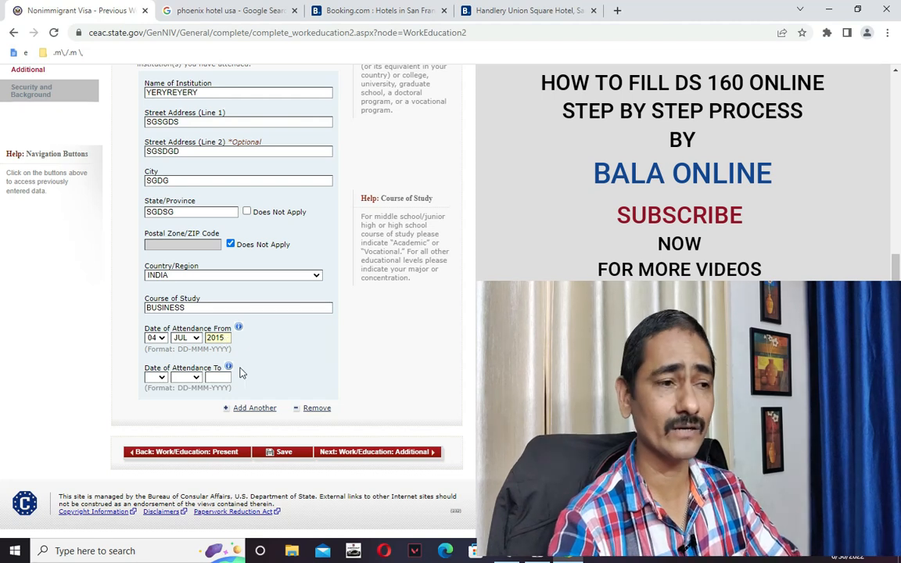
left_click(157, 378)
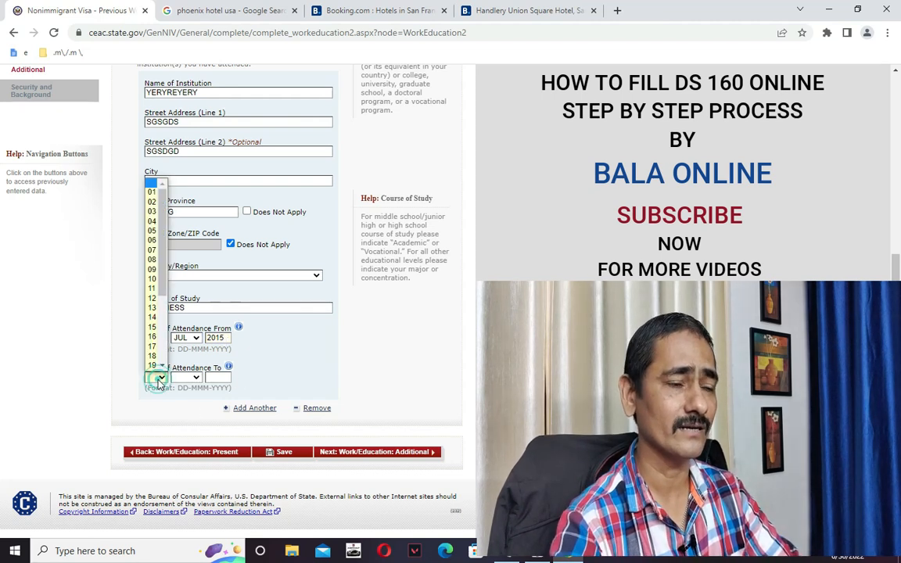
left_click(152, 240)
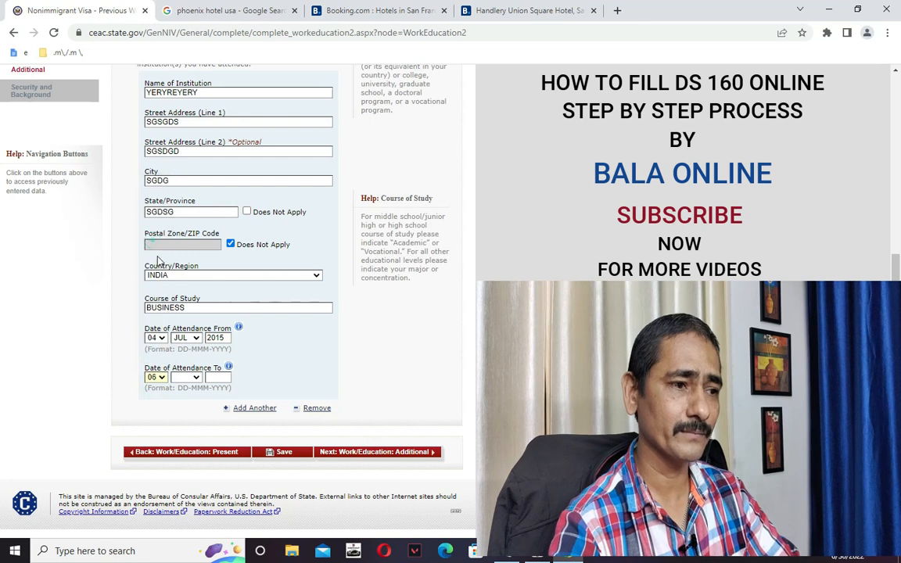
left_click(196, 378)
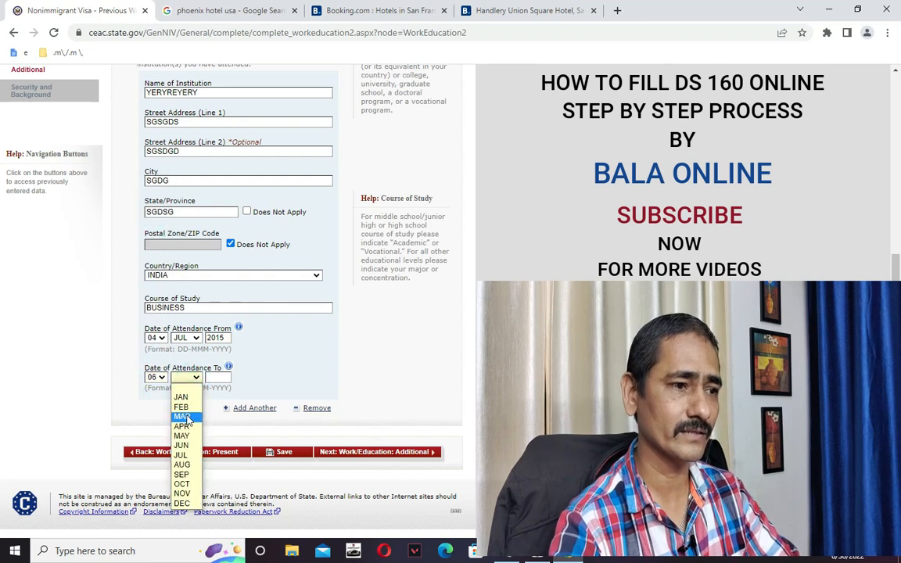
left_click(181, 416)
left_click(216, 379)
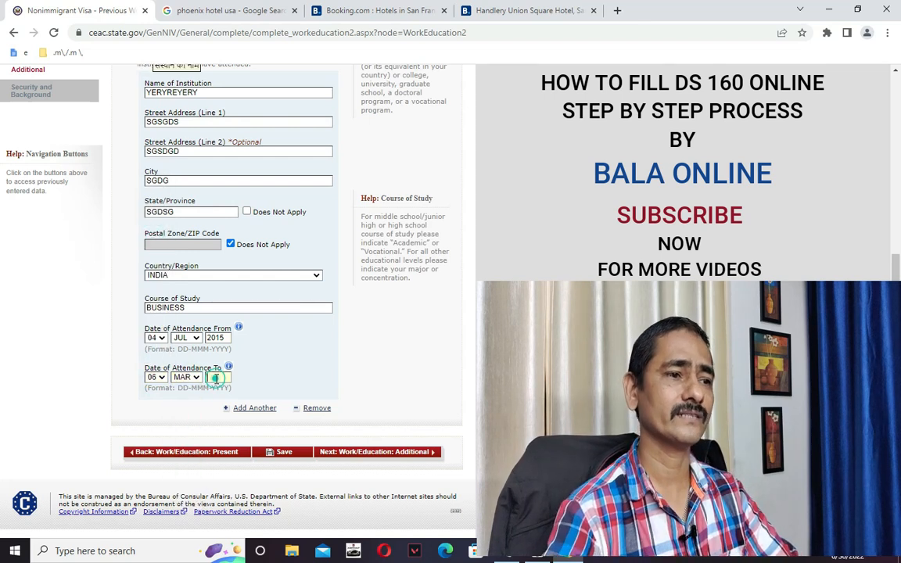
type("2017")
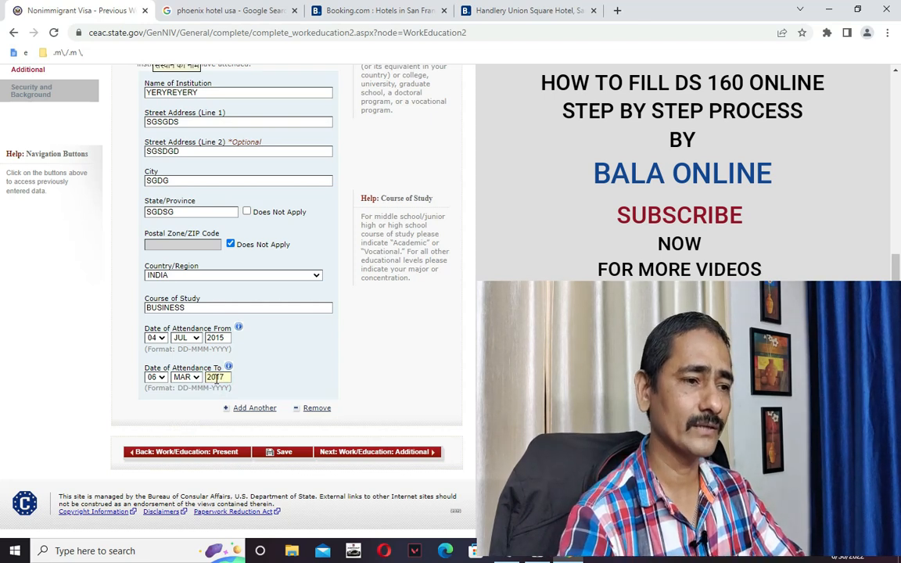
Save the education history, look over the form, then go to Next: Work/Education: Additional.
left_click(285, 453)
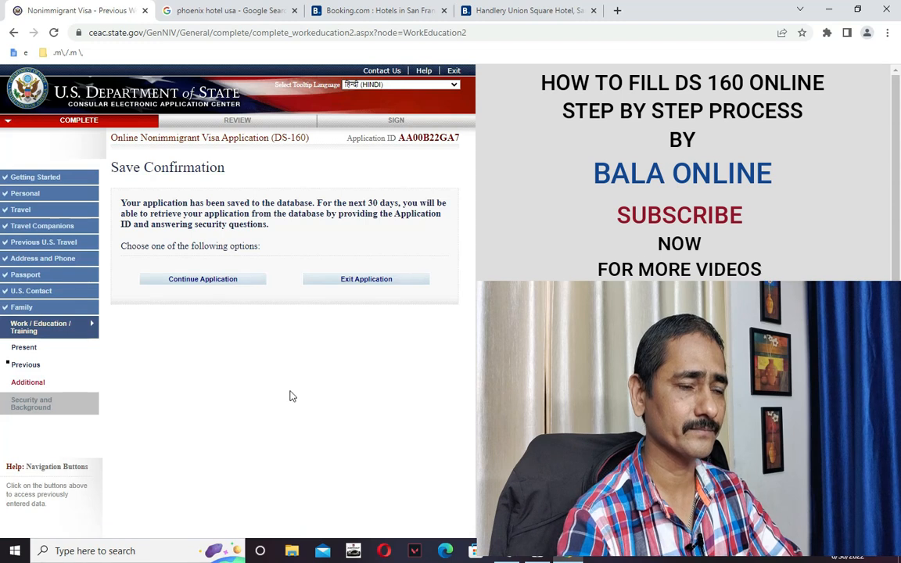
left_click(201, 280)
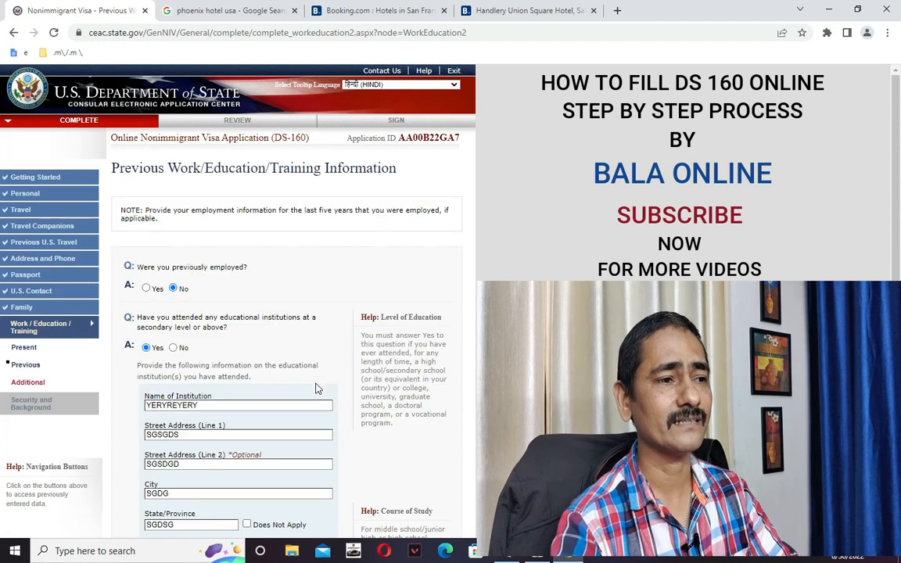
scroll(352, 387, "down", 5)
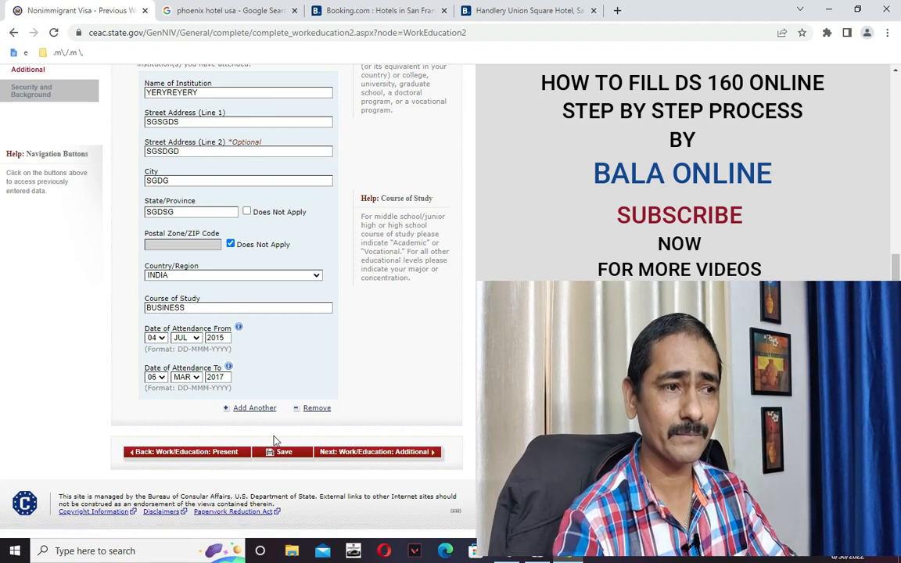
scroll(238, 392, "up", 3)
scroll(236, 378, "down", 2)
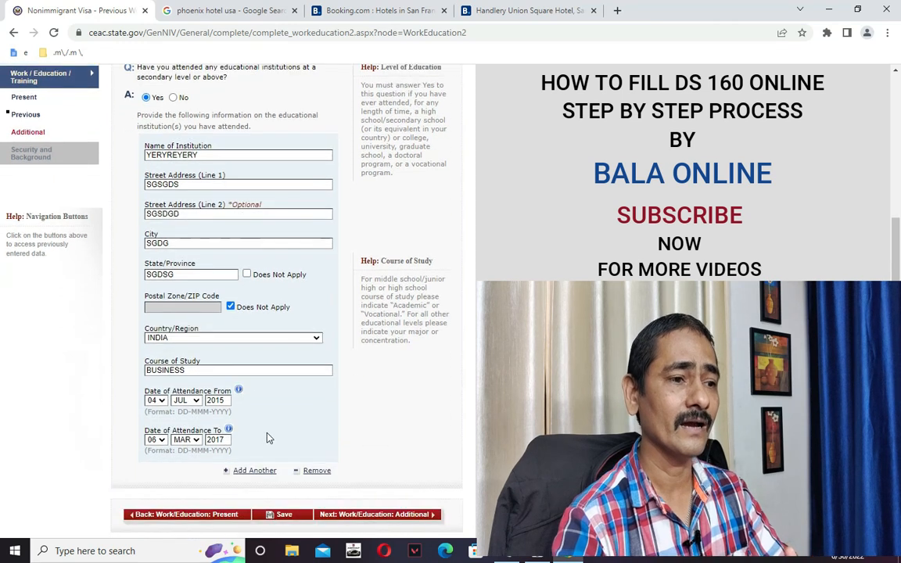
scroll(268, 439, "down", 2)
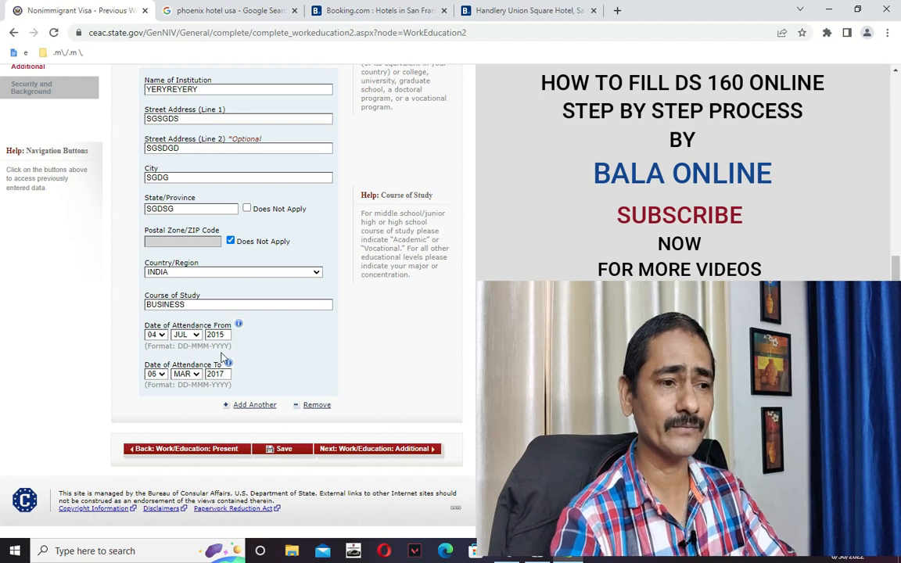
scroll(202, 329, "up", 3)
scroll(321, 422, "down", 3)
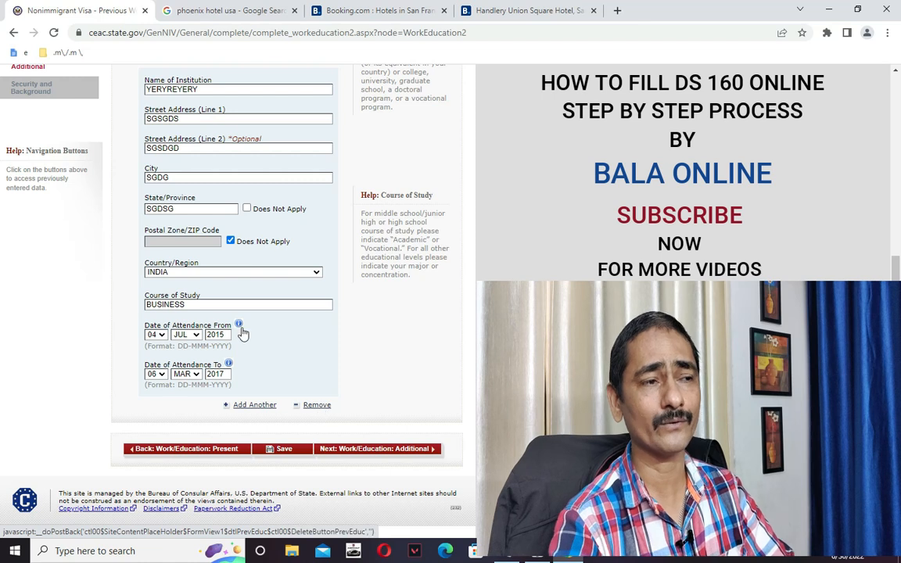
scroll(219, 313, "up", 2)
scroll(323, 415, "down", 1)
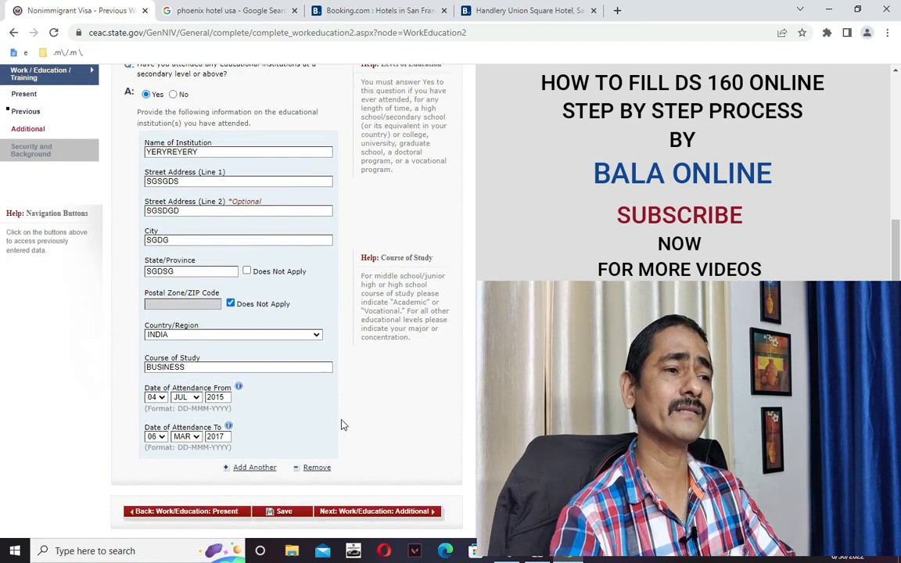
scroll(333, 407, "down", 1)
scroll(336, 367, "up", 2)
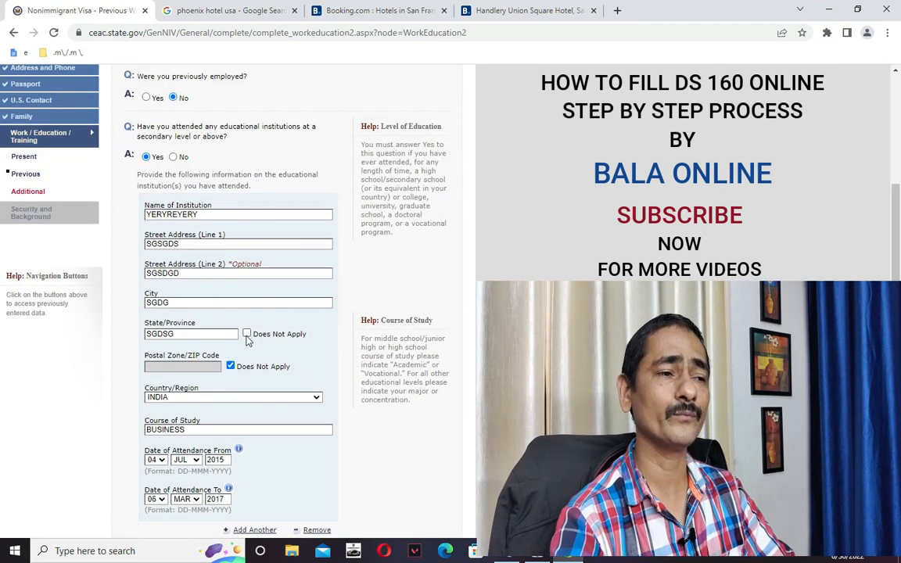
scroll(245, 336, "down", 2)
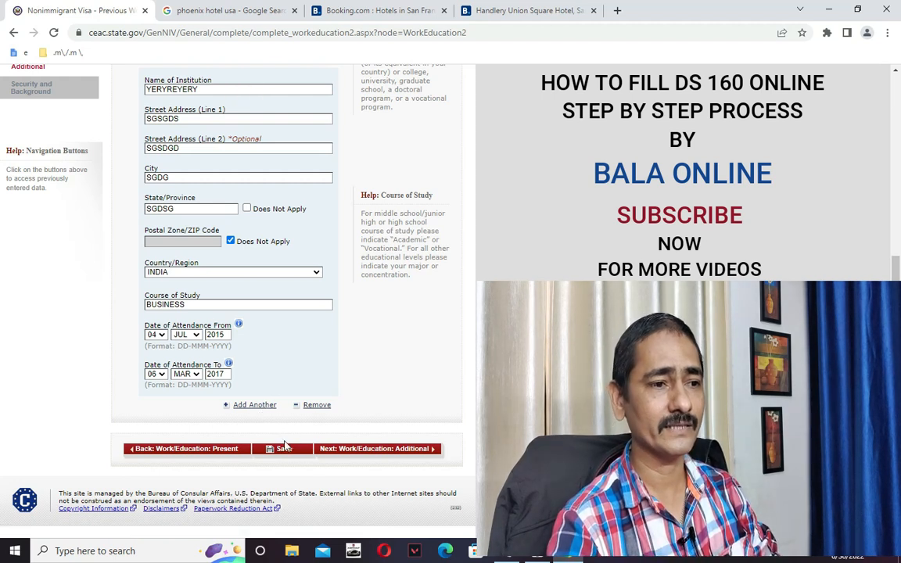
left_click(362, 449)
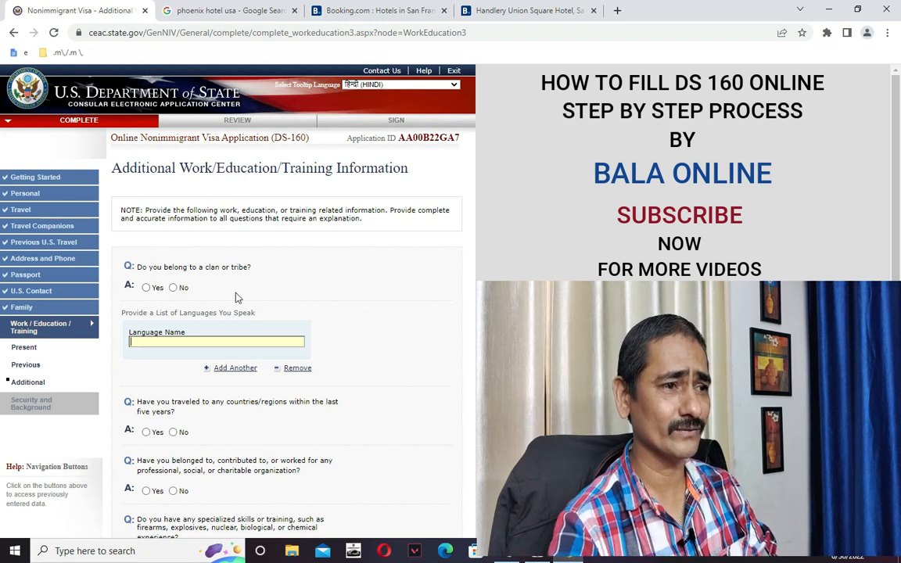
Answer No to the clan or tribe question and enter HINDI as a spoken language.
left_click(173, 288)
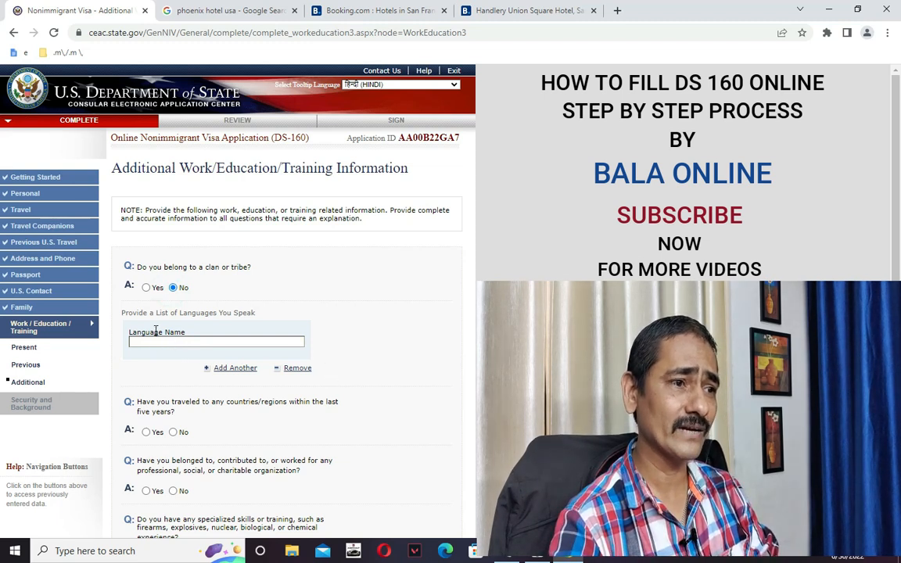
left_click(220, 338)
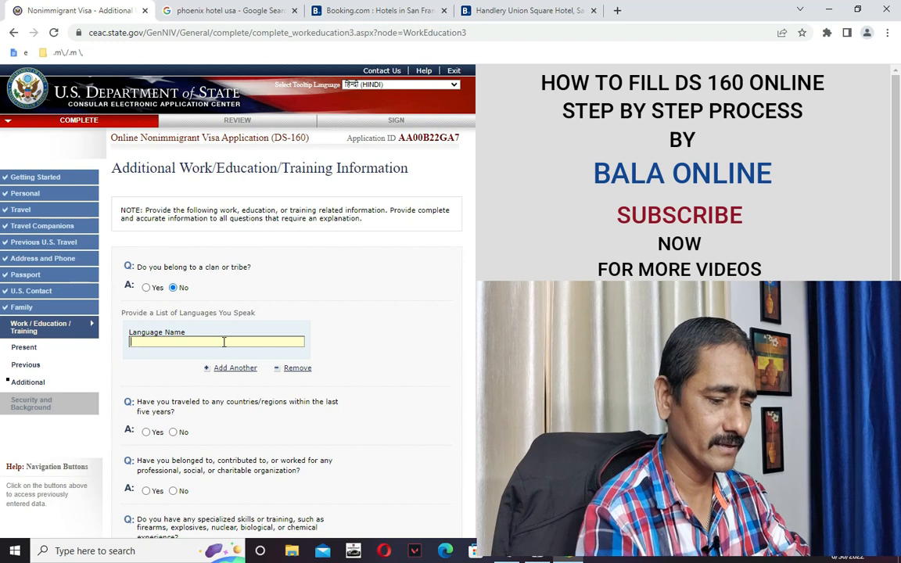
type("EN")
key("BackSpace")
key("BackSpace")
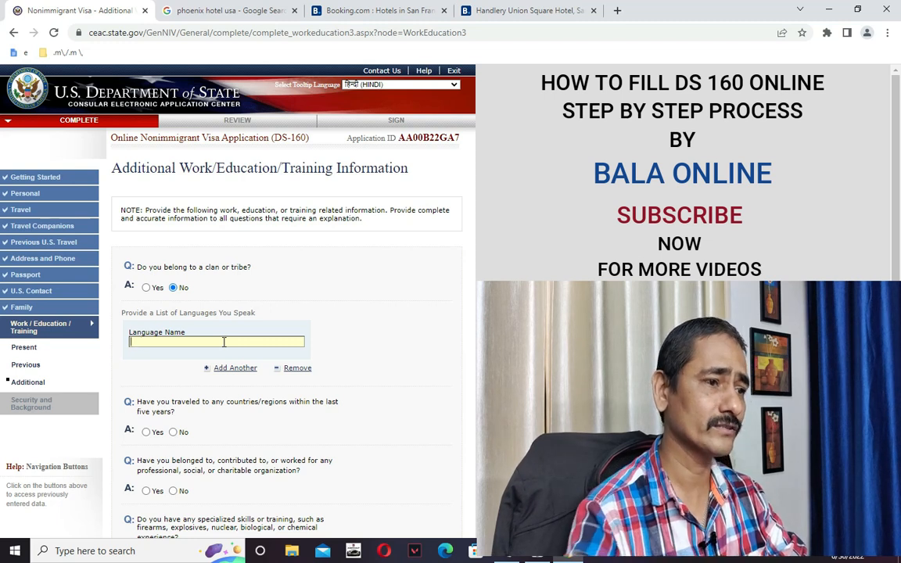
type("HINDI")
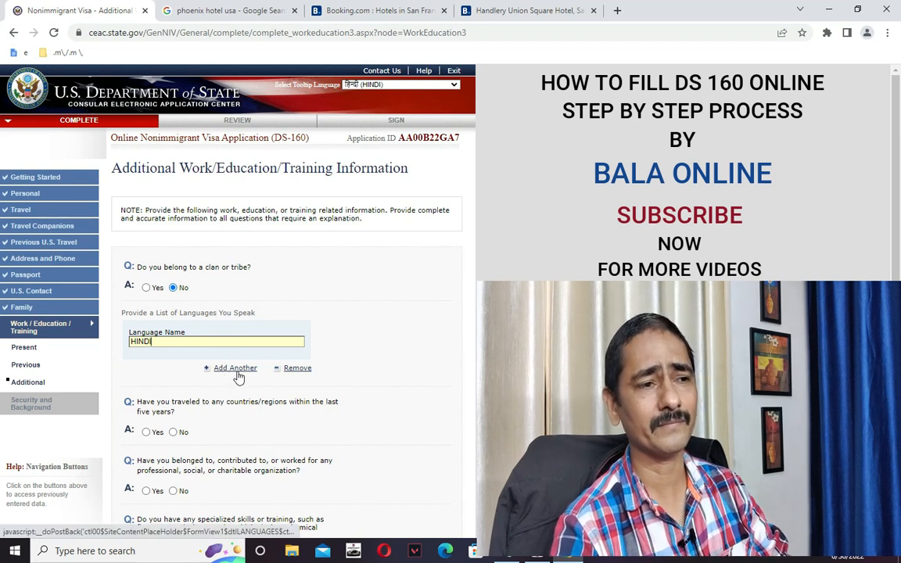
Add a second spoken language entry, ENGLISH.
left_click(222, 369)
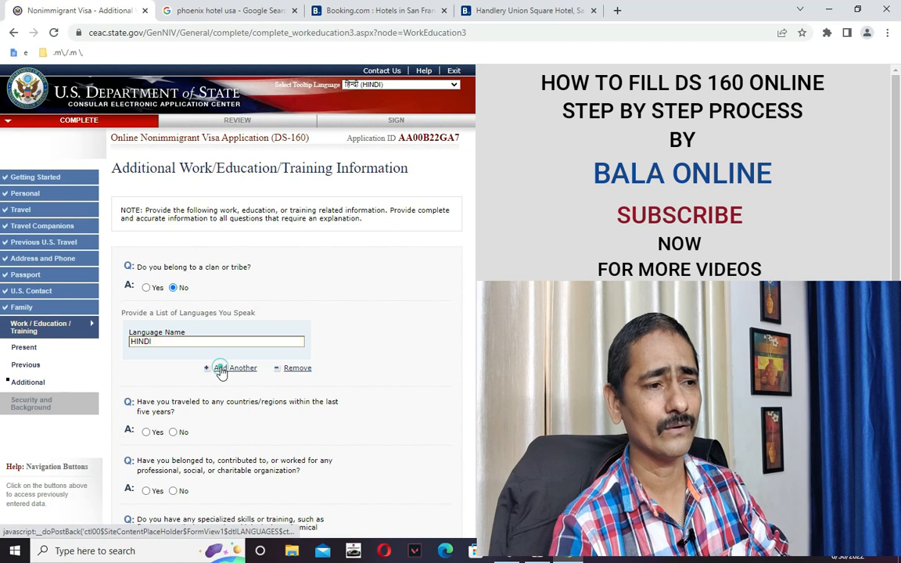
type("ENGLI")
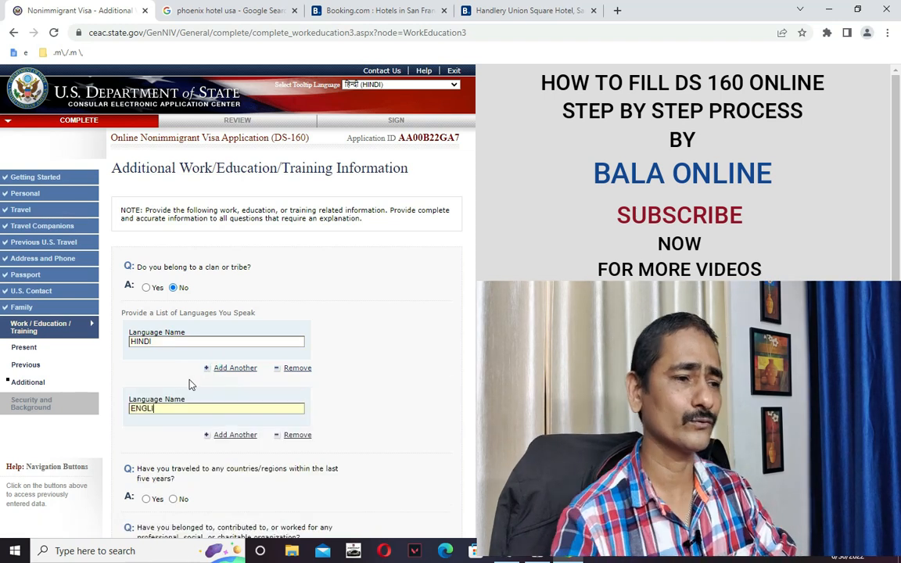
type("SH")
scroll(208, 379, "down", 1)
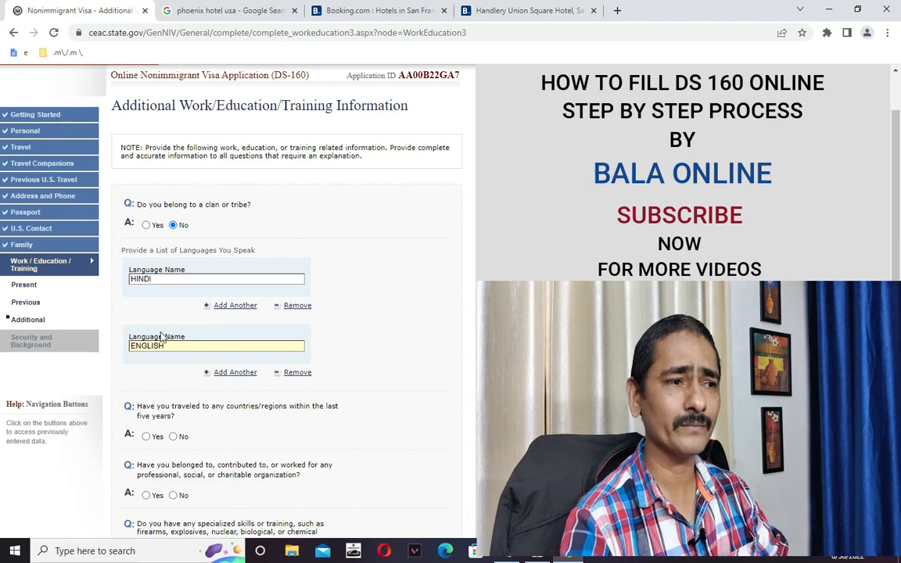
left_click(473, 381)
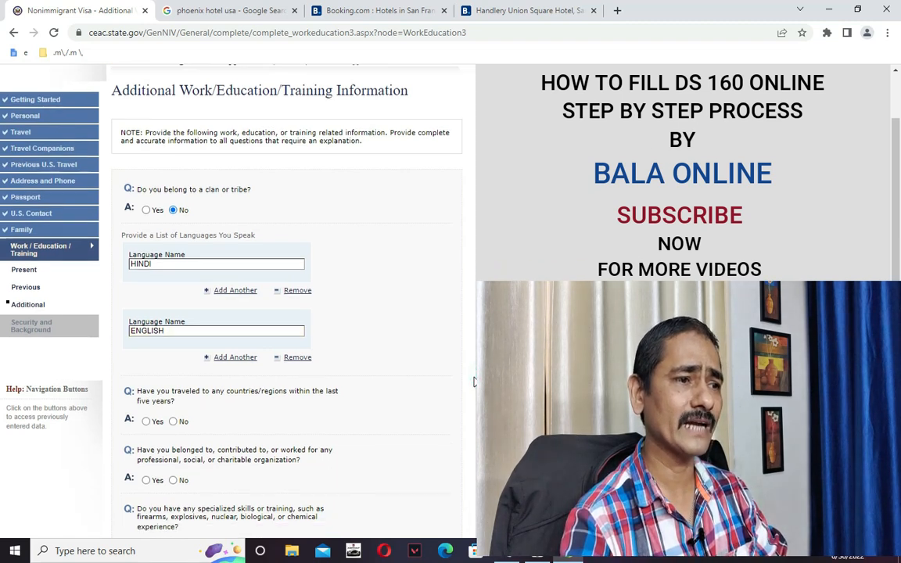
scroll(454, 385, "down", 2)
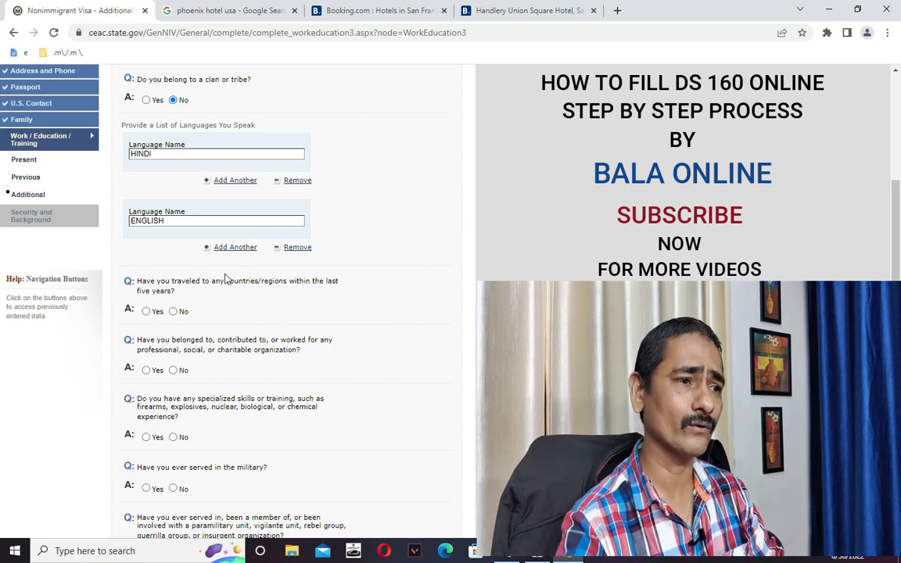
Answer No to the travel, organization membership and specialized skills questions.
left_click(173, 312)
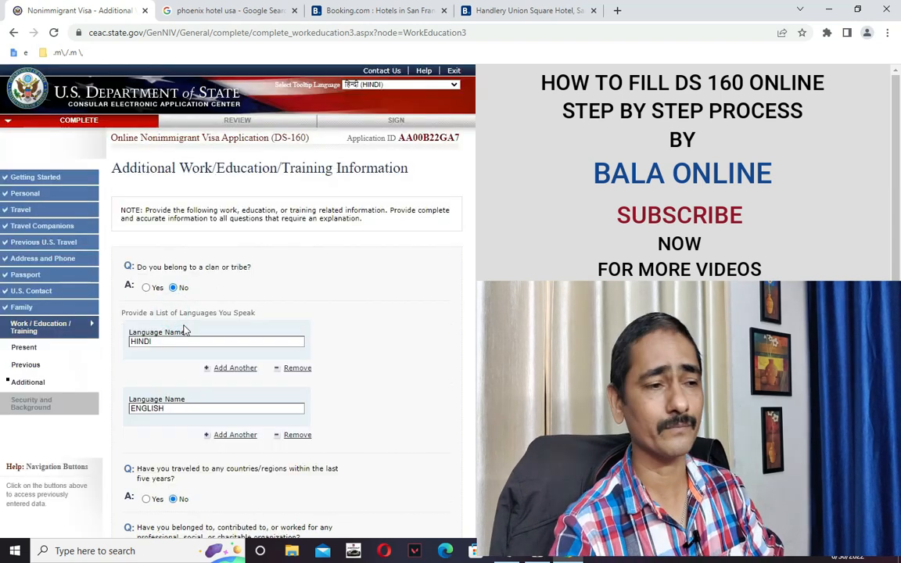
scroll(313, 341, "down", 3)
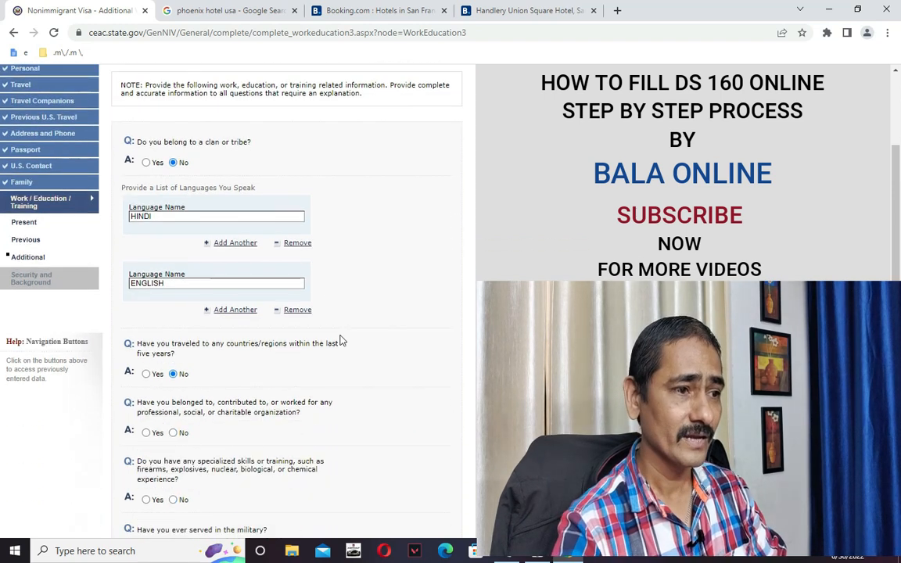
scroll(329, 348, "down", 1)
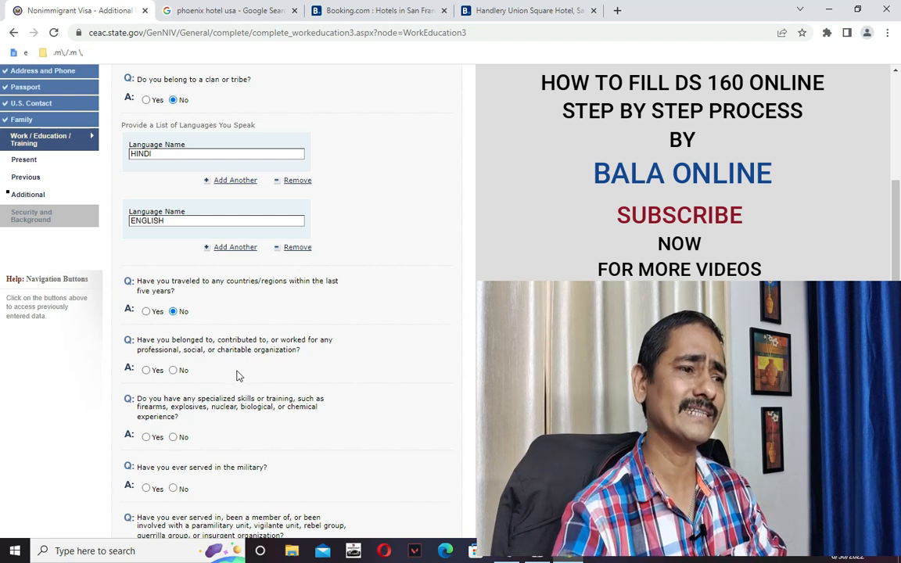
left_click(173, 370)
scroll(194, 379, "down", 3)
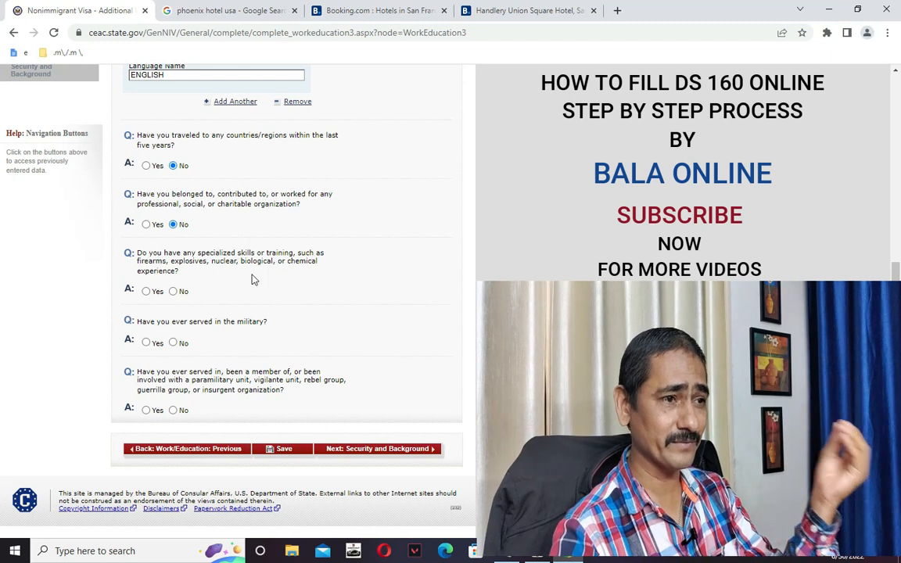
left_click(173, 292)
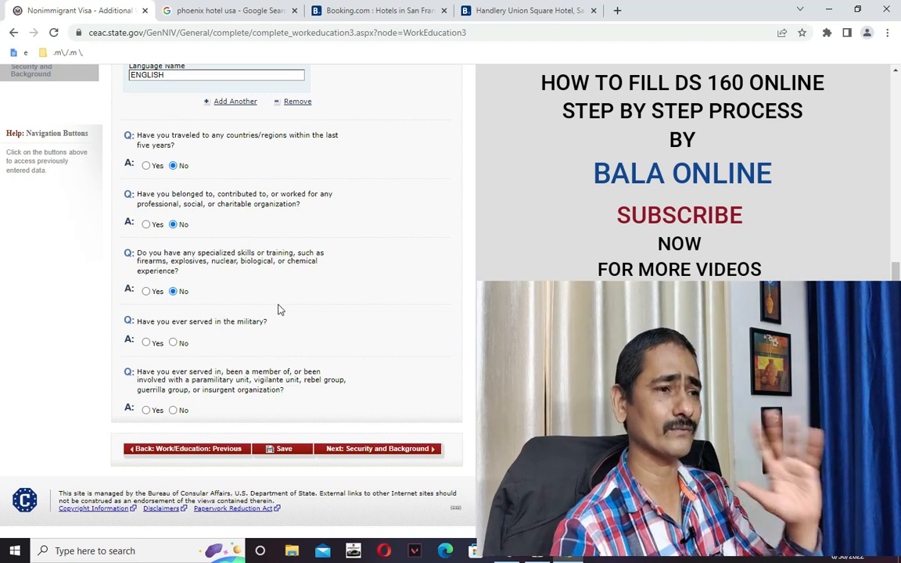
Answer No to the military and paramilitary questions, then save the page.
left_click(173, 343)
scroll(177, 381, "up", 4)
scroll(205, 391, "down", 3)
scroll(227, 427, "up", 2)
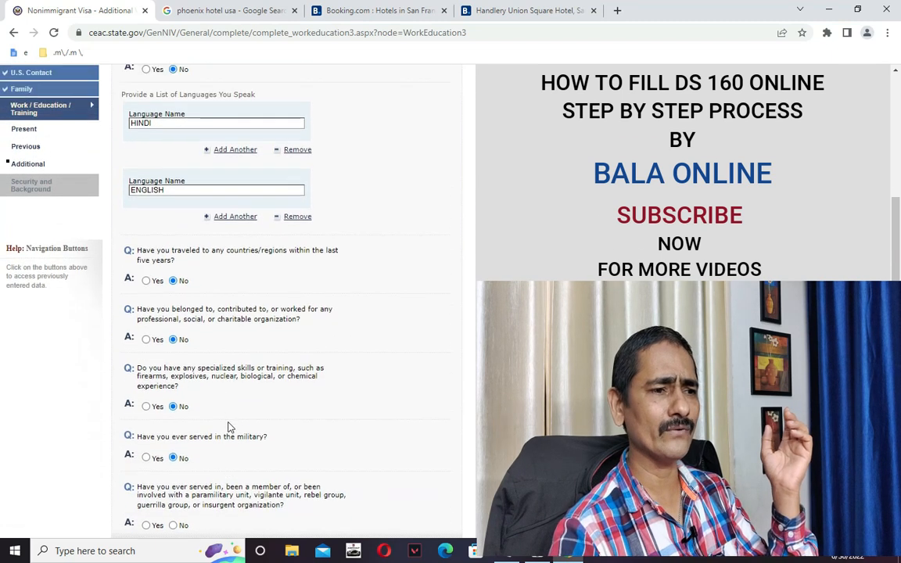
scroll(242, 434, "down", 3)
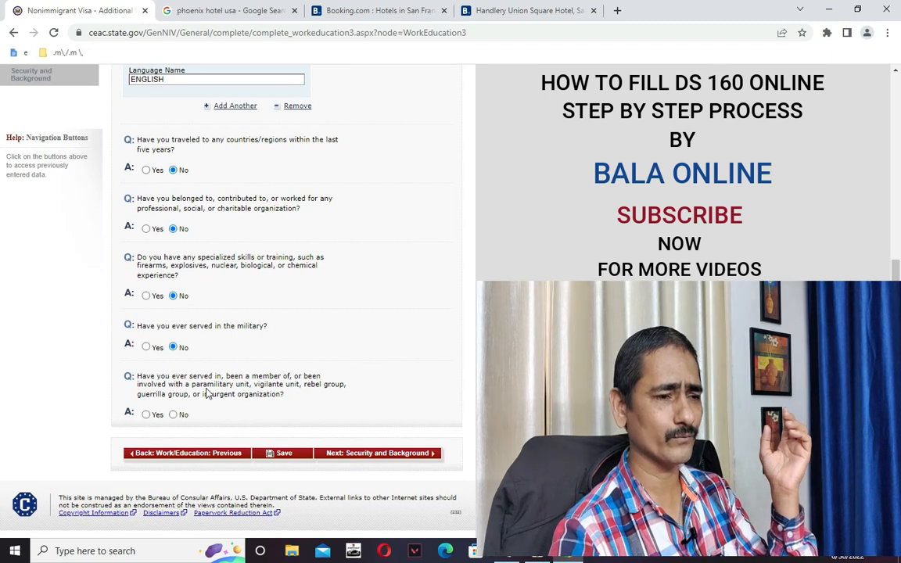
left_click(173, 414)
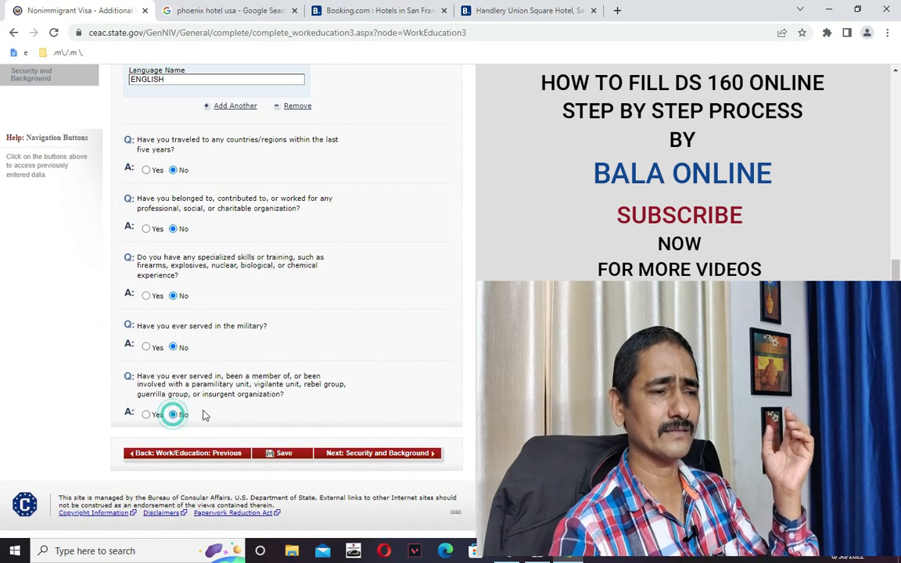
left_click(288, 451)
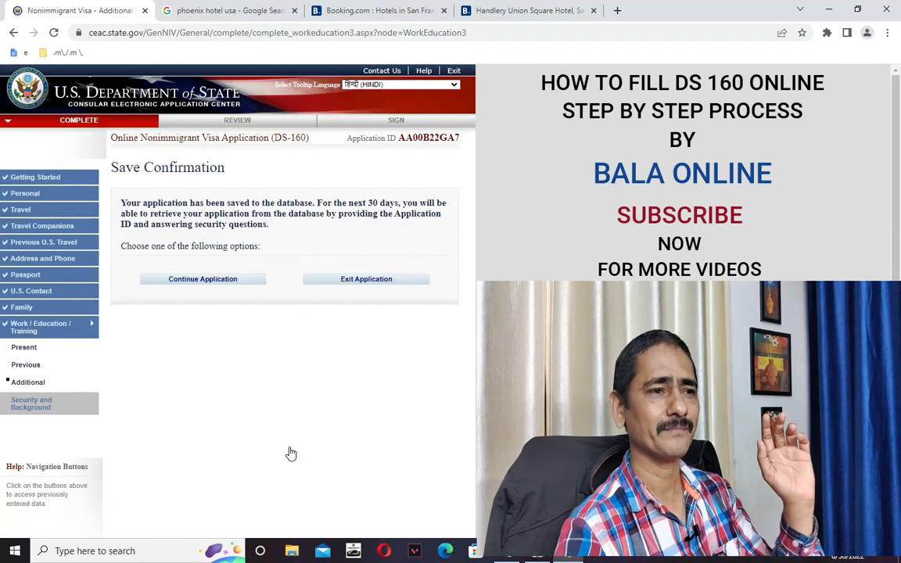
left_click(209, 280)
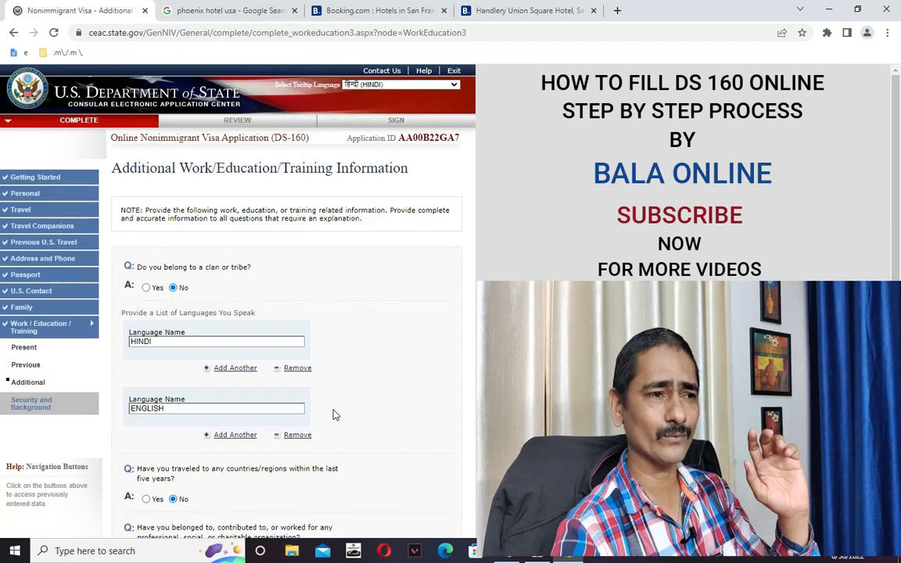
scroll(332, 413, "down", 4)
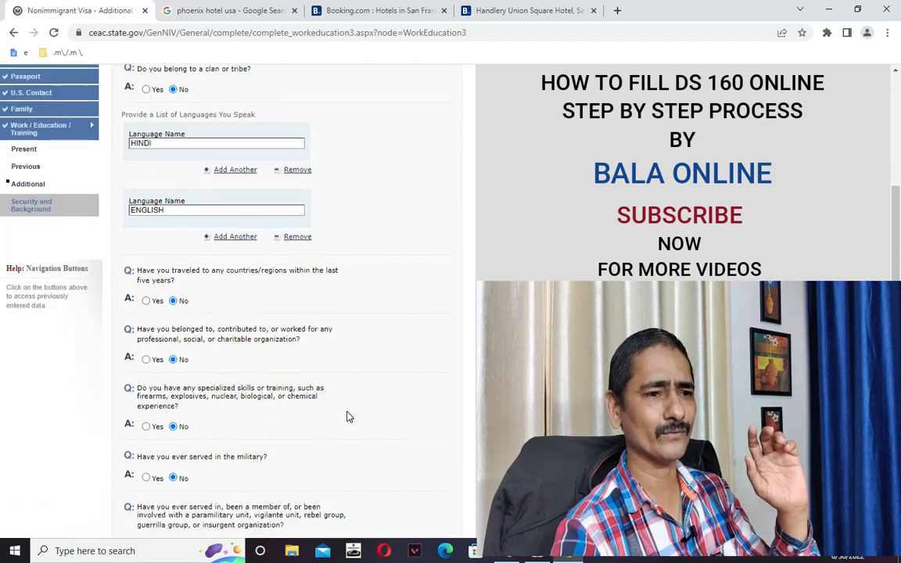
Answer No to the communicable disease, mental or physical disorder and drug abuse questions, then continue to Part 2.
left_click(381, 450)
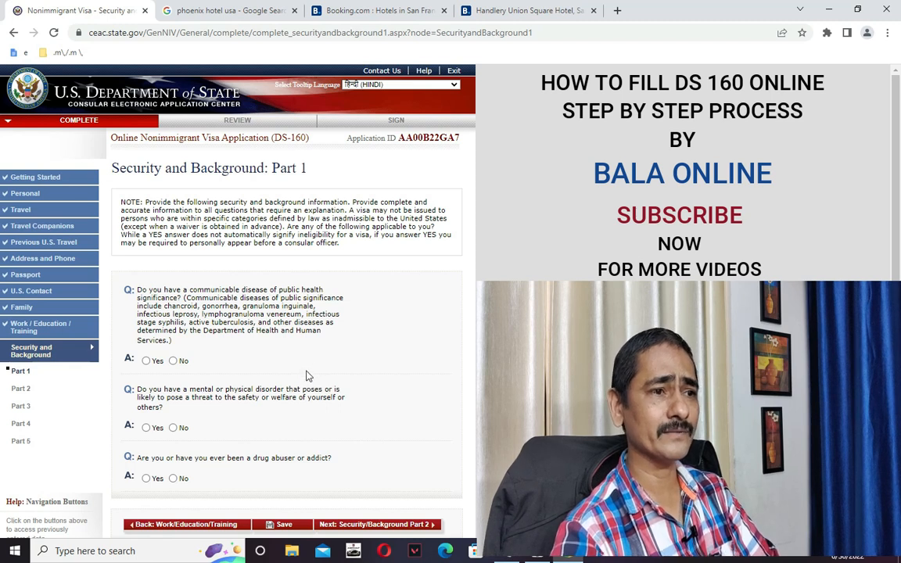
left_click(173, 361)
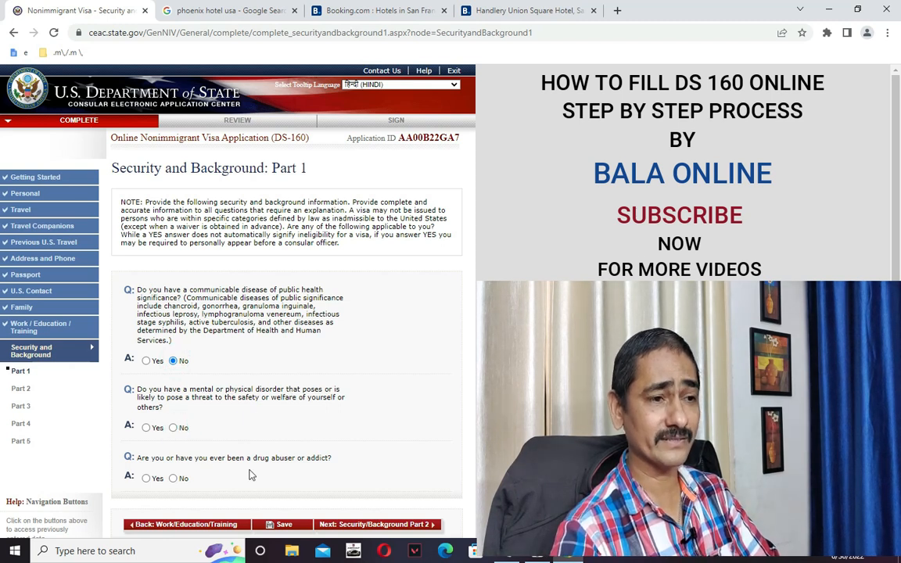
left_click(173, 478)
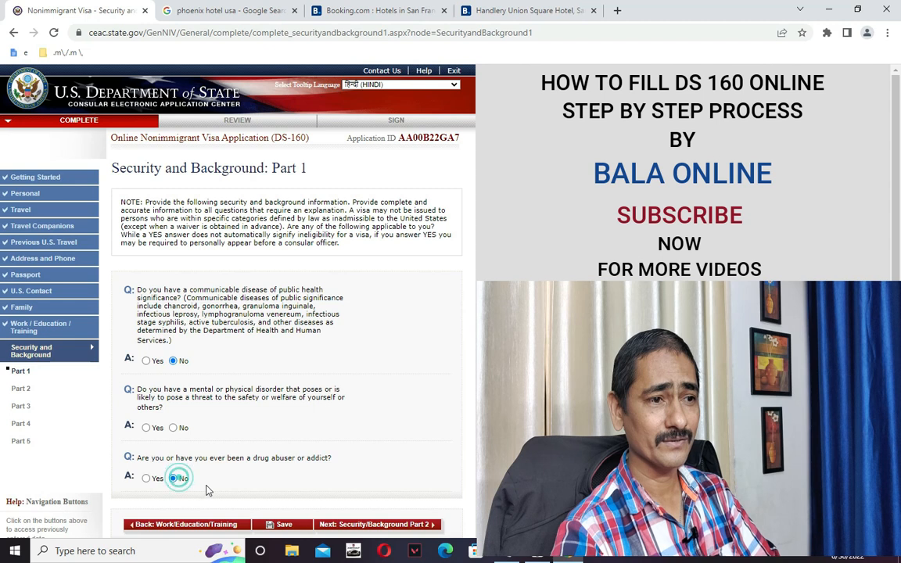
scroll(247, 480, "down", 3)
left_click(284, 400)
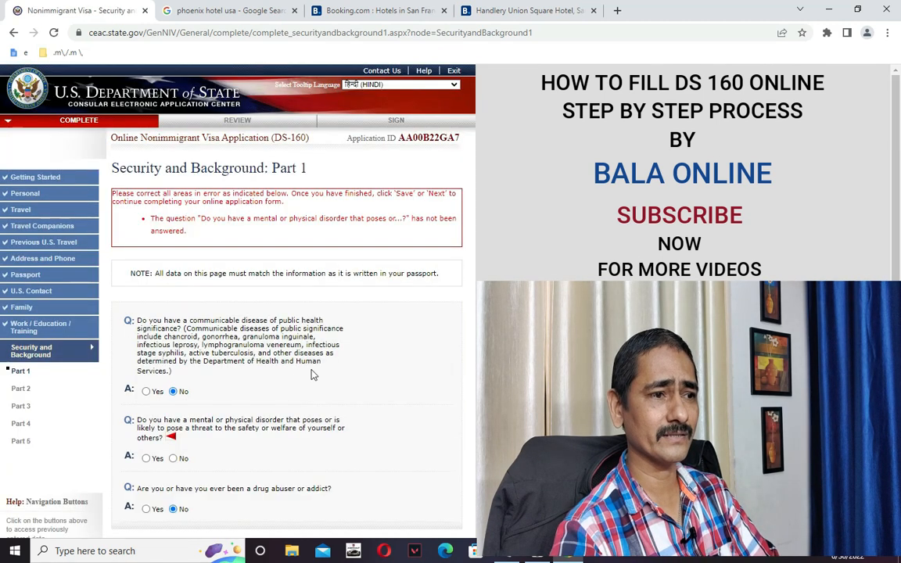
scroll(312, 375, "down", 4)
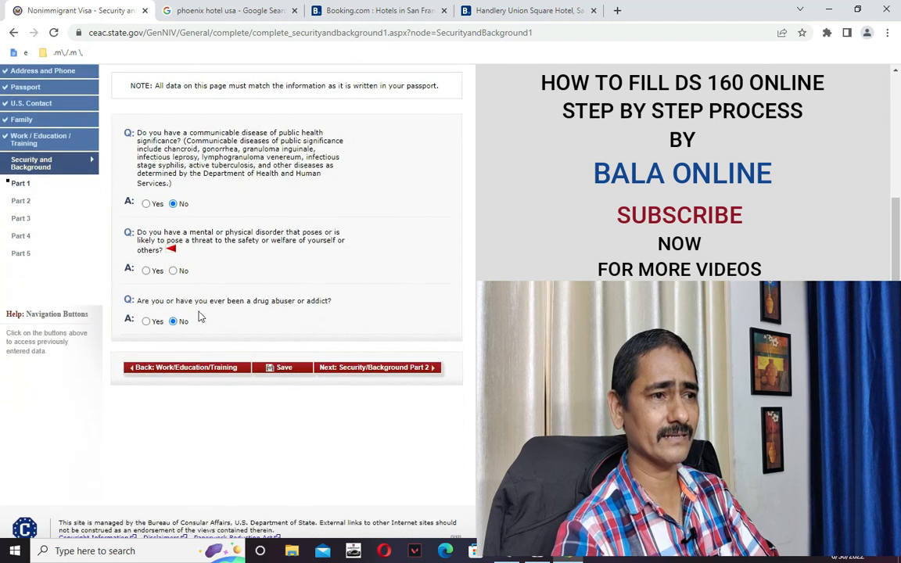
left_click(173, 271)
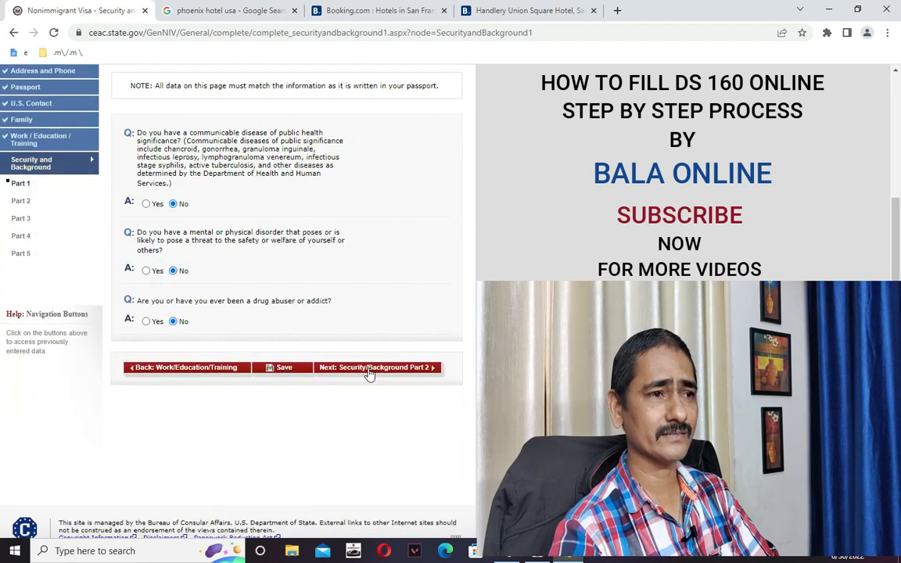
left_click(369, 367)
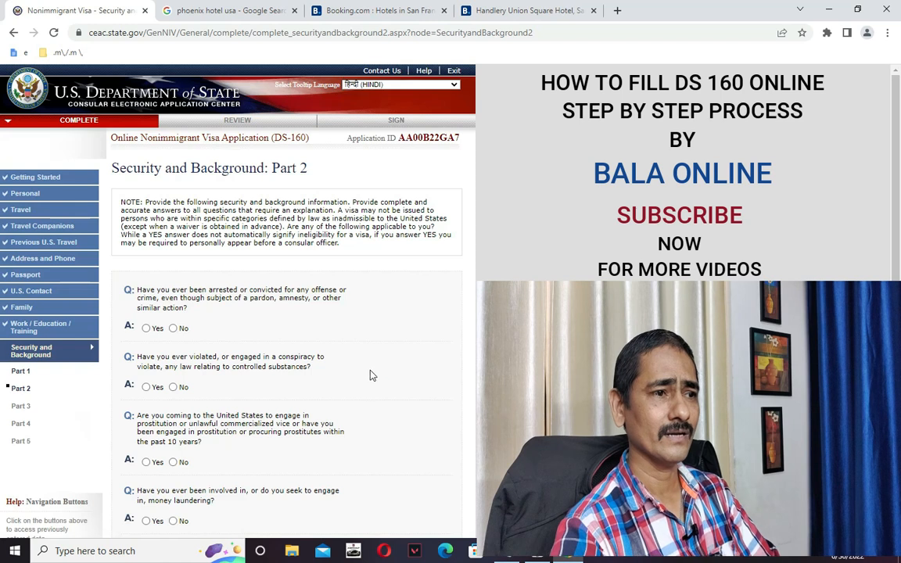
Answer No to the arrest, controlled substances, prostitution and money laundering questions.
left_click(176, 328)
left_click(174, 388)
scroll(199, 423, "down", 1)
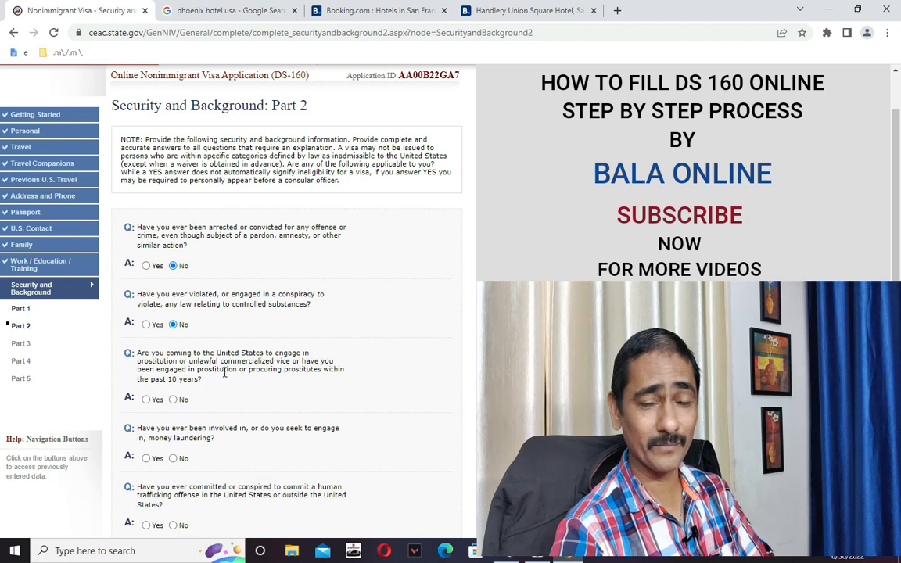
left_click(174, 399)
scroll(182, 415, "down", 3)
left_click(173, 334)
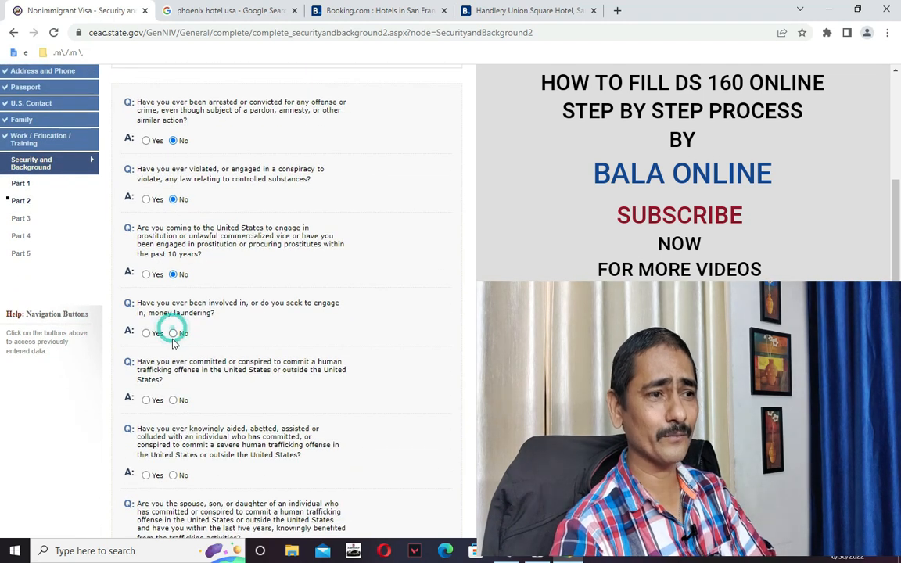
Answer No to the three human trafficking questions, save, and continue to Part 3.
left_click(173, 401)
scroll(182, 410, "down", 3)
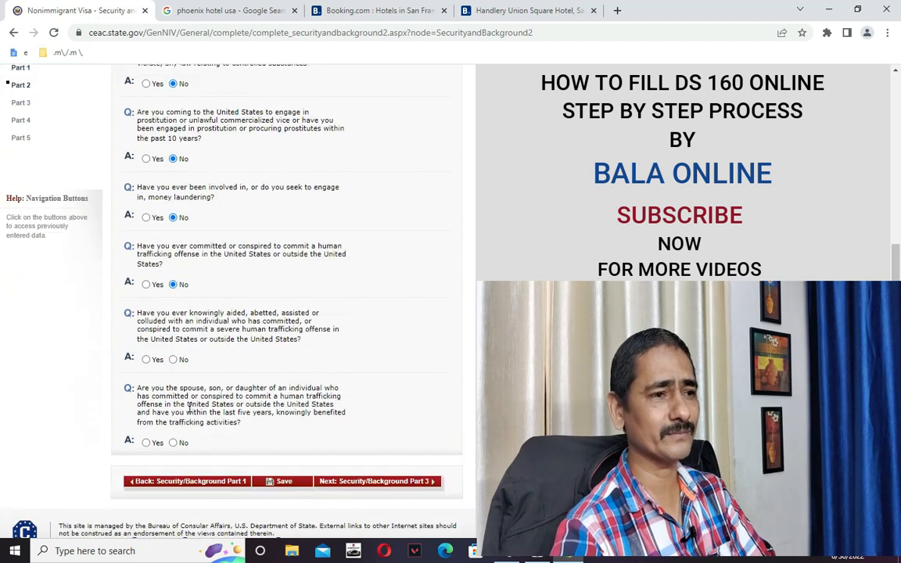
left_click(174, 350)
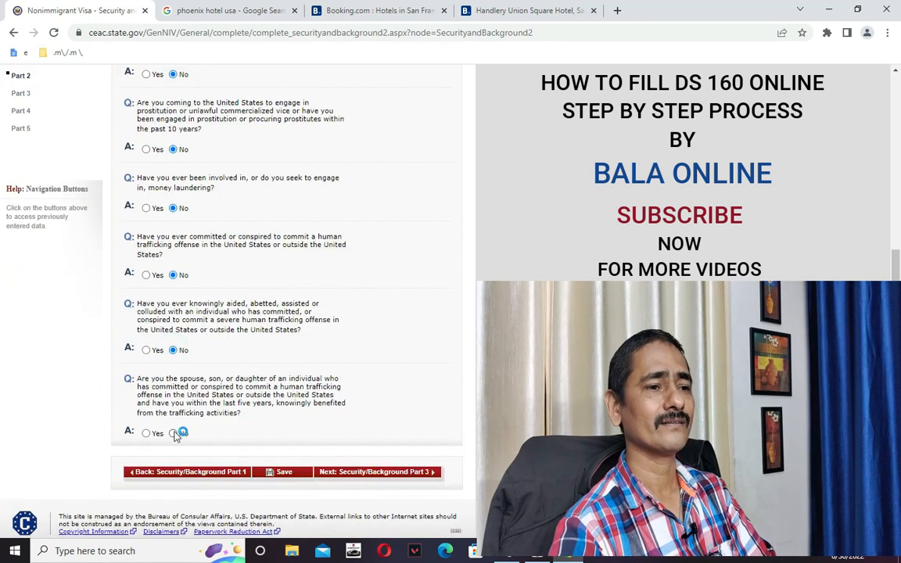
left_click(173, 433)
scroll(209, 359, "down", 3)
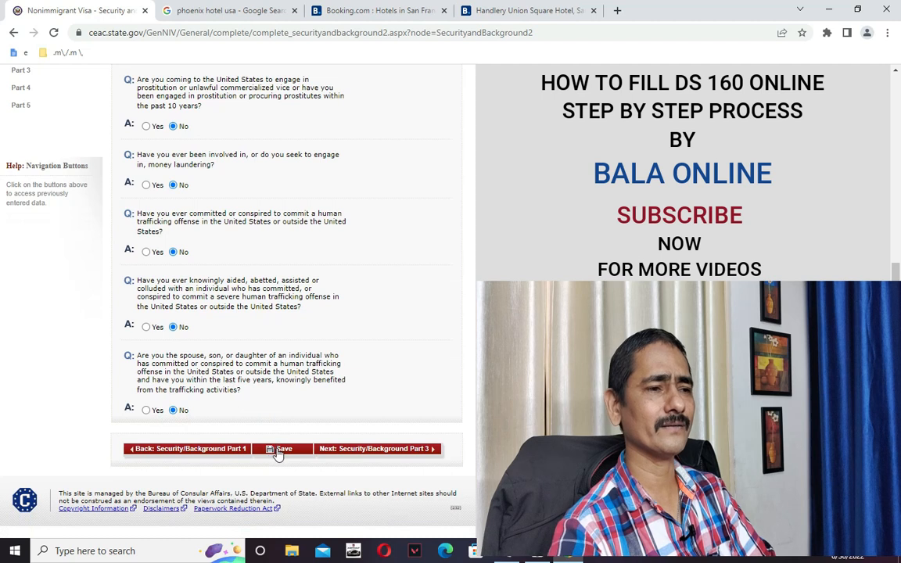
left_click(202, 287)
scroll(265, 305, "down", 5)
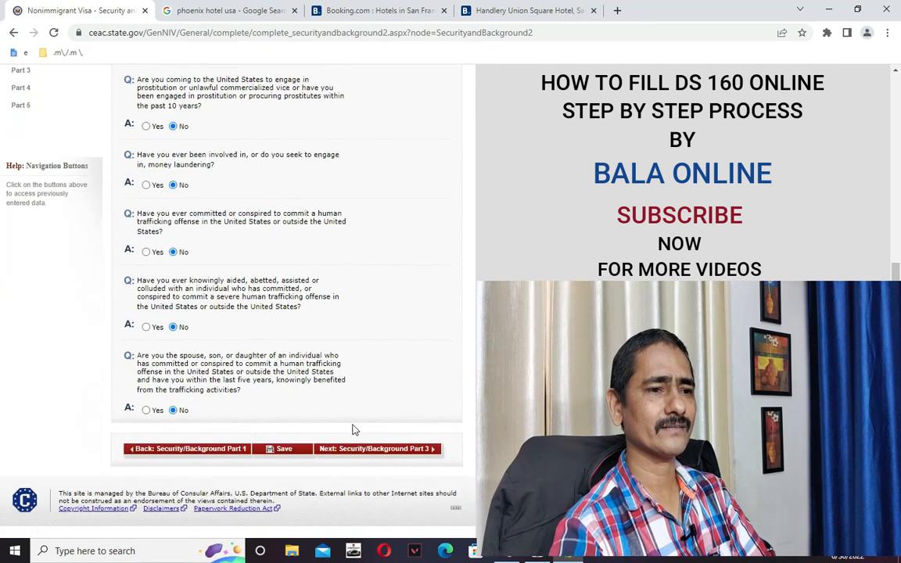
left_click(374, 450)
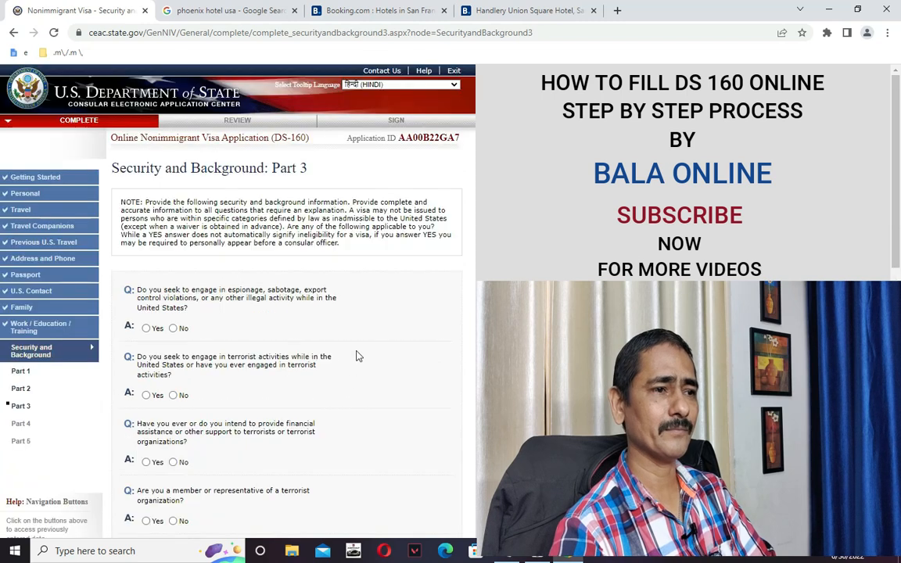
Answer No to the espionage, terrorist activity, financing, membership and terrorist relative questions.
scroll(227, 352, "down", 1)
left_click(173, 265)
left_click(173, 332)
left_click(173, 399)
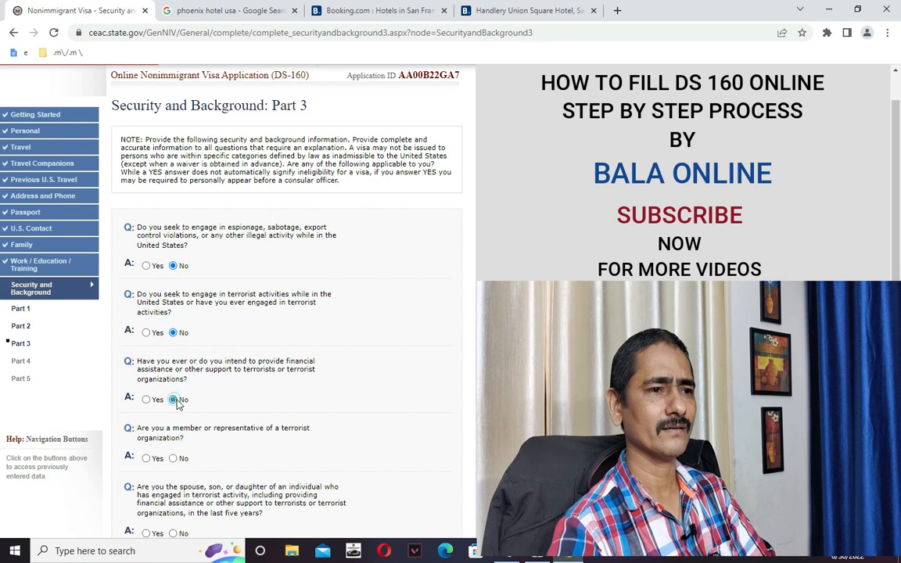
scroll(230, 403, "down", 1)
scroll(229, 404, "down", 1)
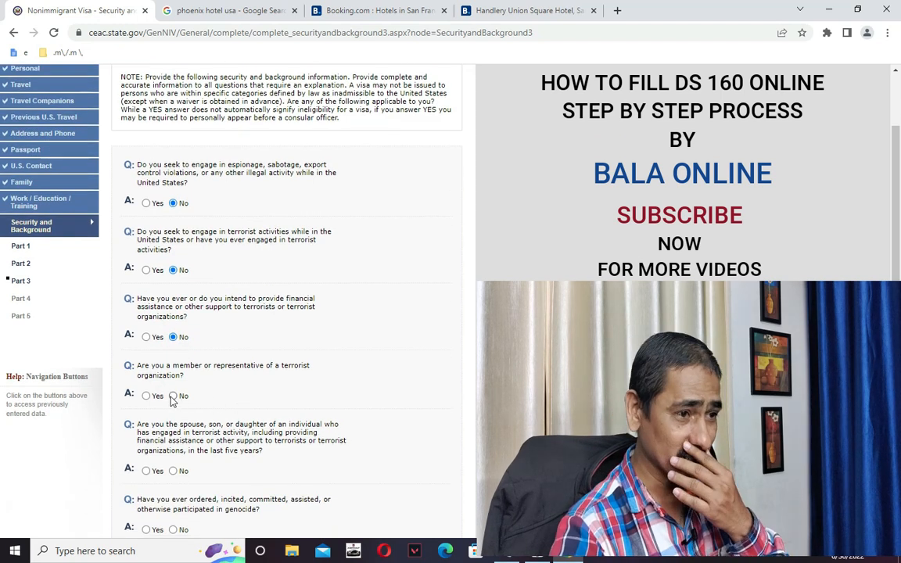
left_click(175, 436)
scroll(173, 380, "down", 2)
left_click(173, 345)
Answer No to genocide, torture, extrajudicial killings, child soldiers, population control and organ questions, then save.
left_click(173, 405)
left_click(173, 463)
scroll(168, 414, "down", 3)
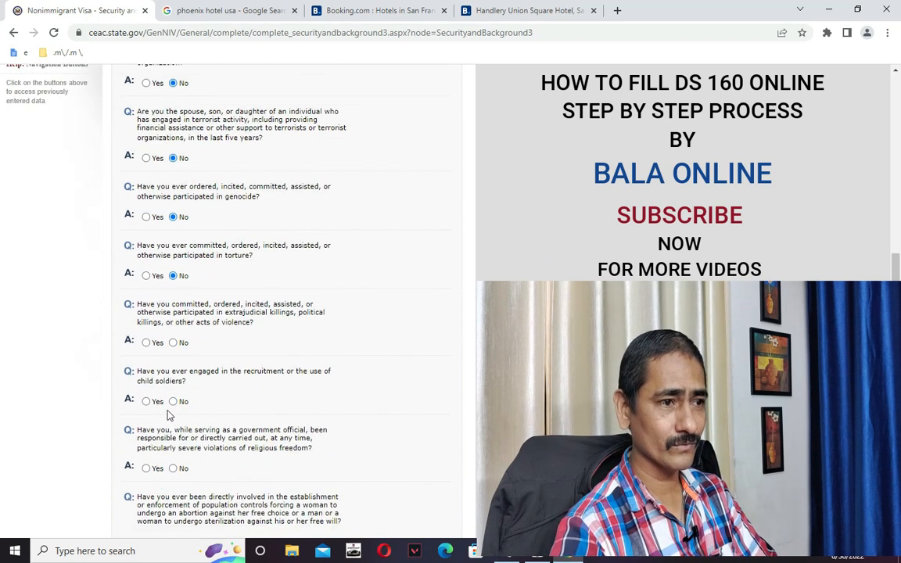
left_click(173, 401)
left_click(173, 468)
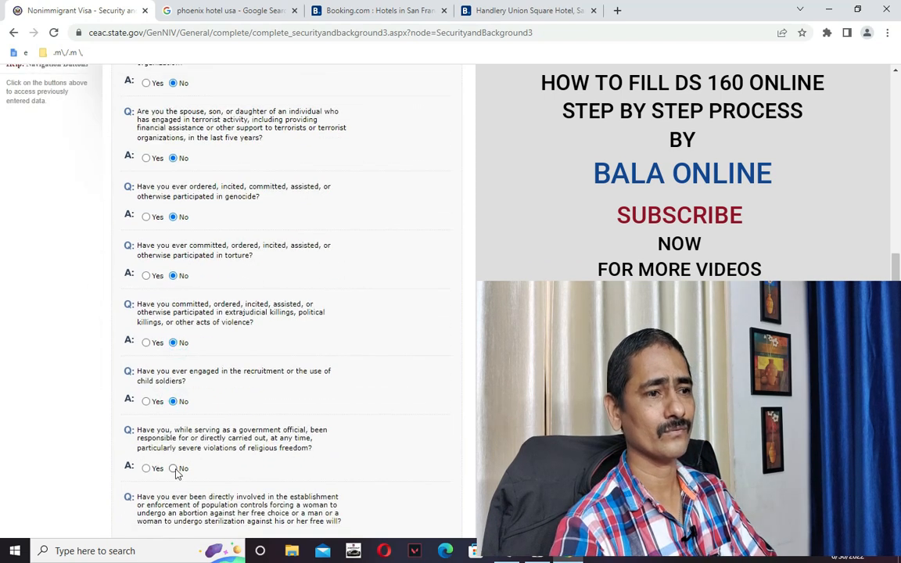
scroll(174, 468, "down", 2)
left_click(172, 426)
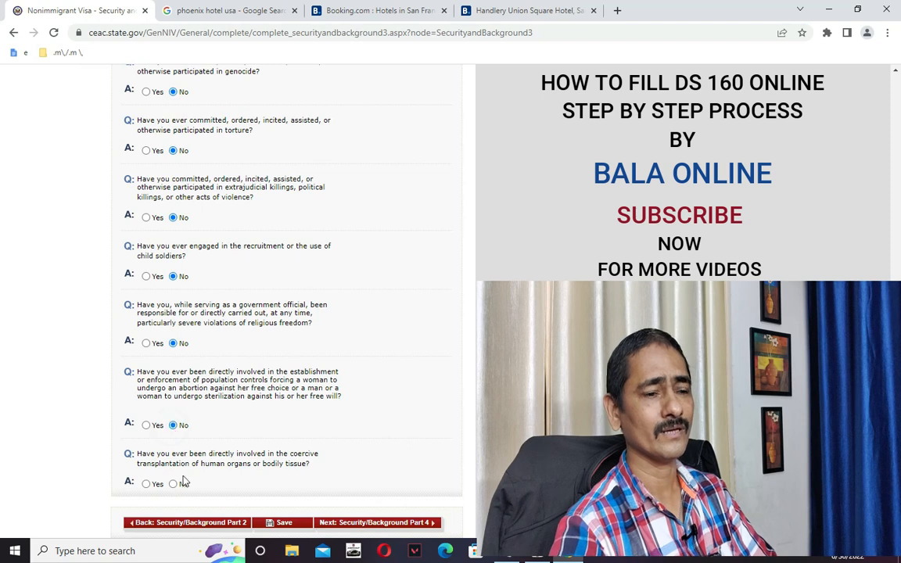
left_click(173, 483)
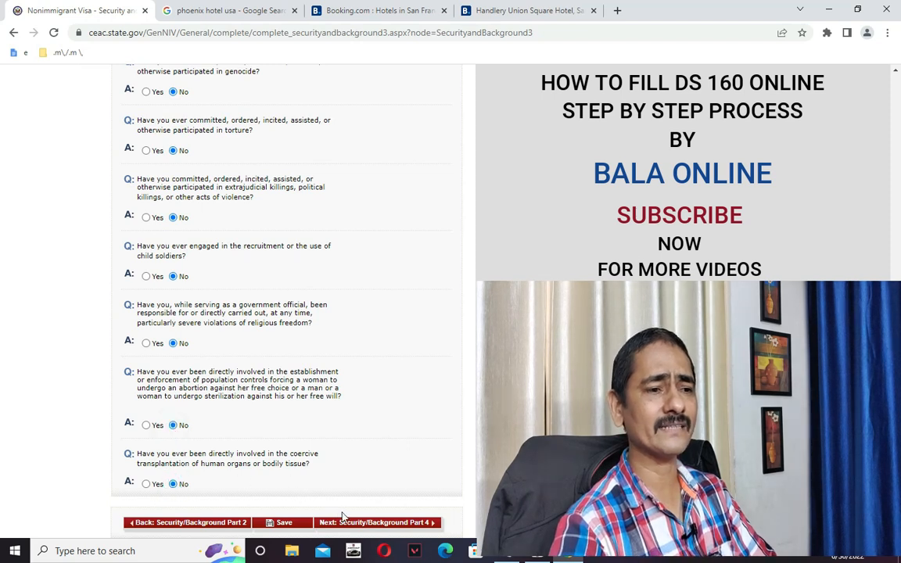
left_click(291, 524)
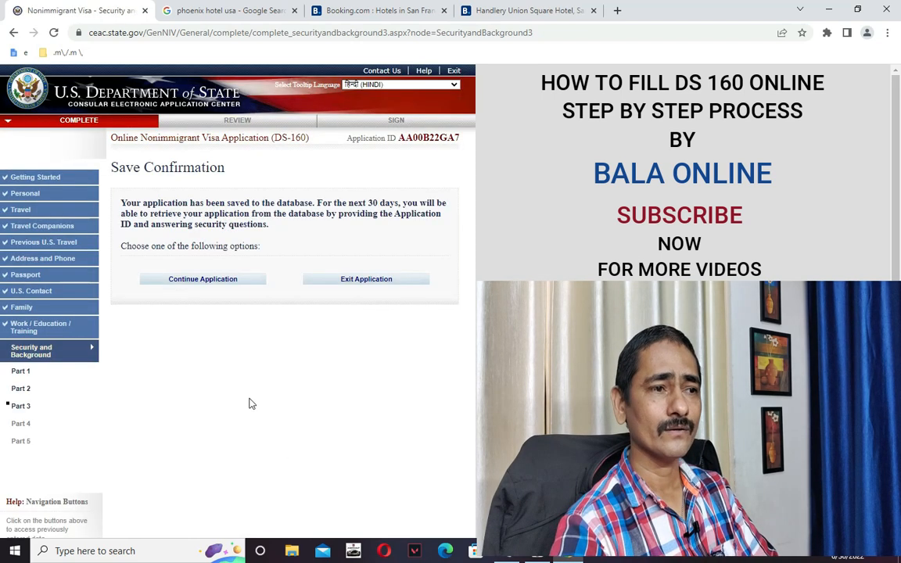
Open Part 4, answer No to the visa fraud and deportation questions, and save.
left_click(223, 280)
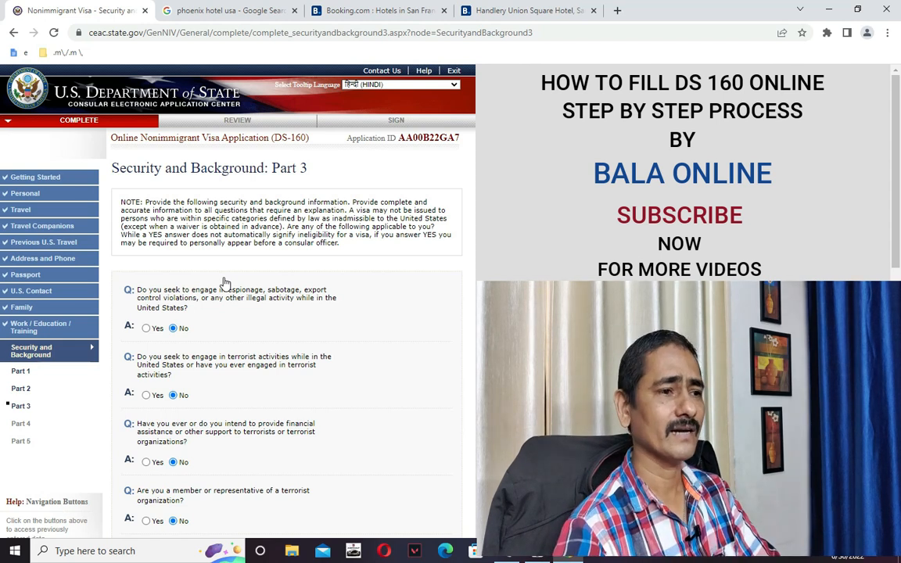
scroll(224, 281, "down", 10)
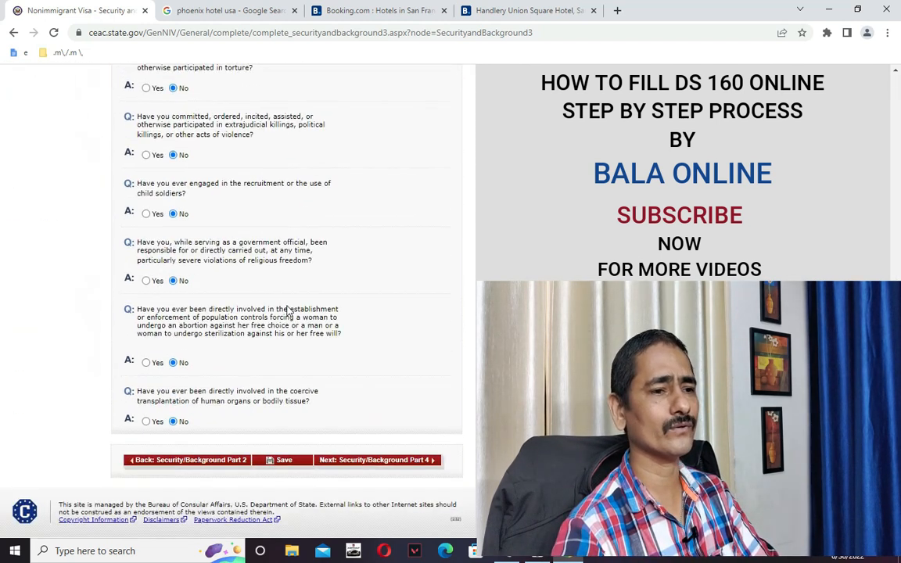
left_click(364, 461)
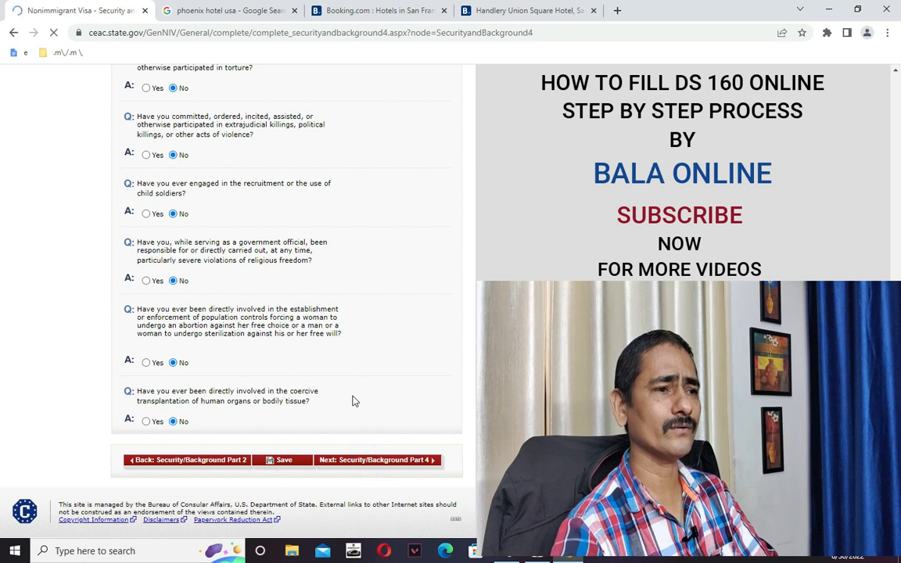
left_click(173, 337)
left_click(173, 396)
left_click(286, 436)
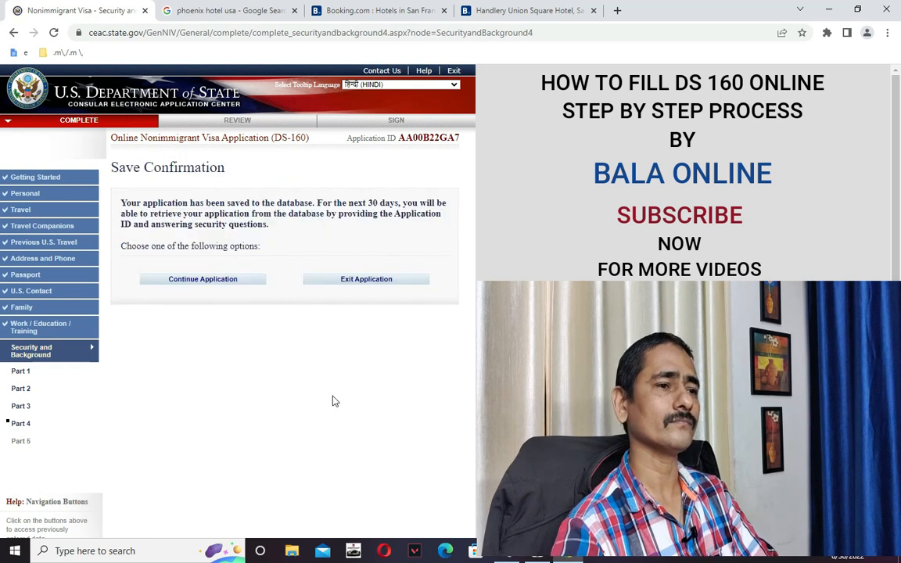
Open Part 5, answer No to child custody, unlawful voting and citizenship renunciation, and save.
left_click(238, 284)
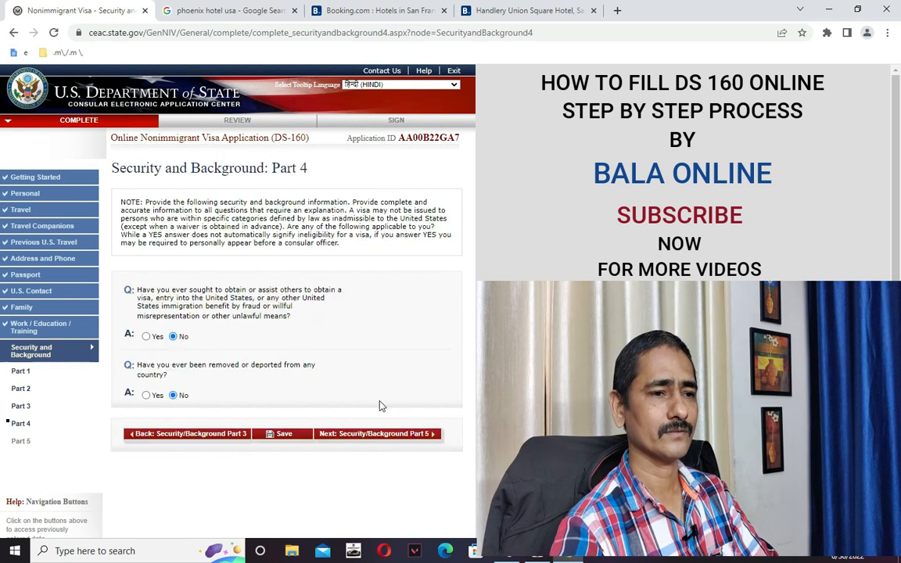
scroll(384, 407, "down", 1)
left_click(398, 370)
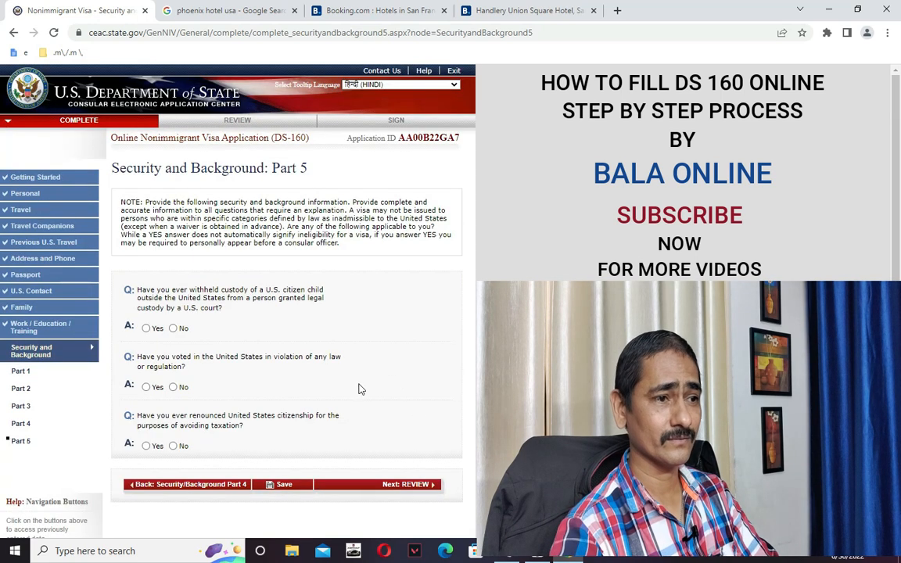
left_click(174, 328)
left_click(173, 388)
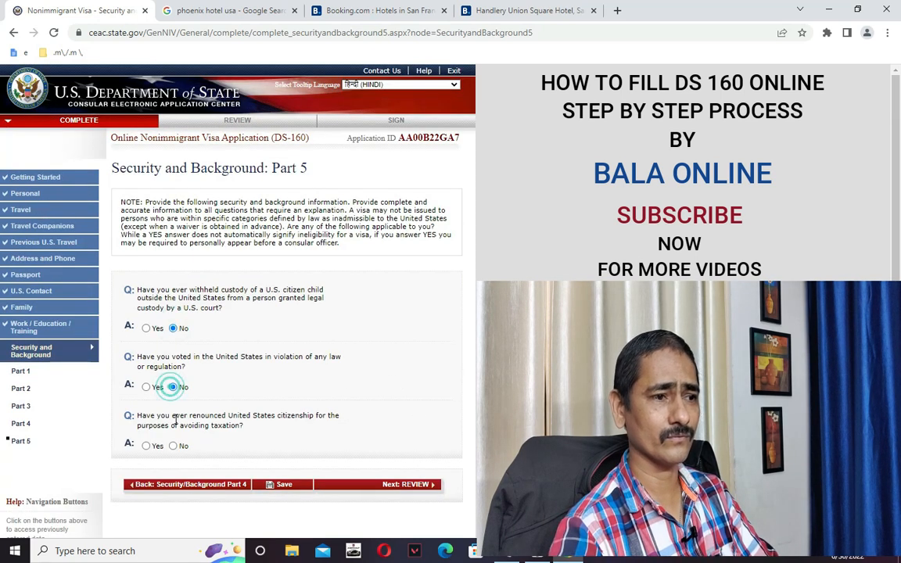
left_click(174, 446)
left_click(274, 484)
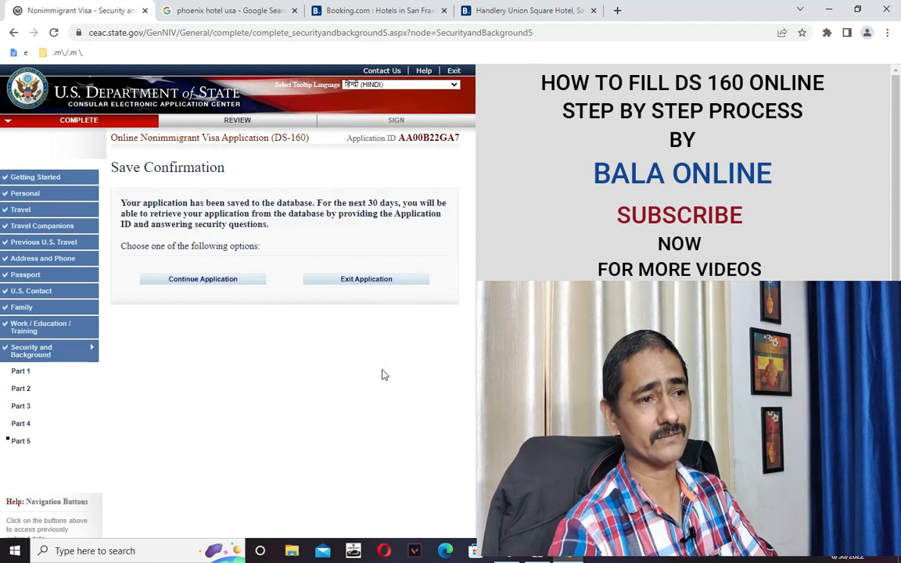
left_click(218, 284)
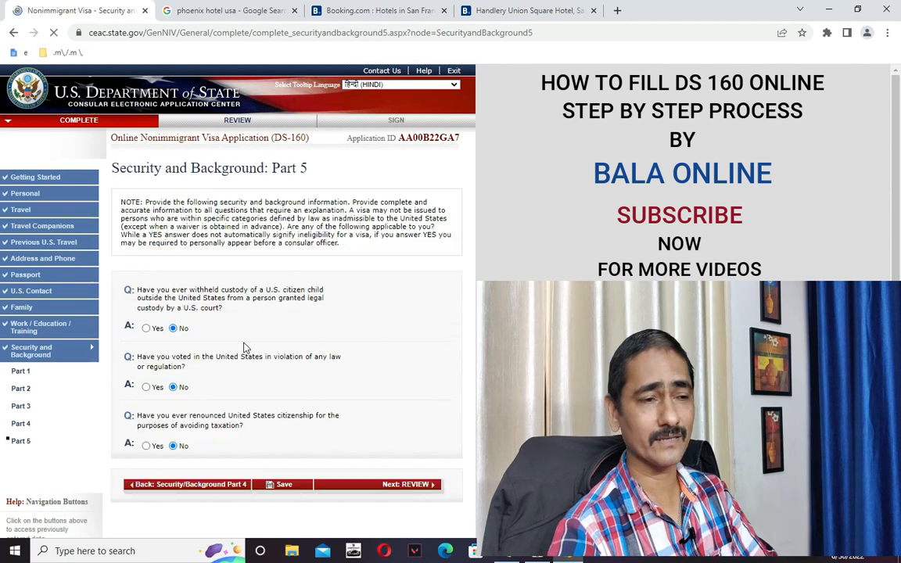
Start the review and scroll through the personal, address, phone and passport summary.
scroll(274, 399, "down", 2)
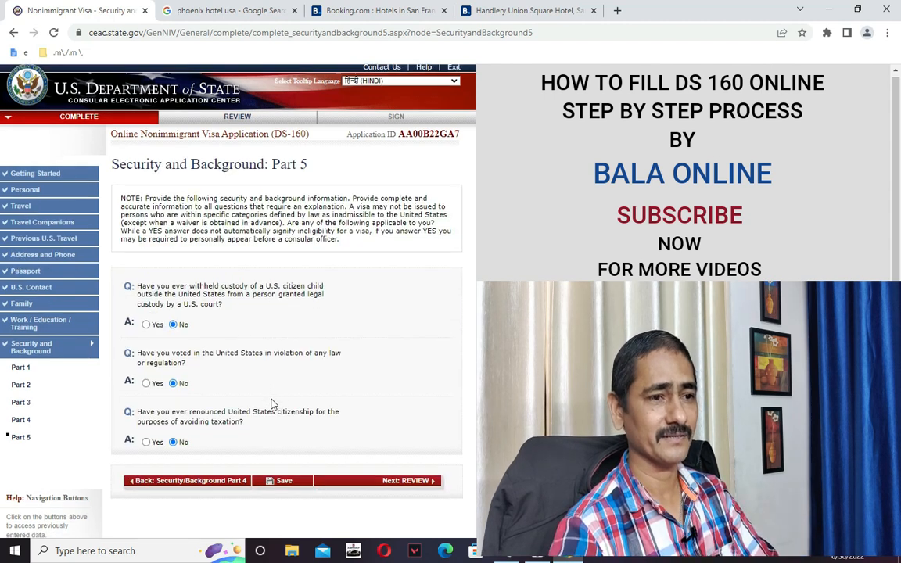
left_click(363, 423)
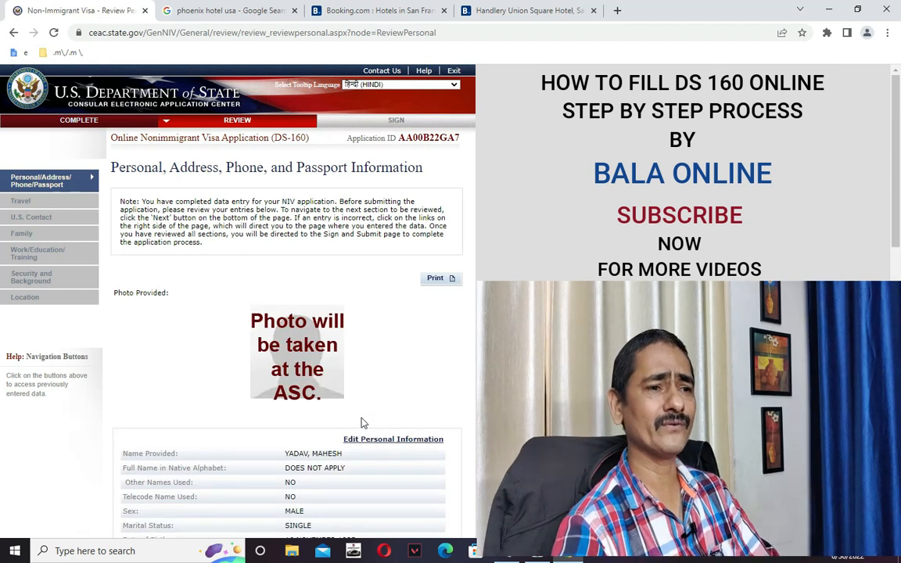
scroll(344, 365, "down", 2)
scroll(348, 363, "up", 2)
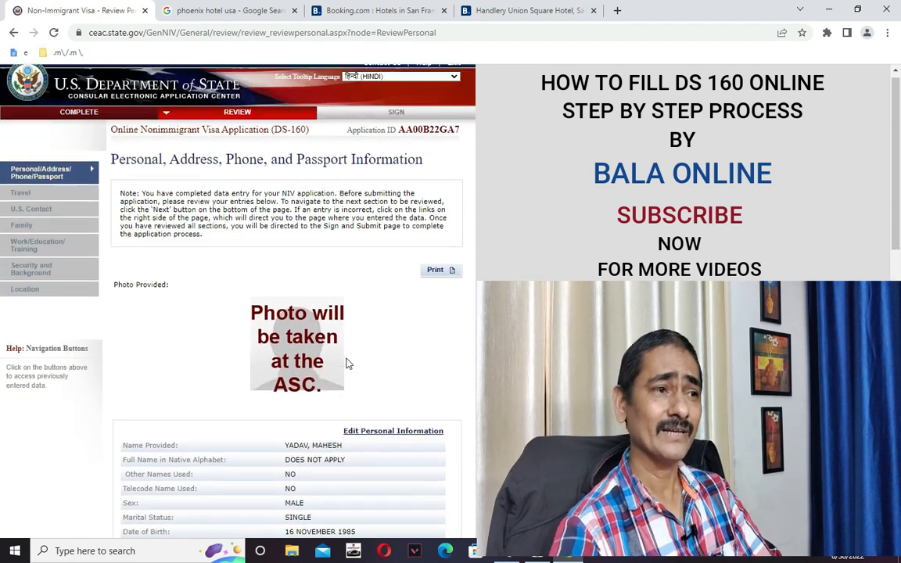
scroll(348, 364, "up", 1)
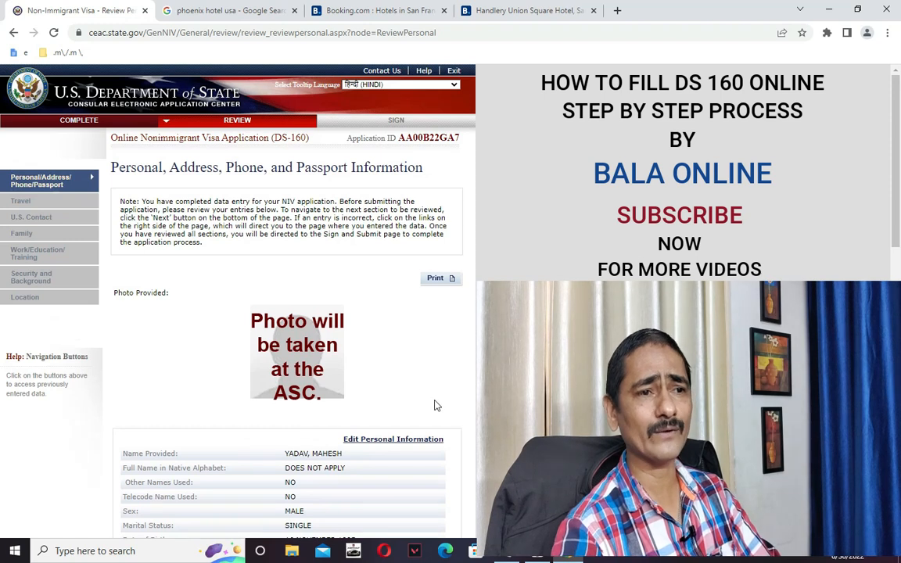
scroll(442, 377, "down", 1)
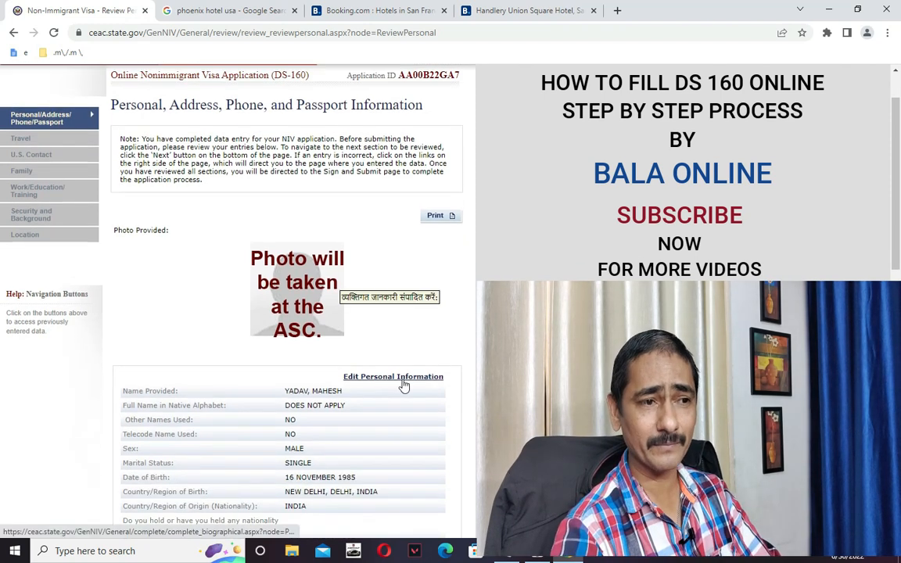
scroll(399, 380, "down", 5)
scroll(383, 373, "down", 5)
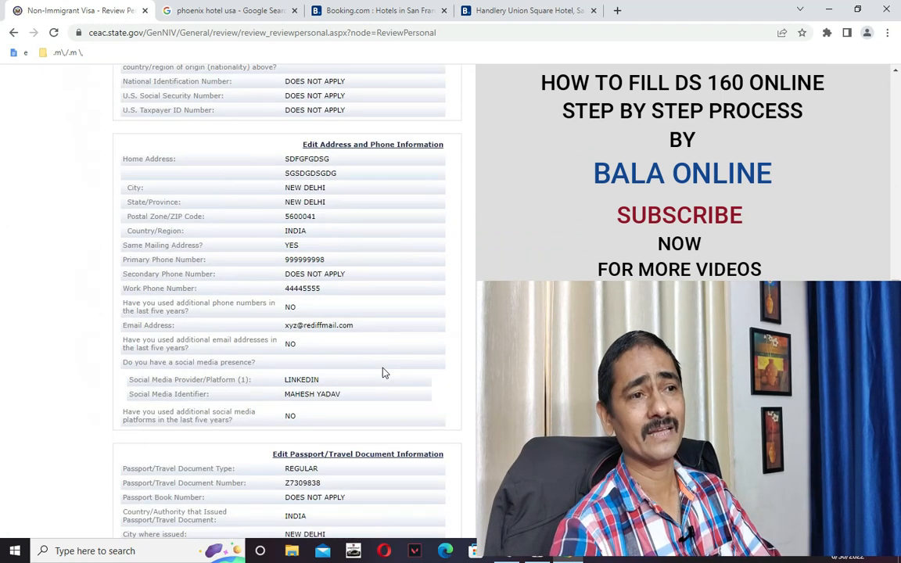
scroll(383, 373, "down", 2)
scroll(402, 388, "up", 6)
scroll(421, 419, "down", 5)
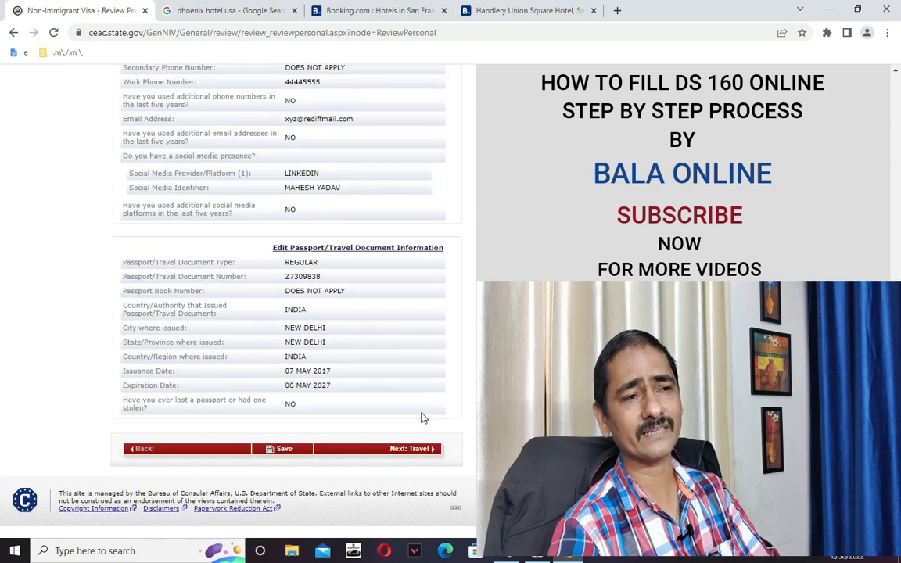
scroll(413, 446, "up", 14)
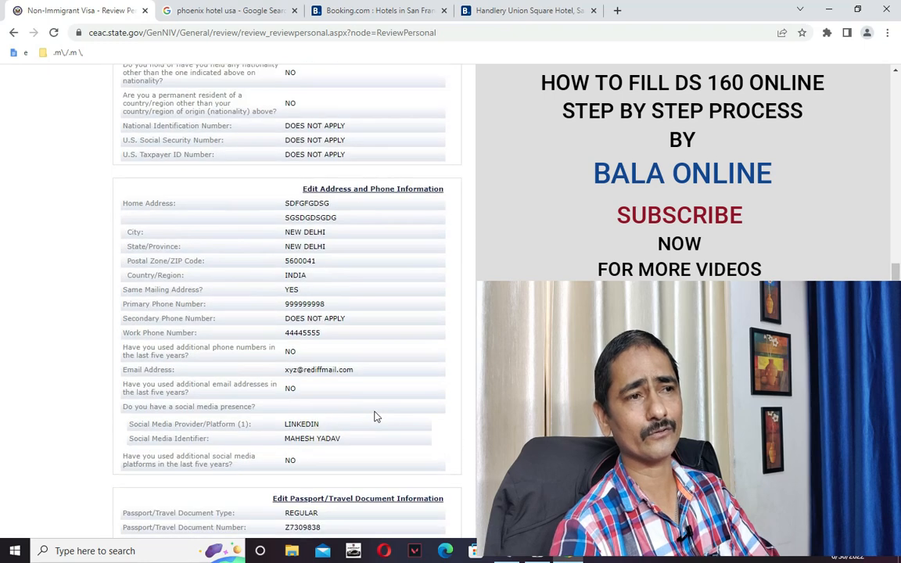
scroll(353, 422, "down", 14)
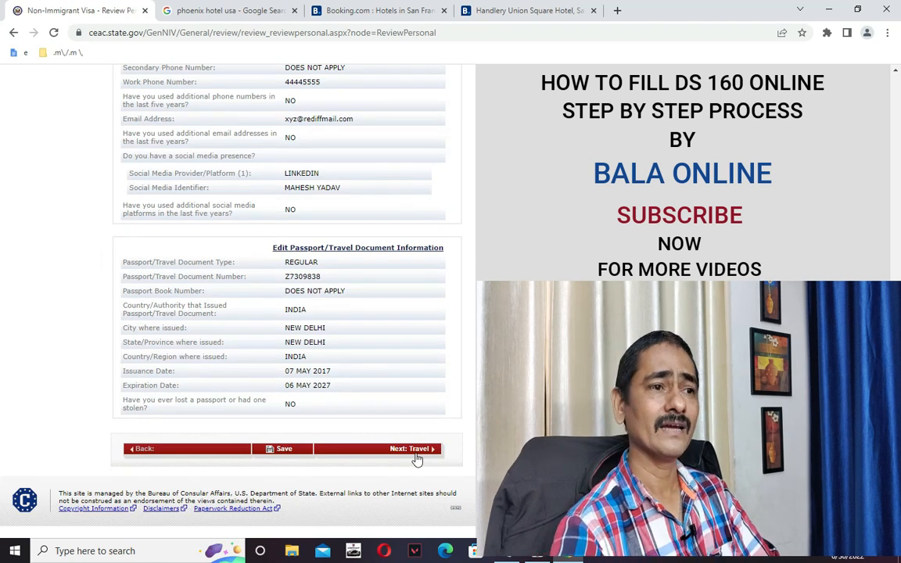
scroll(414, 456, "up", 5)
scroll(413, 454, "down", 5)
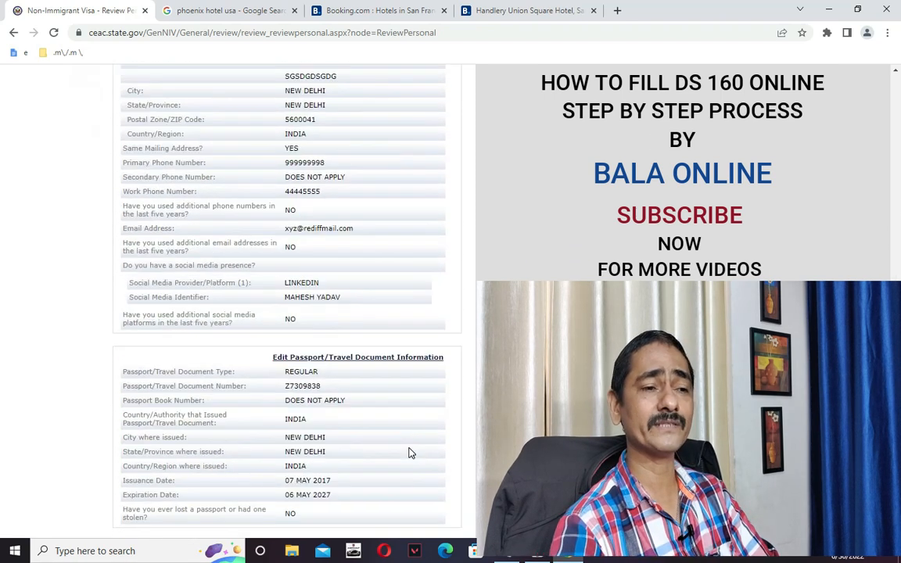
scroll(412, 451, "up", 5)
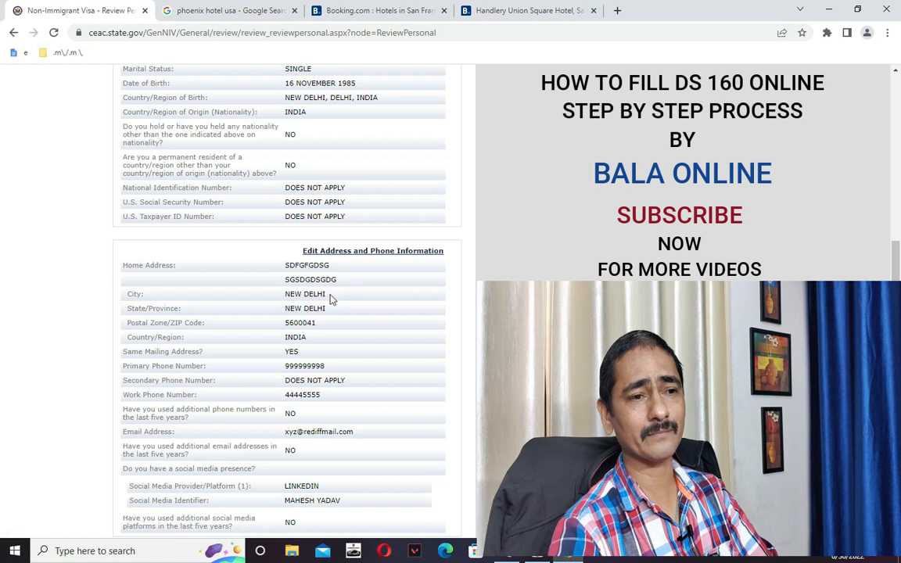
scroll(344, 325, "down", 4)
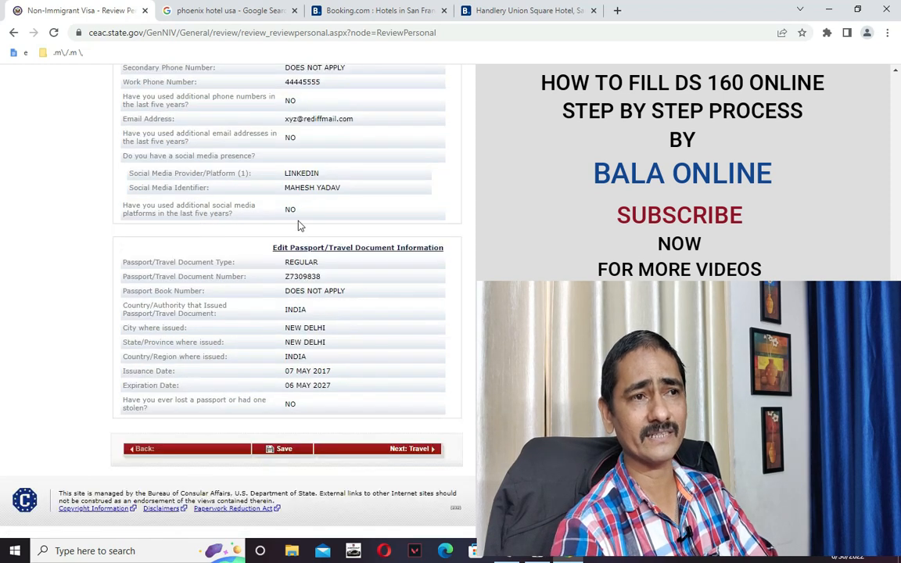
scroll(298, 225, "up", 2)
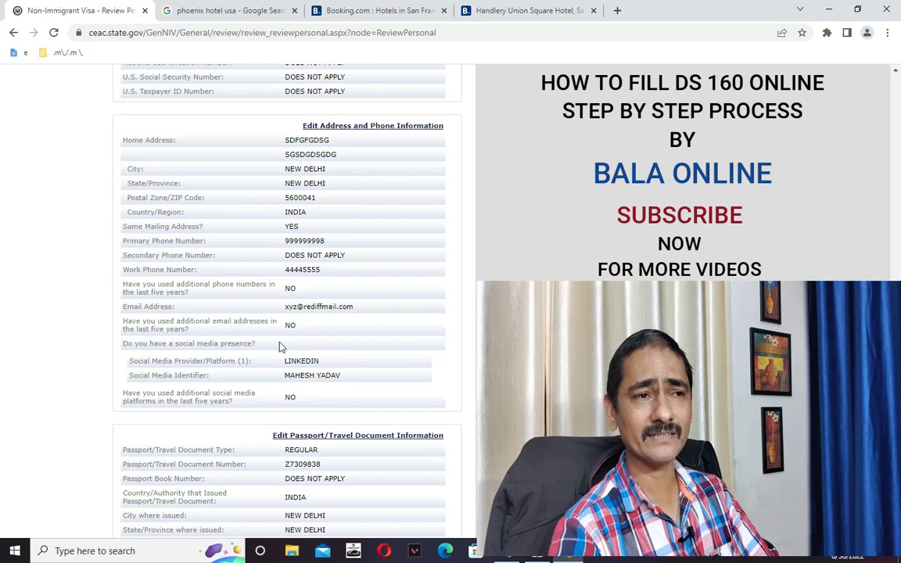
scroll(306, 338, "down", 4)
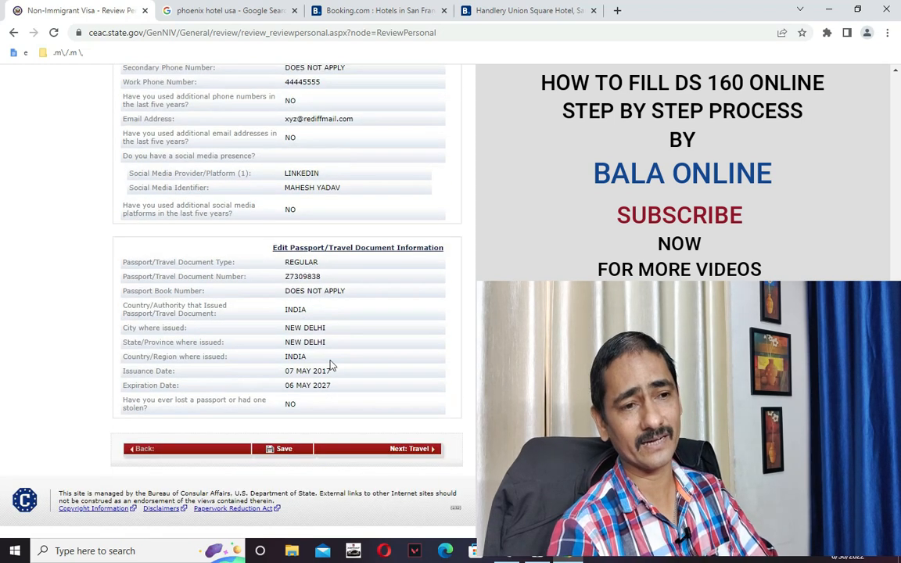
Step through the Travel, U.S. Contact, Family, Work/Education and Security review pages to Location.
left_click(418, 449)
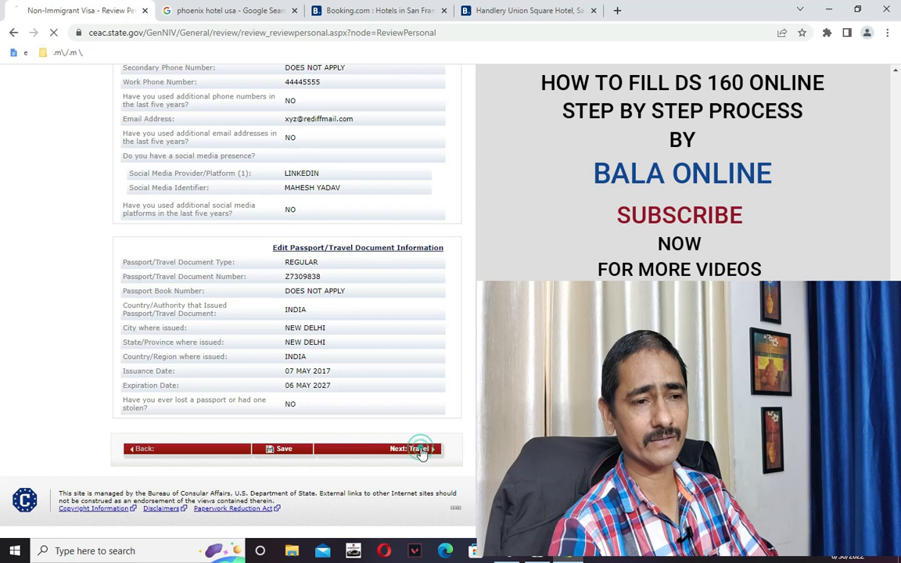
scroll(391, 411, "down", 6)
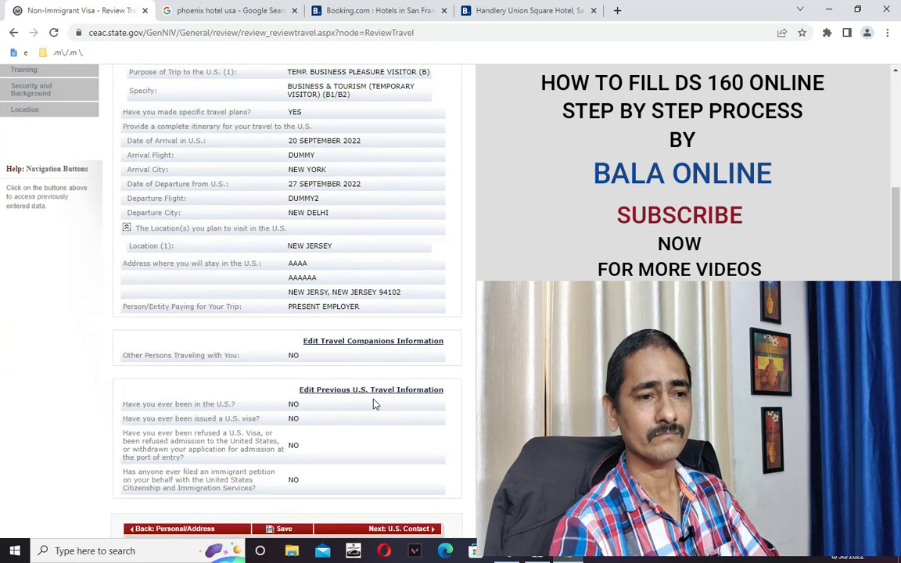
left_click(418, 435)
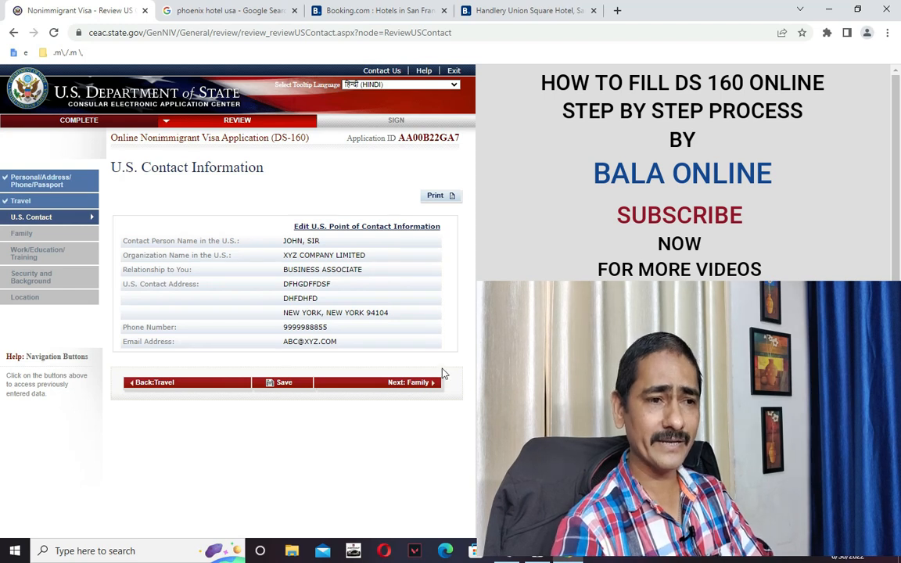
left_click(423, 385)
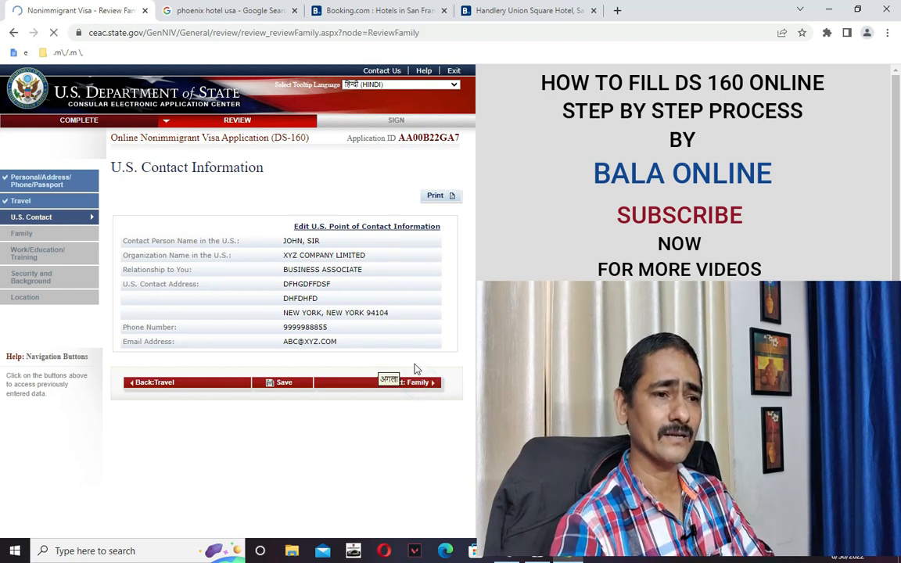
left_click(404, 426)
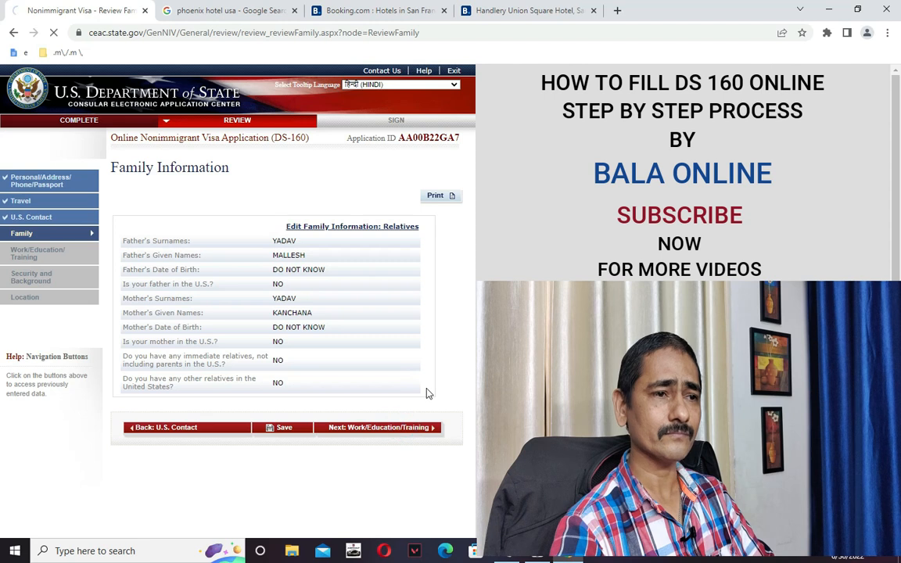
scroll(406, 437, "down", 6)
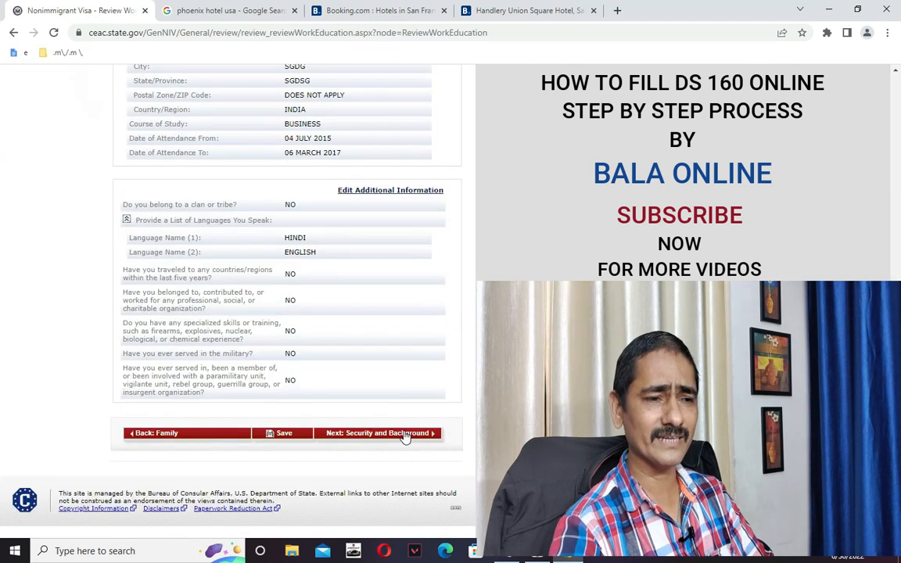
left_click(405, 434)
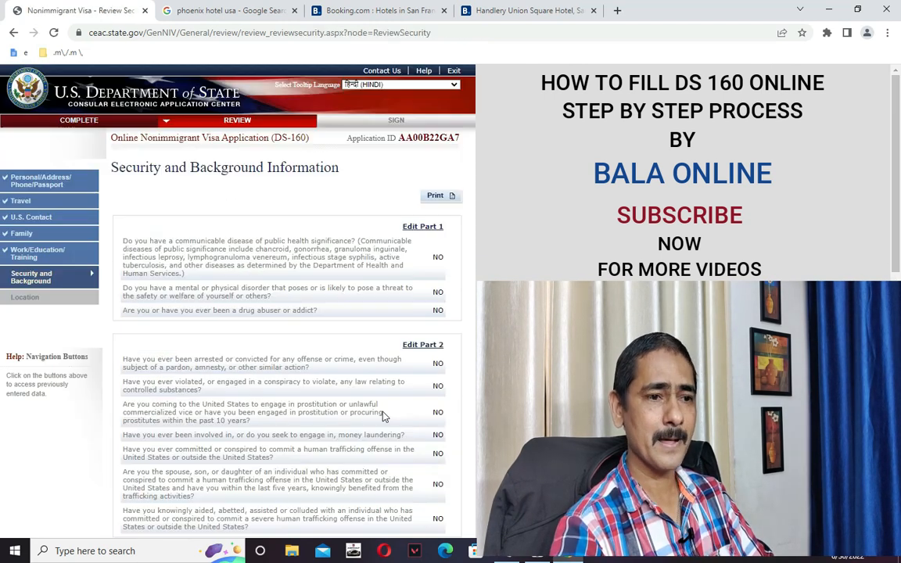
scroll(350, 372, "down", 10)
scroll(393, 442, "down", 2)
left_click(401, 431)
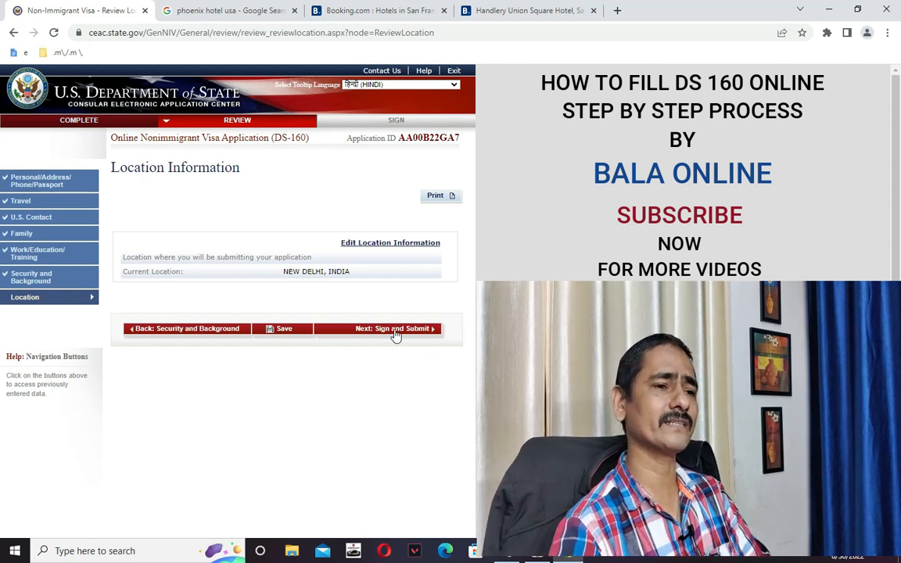
Open Sign and Submit and answer No to the preparer assistance question.
left_click(395, 330)
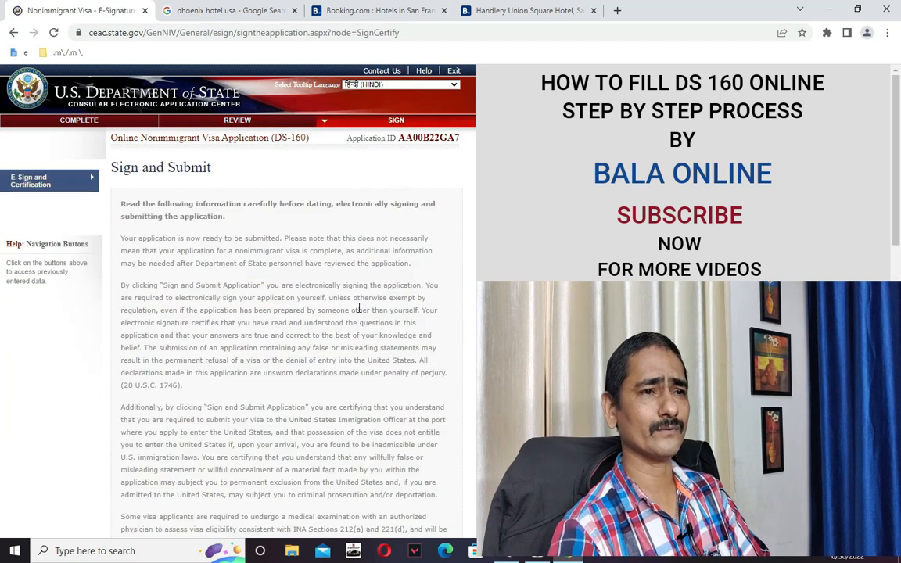
scroll(335, 345, "down", 7)
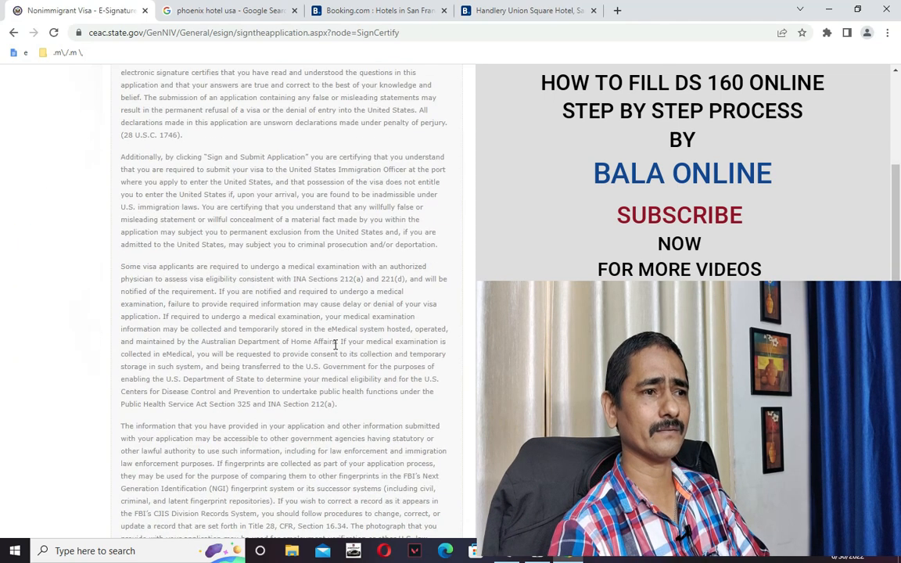
scroll(335, 345, "up", 6)
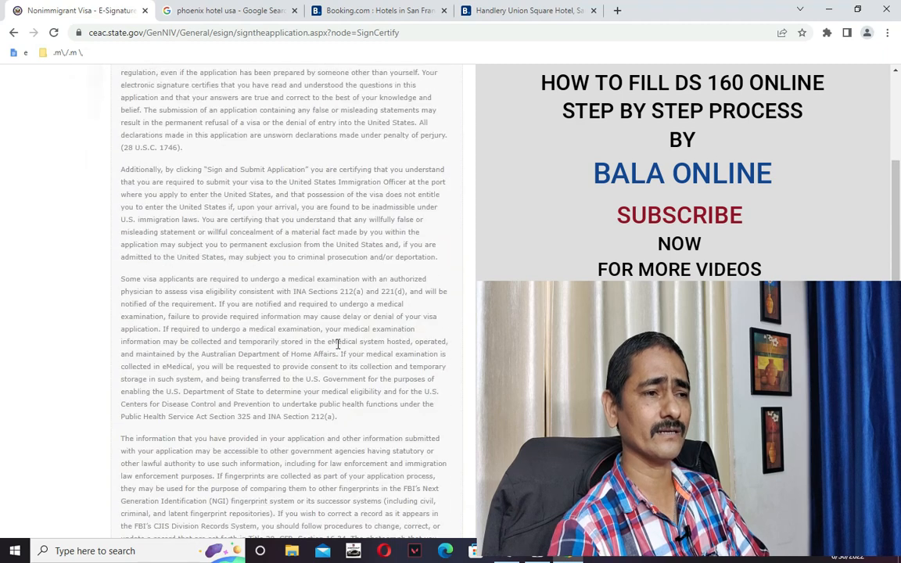
scroll(335, 341, "down", 5)
scroll(334, 345, "down", 2)
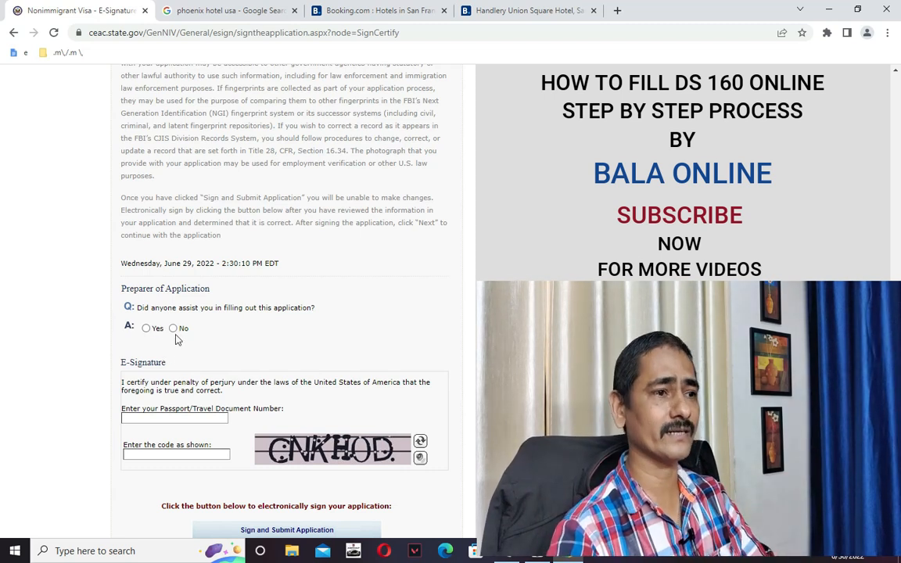
left_click(173, 328)
scroll(185, 340, "down", 2)
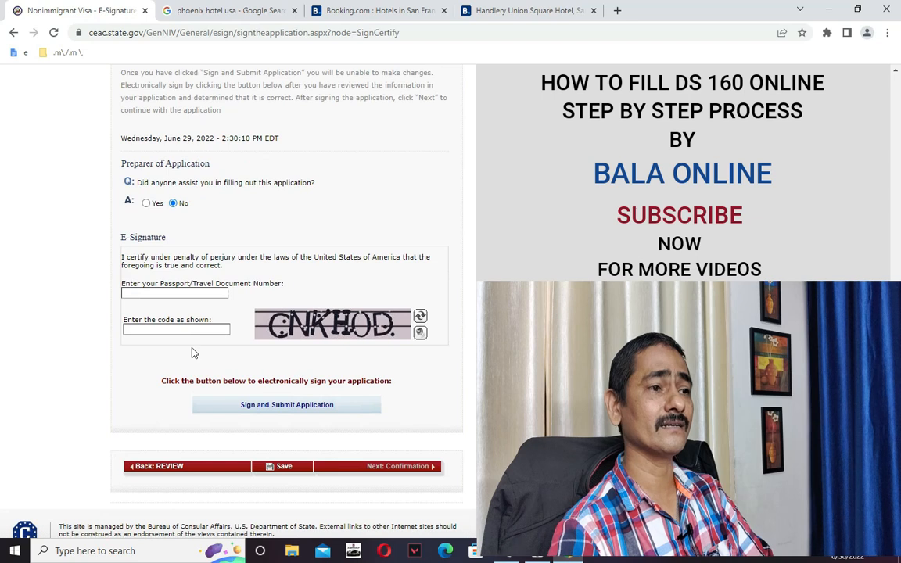
Copy the passport number from Notepad and paste it into the Passport Number field.
left_click(159, 294)
key("alt+Tab")
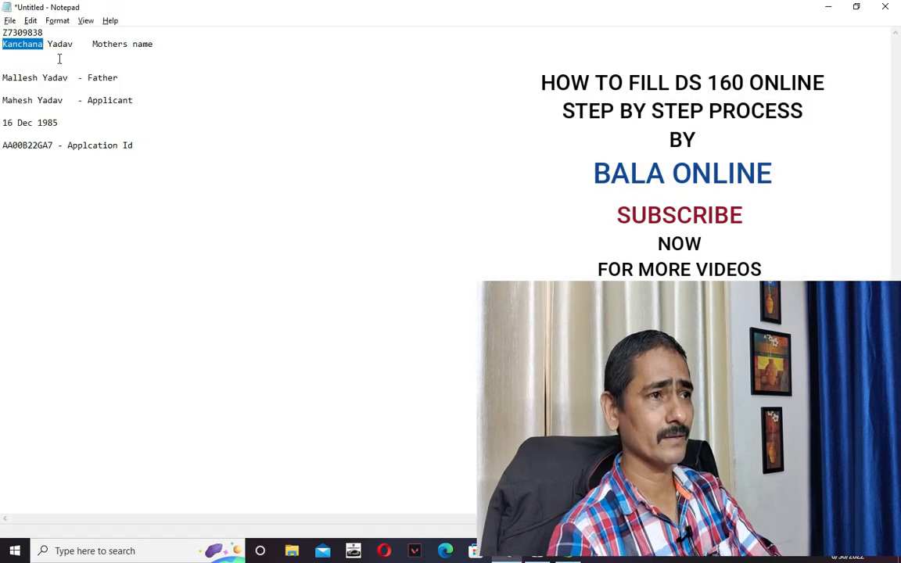
double_click(17, 33)
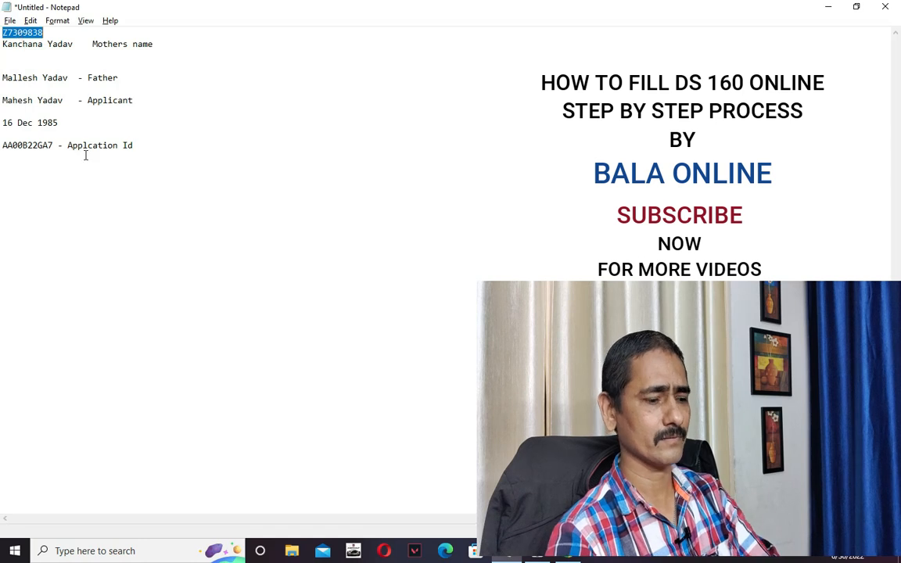
key("ctrl+c")
key("alt+Tab")
key("ctrl+v")
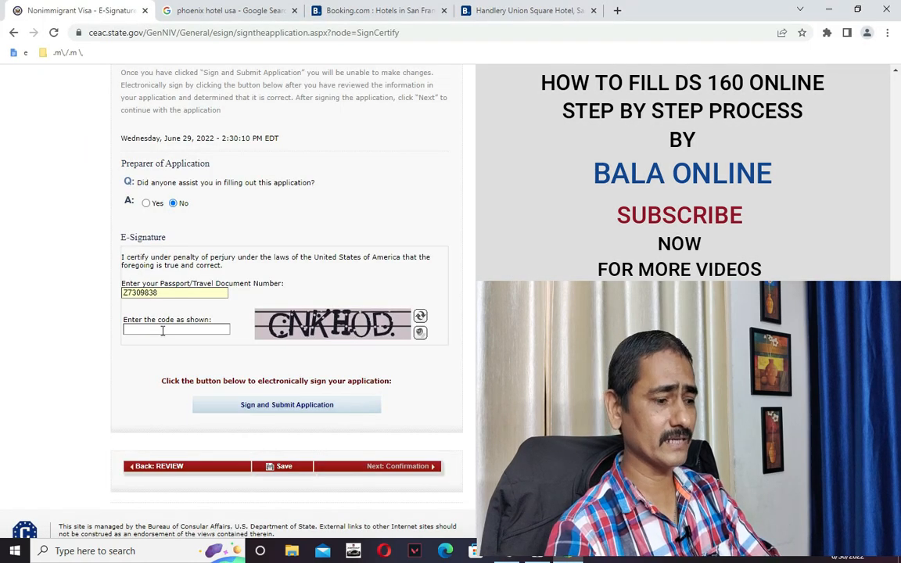
Type the captcha characters shown into the e-signature page's security code box.
left_click(163, 330)
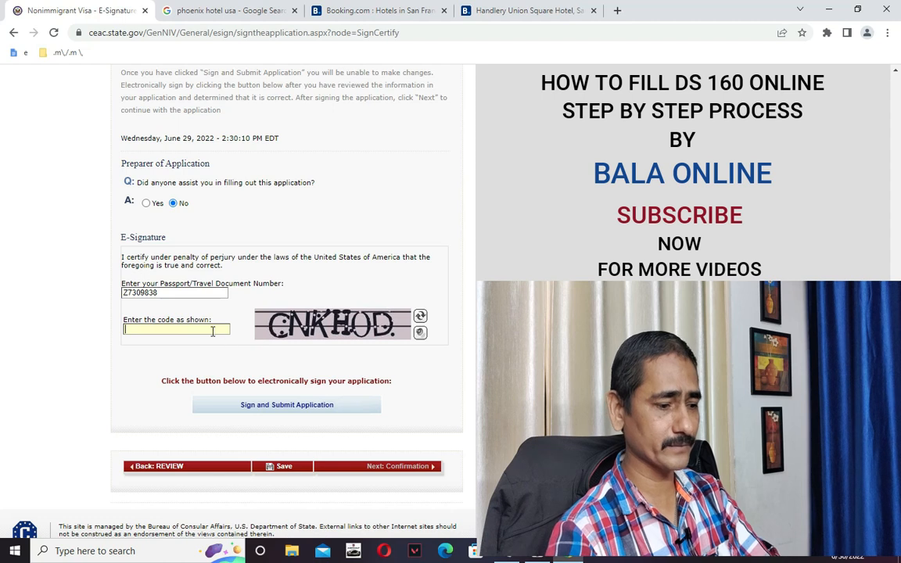
type("C")
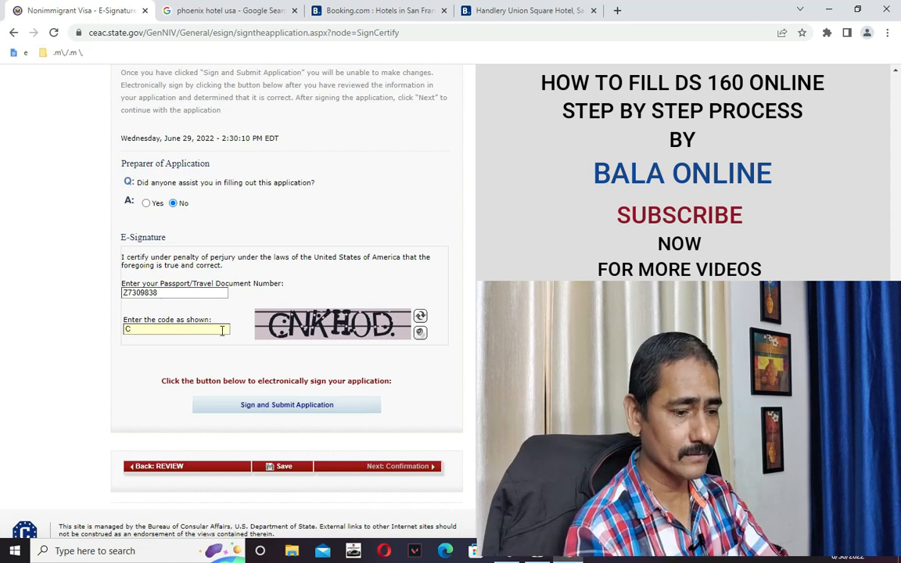
type("NK")
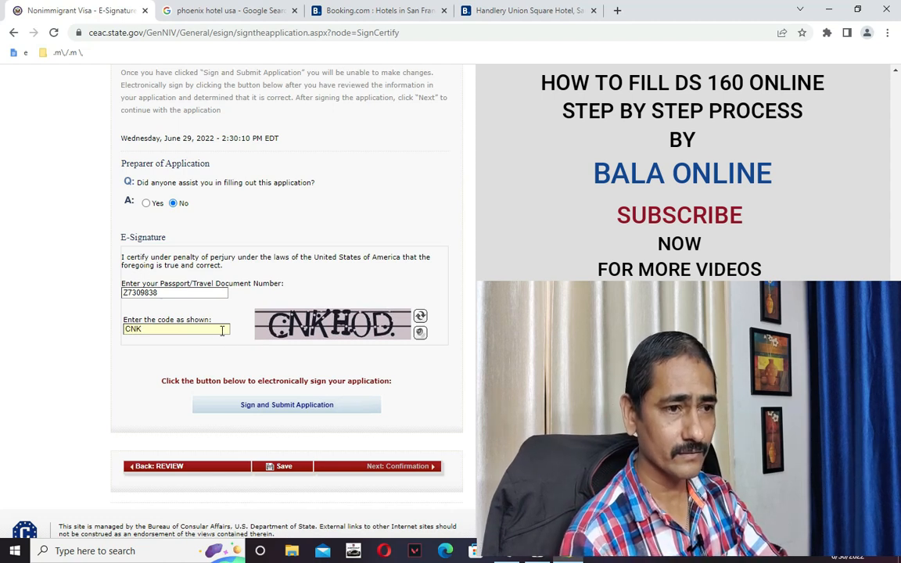
type("H0D")
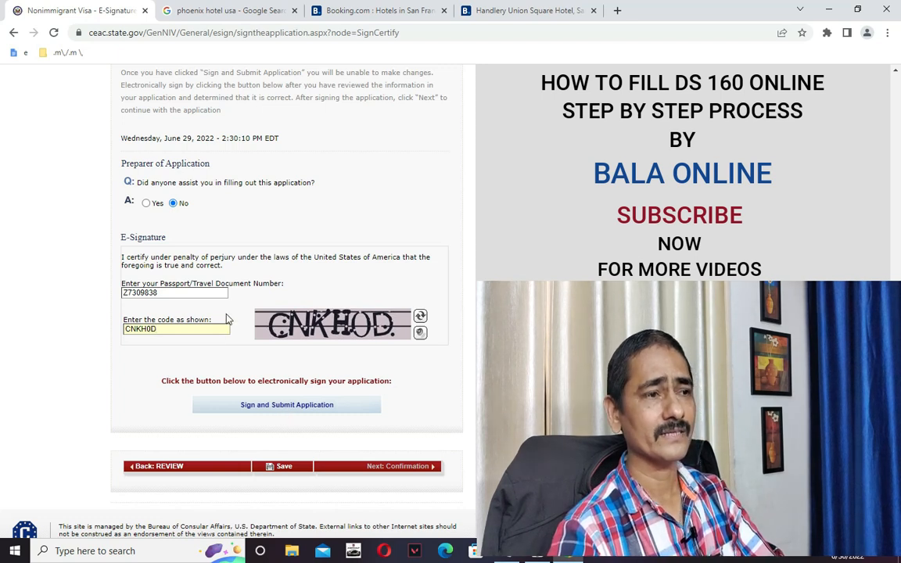
Sign and submit the application, retyping the refreshed captcha after the code-mismatch error.
left_click(296, 407)
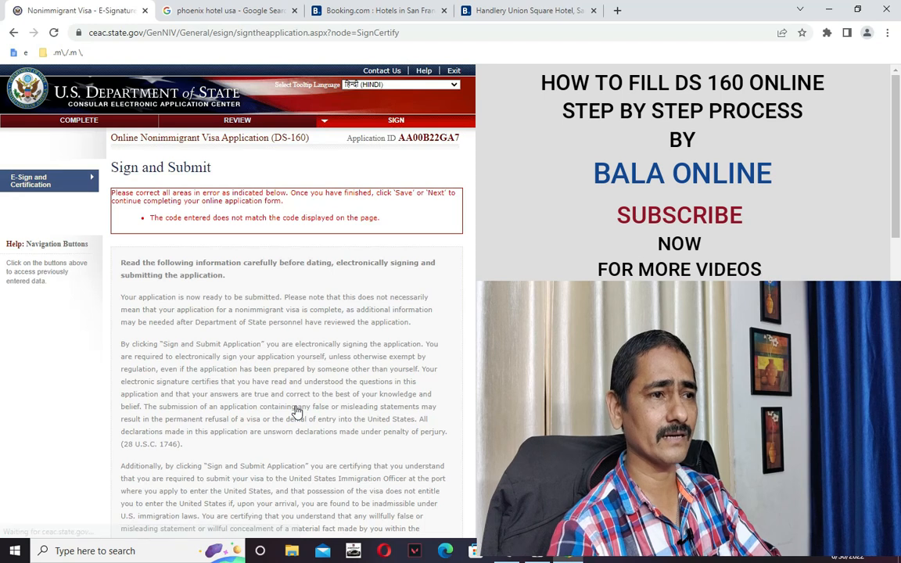
scroll(296, 411, "down", 10)
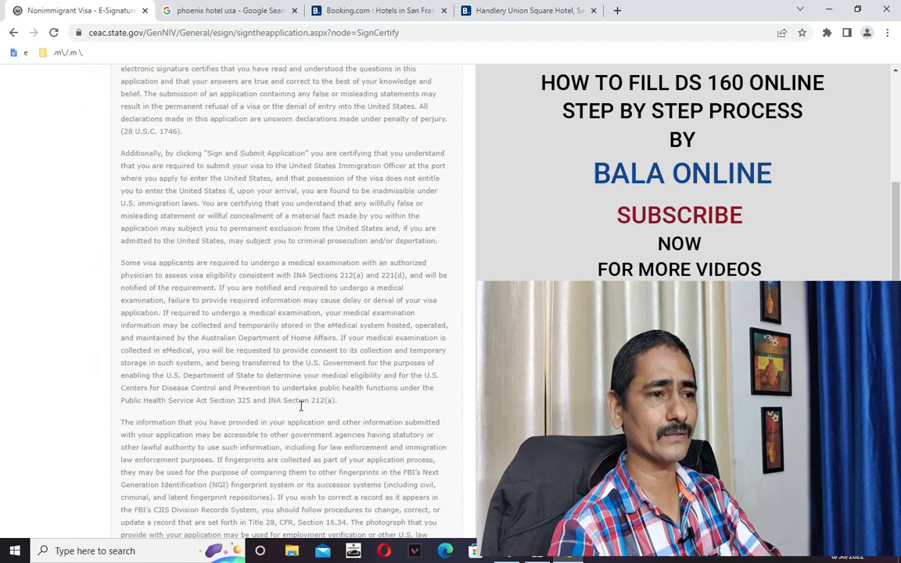
left_click(183, 296)
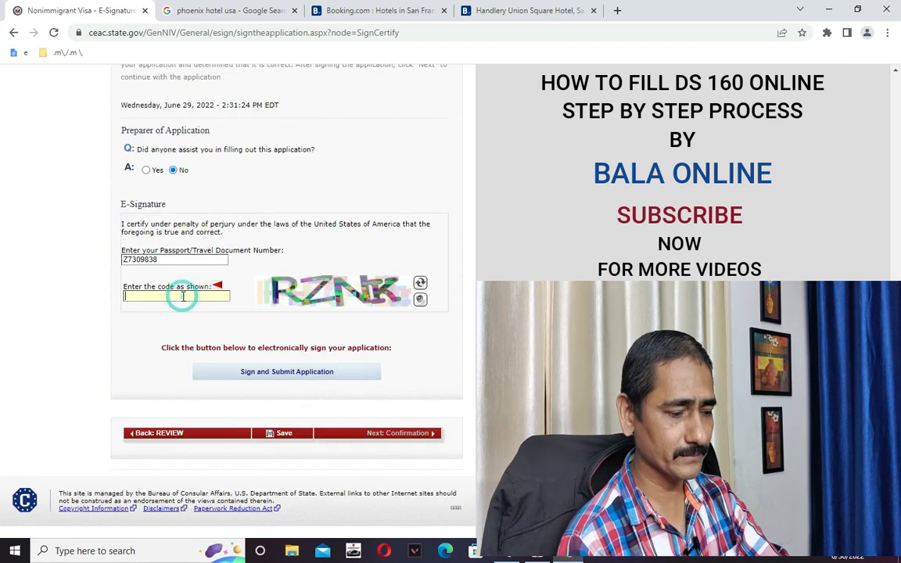
type("RZ")
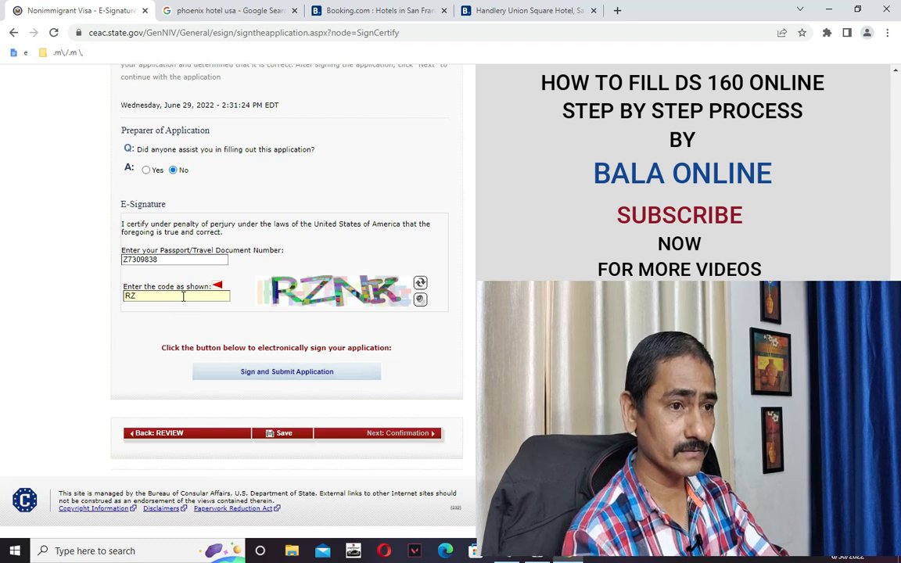
type("NK")
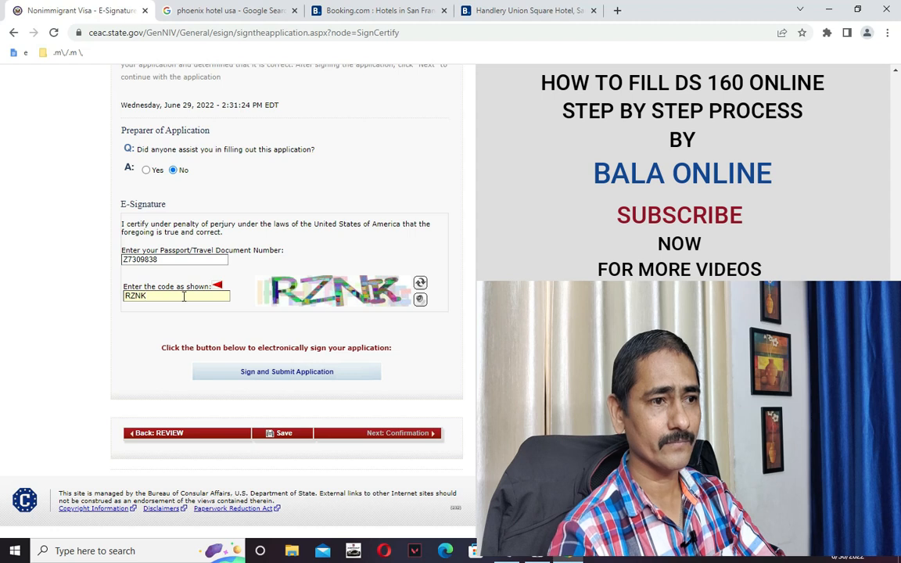
left_click(253, 372)
scroll(301, 313, "down", 8)
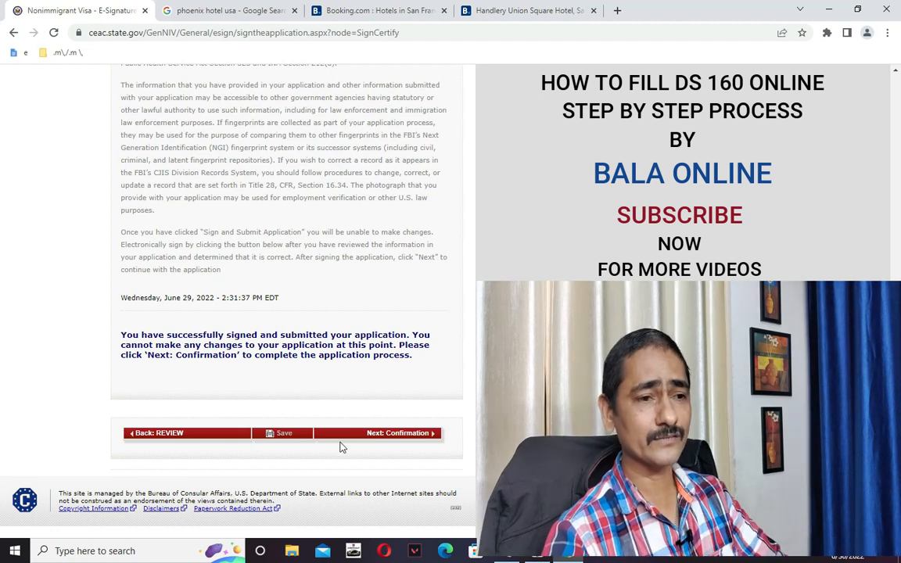
Go to the DS-160 Confirmation page and review its confirmation number, barcode and interview instructions.
left_click(386, 435)
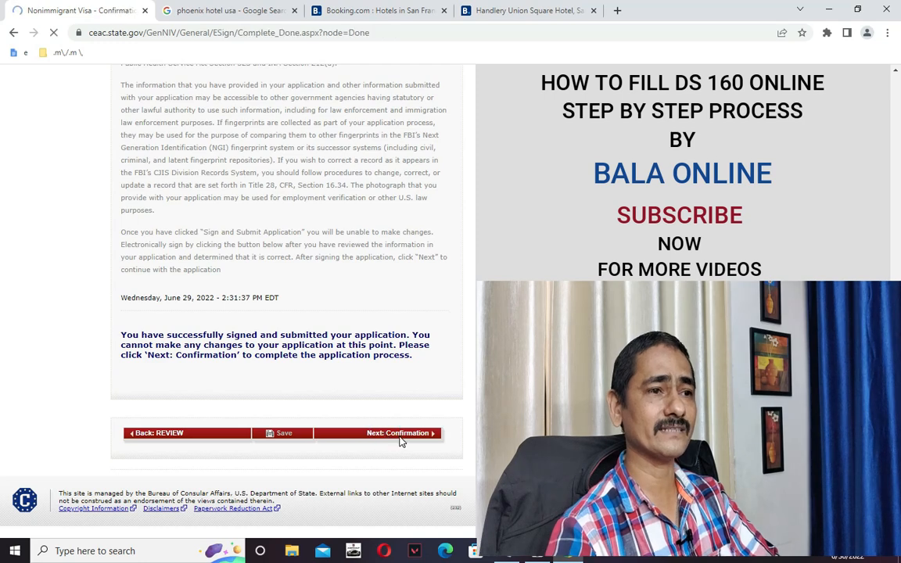
scroll(365, 395, "down", 3)
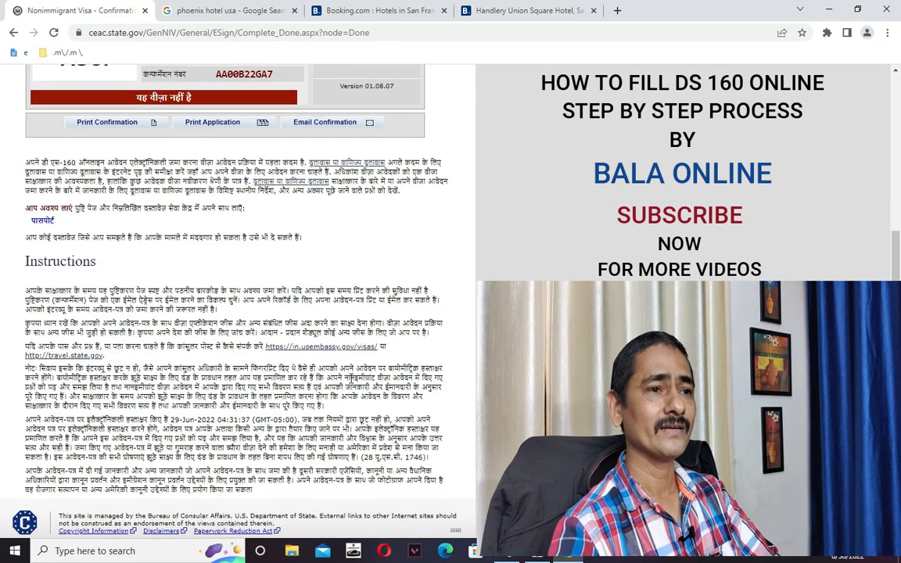
scroll(346, 387, "up", 3)
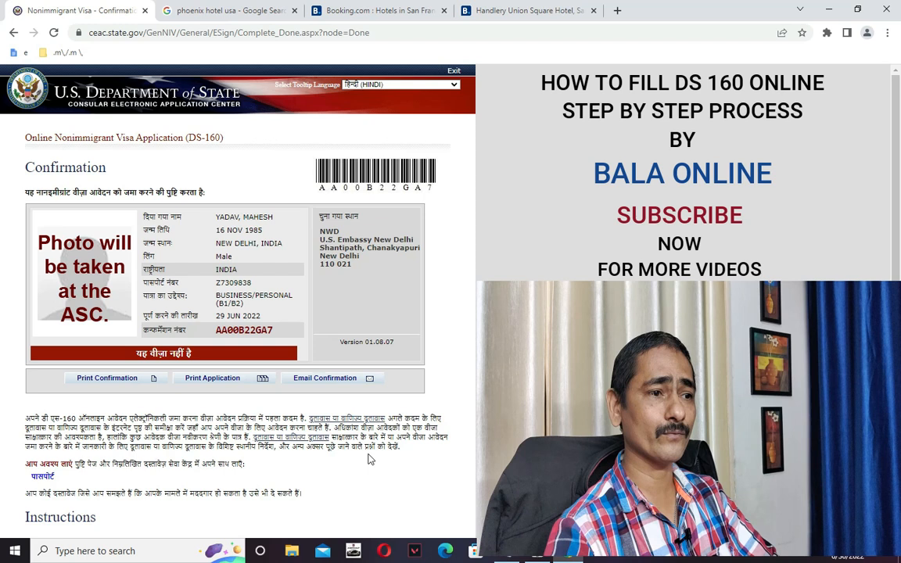